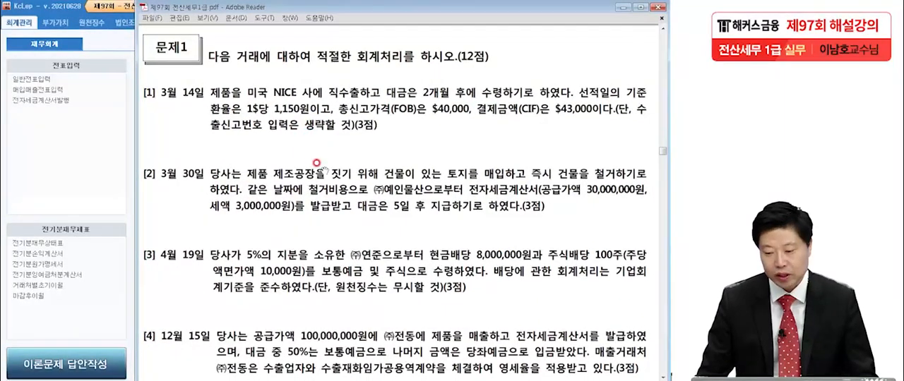
{"action": "scroll", "coordinate": [324, 198], "scroll_direction": "down", "scroll_amount": 1}
Step: Bring questions [1] to [4] into view and handwrite a circled 16 over the voucher entry menu with the screen pen
{"action": "left_click_drag", "start_coordinate": [330, 196], "coordinate": [330, 201]}
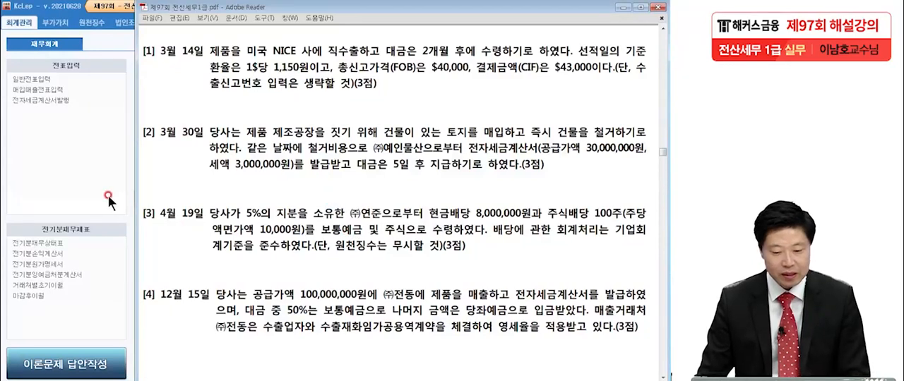
{"action": "left_click", "coordinate": [26, 201]}
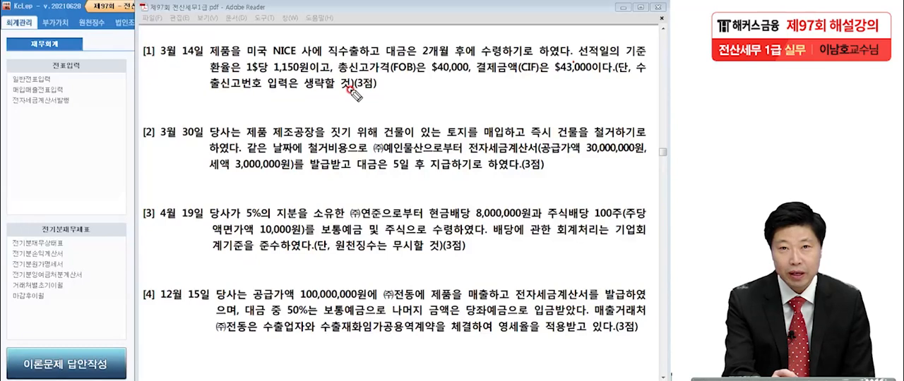
{"action": "left_click_drag", "start_coordinate": [56, 107], "coordinate": [48, 140]}
{"action": "mouse_move", "coordinate": [74, 96]}
{"action": "left_mouse_down"}
{"action": "mouse_move", "coordinate": [53, 156]}
{"action": "mouse_move", "coordinate": [67, 177]}
{"action": "left_mouse_up"}
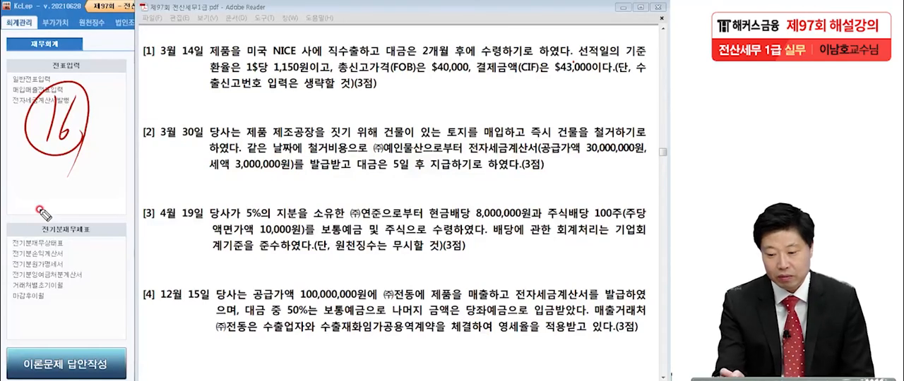
Step: In question [1], underline the $40,000 FOB price and the 결제금액(CIF) label with the pen, and box $43,000
{"action": "left_click_drag", "start_coordinate": [432, 73], "coordinate": [469, 73]}
{"action": "left_click_drag", "start_coordinate": [554, 71], "coordinate": [600, 72]}
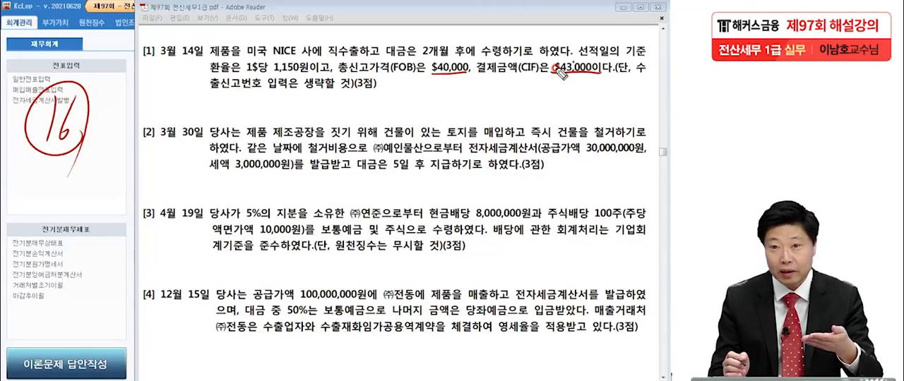
{"action": "left_click", "coordinate": [468, 80]}
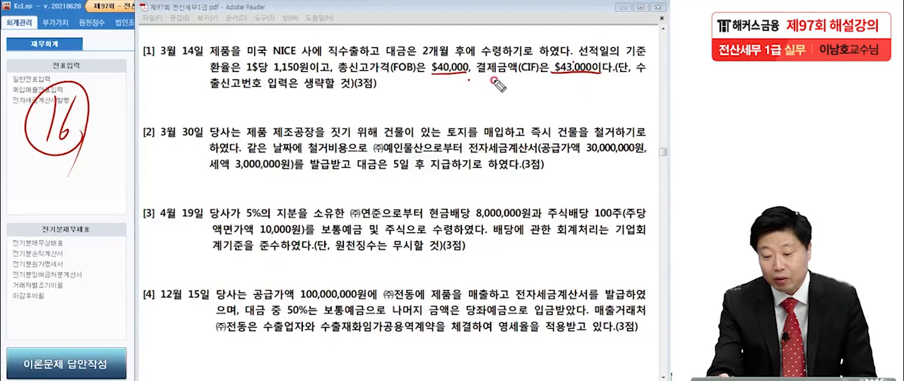
{"action": "mouse_move", "coordinate": [477, 79]}
{"action": "left_mouse_down"}
{"action": "mouse_move", "coordinate": [589, 60]}
{"action": "mouse_move", "coordinate": [586, 83]}
{"action": "left_mouse_up"}
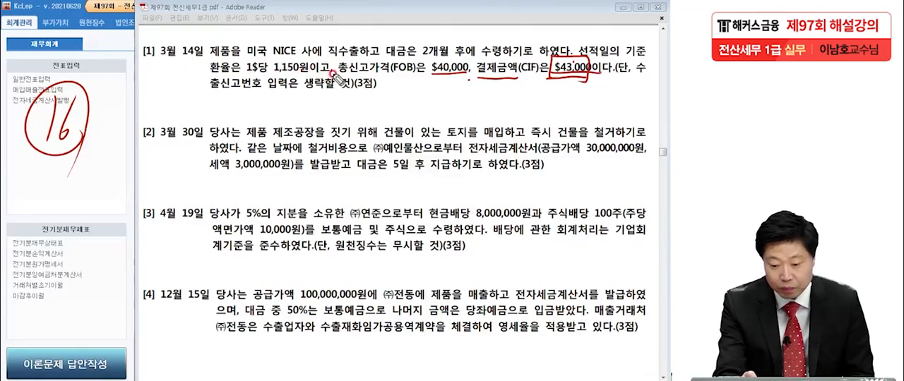
Step: Draw a callout from 총신고가격(FOB) in question [1] and handwrite "수출신고필증에 기재된" beside it
{"action": "mouse_move", "coordinate": [332, 71]}
{"action": "left_mouse_down"}
{"action": "mouse_move", "coordinate": [371, 105]}
{"action": "mouse_move", "coordinate": [416, 93]}
{"action": "left_mouse_up"}
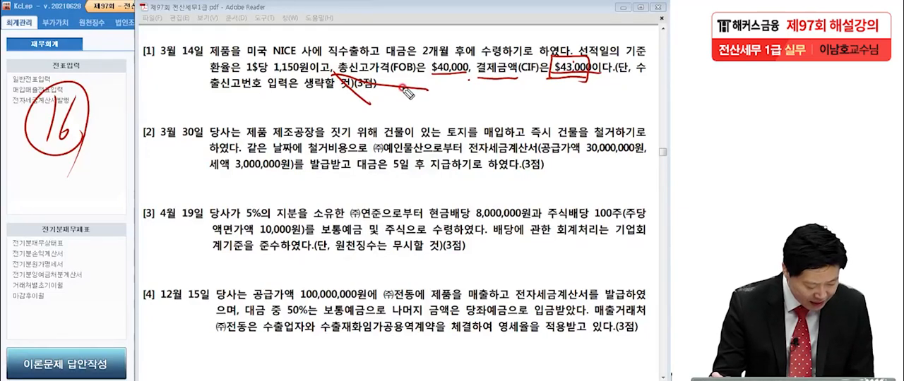
{"action": "left_click_drag", "start_coordinate": [397, 94], "coordinate": [387, 105]}
{"action": "left_click_drag", "start_coordinate": [396, 100], "coordinate": [408, 104]}
{"action": "left_click_drag", "start_coordinate": [398, 106], "coordinate": [398, 117]}
{"action": "mouse_move", "coordinate": [412, 94]}
{"action": "left_mouse_down"}
{"action": "mouse_move", "coordinate": [424, 110]}
{"action": "mouse_move", "coordinate": [418, 118]}
{"action": "mouse_move", "coordinate": [453, 121]}
{"action": "mouse_move", "coordinate": [481, 102]}
{"action": "mouse_move", "coordinate": [494, 120]}
{"action": "mouse_move", "coordinate": [571, 115]}
{"action": "mouse_move", "coordinate": [594, 103]}
{"action": "mouse_move", "coordinate": [590, 126]}
{"action": "mouse_move", "coordinate": [604, 130]}
{"action": "left_mouse_up"}
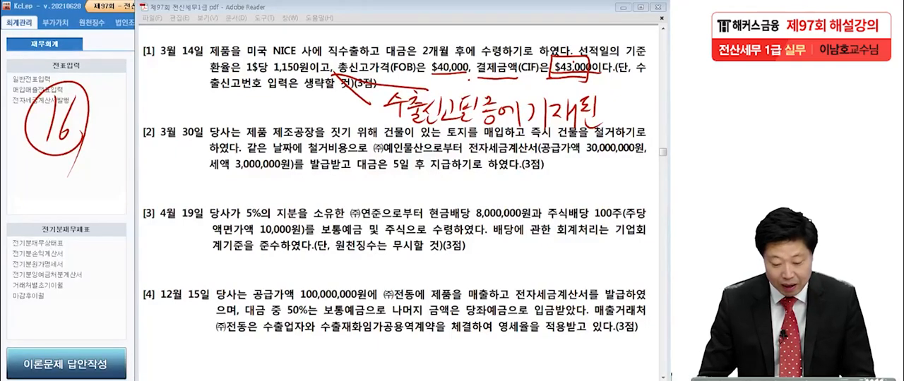
Step: Switch to 2021 전산세무 1급 (부록).pdf and find the declared price and payment amount on the sample 수출신고필증
{"action": "left_click", "coordinate": [273, 380]}
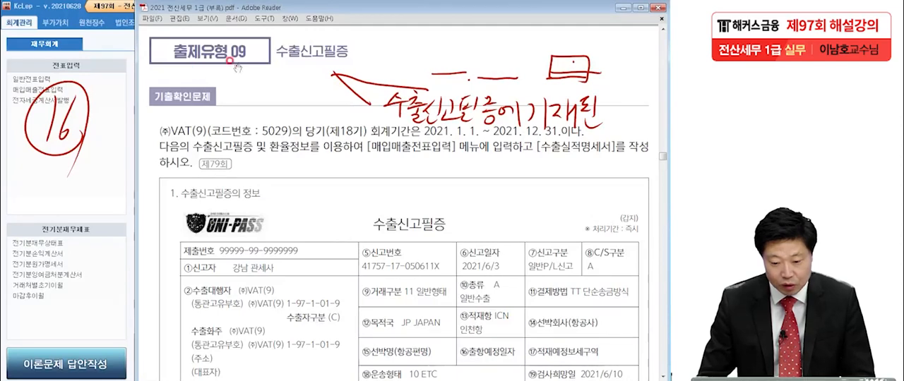
{"action": "scroll", "coordinate": [388, 258], "scroll_direction": "down", "scroll_amount": 3}
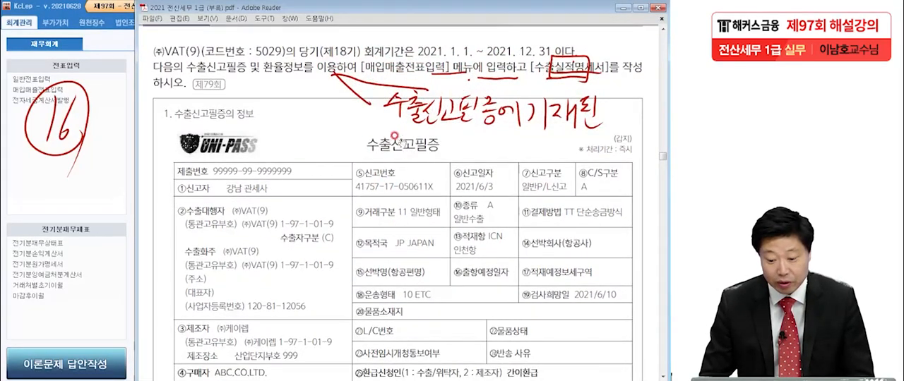
{"action": "scroll", "coordinate": [408, 261], "scroll_direction": "down", "scroll_amount": 1}
{"action": "scroll", "coordinate": [420, 274], "scroll_direction": "down", "scroll_amount": 9}
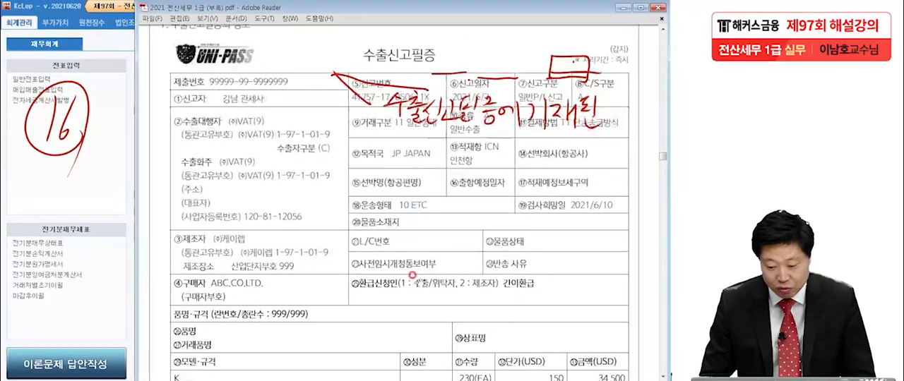
{"action": "scroll", "coordinate": [421, 264], "scroll_direction": "down", "scroll_amount": 4}
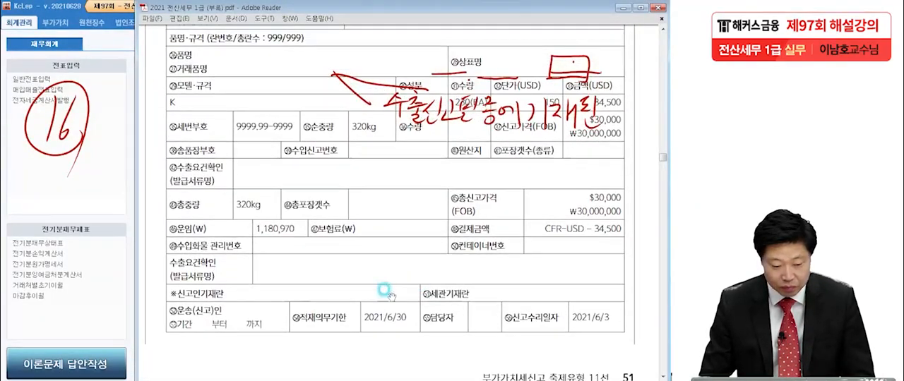
Step: Mark the 총신고가격(FOB) field on the sample declaration with the pen, underlining and ticking $30,000
{"action": "left_click", "coordinate": [10, 275]}
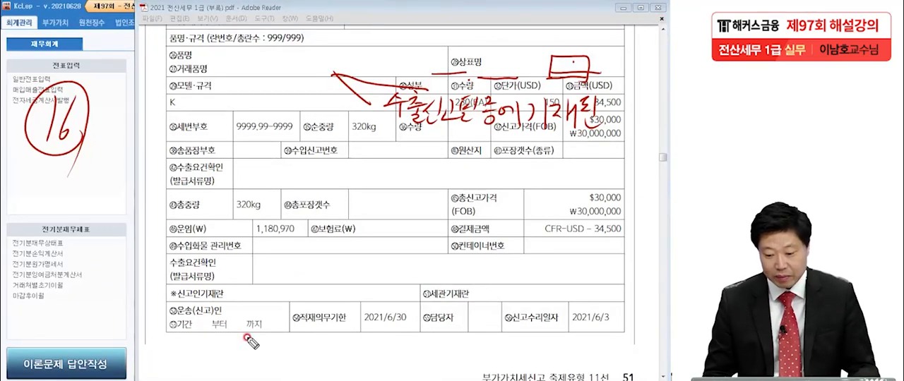
{"action": "left_click", "coordinate": [497, 206]}
{"action": "left_click", "coordinate": [476, 215]}
{"action": "left_click_drag", "start_coordinate": [575, 206], "coordinate": [624, 203]}
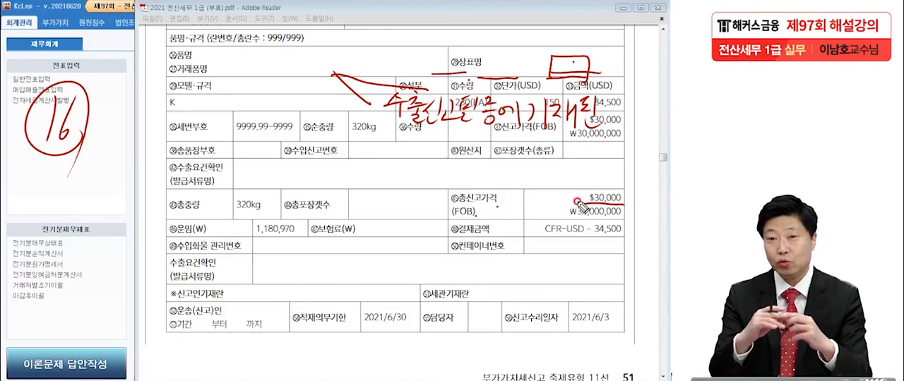
{"action": "left_click_drag", "start_coordinate": [620, 205], "coordinate": [632, 192]}
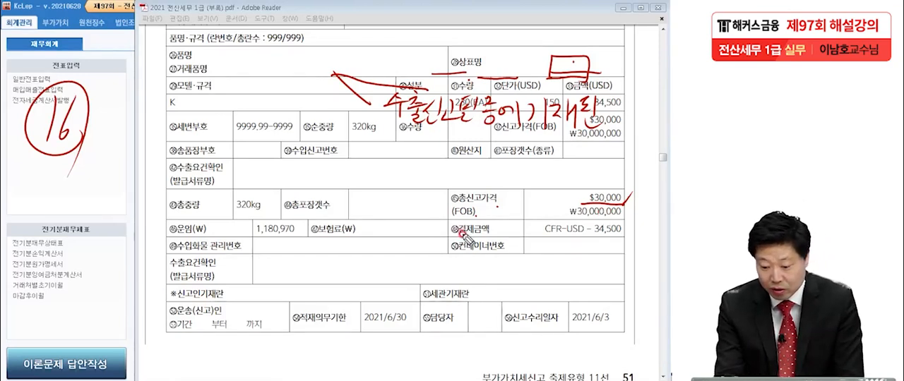
Step: Underline 결제금액 and CFR-USD on the sample declaration and circle the amount 34,500
{"action": "left_click_drag", "start_coordinate": [456, 234], "coordinate": [490, 233]}
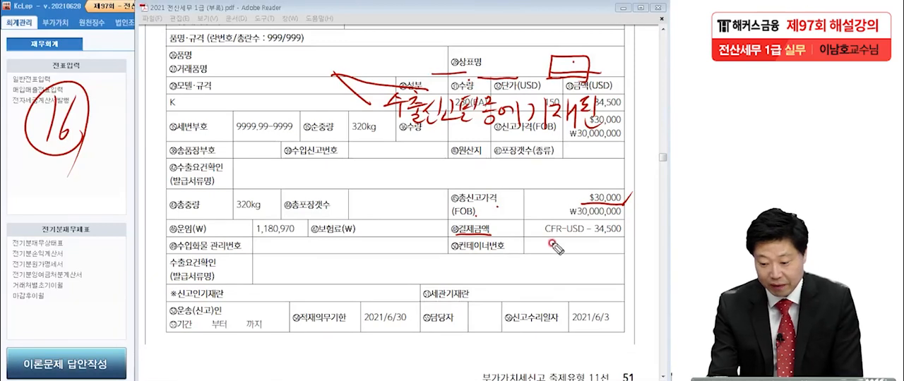
{"action": "left_click_drag", "start_coordinate": [538, 237], "coordinate": [562, 239]}
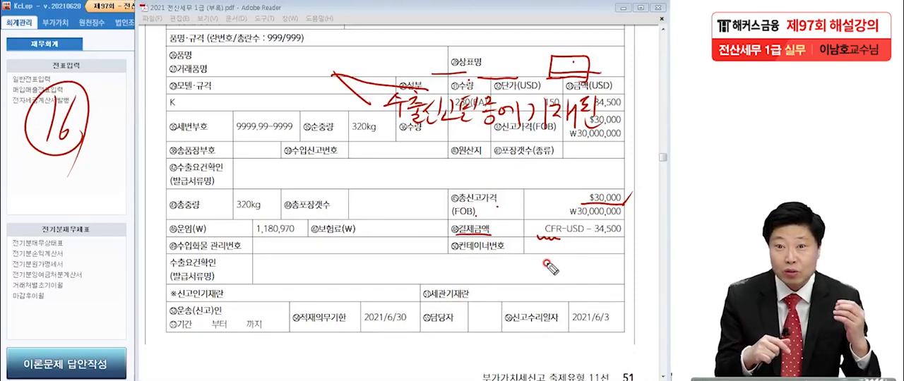
{"action": "mouse_move", "coordinate": [560, 235]}
{"action": "left_mouse_down"}
{"action": "mouse_move", "coordinate": [624, 236]}
{"action": "mouse_move", "coordinate": [600, 242]}
{"action": "mouse_move", "coordinate": [591, 223]}
{"action": "mouse_move", "coordinate": [648, 224]}
{"action": "left_mouse_up"}
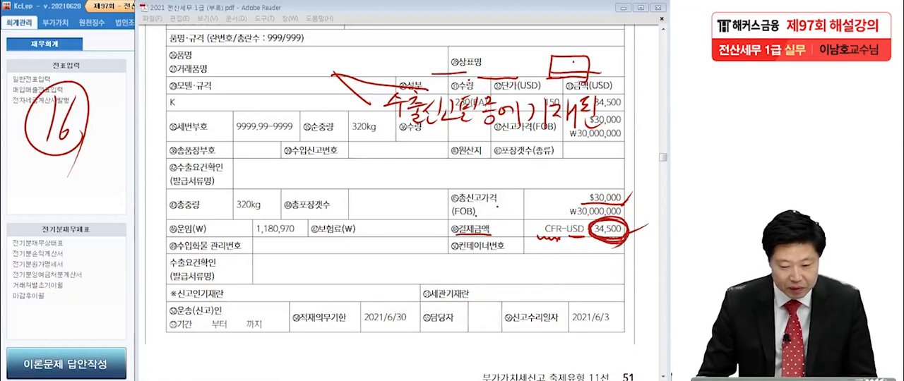
Step: Return to the 제97회 전산세무1급 exam PDF and handwrite 49,450,000원 with a double underline below question [2]
{"action": "left_click", "coordinate": [622, 7]}
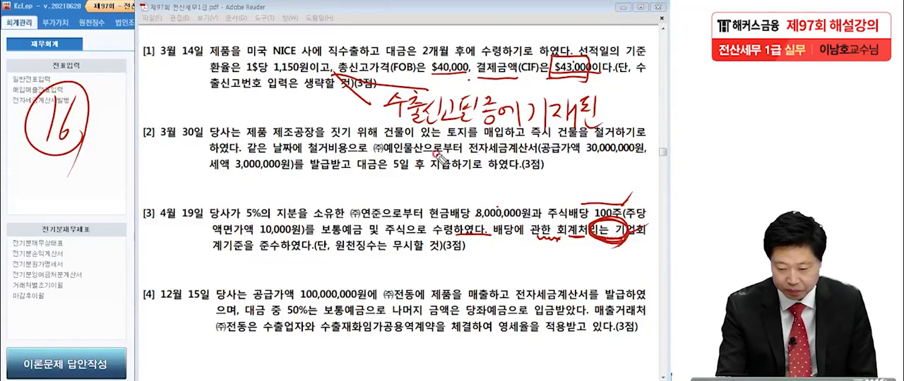
{"action": "mouse_move", "coordinate": [396, 174]}
{"action": "left_mouse_down"}
{"action": "mouse_move", "coordinate": [408, 189]}
{"action": "mouse_move", "coordinate": [432, 182]}
{"action": "mouse_move", "coordinate": [423, 205]}
{"action": "mouse_move", "coordinate": [459, 185]}
{"action": "mouse_move", "coordinate": [453, 200]}
{"action": "mouse_move", "coordinate": [565, 178]}
{"action": "mouse_move", "coordinate": [573, 198]}
{"action": "mouse_move", "coordinate": [579, 192]}
{"action": "left_mouse_up"}
{"action": "left_click_drag", "start_coordinate": [372, 210], "coordinate": [580, 201]}
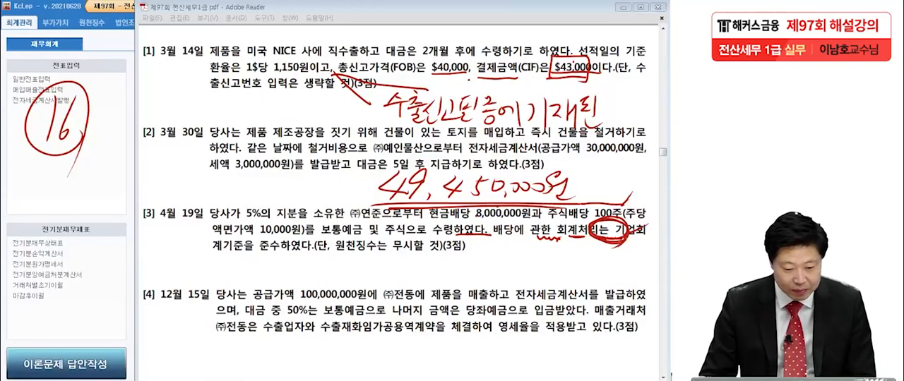
Step: Open 매입매출전표입력 in KcLep and start an entry dated March 14, 2021 with VAT type 16 수출
{"action": "left_click", "coordinate": [19, 90]}
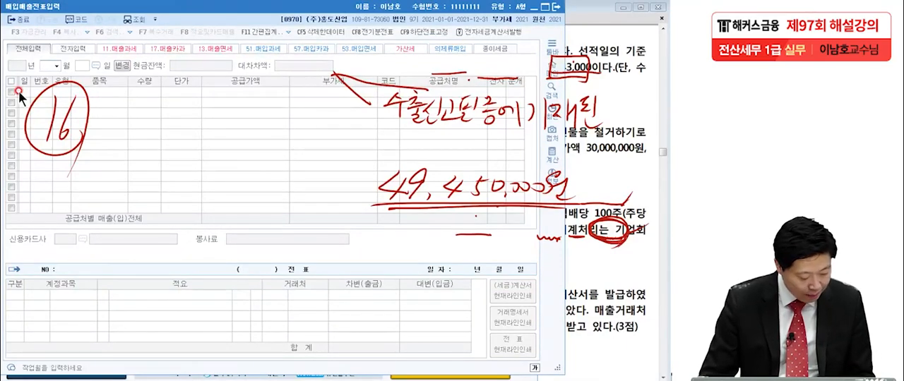
{"action": "type", "text": "03"}
{"action": "type", "text": "1"}
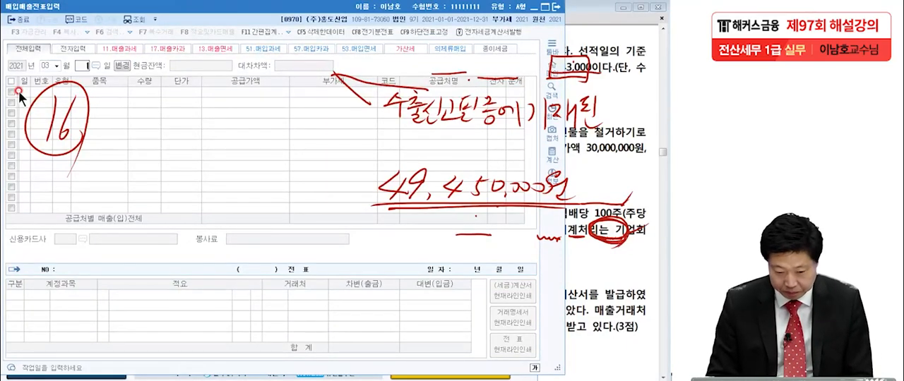
{"action": "type", "text": "4"}
{"action": "key", "text": "Return"}
{"action": "type", "text": "16"}
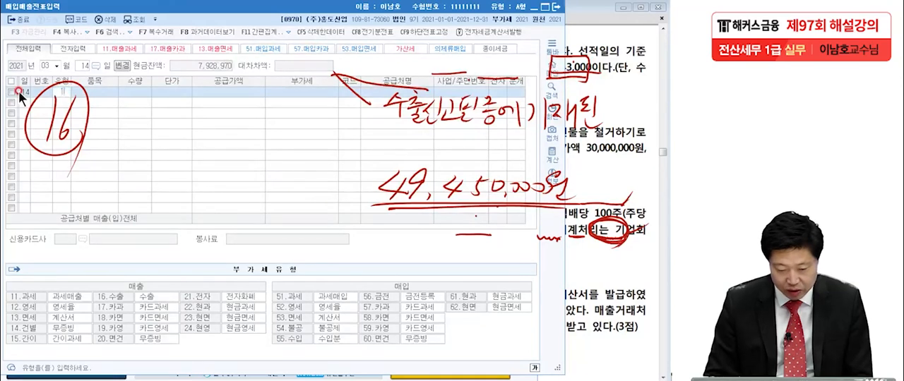
{"action": "key", "text": "Return"}
Step: Enter 49,450,000 as the 공급가액 of the March 14 export entry
{"action": "left_click", "coordinate": [228, 92]}
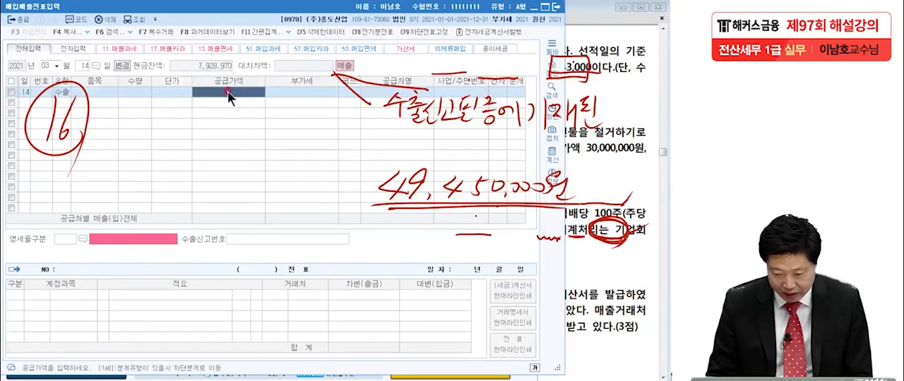
{"action": "type", "text": "49,450,"}
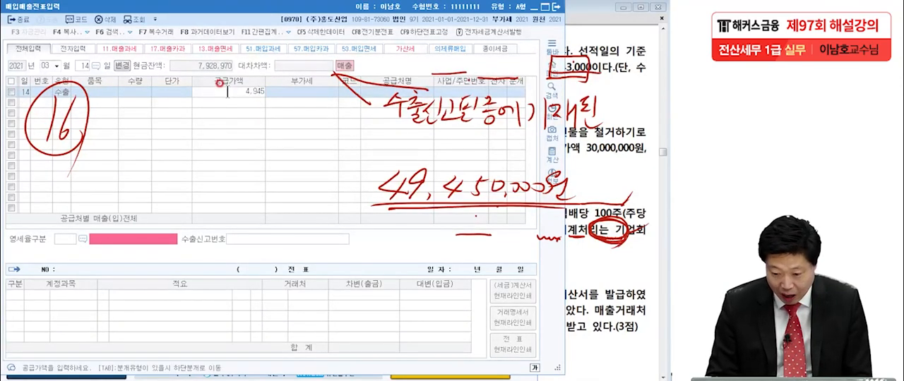
{"action": "type", "text": "000"}
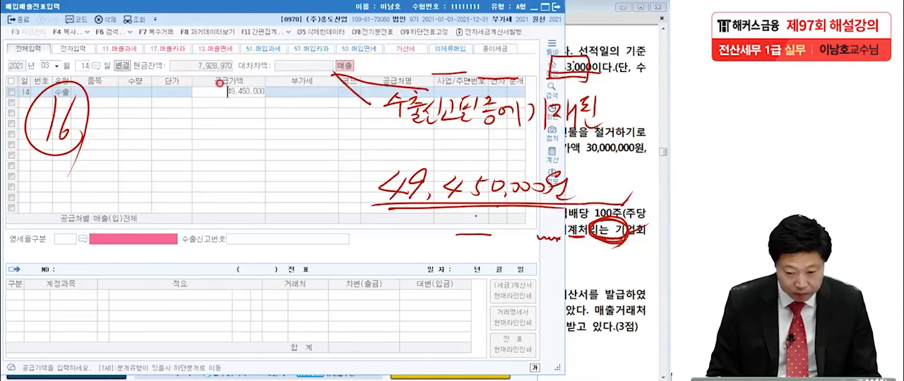
{"action": "key", "text": "Return"}
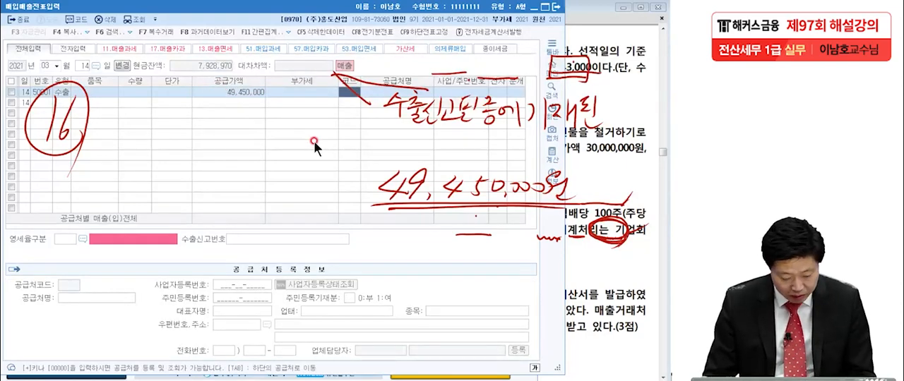
Step: Look up NICE in the customer code list and assign it as the entry's 공급처
{"action": "key", "text": "F2"}
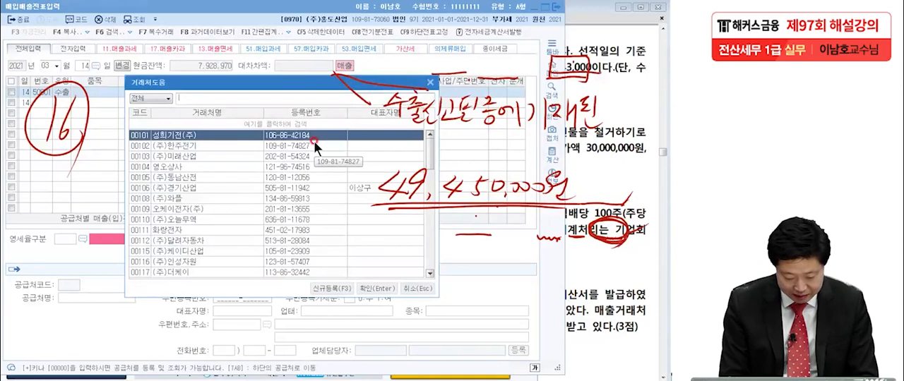
{"action": "type", "text": "ㄴ"}
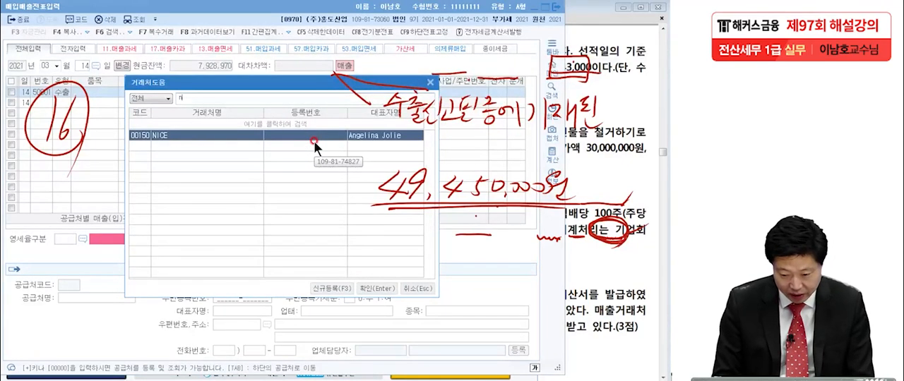
{"action": "key", "text": "Return"}
{"action": "key", "text": "Return"}
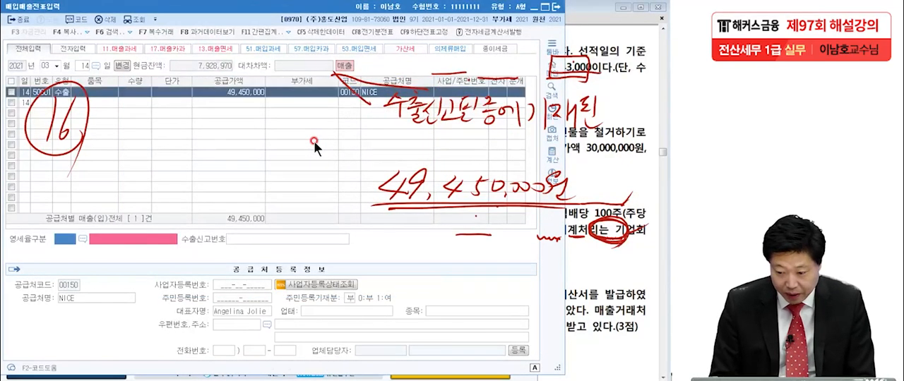
Step: Set the 영세율구분 to 1 직접수출(대행수출 포함) and leave the 수출신고번호 blank
{"action": "left_click", "coordinate": [79, 239]}
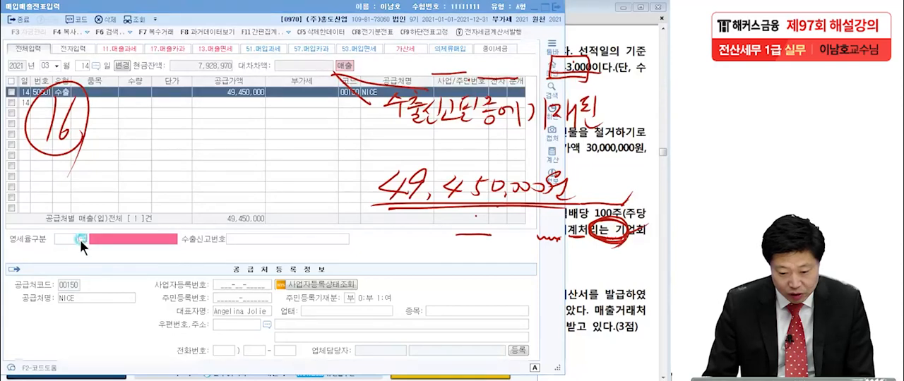
{"action": "key", "text": "Return"}
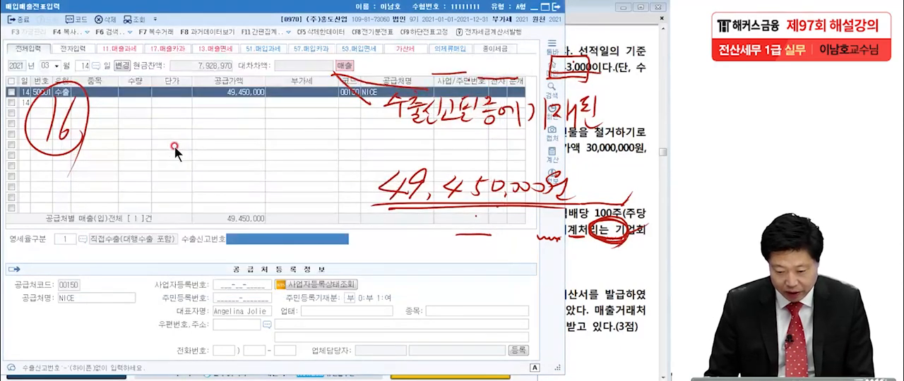
{"action": "key", "text": "Return"}
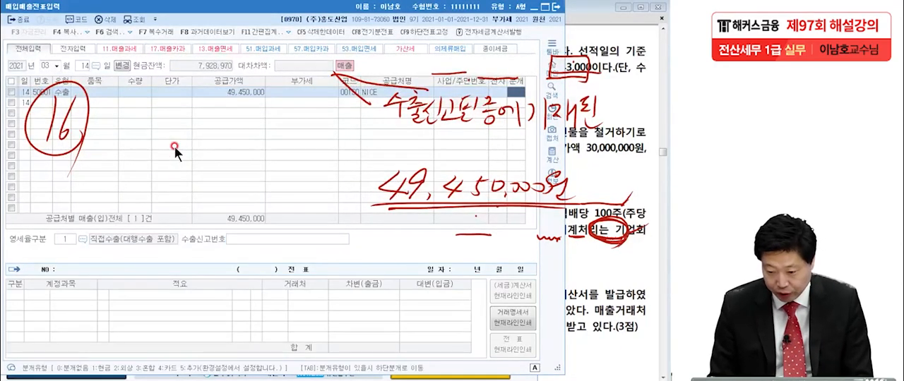
Step: Set the entry's 분개 type to 3 혼합 and clear the handwritten pen marks from the screen
{"action": "type", "text": "3"}
{"action": "key", "text": "Return"}
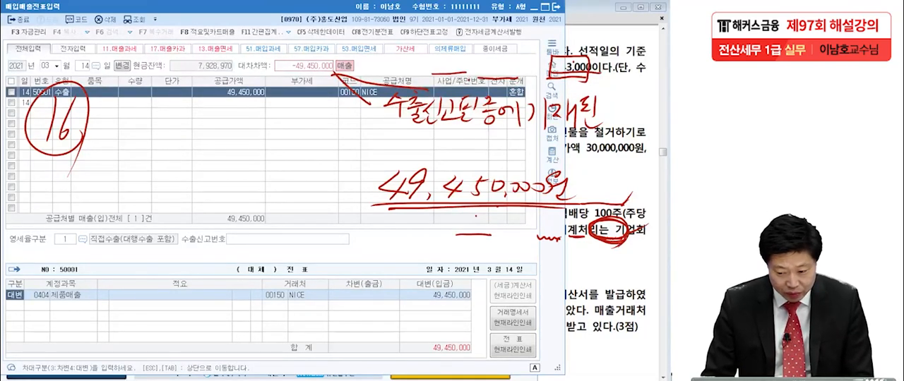
{"action": "key", "text": "Escape"}
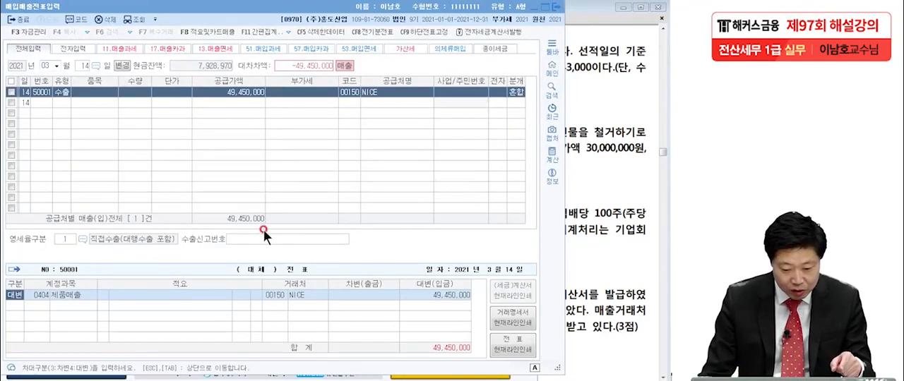
Step: Add a 차변 line of 49,450,000 to the March 14 voucher using account 0108 외상매출금 for NICE
{"action": "left_click", "coordinate": [436, 292]}
{"action": "key", "text": "Return"}
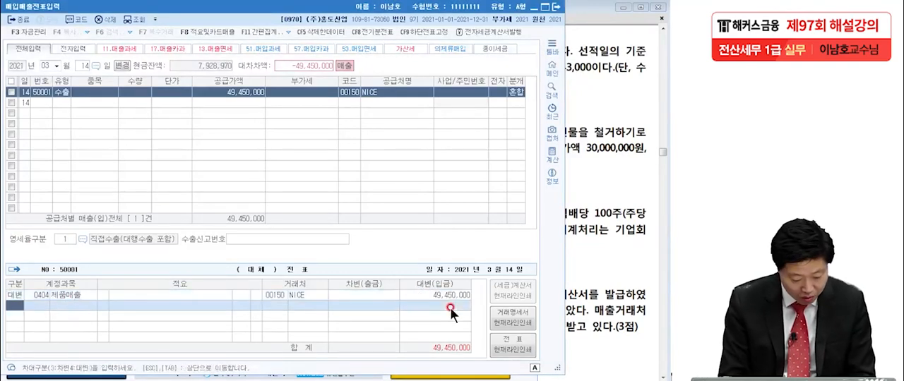
{"action": "type", "text": "3dhltkda"}
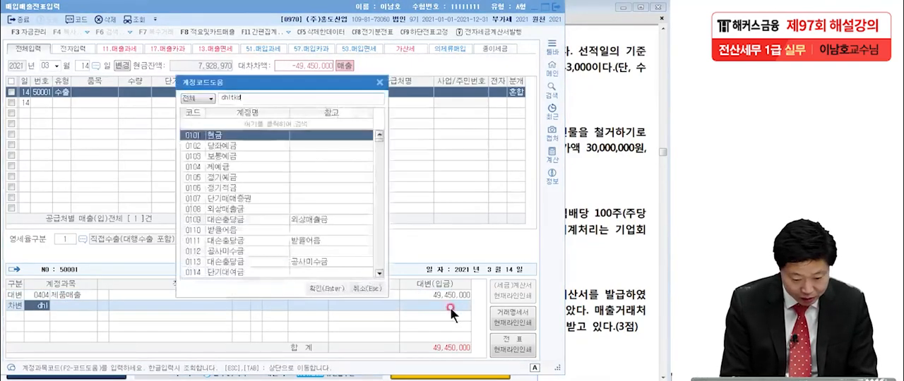
{"action": "key", "text": "BackSpace"}
{"action": "key", "text": "BackSpace"}
{"action": "key", "text": "BackSpace"}
{"action": "key", "text": "BackSpace"}
{"action": "key", "text": "BackSpace"}
{"action": "key", "text": "BackSpace"}
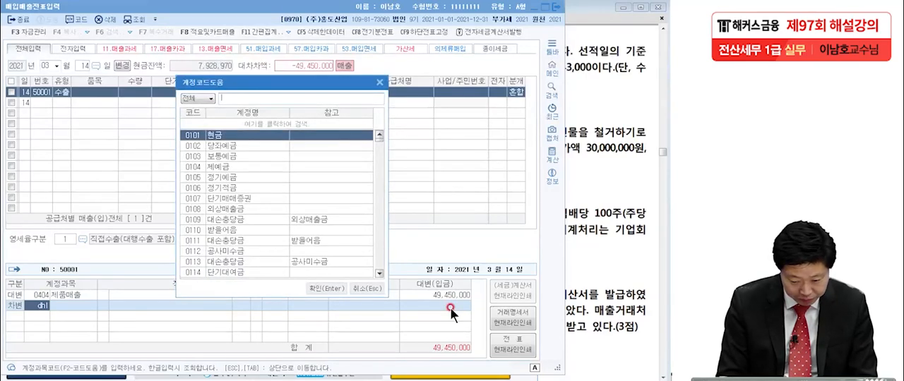
{"action": "key", "text": "Hangul"}
{"action": "type", "text": "외상매"}
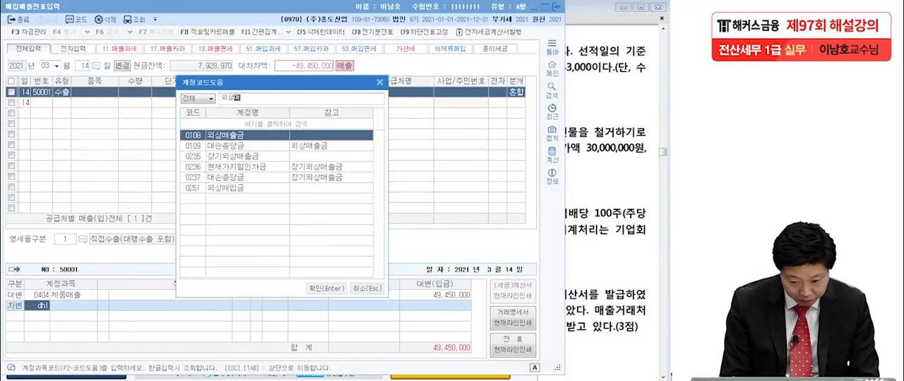
{"action": "key", "text": "Return"}
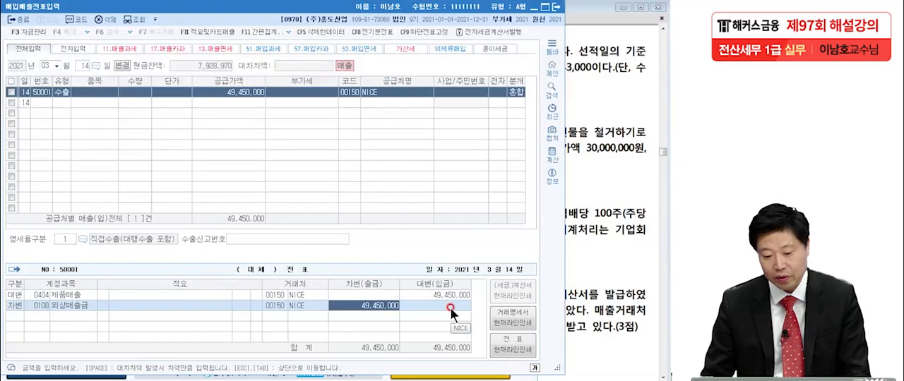
Step: Switch to the exam PDF in Adobe Reader, mark question [2]'s key facts and type 54 with the pen, and clear the marks
{"action": "left_click", "coordinate": [606, 289]}
{"action": "scroll", "coordinate": [603, 244], "scroll_direction": "down", "scroll_amount": 3}
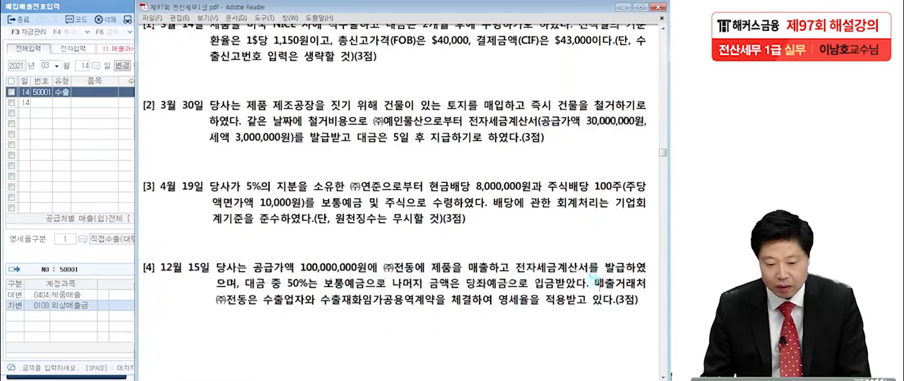
{"action": "left_click_drag", "start_coordinate": [604, 244], "coordinate": [602, 246]}
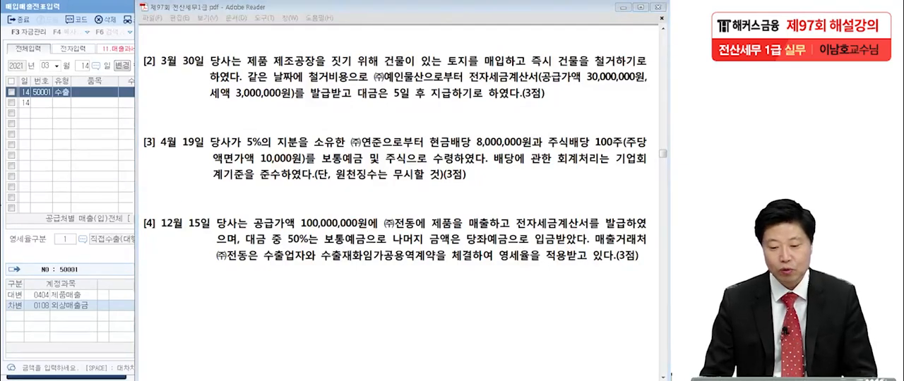
{"action": "left_click", "coordinate": [376, 70]}
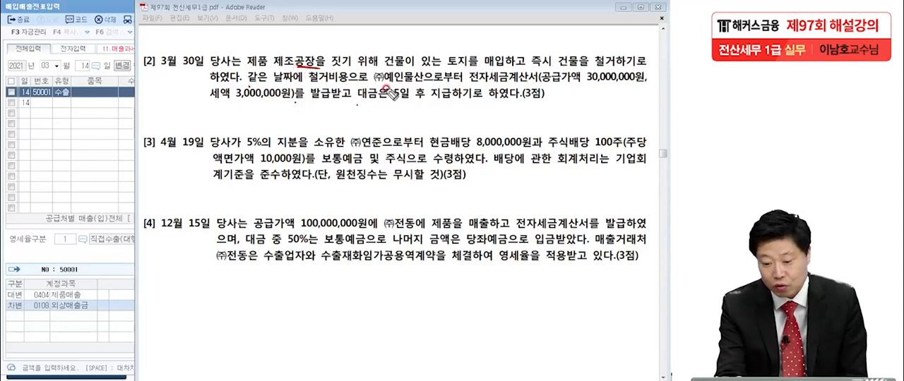
{"action": "mouse_move", "coordinate": [369, 86]}
{"action": "left_mouse_down"}
{"action": "mouse_move", "coordinate": [424, 84]}
{"action": "mouse_move", "coordinate": [423, 67]}
{"action": "mouse_move", "coordinate": [423, 84]}
{"action": "mouse_move", "coordinate": [402, 100]}
{"action": "left_mouse_up"}
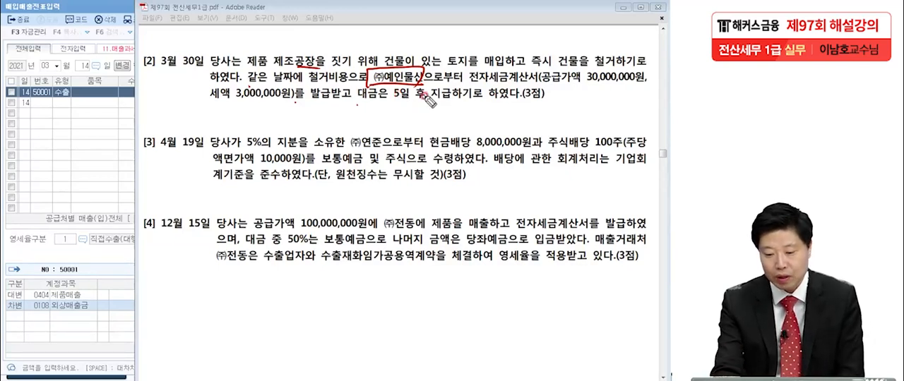
{"action": "left_click_drag", "start_coordinate": [206, 106], "coordinate": [285, 104]}
{"action": "left_click_drag", "start_coordinate": [469, 90], "coordinate": [545, 90]}
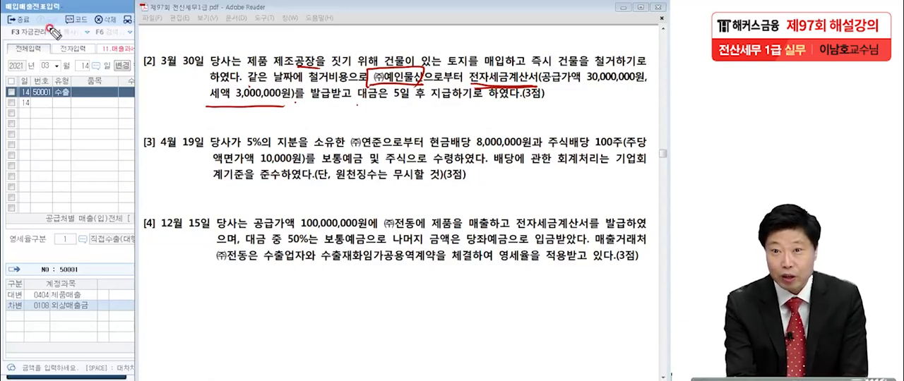
{"action": "mouse_move", "coordinate": [74, 113]}
{"action": "left_mouse_down"}
{"action": "mouse_move", "coordinate": [83, 139]}
{"action": "mouse_move", "coordinate": [121, 111]}
{"action": "mouse_move", "coordinate": [125, 141]}
{"action": "mouse_move", "coordinate": [94, 206]}
{"action": "left_mouse_up"}
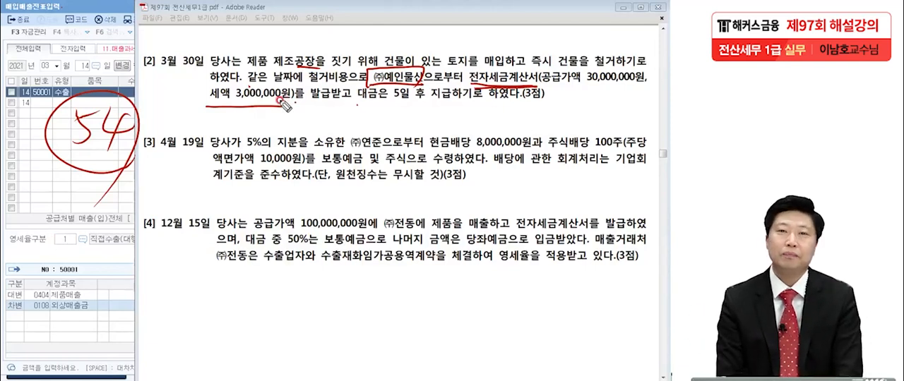
{"action": "left_click_drag", "start_coordinate": [356, 104], "coordinate": [460, 102]}
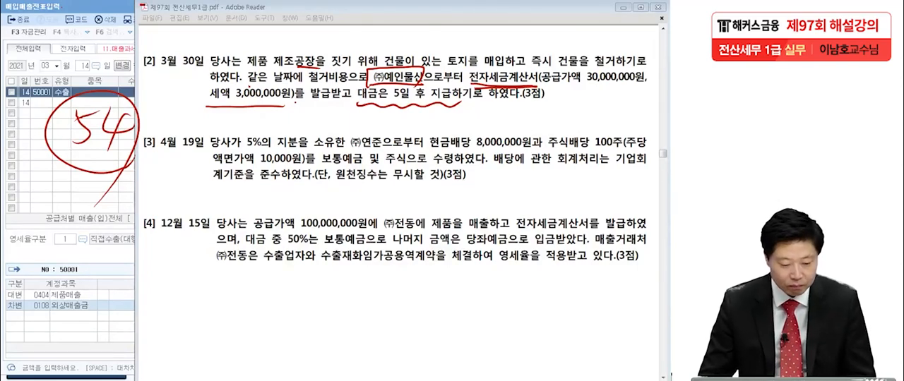
{"action": "key", "text": "Escape"}
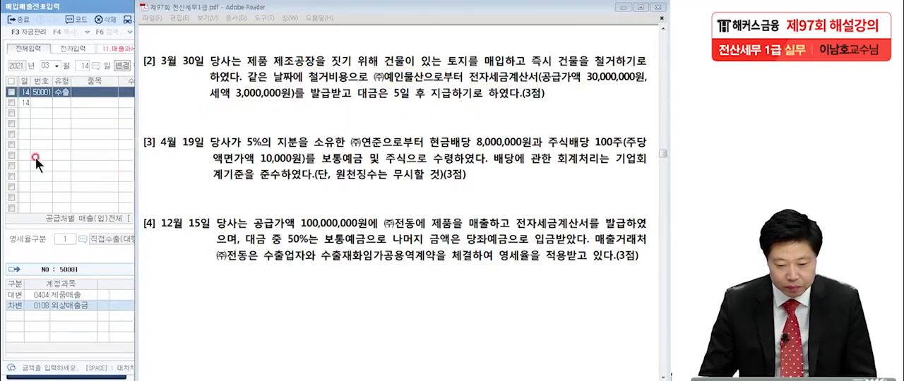
Step: Switch back to the 매입매출전표입력 window and start a March 30 entry of type 54 불공 with a 공급가액 of 30,000,000
{"action": "left_click", "coordinate": [62, 143]}
{"action": "type", "text": "30"}
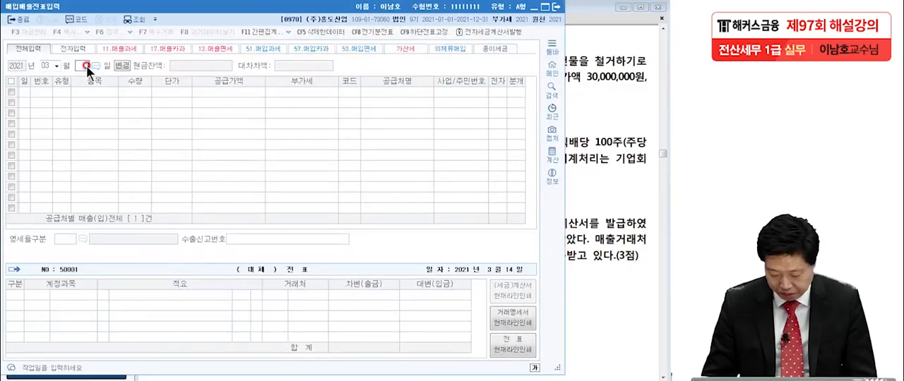
{"action": "key", "text": "Return"}
{"action": "type", "text": "54"}
{"action": "key", "text": "Return"}
{"action": "key", "text": "Return"}
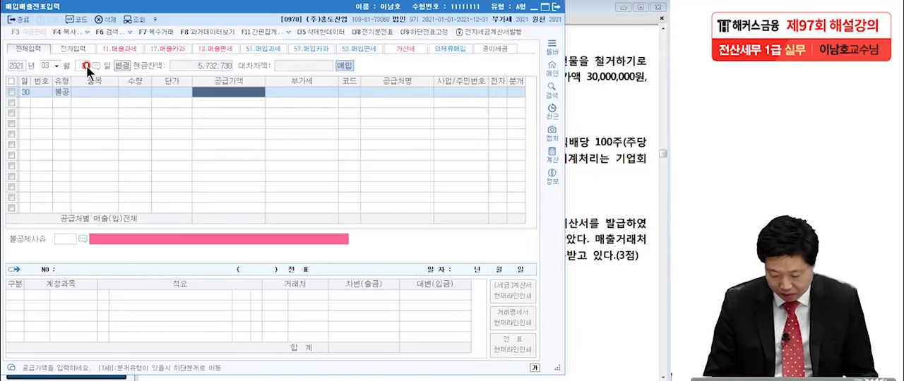
{"action": "type", "text": "30000000"}
{"action": "key", "text": "Return"}
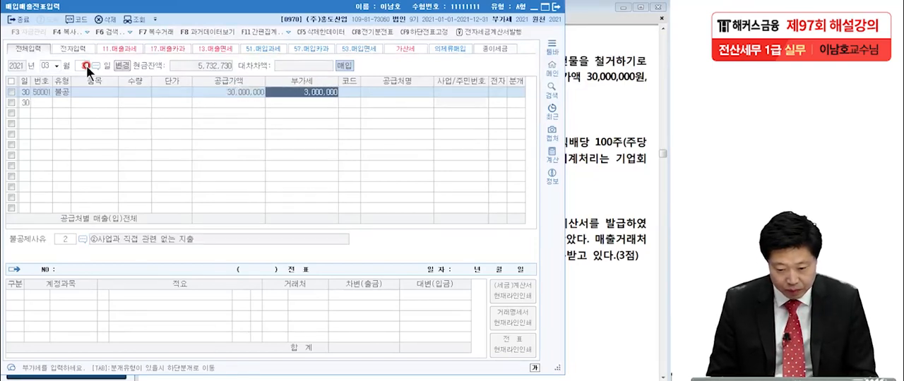
Step: Look up (주)예인물산 as the March 30 entry's 공급처 and set its 전자 field to 1 여
{"action": "key", "text": "Return"}
{"action": "key", "text": "F2"}
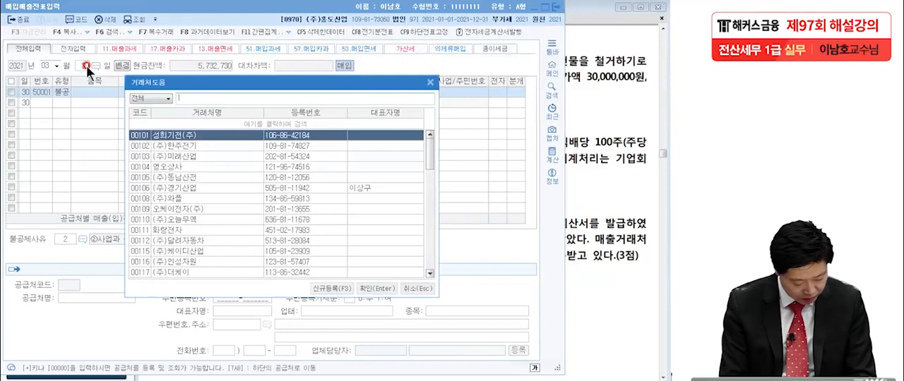
{"action": "type", "text": "예이"}
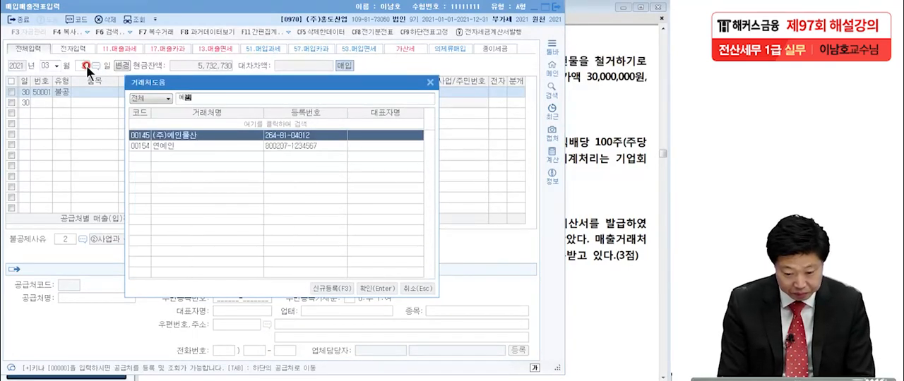
{"action": "key", "text": "Return"}
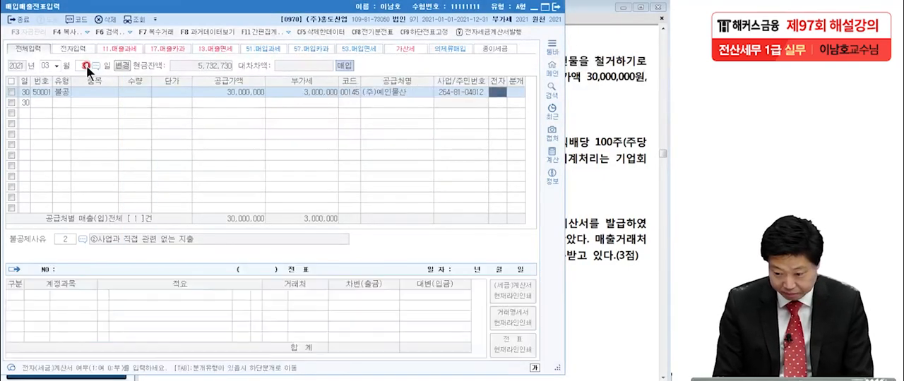
{"action": "type", "text": "1"}
{"action": "key", "text": "Return"}
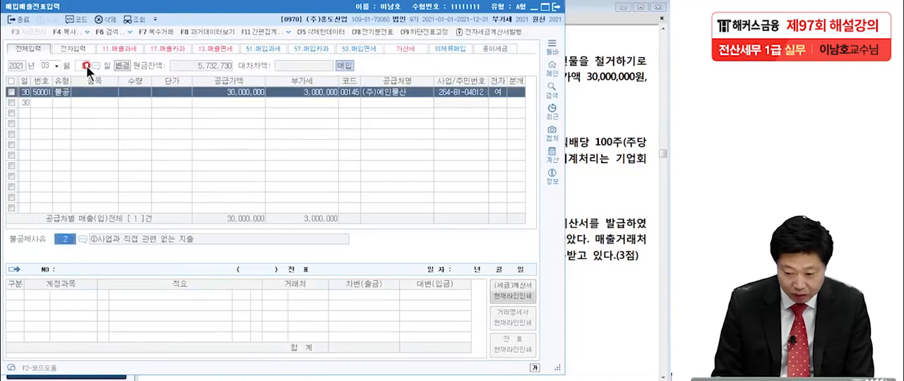
Step: Set the 불공제사유 to 6 토지의 자본적 지출 관련 and the 분개 type to 3 혼합
{"action": "left_click", "coordinate": [82, 239]}
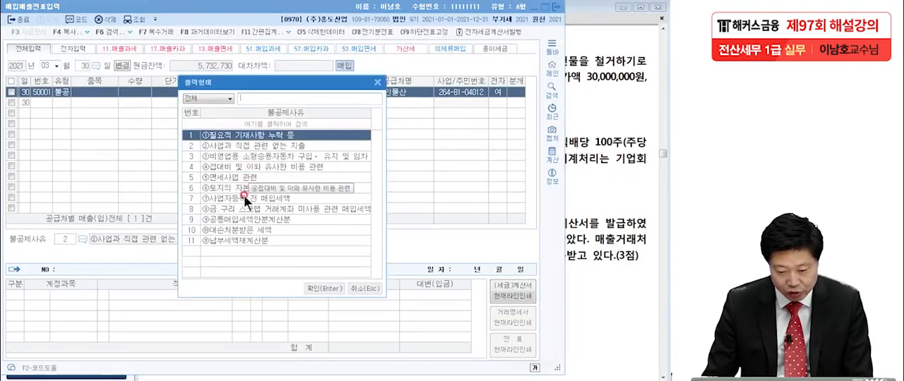
{"action": "left_click", "coordinate": [235, 189]}
{"action": "key", "text": "Return"}
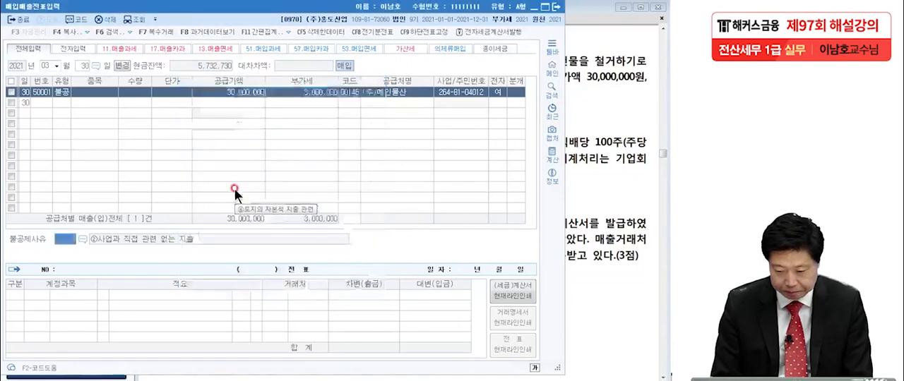
{"action": "key", "text": "Return"}
{"action": "left_click", "coordinate": [519, 92]}
{"action": "type", "text": "3"}
{"action": "key", "text": "Return"}
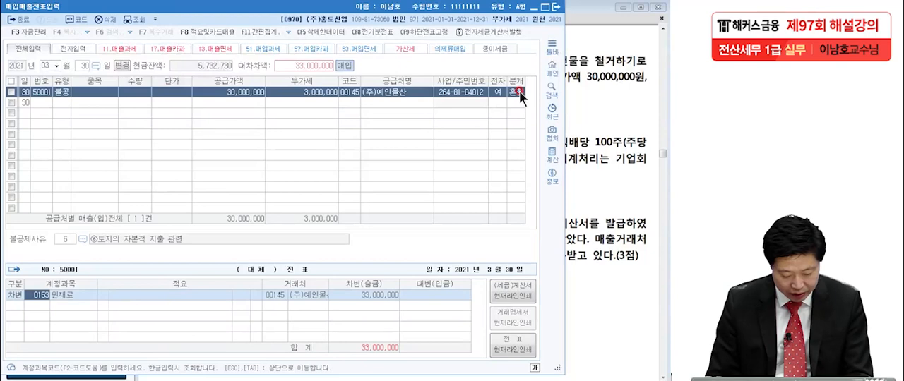
Step: Change the 차변 account of the March 30 voucher to 0201 토지, keeping the 33,000,000 amount
{"action": "key", "text": "F2"}
{"action": "type", "text": "토지"}
{"action": "key", "text": "Return"}
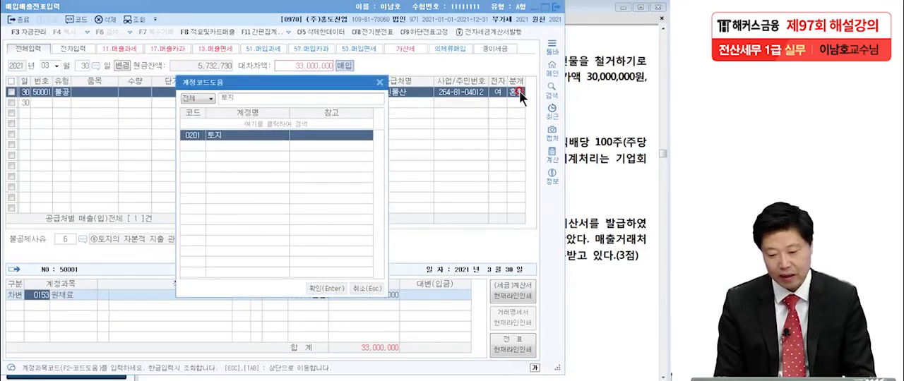
{"action": "key", "text": "Return"}
{"action": "key", "text": "Return"}
Step: Add a 대변 line of 33,000,000 to the March 30 voucher using account 0253 미지급금 for (주)예인물산
{"action": "key", "text": "Return"}
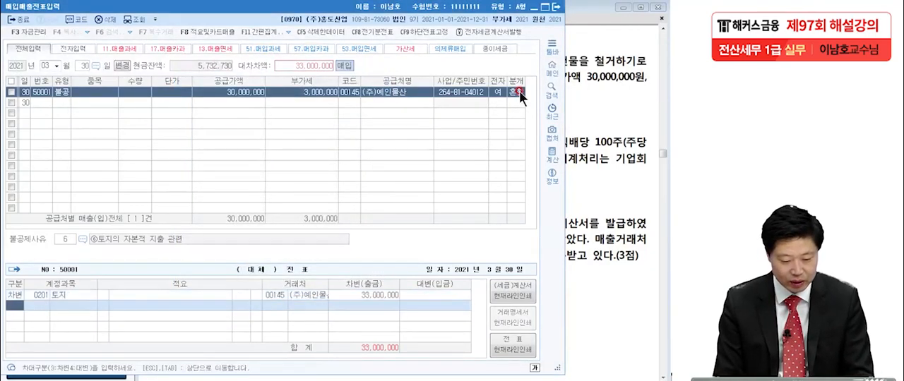
{"action": "type", "text": "4밎지급"}
{"action": "key", "text": "Return"}
{"action": "key", "text": "Return"}
{"action": "key", "text": "Return"}
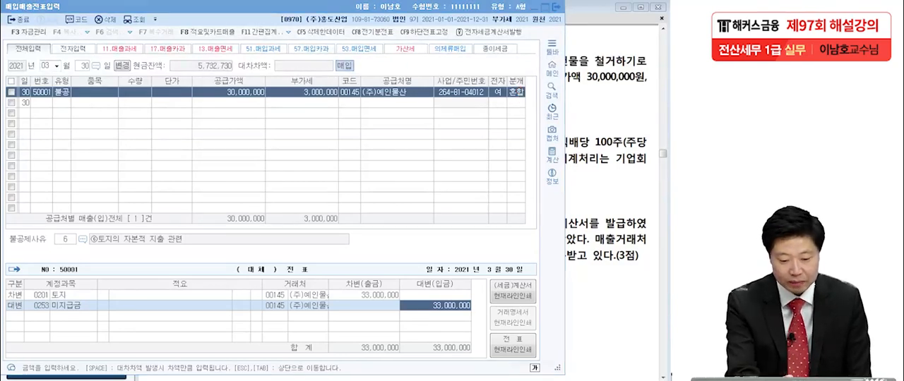
Step: Mark the 불공 type, the 공급가액 and 부가세, and the 토지 debit line with the pen, and clear the marks
{"action": "left_click_drag", "start_coordinate": [51, 99], "coordinate": [73, 111]}
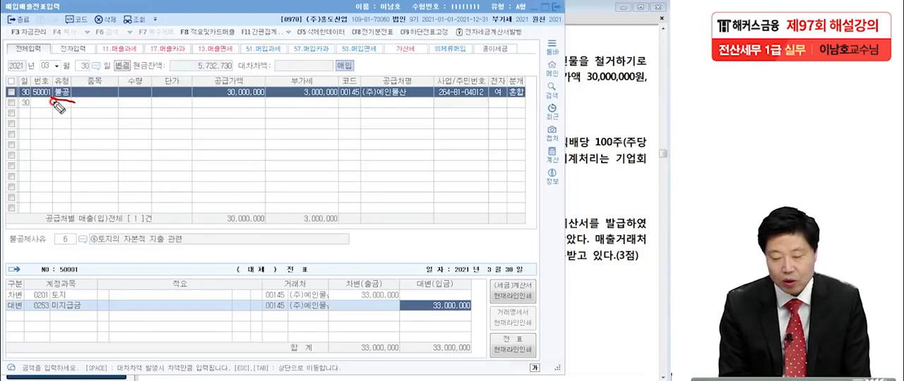
{"action": "left_click_drag", "start_coordinate": [265, 91], "coordinate": [280, 95]}
{"action": "mouse_move", "coordinate": [331, 107]}
{"action": "left_mouse_down"}
{"action": "mouse_move", "coordinate": [290, 99]}
{"action": "mouse_move", "coordinate": [349, 99]}
{"action": "left_mouse_up"}
{"action": "left_click_drag", "start_coordinate": [223, 105], "coordinate": [339, 101]}
{"action": "left_click_drag", "start_coordinate": [421, 297], "coordinate": [385, 305]}
{"action": "left_click_drag", "start_coordinate": [395, 280], "coordinate": [421, 309]}
{"action": "mouse_move", "coordinate": [79, 284]}
{"action": "left_mouse_down"}
{"action": "mouse_move", "coordinate": [32, 300]}
{"action": "mouse_move", "coordinate": [83, 286]}
{"action": "left_mouse_up"}
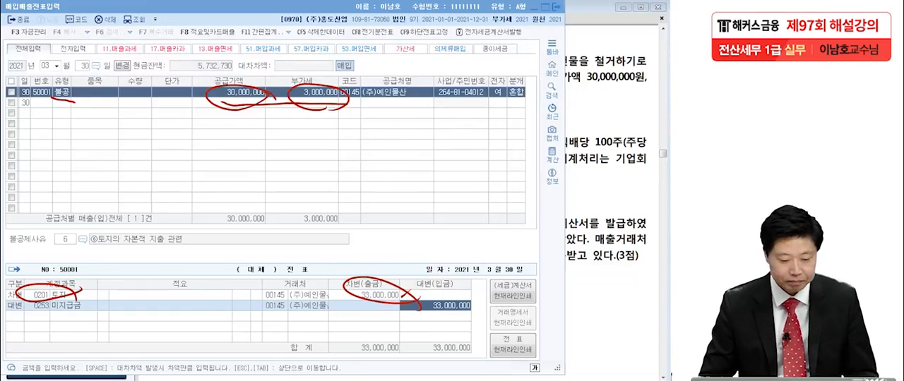
{"action": "key", "text": "Escape"}
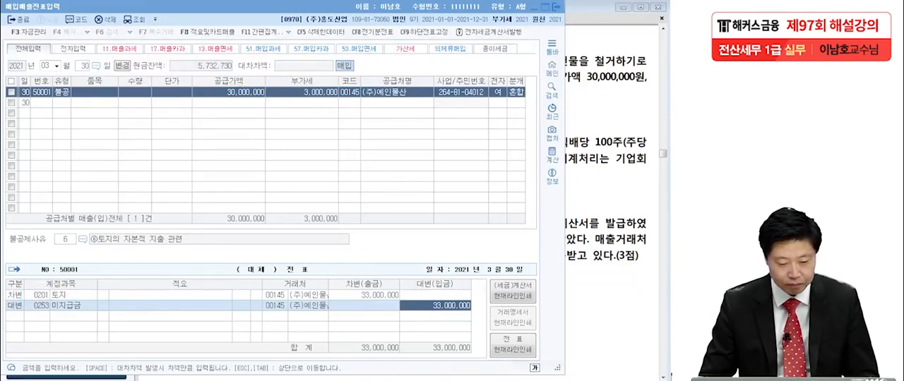
Step: Switch to the exam PDF and mark 보통예금, 주식 and 현금배당 8,000,000원 in question [3] with the pen
{"action": "left_click", "coordinate": [579, 211]}
{"action": "scroll", "coordinate": [578, 198], "scroll_direction": "down", "scroll_amount": 3}
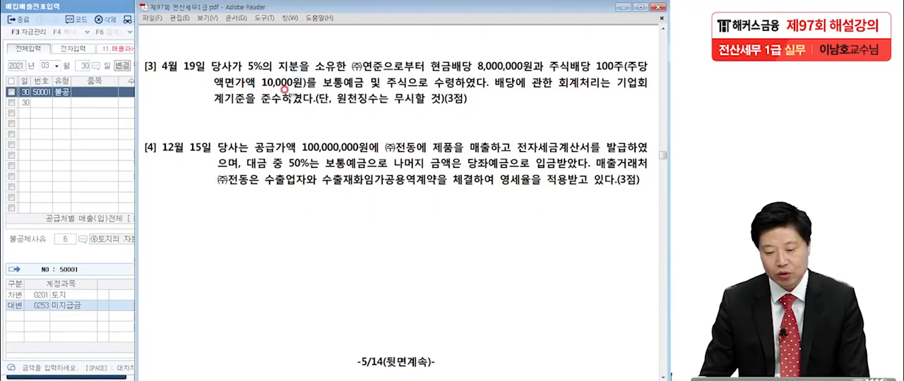
{"action": "key", "text": "alt+Tab"}
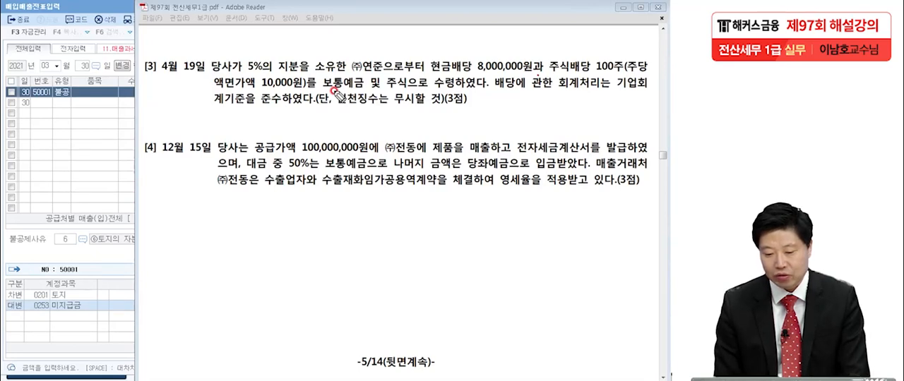
{"action": "left_click", "coordinate": [305, 114]}
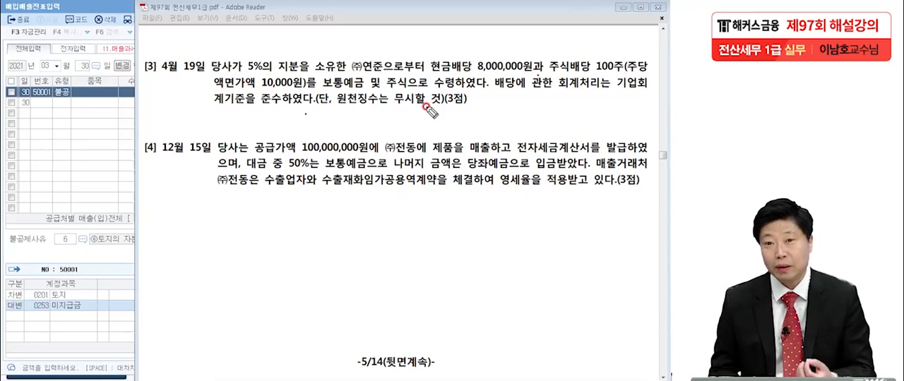
{"action": "left_click_drag", "start_coordinate": [351, 96], "coordinate": [347, 108]}
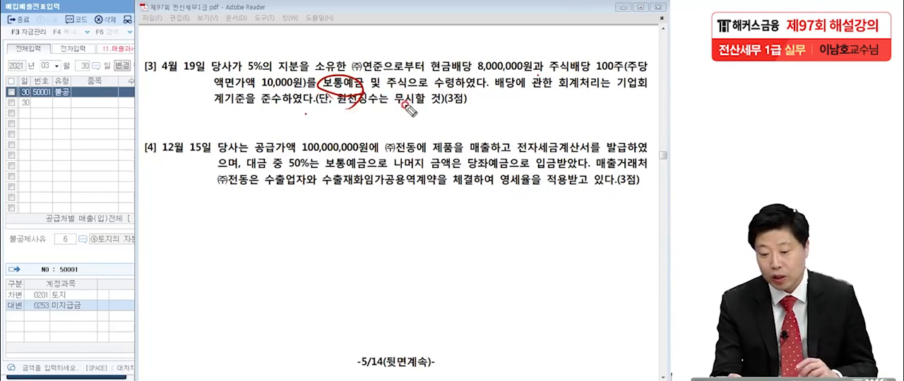
{"action": "left_click_drag", "start_coordinate": [387, 95], "coordinate": [407, 96]}
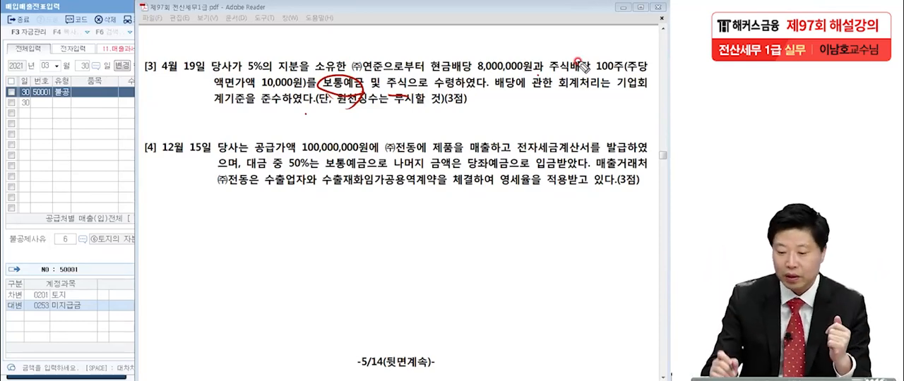
{"action": "left_click_drag", "start_coordinate": [424, 71], "coordinate": [528, 70]}
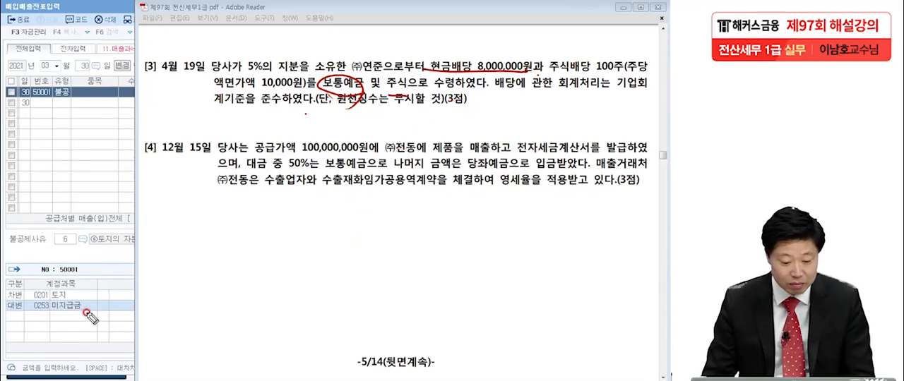
Step: Clear the pen marks, switch to KcLep's 일반전표입력, and set the voucher date to April 19
{"action": "key", "text": "Escape"}
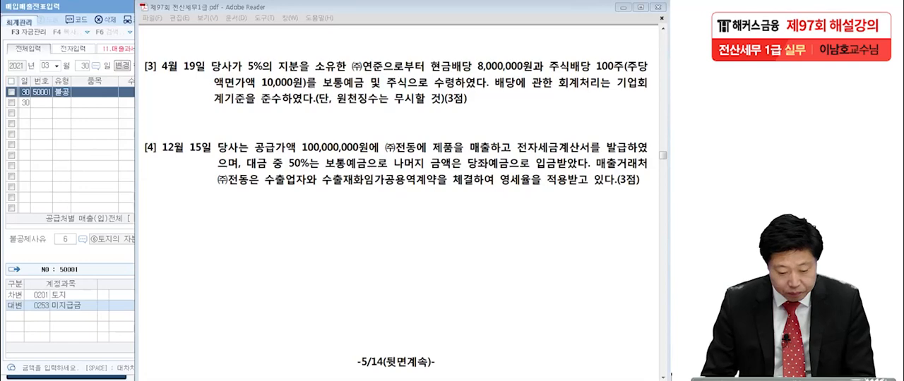
{"action": "left_click", "coordinate": [19, 20]}
{"action": "left_click", "coordinate": [37, 79]}
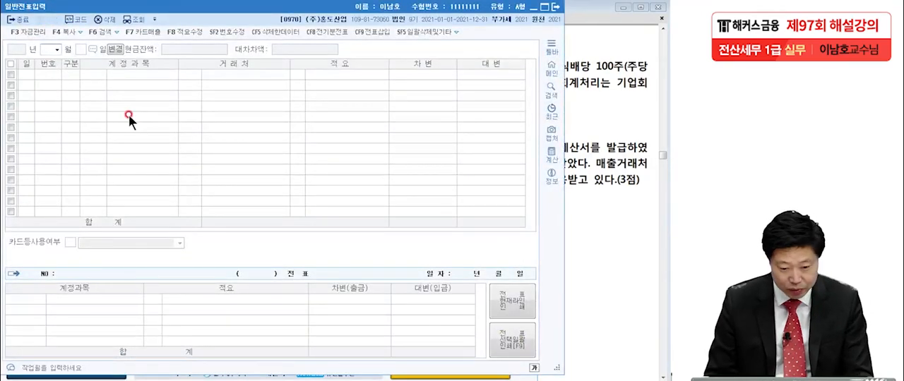
{"action": "type", "text": "4"}
{"action": "key", "text": "Return"}
{"action": "type", "text": "19"}
{"action": "key", "text": "Return"}
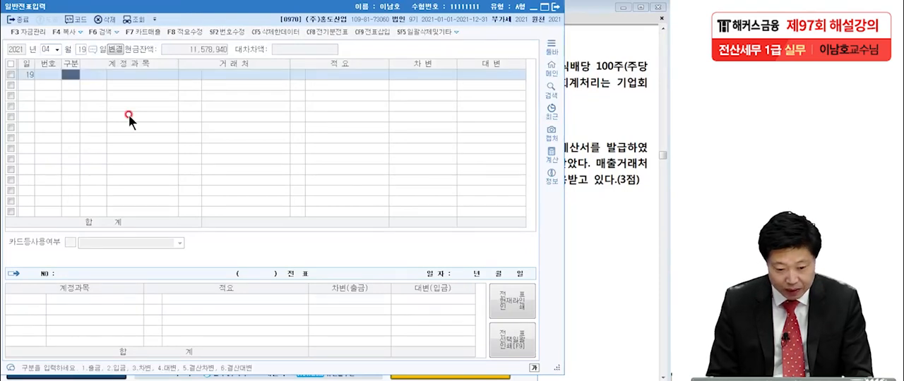
Step: Add a 차변 line of 8,000,000 to the April 19 voucher using account 0103 보통예금
{"action": "type", "text": "3"}
{"action": "key", "text": "Return"}
{"action": "type", "text": "봇"}
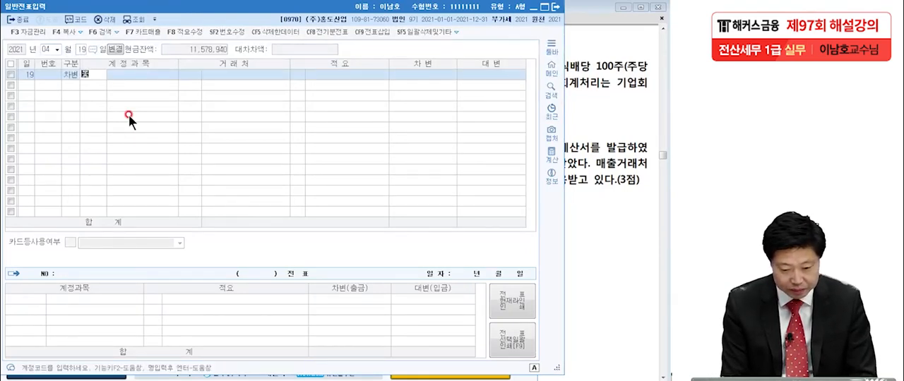
{"action": "type", "text": "통"}
{"action": "key", "text": "Return"}
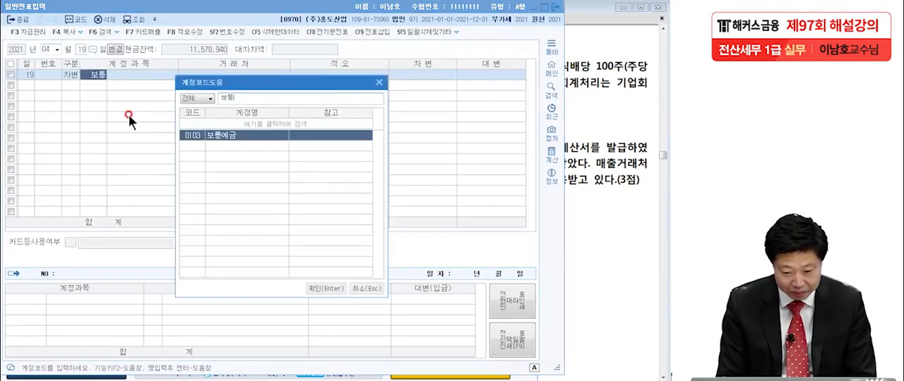
{"action": "key", "text": "Return"}
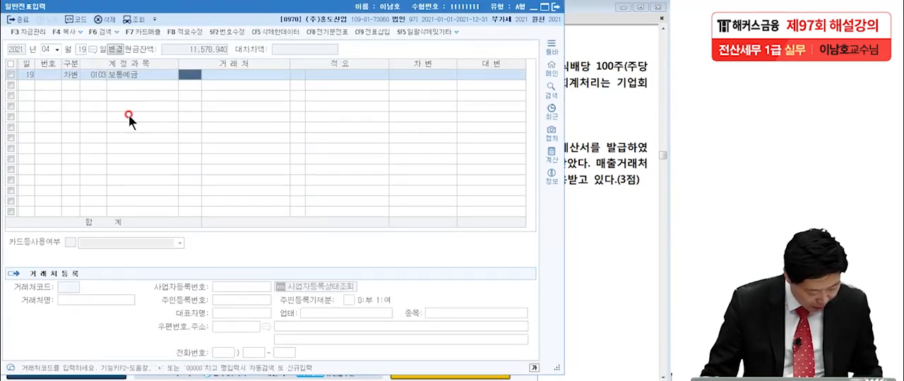
{"action": "left_click", "coordinate": [422, 78]}
{"action": "type", "text": "8,000,0"}
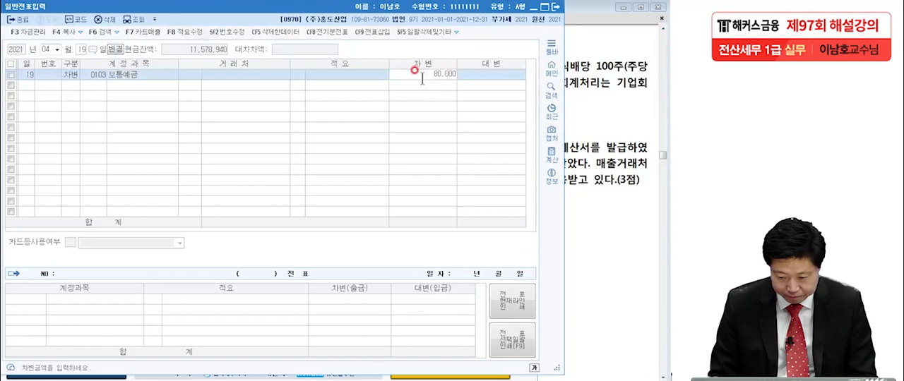
{"action": "type", "text": "00"}
{"action": "key", "text": "Return"}
Step: Add a 대변 line of 8,000,000 to the April 19 voucher using account 0903 배당금수익
{"action": "type", "text": "4"}
{"action": "type", "text": "배당"}
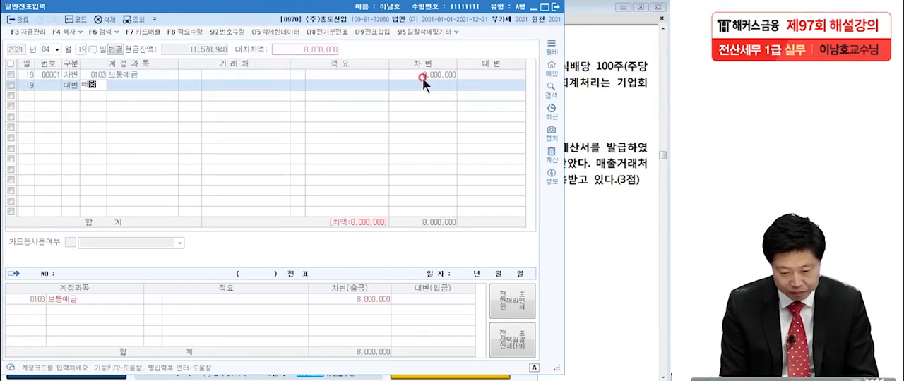
{"action": "key", "text": "Return"}
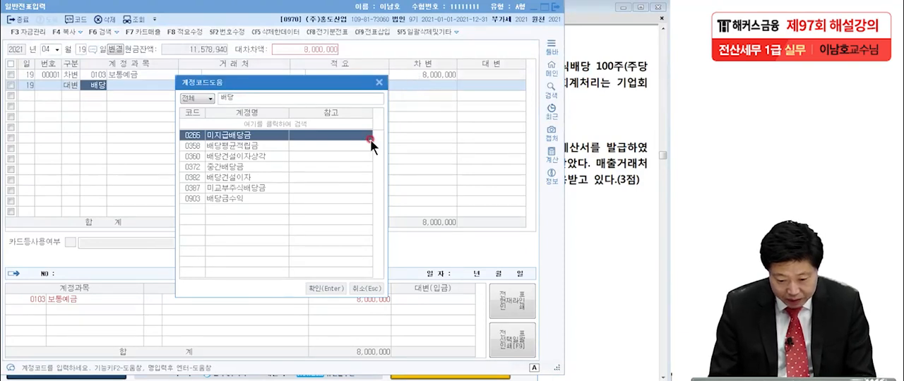
{"action": "left_click", "coordinate": [239, 199]}
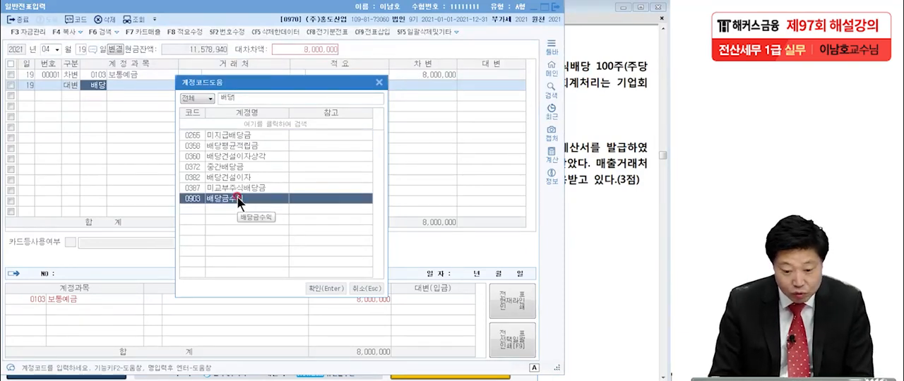
{"action": "double_click", "coordinate": [238, 199]}
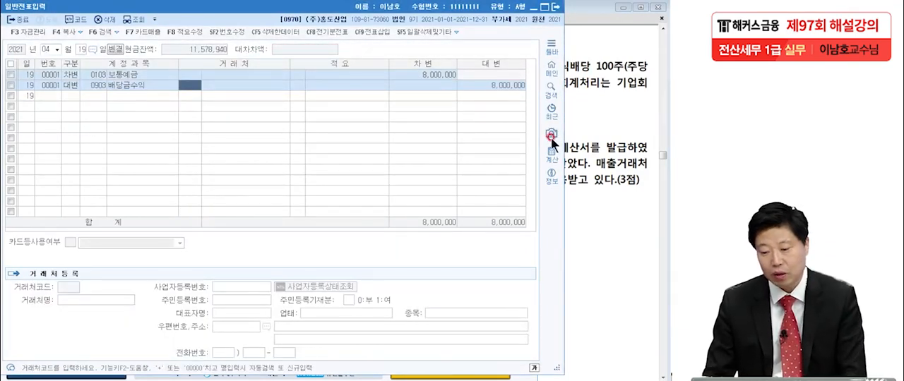
Step: Switch to the exam PDF and bring question [4], the December 15 sale to (주)전동, into view for marking
{"action": "left_click", "coordinate": [577, 174]}
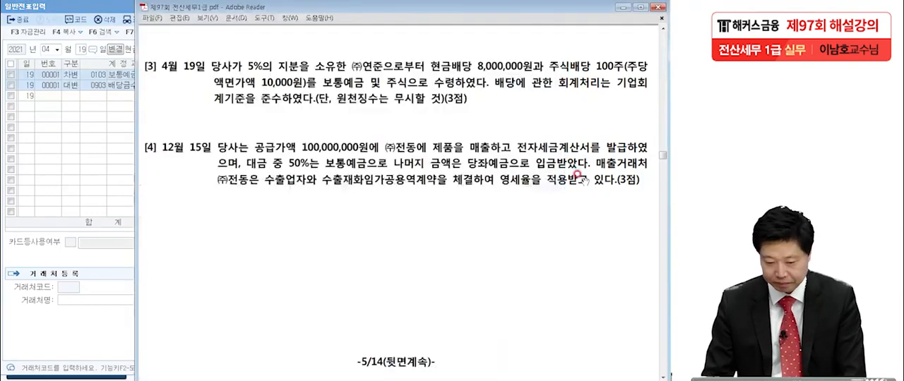
{"action": "scroll", "coordinate": [584, 181], "scroll_direction": "down", "scroll_amount": 2}
{"action": "scroll", "coordinate": [583, 181], "scroll_direction": "up", "scroll_amount": 1}
{"action": "scroll", "coordinate": [583, 181], "scroll_direction": "down", "scroll_amount": 2}
{"action": "left_click_drag", "start_coordinate": [577, 176], "coordinate": [581, 184]}
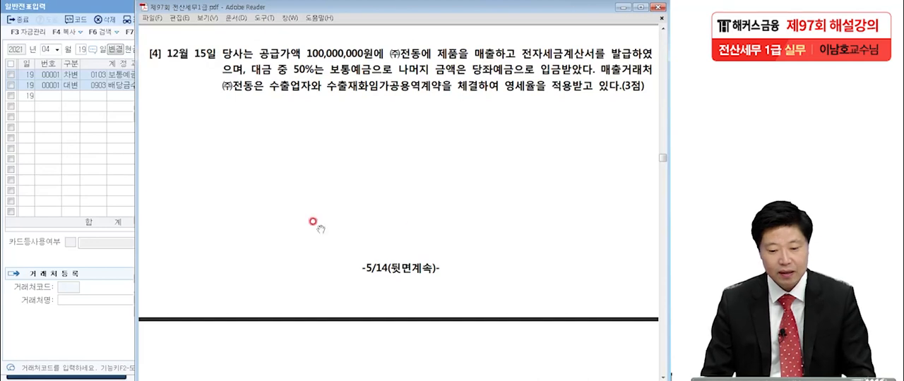
{"action": "left_click", "coordinate": [1, 219]}
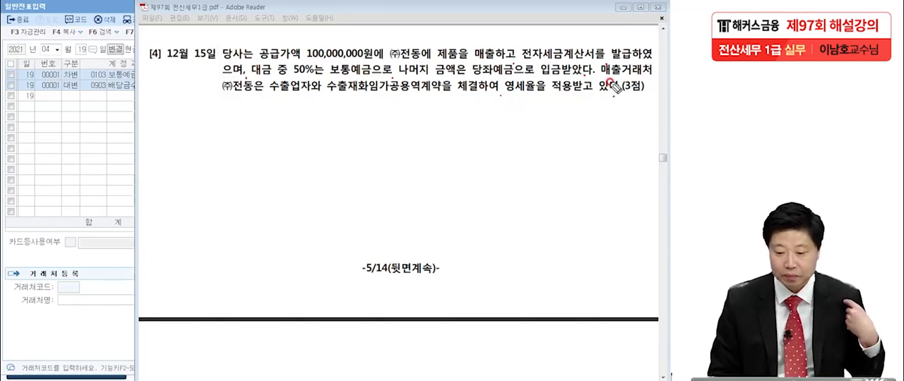
Step: Mark (주)전동, 매출 and 세금계산서 in question [4] with the pen, and write a circled 11 over the voucher list
{"action": "mouse_move", "coordinate": [251, 87]}
{"action": "left_mouse_down"}
{"action": "mouse_move", "coordinate": [263, 93]}
{"action": "mouse_move", "coordinate": [255, 90]}
{"action": "left_mouse_up"}
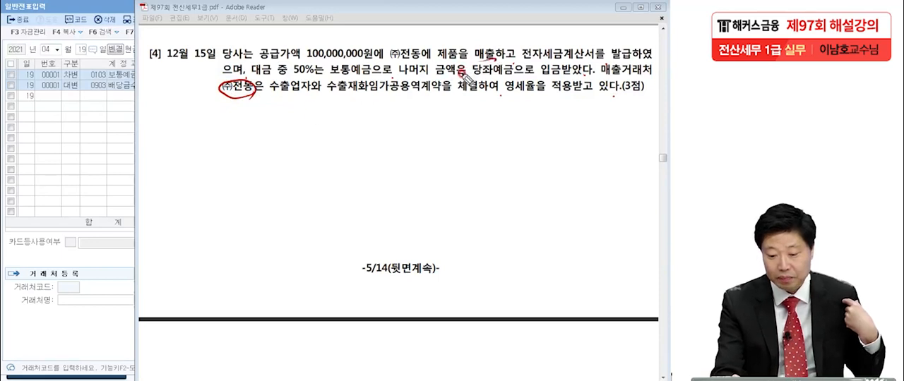
{"action": "left_click_drag", "start_coordinate": [473, 60], "coordinate": [598, 62]}
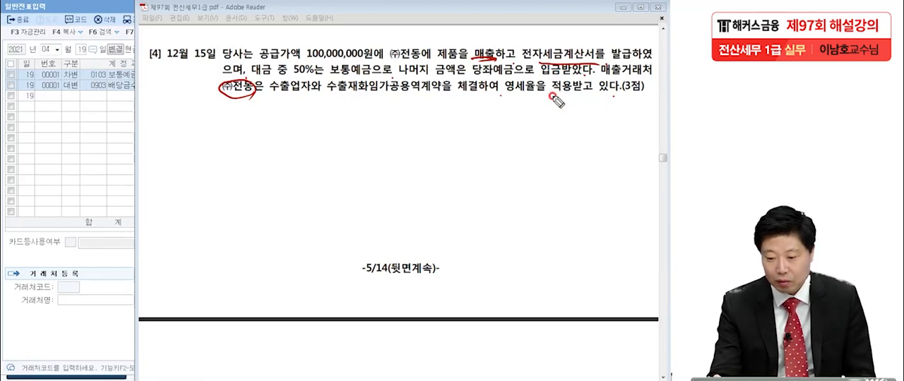
{"action": "left_click_drag", "start_coordinate": [545, 64], "coordinate": [598, 62]}
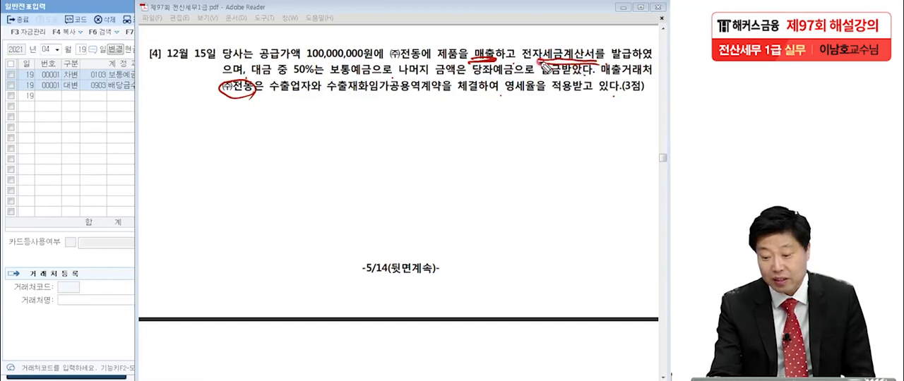
{"action": "mouse_move", "coordinate": [64, 92]}
{"action": "left_mouse_down"}
{"action": "mouse_move", "coordinate": [65, 134]}
{"action": "mouse_move", "coordinate": [83, 129]}
{"action": "left_mouse_up"}
{"action": "left_click_drag", "start_coordinate": [87, 151], "coordinate": [100, 140]}
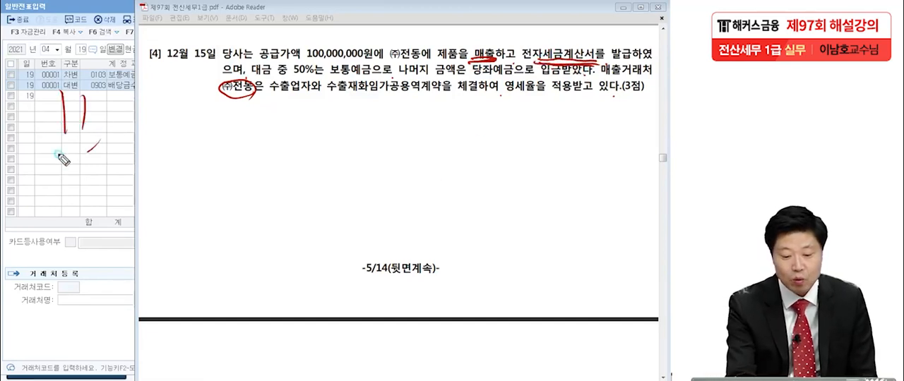
{"action": "left_click_drag", "start_coordinate": [62, 160], "coordinate": [79, 175]}
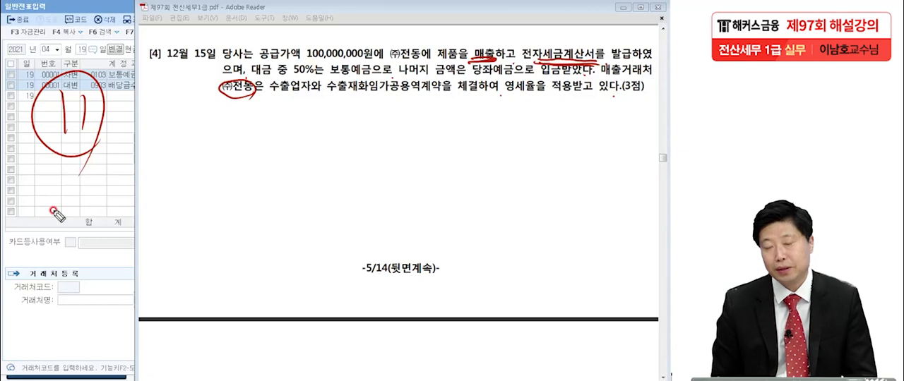
Step: Mark 제품, 보통예금, 당좌예금, 매출거래처, 수출업자, 수출재화임가공용역계약 and 영세율 in question [4] with the pen
{"action": "left_click_drag", "start_coordinate": [431, 54], "coordinate": [454, 65]}
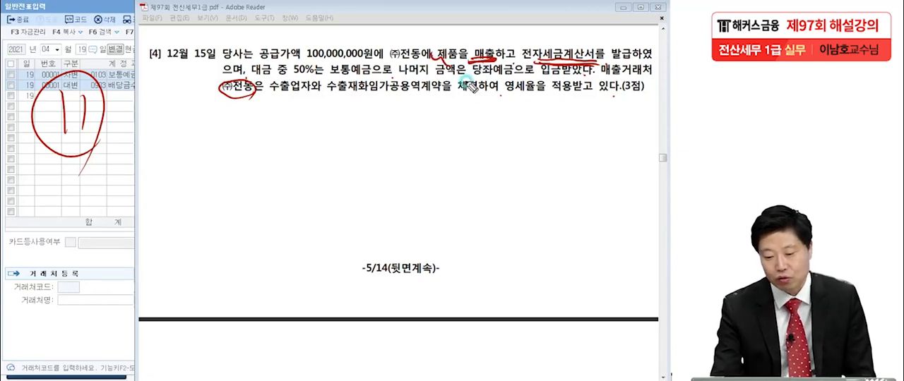
{"action": "left_click_drag", "start_coordinate": [321, 76], "coordinate": [364, 72]}
{"action": "left_click_drag", "start_coordinate": [458, 76], "coordinate": [510, 79]}
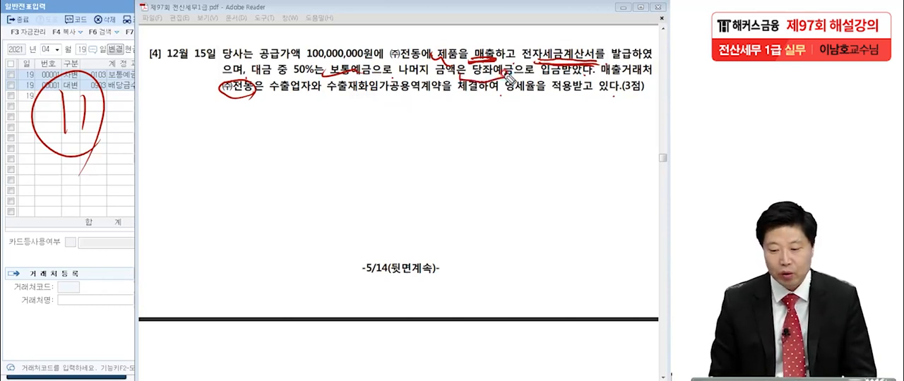
{"action": "left_click_drag", "start_coordinate": [601, 45], "coordinate": [580, 78]}
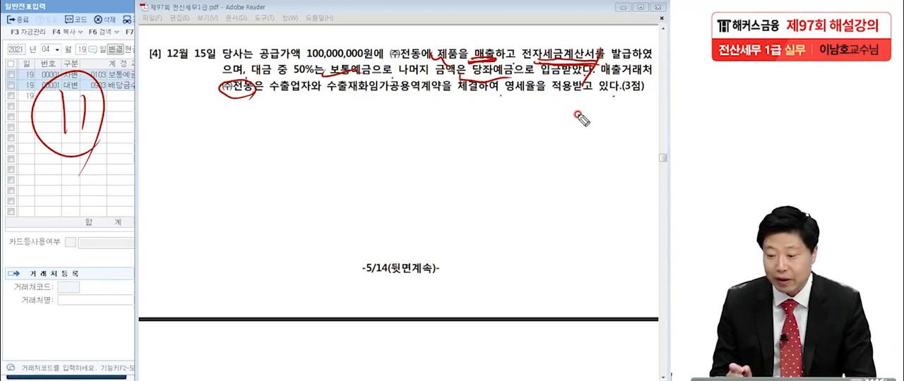
{"action": "mouse_move", "coordinate": [600, 74]}
{"action": "left_mouse_down"}
{"action": "mouse_move", "coordinate": [651, 73]}
{"action": "mouse_move", "coordinate": [633, 92]}
{"action": "left_mouse_up"}
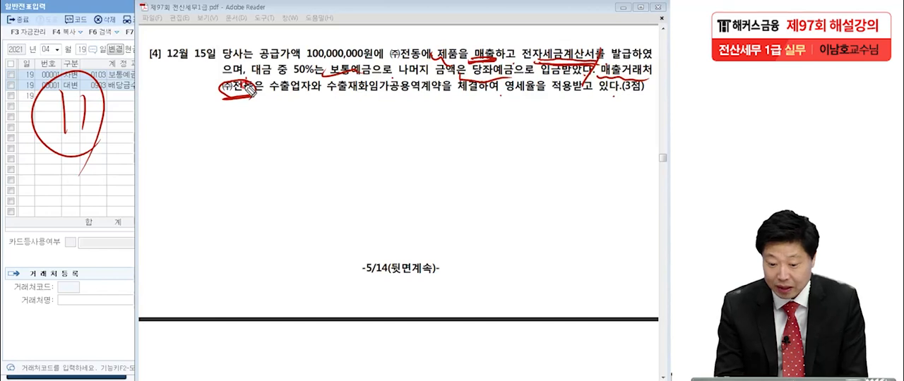
{"action": "left_click_drag", "start_coordinate": [273, 92], "coordinate": [445, 99]}
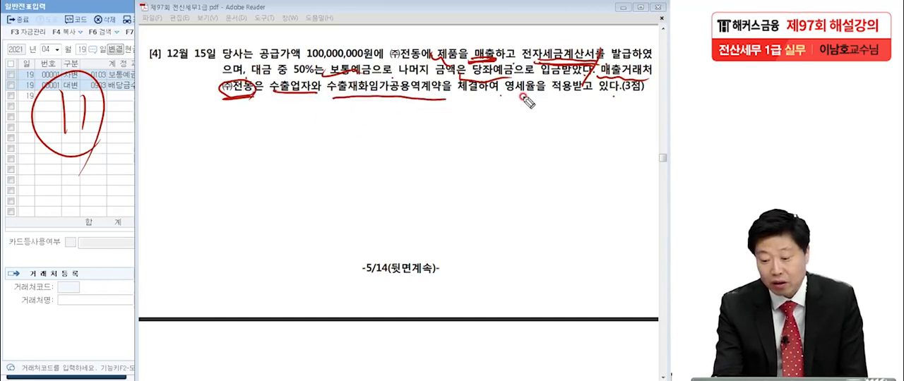
{"action": "left_click_drag", "start_coordinate": [499, 104], "coordinate": [551, 102]}
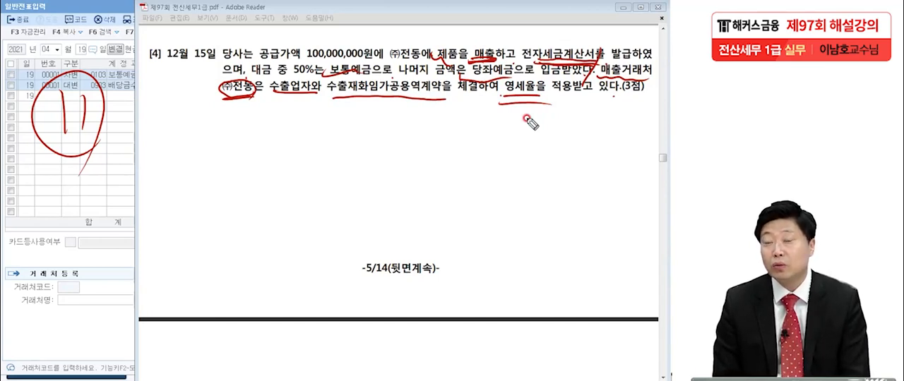
Step: Draw a circle labelled 수출 below question [4] with an outgoing arrow marked 0%
{"action": "mouse_move", "coordinate": [300, 161]}
{"action": "left_mouse_down"}
{"action": "mouse_move", "coordinate": [246, 185]}
{"action": "mouse_move", "coordinate": [278, 185]}
{"action": "left_mouse_up"}
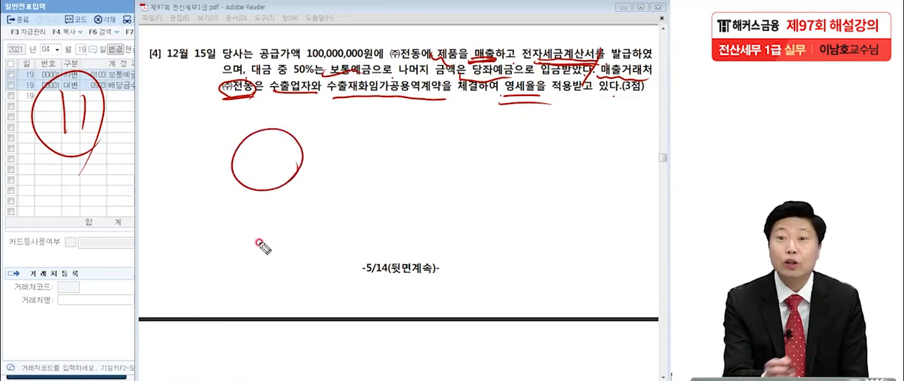
{"action": "mouse_move", "coordinate": [254, 142]}
{"action": "left_mouse_down"}
{"action": "mouse_move", "coordinate": [248, 170]}
{"action": "mouse_move", "coordinate": [281, 165]}
{"action": "mouse_move", "coordinate": [279, 182]}
{"action": "left_mouse_up"}
{"action": "mouse_move", "coordinate": [244, 164]}
{"action": "left_mouse_down"}
{"action": "mouse_move", "coordinate": [194, 184]}
{"action": "mouse_move", "coordinate": [235, 196]}
{"action": "mouse_move", "coordinate": [238, 209]}
{"action": "mouse_move", "coordinate": [293, 186]}
{"action": "left_mouse_up"}
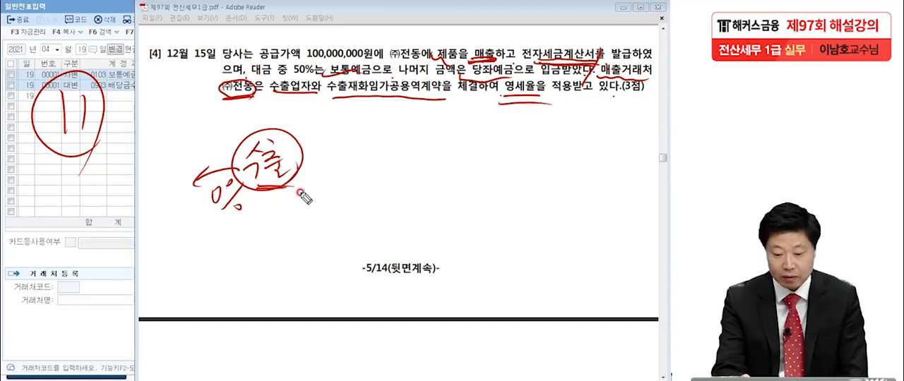
Step: Extend the 수출 diagram with two supplier circles, linking each to the one before by an arrow marked 0%
{"action": "mouse_move", "coordinate": [304, 159]}
{"action": "left_mouse_down"}
{"action": "mouse_move", "coordinate": [355, 147]}
{"action": "mouse_move", "coordinate": [322, 169]}
{"action": "left_mouse_up"}
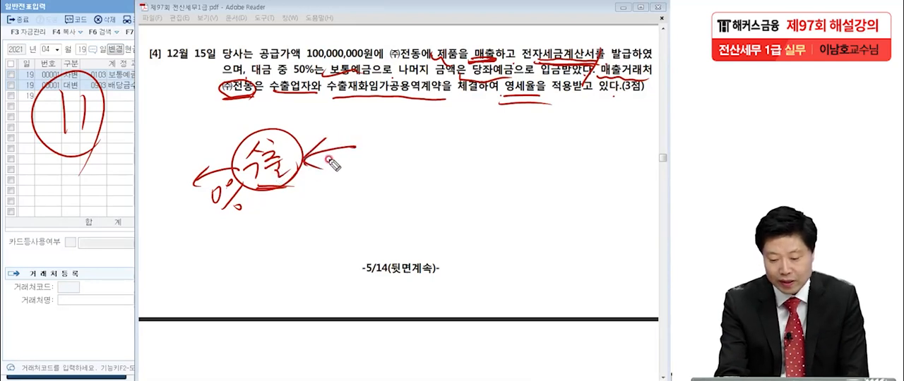
{"action": "mouse_move", "coordinate": [404, 161]}
{"action": "left_mouse_down"}
{"action": "mouse_move", "coordinate": [381, 127]}
{"action": "mouse_move", "coordinate": [406, 158]}
{"action": "left_mouse_up"}
{"action": "left_click_drag", "start_coordinate": [483, 140], "coordinate": [416, 144]}
{"action": "mouse_move", "coordinate": [432, 132]}
{"action": "left_mouse_down"}
{"action": "mouse_move", "coordinate": [414, 145]}
{"action": "mouse_move", "coordinate": [441, 155]}
{"action": "left_mouse_up"}
{"action": "mouse_move", "coordinate": [512, 170]}
{"action": "left_mouse_down"}
{"action": "mouse_move", "coordinate": [521, 123]}
{"action": "mouse_move", "coordinate": [508, 164]}
{"action": "left_mouse_up"}
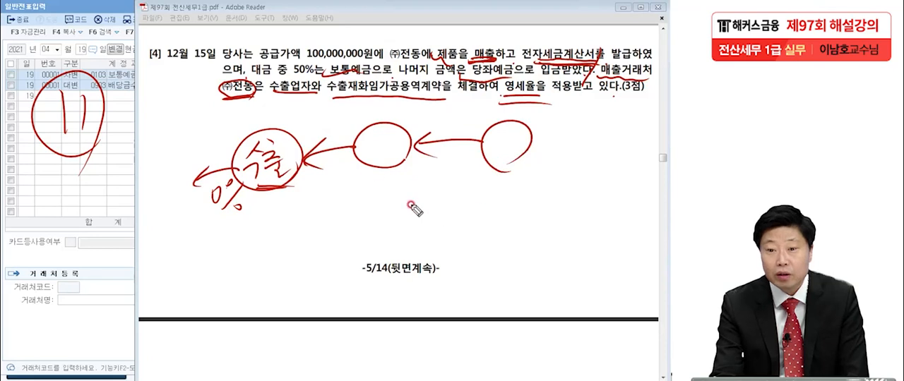
{"action": "left_click_drag", "start_coordinate": [322, 171], "coordinate": [329, 192]}
{"action": "left_click_drag", "start_coordinate": [343, 185], "coordinate": [346, 192]}
{"action": "mouse_move", "coordinate": [432, 173]}
{"action": "left_mouse_down"}
{"action": "mouse_move", "coordinate": [430, 181]}
{"action": "mouse_move", "coordinate": [460, 149]}
{"action": "mouse_move", "coordinate": [445, 187]}
{"action": "mouse_move", "coordinate": [433, 188]}
{"action": "left_mouse_up"}
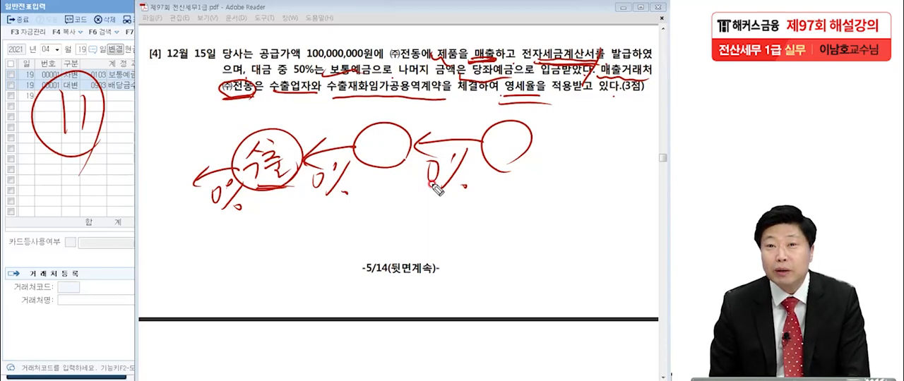
Step: Write a circled 내·구 above the first supply arrow, tick the first two circles, and redraw both supply arrows
{"action": "mouse_move", "coordinate": [315, 113]}
{"action": "left_mouse_down"}
{"action": "mouse_move", "coordinate": [329, 113]}
{"action": "mouse_move", "coordinate": [335, 125]}
{"action": "mouse_move", "coordinate": [370, 123]}
{"action": "mouse_move", "coordinate": [332, 107]}
{"action": "mouse_move", "coordinate": [377, 129]}
{"action": "left_mouse_up"}
{"action": "left_click", "coordinate": [343, 120]}
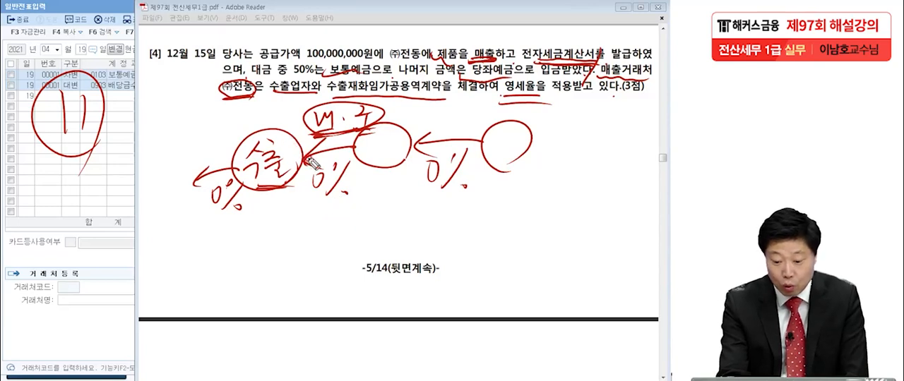
{"action": "left_click_drag", "start_coordinate": [274, 124], "coordinate": [291, 117]}
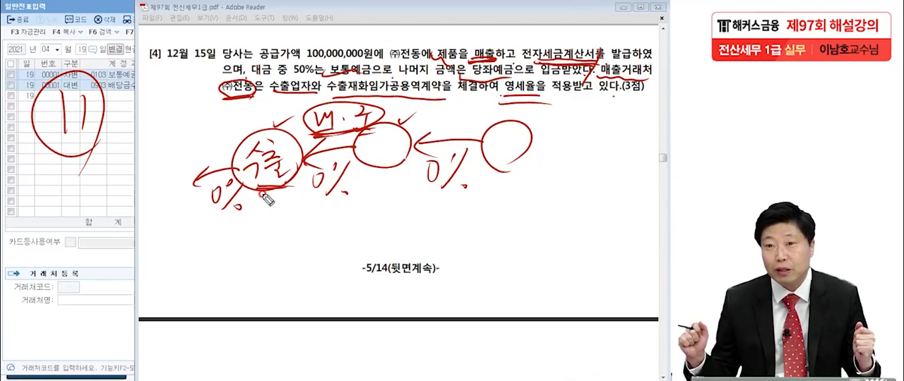
{"action": "mouse_move", "coordinate": [304, 156]}
{"action": "left_mouse_down"}
{"action": "mouse_move", "coordinate": [353, 148]}
{"action": "mouse_move", "coordinate": [324, 165]}
{"action": "left_mouse_up"}
{"action": "left_click_drag", "start_coordinate": [425, 146], "coordinate": [479, 145]}
{"action": "left_click_drag", "start_coordinate": [439, 135], "coordinate": [443, 156]}
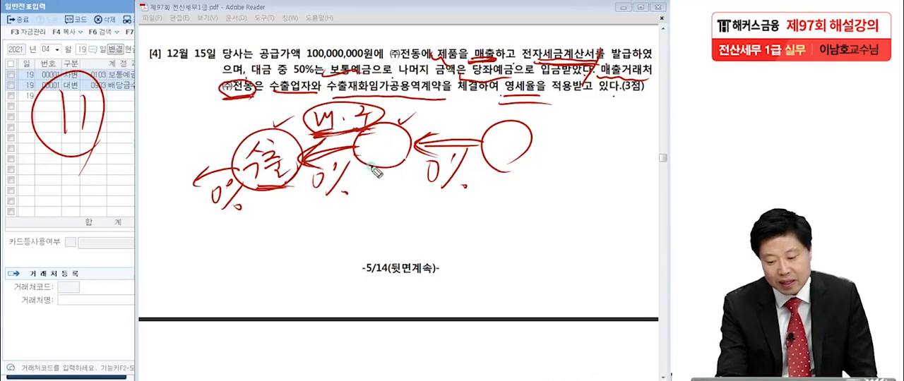
Step: Tick the second supply stage, add a ticked arrow from a new last supplier circle, and dot the last two circles
{"action": "left_click_drag", "start_coordinate": [454, 108], "coordinate": [485, 99]}
{"action": "left_click_drag", "start_coordinate": [574, 111], "coordinate": [596, 126]}
{"action": "mouse_move", "coordinate": [545, 154]}
{"action": "left_mouse_down"}
{"action": "mouse_move", "coordinate": [593, 158]}
{"action": "mouse_move", "coordinate": [561, 167]}
{"action": "left_mouse_up"}
{"action": "left_click_drag", "start_coordinate": [630, 176], "coordinate": [627, 184]}
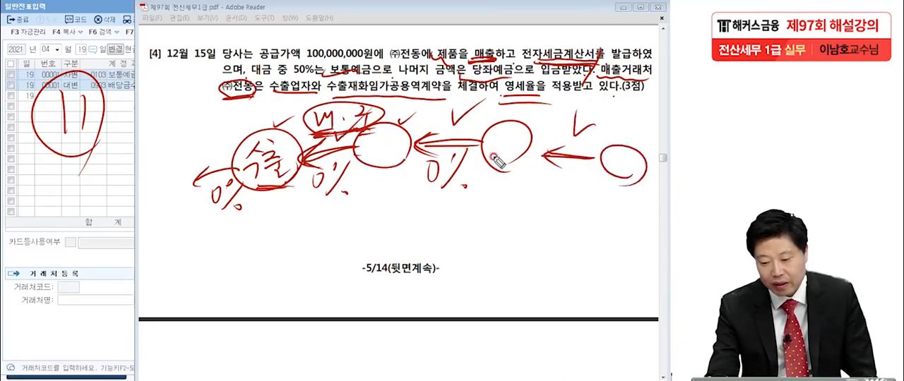
{"action": "left_click", "coordinate": [501, 148]}
{"action": "left_click", "coordinate": [641, 168]}
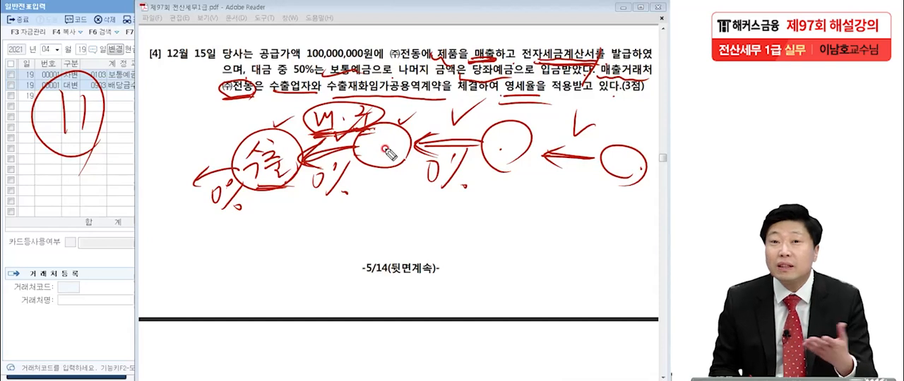
Step: Underline 수출재화임가공용역계약 again and draw a box below the 수출 circle with an arrow toward it marked 0%
{"action": "left_click_drag", "start_coordinate": [327, 95], "coordinate": [439, 99]}
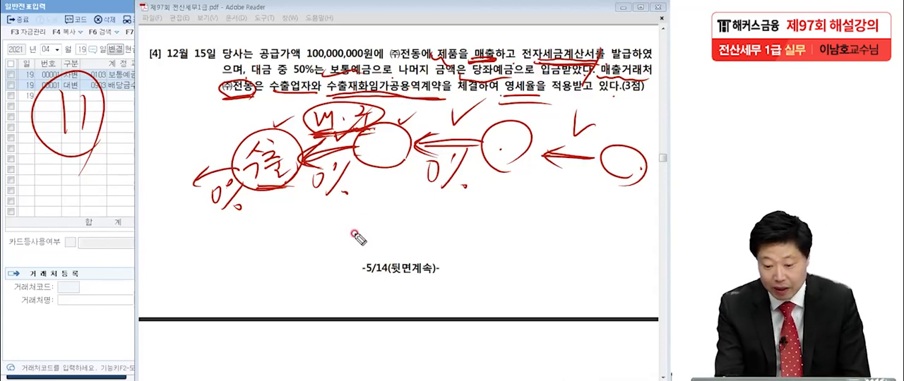
{"action": "mouse_move", "coordinate": [292, 211]}
{"action": "left_mouse_down"}
{"action": "mouse_move", "coordinate": [324, 238]}
{"action": "mouse_move", "coordinate": [397, 224]}
{"action": "mouse_move", "coordinate": [339, 265]}
{"action": "left_mouse_up"}
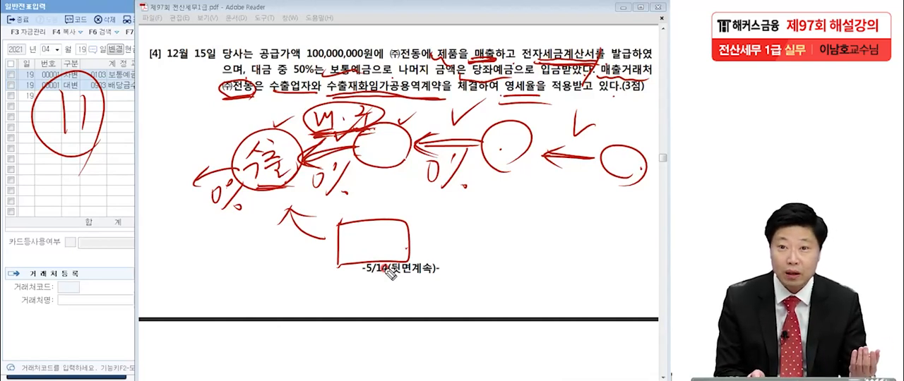
{"action": "left_click_drag", "start_coordinate": [270, 245], "coordinate": [271, 277]}
{"action": "left_click_drag", "start_coordinate": [287, 238], "coordinate": [298, 238]}
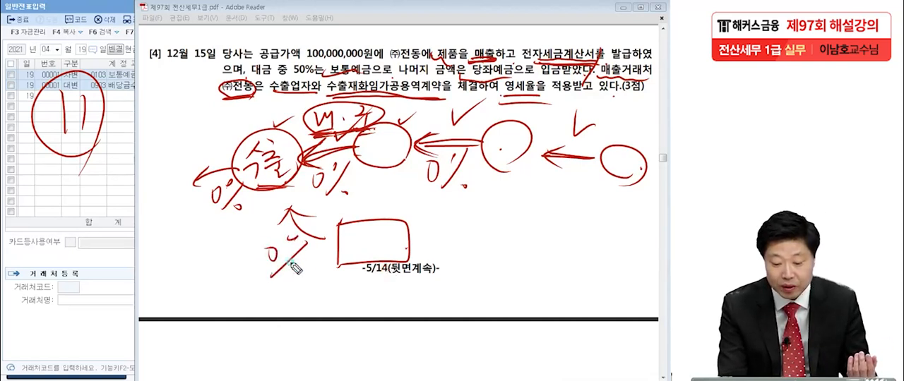
{"action": "left_click_drag", "start_coordinate": [294, 265], "coordinate": [295, 263]}
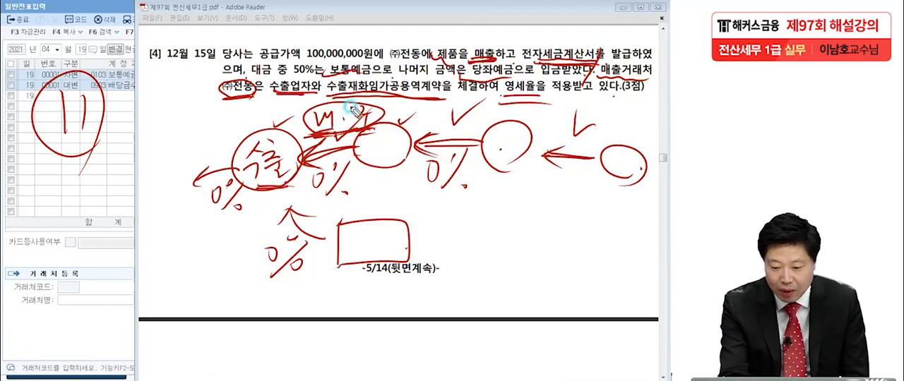
Step: Circle the 0% beside the lower arrow, redraw that arrow toward 수출, and outline its supplier box a second time
{"action": "mouse_move", "coordinate": [285, 198]}
{"action": "left_mouse_down"}
{"action": "mouse_move", "coordinate": [317, 247]}
{"action": "mouse_move", "coordinate": [284, 199]}
{"action": "mouse_move", "coordinate": [305, 212]}
{"action": "left_mouse_up"}
{"action": "left_click_drag", "start_coordinate": [292, 234], "coordinate": [293, 236]}
{"action": "mouse_move", "coordinate": [299, 263]}
{"action": "left_mouse_down"}
{"action": "mouse_move", "coordinate": [286, 274]}
{"action": "mouse_move", "coordinate": [257, 247]}
{"action": "mouse_move", "coordinate": [315, 259]}
{"action": "left_mouse_up"}
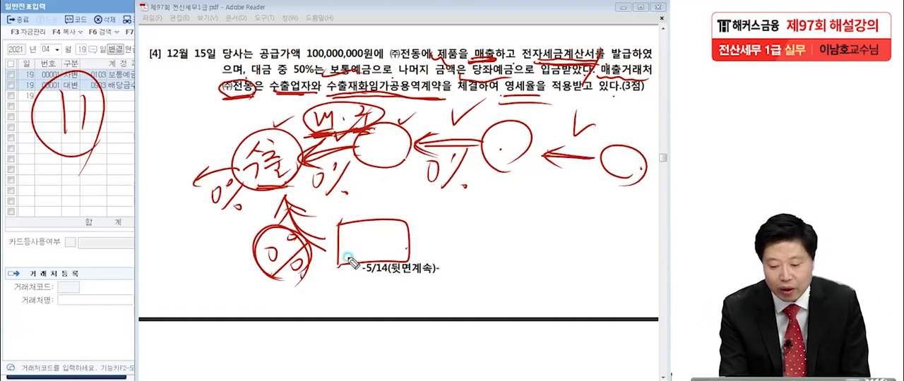
{"action": "mouse_move", "coordinate": [328, 220]}
{"action": "left_mouse_down"}
{"action": "mouse_move", "coordinate": [415, 220]}
{"action": "mouse_move", "coordinate": [346, 265]}
{"action": "left_mouse_up"}
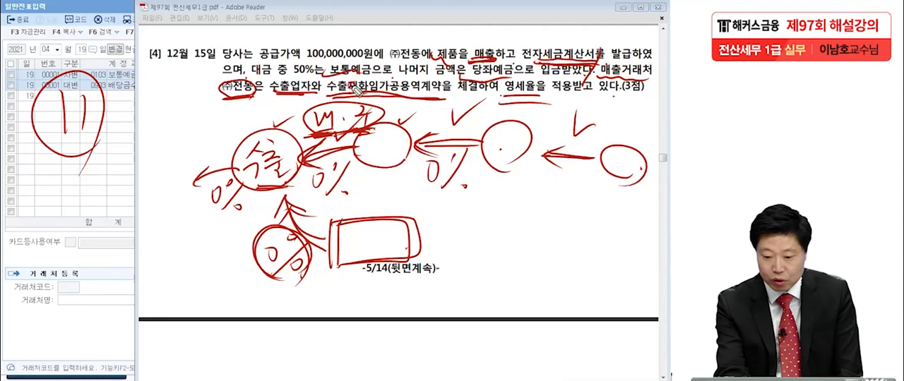
{"action": "left_click_drag", "start_coordinate": [285, 197], "coordinate": [315, 244]}
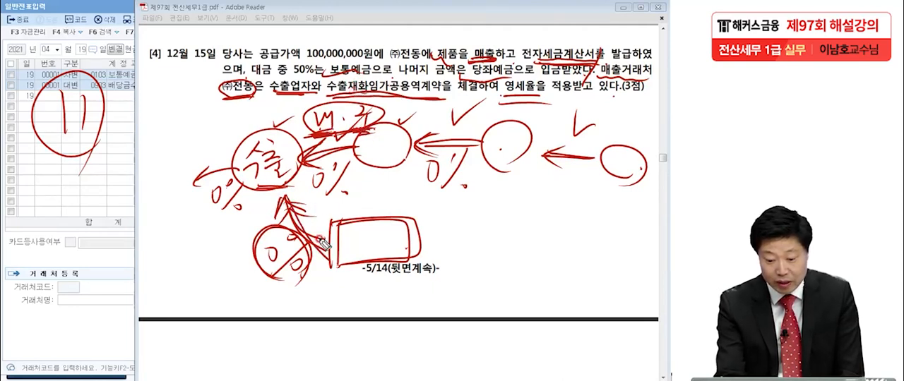
{"action": "mouse_move", "coordinate": [286, 283]}
{"action": "left_mouse_down"}
{"action": "mouse_move", "coordinate": [252, 252]}
{"action": "mouse_move", "coordinate": [310, 252]}
{"action": "mouse_move", "coordinate": [294, 272]}
{"action": "left_mouse_up"}
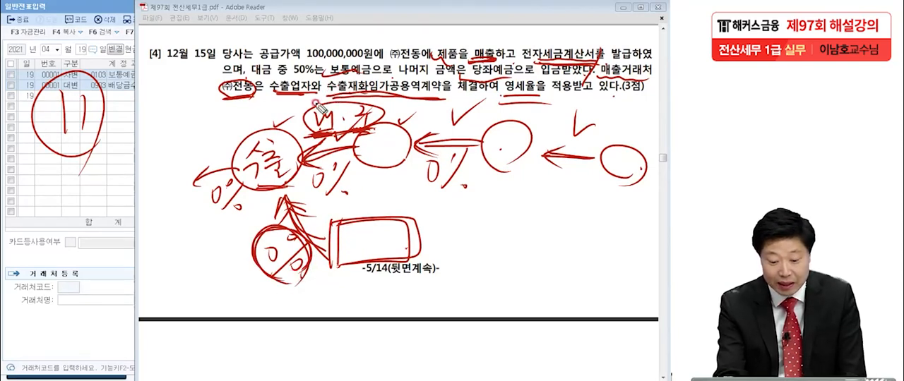
Step: Write a circled 직접 beside the circled 0% and re-emphasise the lower arrow and its 0% circle
{"action": "left_click_drag", "start_coordinate": [169, 258], "coordinate": [183, 276]}
{"action": "mouse_move", "coordinate": [198, 247]}
{"action": "left_mouse_down"}
{"action": "mouse_move", "coordinate": [226, 272]}
{"action": "mouse_move", "coordinate": [185, 301]}
{"action": "mouse_move", "coordinate": [226, 295]}
{"action": "left_mouse_up"}
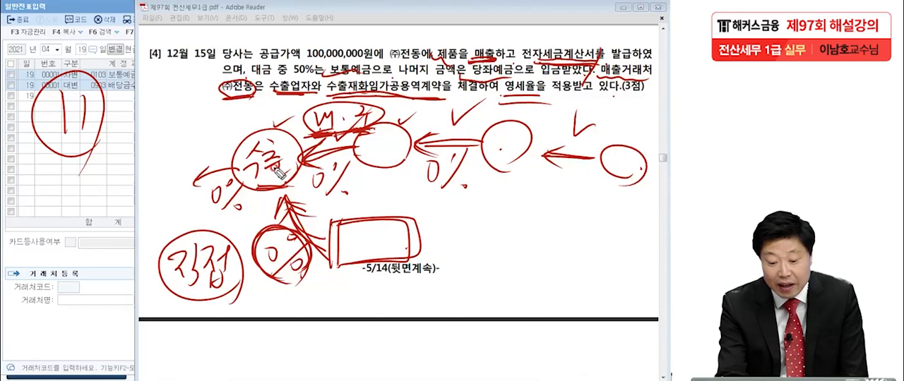
{"action": "left_click_drag", "start_coordinate": [283, 198], "coordinate": [266, 205]}
{"action": "mouse_move", "coordinate": [300, 281]}
{"action": "left_mouse_down"}
{"action": "mouse_move", "coordinate": [254, 267]}
{"action": "mouse_move", "coordinate": [284, 276]}
{"action": "mouse_move", "coordinate": [291, 293]}
{"action": "left_mouse_up"}
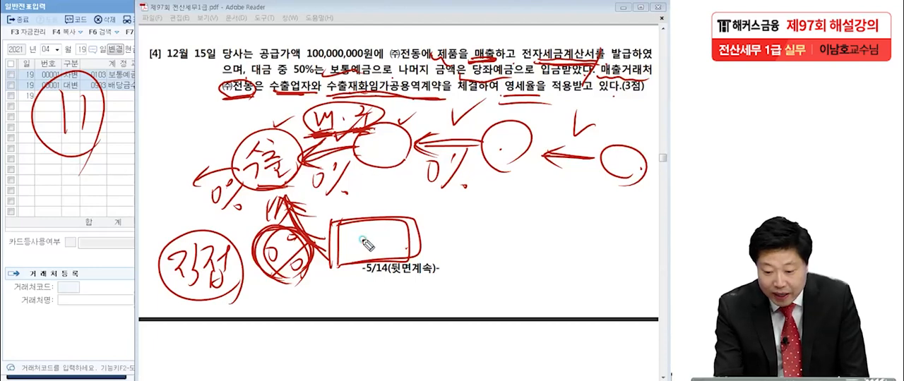
Step: Draw a second supplier box with an arrow marked 10% pointing to the first box
{"action": "mouse_move", "coordinate": [479, 228]}
{"action": "left_mouse_down"}
{"action": "mouse_move", "coordinate": [429, 228]}
{"action": "mouse_move", "coordinate": [444, 239]}
{"action": "left_mouse_up"}
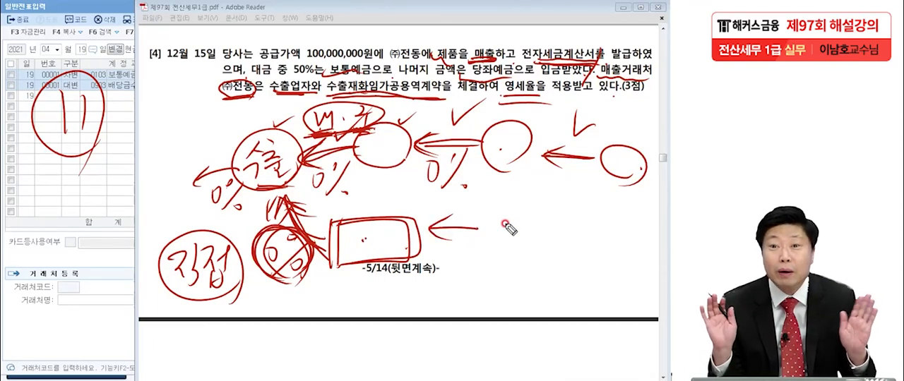
{"action": "mouse_move", "coordinate": [446, 240]}
{"action": "left_mouse_down"}
{"action": "mouse_move", "coordinate": [448, 262]}
{"action": "mouse_move", "coordinate": [464, 263]}
{"action": "left_mouse_up"}
{"action": "mouse_move", "coordinate": [489, 239]}
{"action": "left_mouse_down"}
{"action": "mouse_move", "coordinate": [476, 269]}
{"action": "mouse_move", "coordinate": [496, 276]}
{"action": "left_mouse_up"}
{"action": "mouse_move", "coordinate": [502, 205]}
{"action": "left_mouse_down"}
{"action": "mouse_move", "coordinate": [500, 247]}
{"action": "mouse_move", "coordinate": [523, 253]}
{"action": "left_mouse_up"}
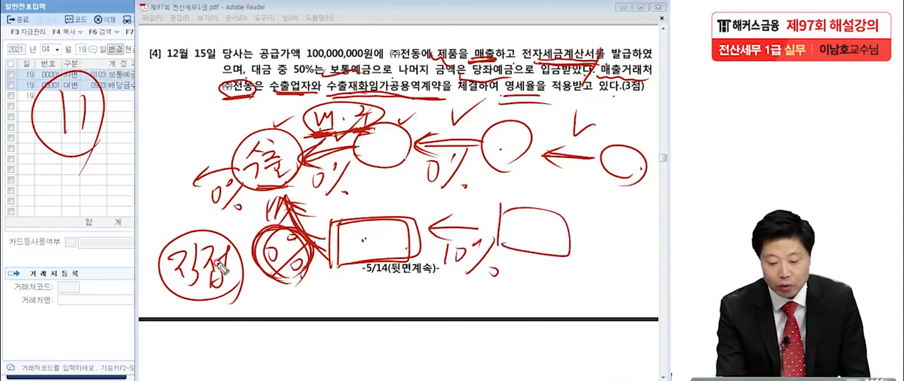
Step: Circle 직접 again, re-outline the first box and its incoming arrowhead, and double-underline the 10%
{"action": "mouse_move", "coordinate": [194, 314]}
{"action": "left_mouse_down"}
{"action": "mouse_move", "coordinate": [205, 218]}
{"action": "mouse_move", "coordinate": [236, 280]}
{"action": "left_mouse_up"}
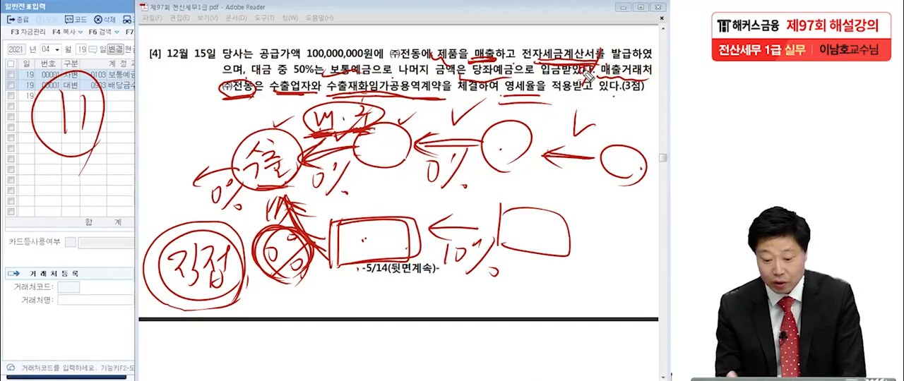
{"action": "mouse_move", "coordinate": [334, 227]}
{"action": "left_mouse_down"}
{"action": "mouse_move", "coordinate": [330, 235]}
{"action": "mouse_move", "coordinate": [368, 217]}
{"action": "mouse_move", "coordinate": [357, 263]}
{"action": "mouse_move", "coordinate": [413, 271]}
{"action": "left_mouse_up"}
{"action": "left_click_drag", "start_coordinate": [428, 228], "coordinate": [445, 248]}
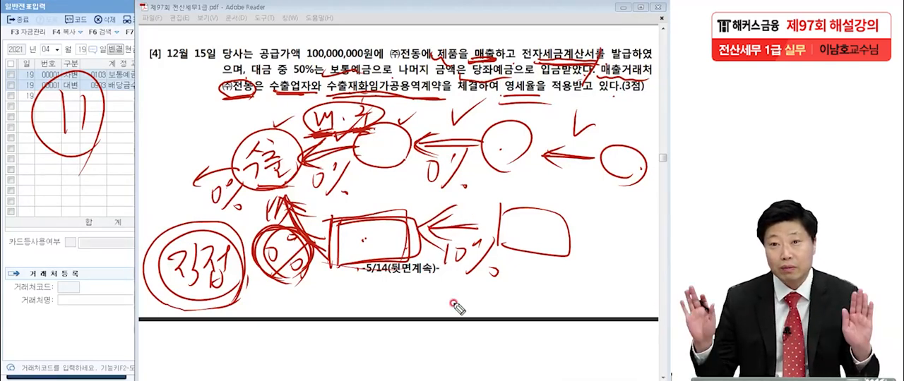
{"action": "left_click_drag", "start_coordinate": [433, 286], "coordinate": [523, 301]}
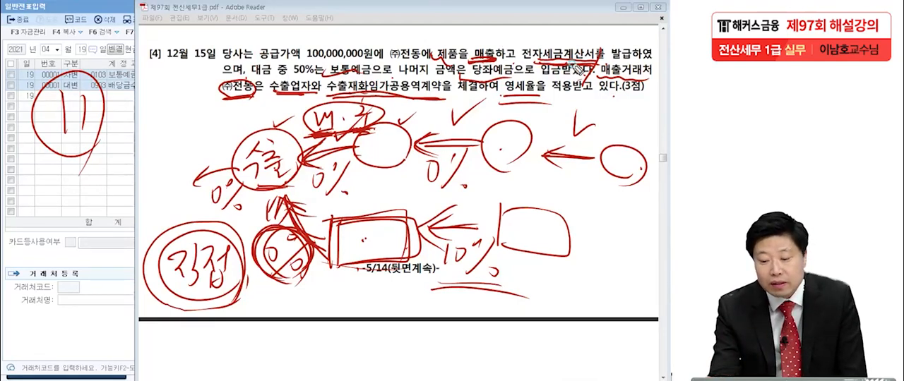
Step: Circle the handwritten 11 again and clear all pen annotations from the screen
{"action": "left_click_drag", "start_coordinate": [74, 150], "coordinate": [105, 87]}
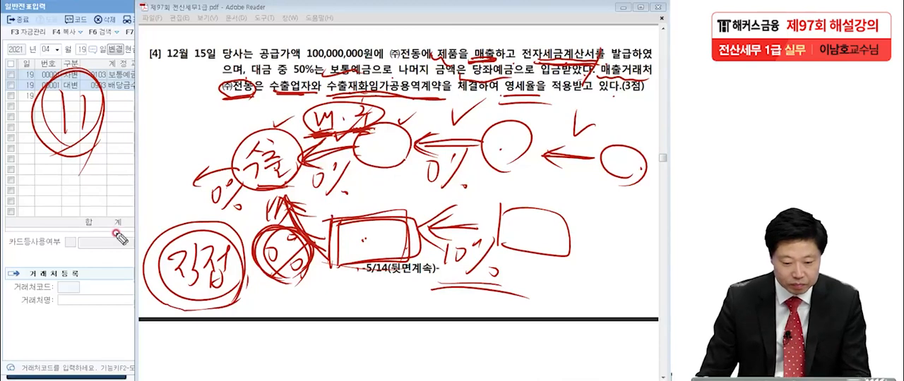
{"action": "key", "text": "Escape"}
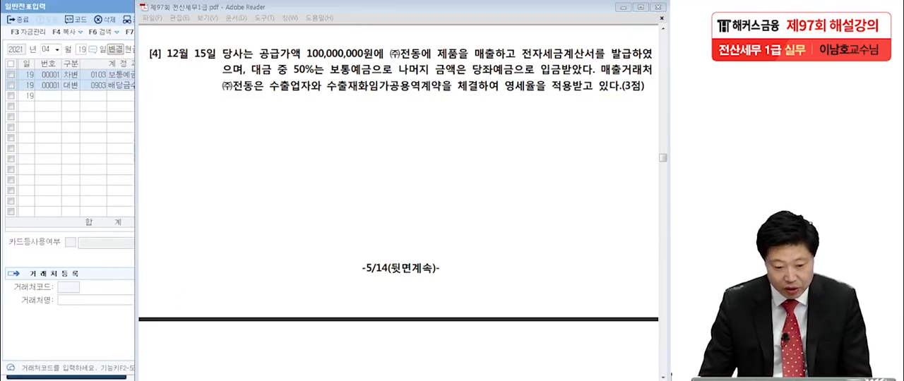
Step: Switch to 매입매출전표입력, load December 15, 2021, and start a sales line with type 11 (과세)
{"action": "key", "text": "alt+Tab"}
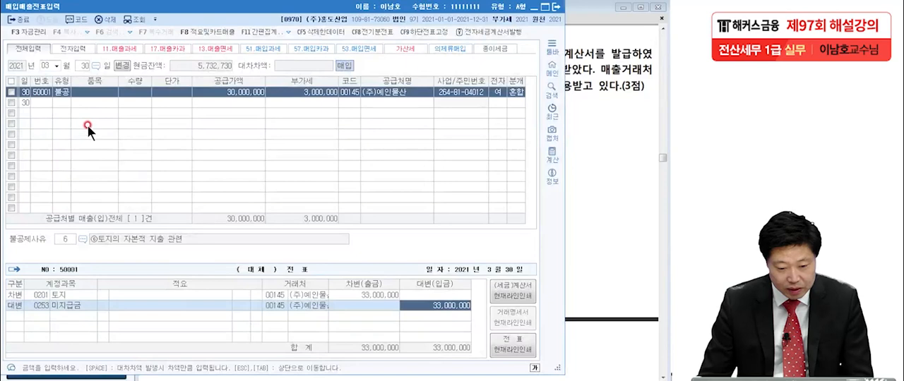
{"action": "left_click", "coordinate": [45, 66]}
{"action": "type", "text": "12"}
{"action": "key", "text": "Return"}
{"action": "type", "text": "15"}
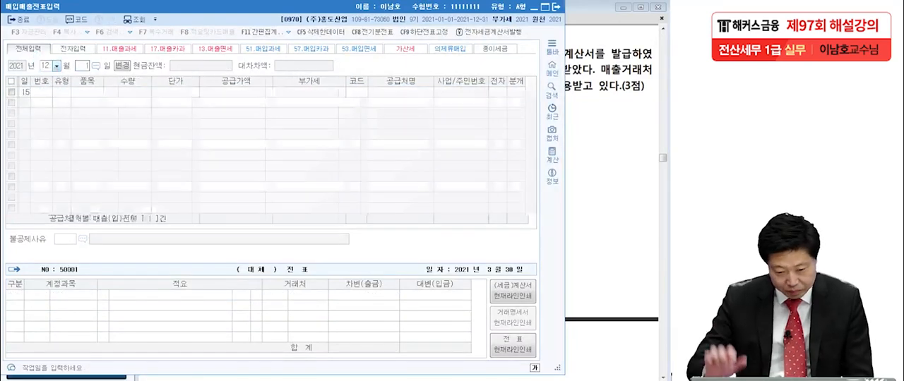
{"action": "key", "text": "Return"}
{"action": "type", "text": "11"}
{"action": "key", "text": "Return"}
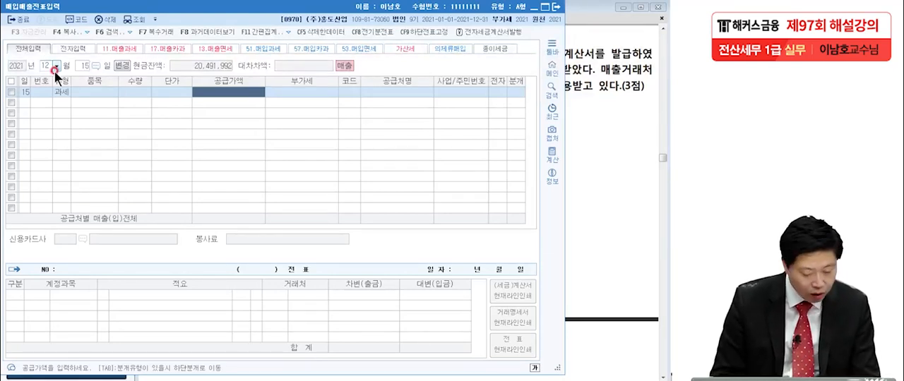
Step: Enter a supply value of 100,000,000 on the December 15 line and select (주)전동 as the trading partner
{"action": "type", "text": "100,000,000"}
{"action": "key", "text": "Return"}
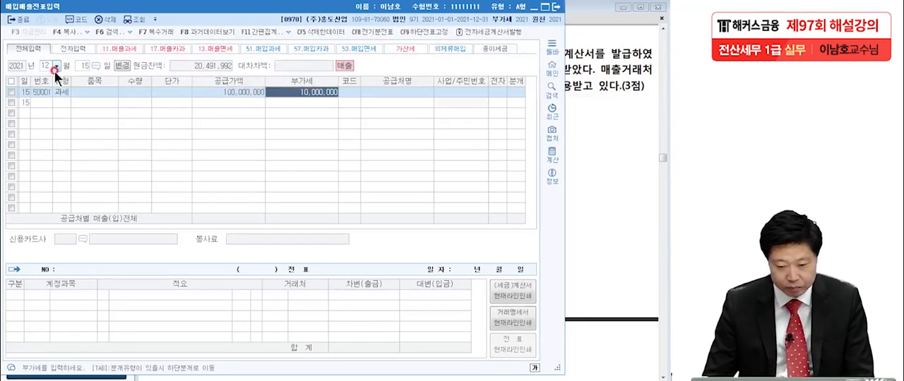
{"action": "left_click", "coordinate": [346, 90]}
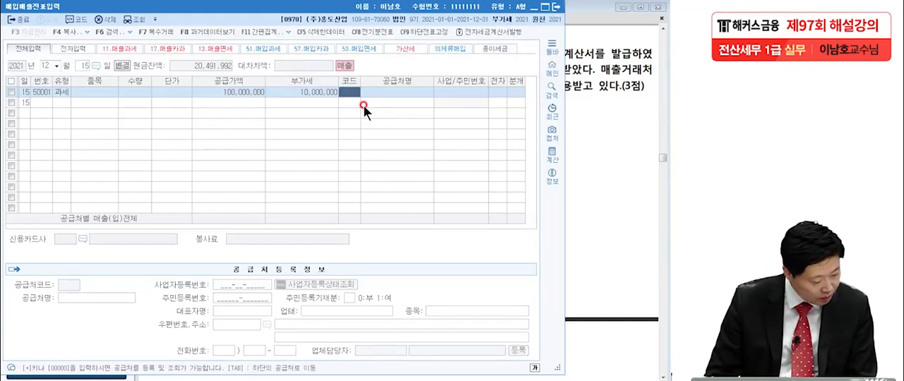
{"action": "key", "text": "F2"}
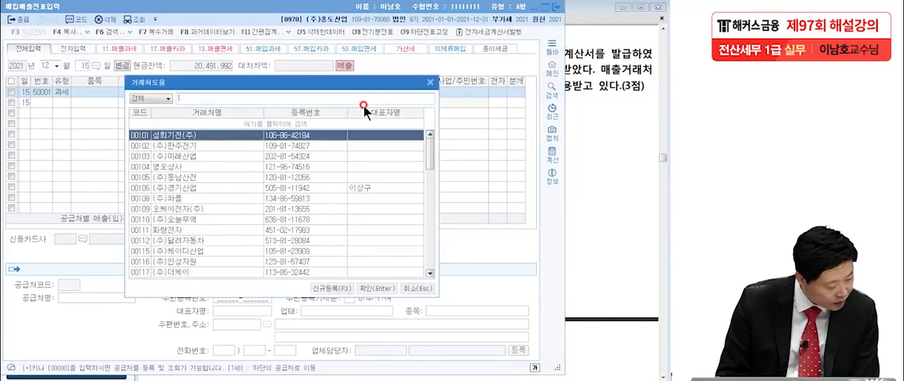
{"action": "type", "text": "전진"}
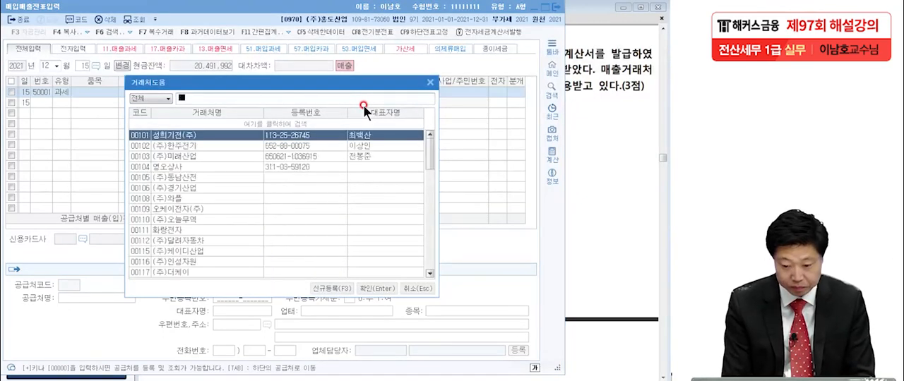
{"action": "key", "text": "Return"}
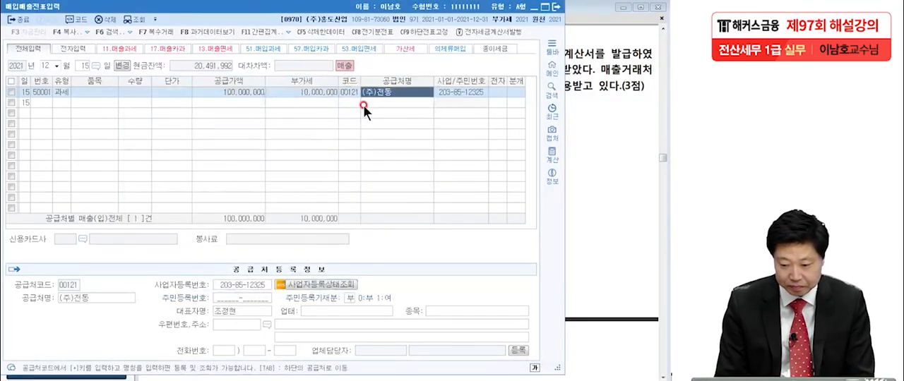
Step: Mark the (주)전동 sale as an electronic invoice (여), set its journal type to 혼합, and accept the default credit lines
{"action": "key", "text": "Return"}
{"action": "type", "text": "1"}
{"action": "key", "text": "Return"}
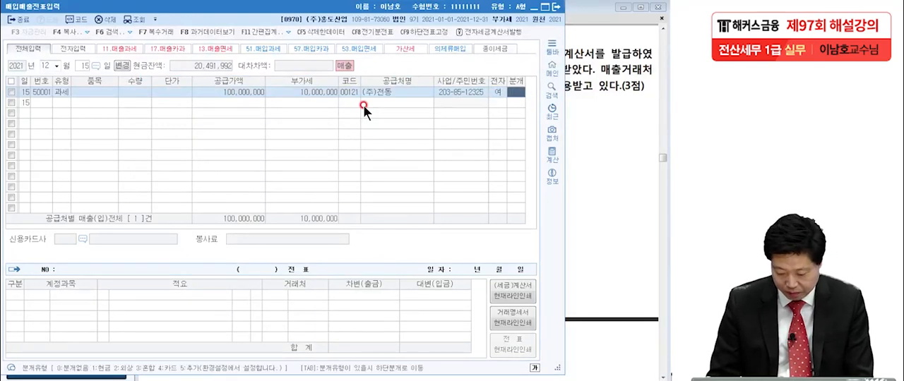
{"action": "type", "text": "3"}
{"action": "key", "text": "Return"}
{"action": "key", "text": "Return"}
{"action": "key", "text": "Return"}
{"action": "key", "text": "Return"}
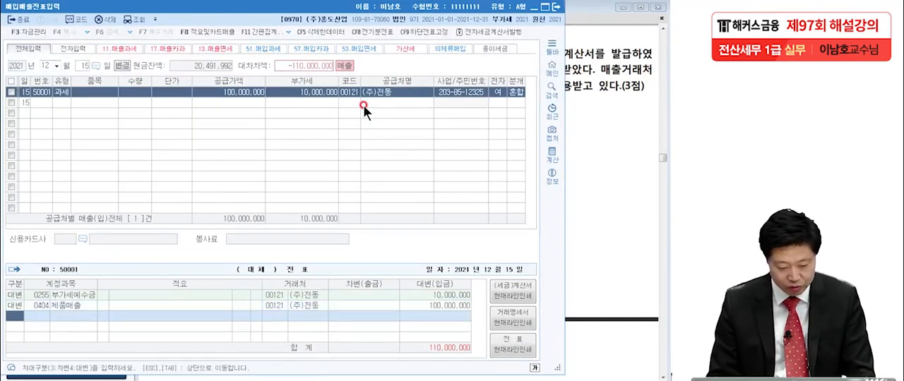
Step: Add a debit line for account 0103 보통예금 with an amount of 55,000,000
{"action": "type", "text": "3"}
{"action": "key", "text": "Return"}
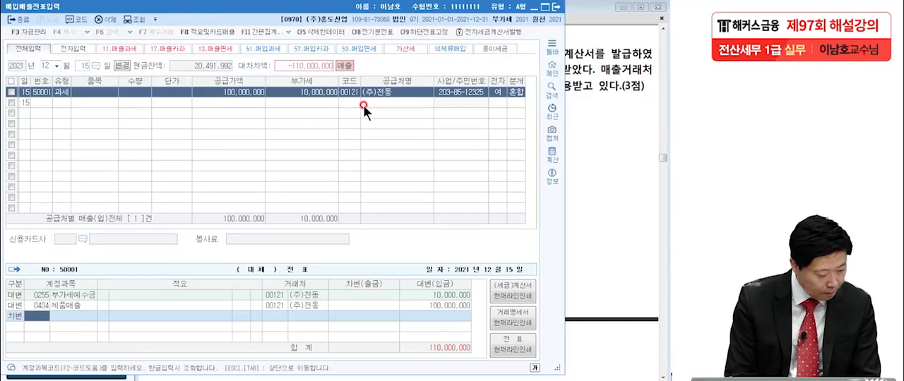
{"action": "type", "text": "103"}
{"action": "key", "text": "Return"}
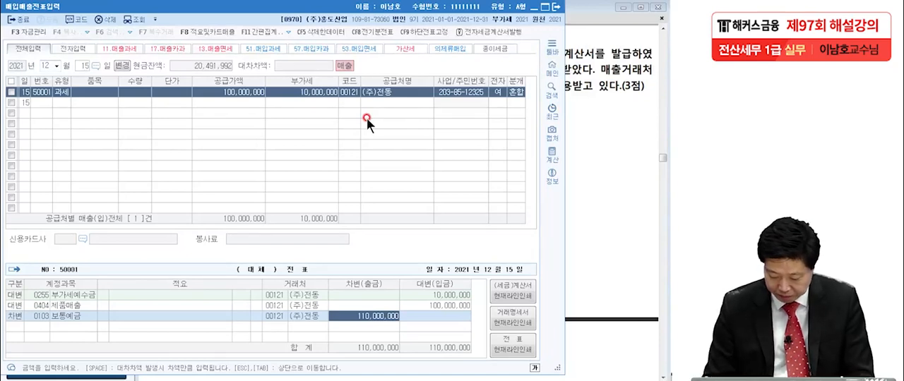
{"action": "type", "text": "55000000"}
{"action": "key", "text": "Return"}
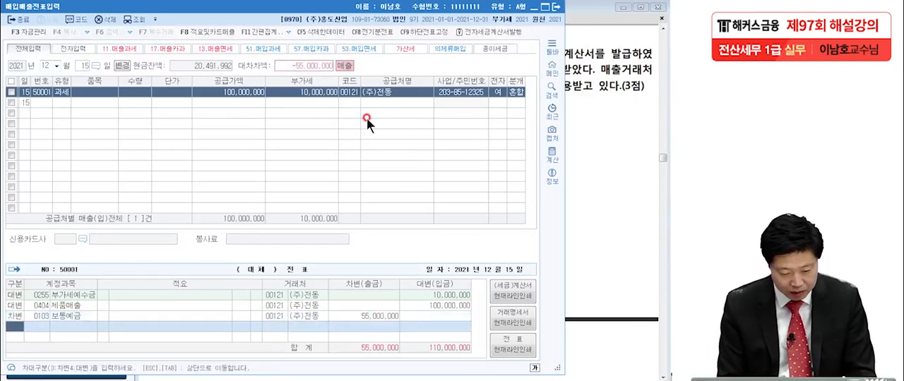
Step: Add a debit line for 0102 당좌예금 with 55,000,000, then return to question [4] in the Adobe Reader exam PDF
{"action": "type", "text": "3"}
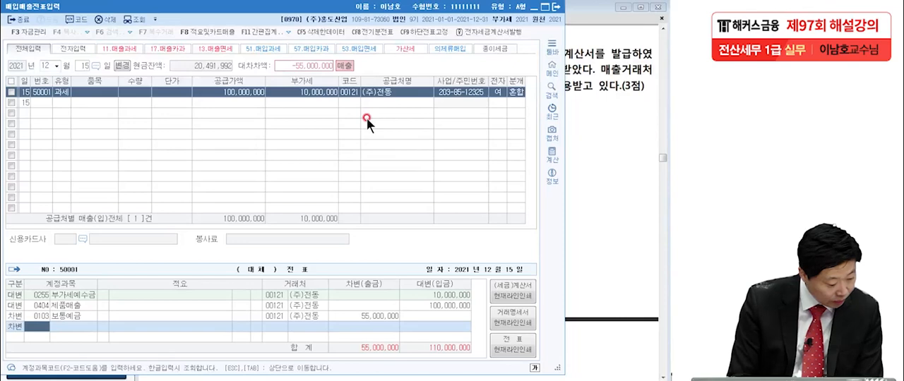
{"action": "type", "text": "당좌"}
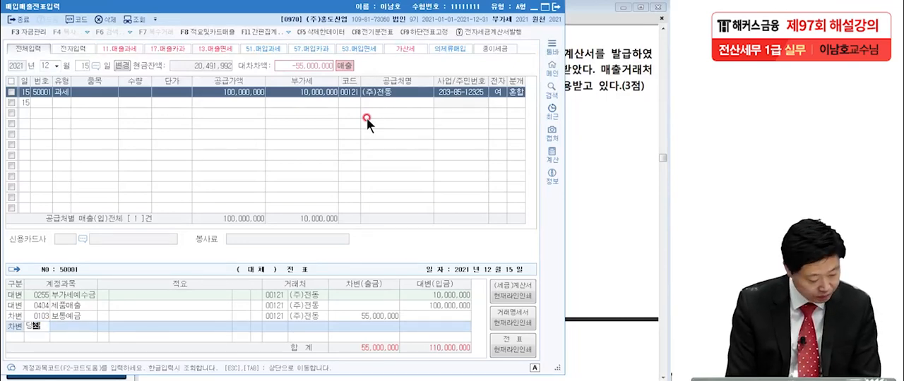
{"action": "key", "text": "Return"}
{"action": "key", "text": "Return"}
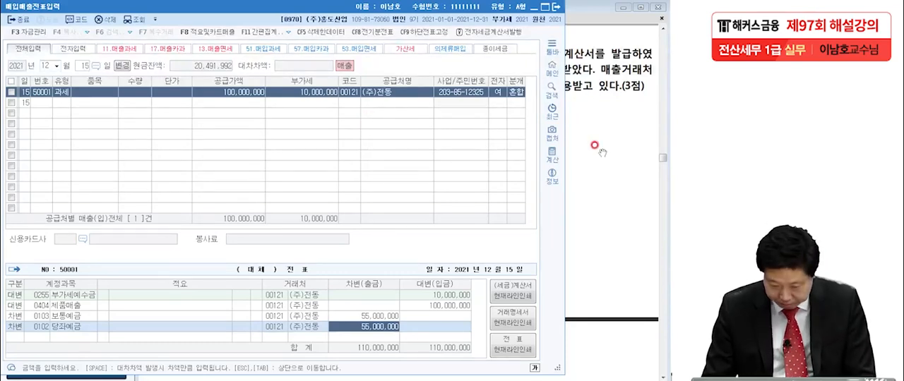
{"action": "left_click", "coordinate": [576, 147]}
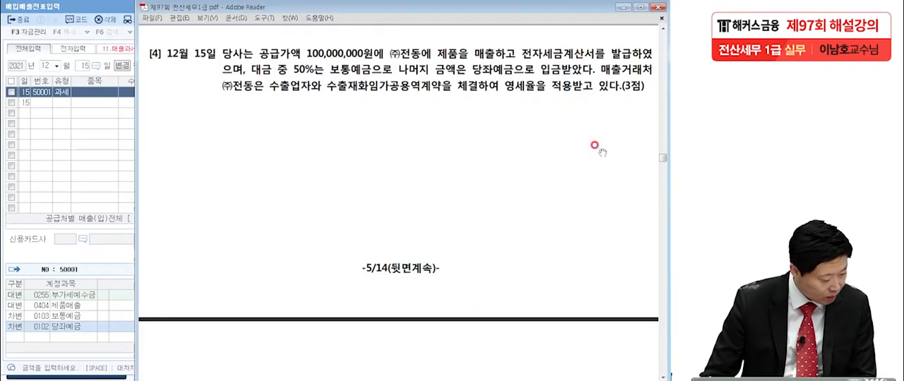
{"action": "left_click", "coordinate": [69, 138]}
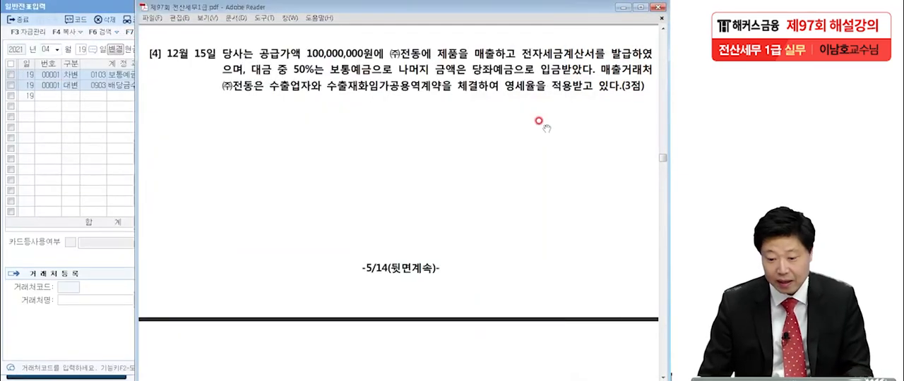
Step: Move on to 문제2 question [1] in the exam PDF and close the 일반전표입력 window
{"action": "scroll", "coordinate": [528, 201], "scroll_direction": "down", "scroll_amount": 7}
{"action": "scroll", "coordinate": [522, 219], "scroll_direction": "down", "scroll_amount": 5}
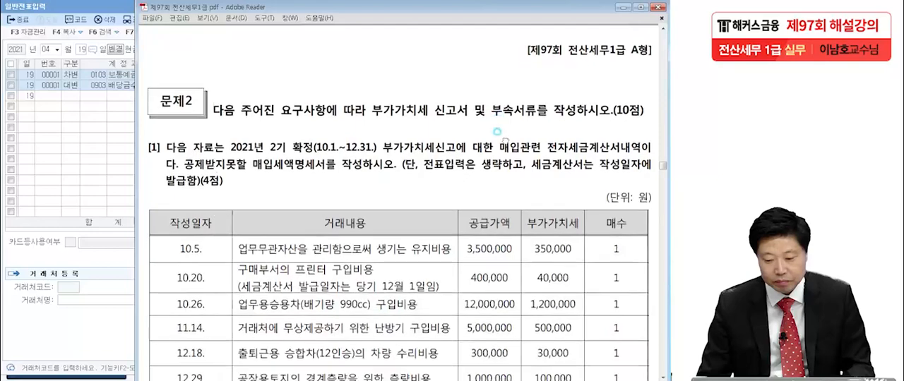
{"action": "left_click", "coordinate": [488, 192]}
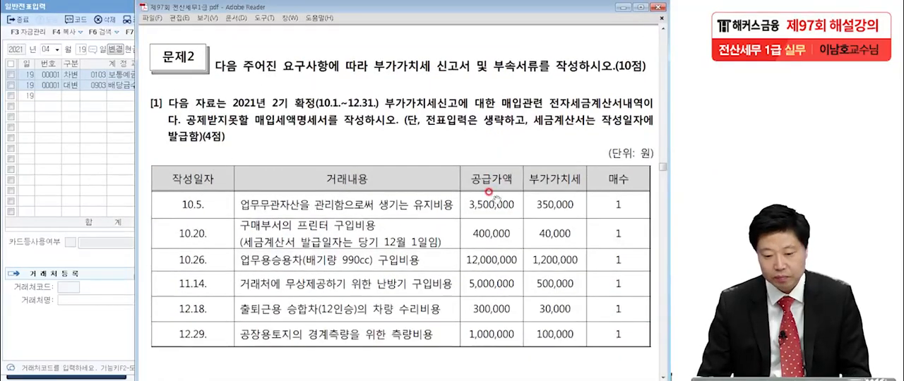
{"action": "scroll", "coordinate": [489, 204], "scroll_direction": "down", "scroll_amount": 2}
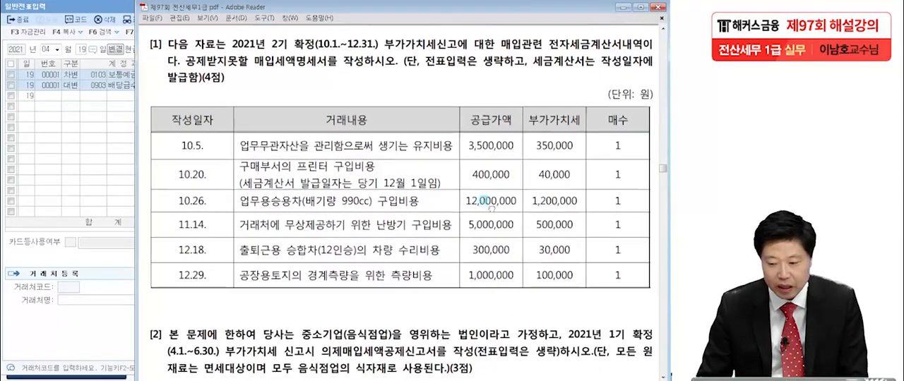
{"action": "left_click", "coordinate": [99, 12]}
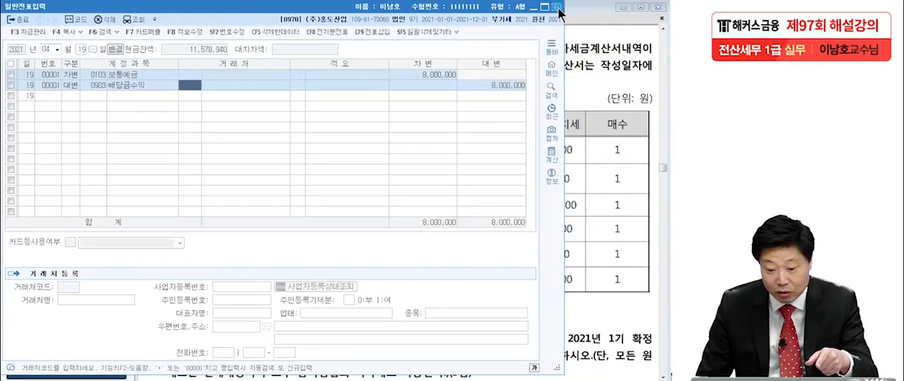
{"action": "left_click", "coordinate": [556, 7]}
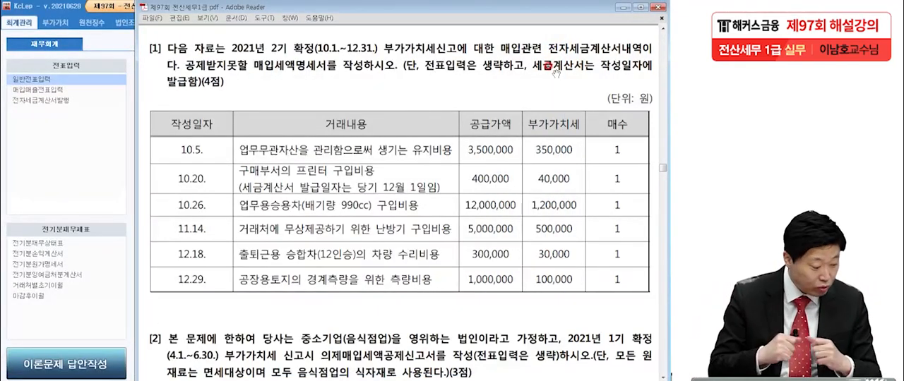
Step: Underline and box the phrase 공제받지못할 매입세액명세서 in the question [1] text with the pen
{"action": "left_click", "coordinate": [280, 155]}
{"action": "left_click", "coordinate": [362, 49]}
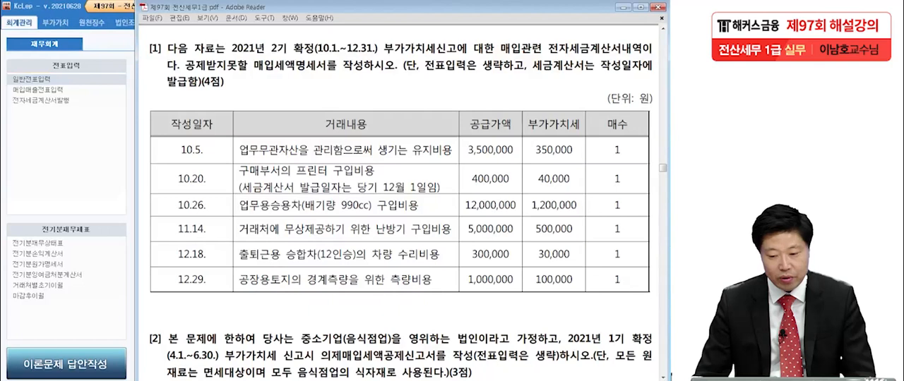
{"action": "left_click", "coordinate": [639, 55]}
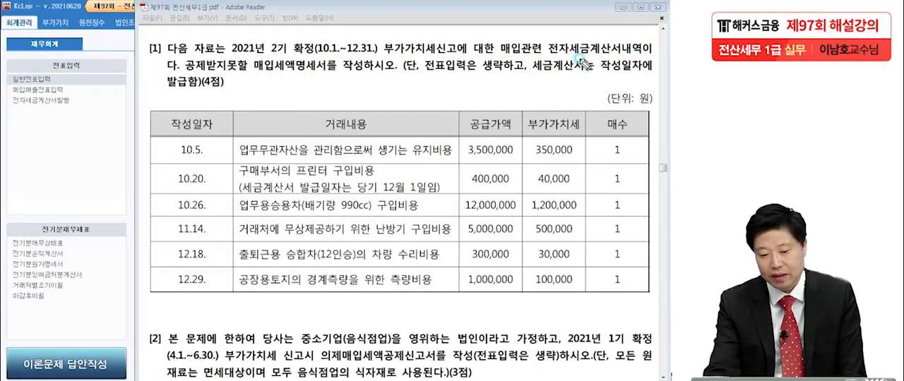
{"action": "left_click", "coordinate": [204, 75]}
{"action": "left_click_drag", "start_coordinate": [189, 79], "coordinate": [321, 77]}
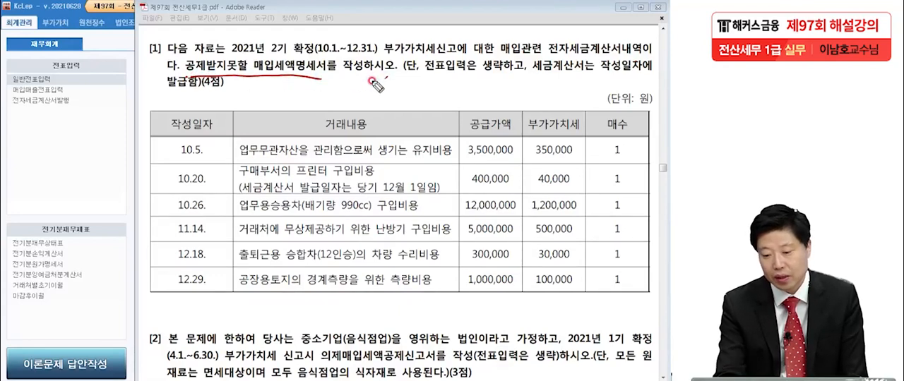
{"action": "left_click", "coordinate": [521, 79]}
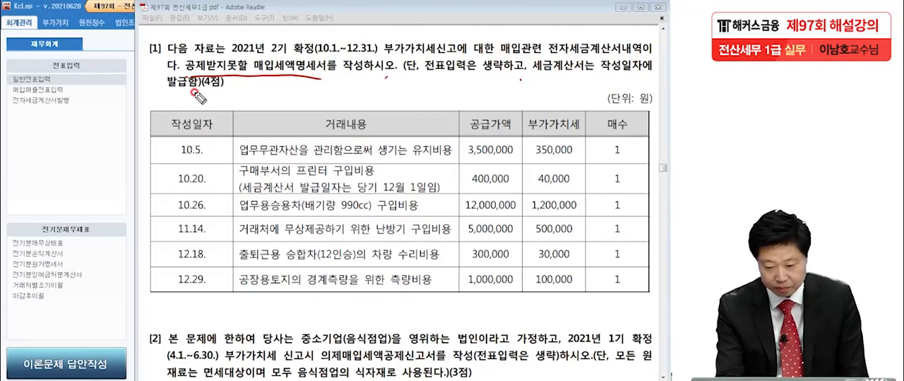
{"action": "left_click", "coordinate": [217, 157]}
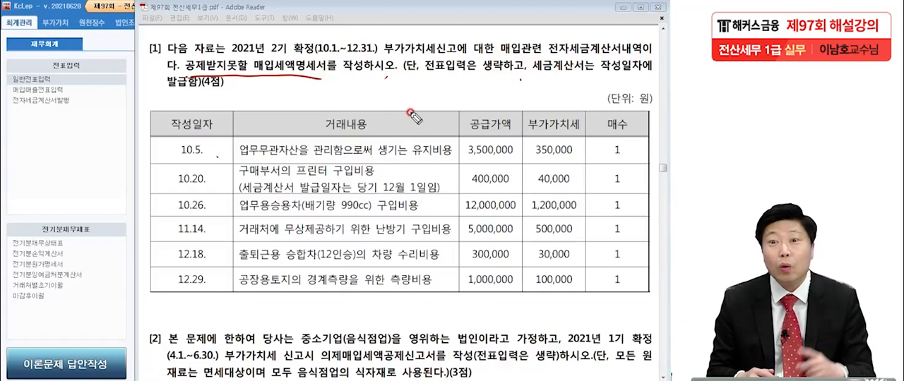
{"action": "mouse_move", "coordinate": [184, 80]}
{"action": "left_mouse_down"}
{"action": "mouse_move", "coordinate": [186, 58]}
{"action": "mouse_move", "coordinate": [326, 59]}
{"action": "mouse_move", "coordinate": [335, 81]}
{"action": "mouse_move", "coordinate": [309, 80]}
{"action": "left_mouse_up"}
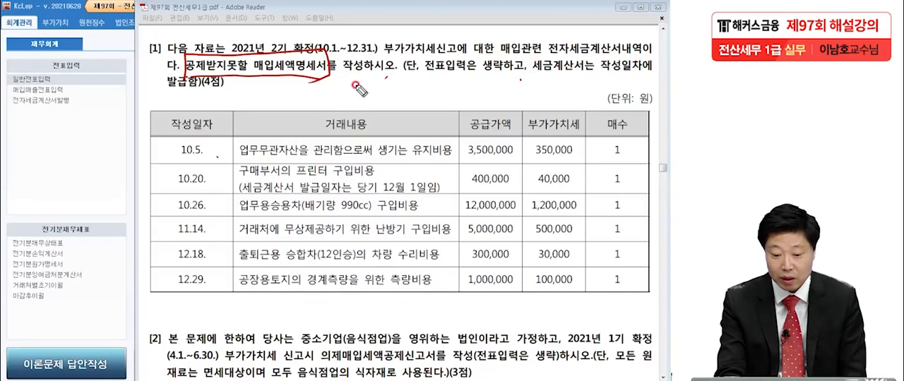
Step: Mark each of the six transaction rows, from 10.5 to 12.29, with a pen dot beside its date
{"action": "left_click", "coordinate": [161, 153]}
{"action": "left_click", "coordinate": [158, 175]}
{"action": "left_click", "coordinate": [161, 203]}
{"action": "left_click", "coordinate": [162, 229]}
{"action": "left_click", "coordinate": [162, 248]}
{"action": "left_click", "coordinate": [166, 282]}
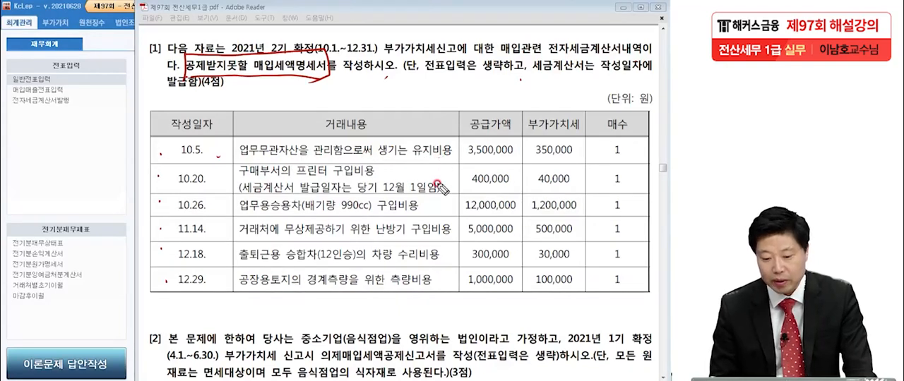
Step: Underline 업무무관 and 유지비용 in the 10.5 row and box its supply value and VAT
{"action": "left_click_drag", "start_coordinate": [235, 156], "coordinate": [280, 157]}
{"action": "left_click_drag", "start_coordinate": [414, 160], "coordinate": [459, 161]}
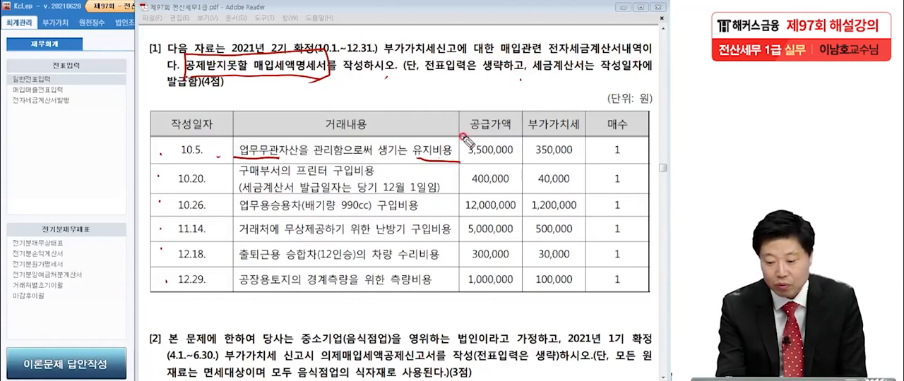
{"action": "mouse_move", "coordinate": [462, 138]}
{"action": "left_mouse_down"}
{"action": "mouse_move", "coordinate": [583, 145]}
{"action": "mouse_move", "coordinate": [466, 159]}
{"action": "mouse_move", "coordinate": [536, 168]}
{"action": "left_mouse_up"}
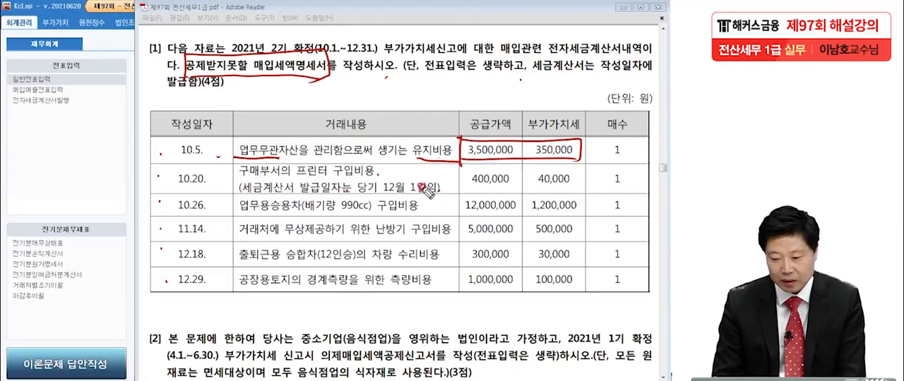
Step: Underline 작성일자에 발급함 in the question, and the 10.20 date, 발급일자 and 12월 1일임 in the printer purchase row
{"action": "left_click_drag", "start_coordinate": [599, 73], "coordinate": [653, 72]}
{"action": "left_click_drag", "start_coordinate": [154, 95], "coordinate": [196, 91]}
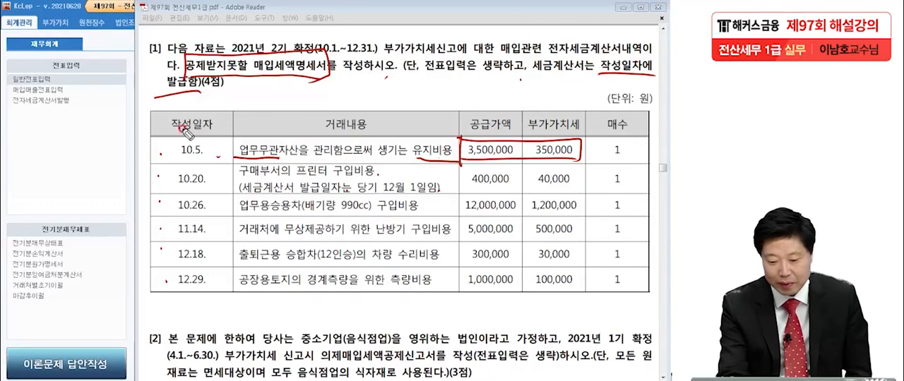
{"action": "left_click_drag", "start_coordinate": [299, 191], "coordinate": [345, 191]}
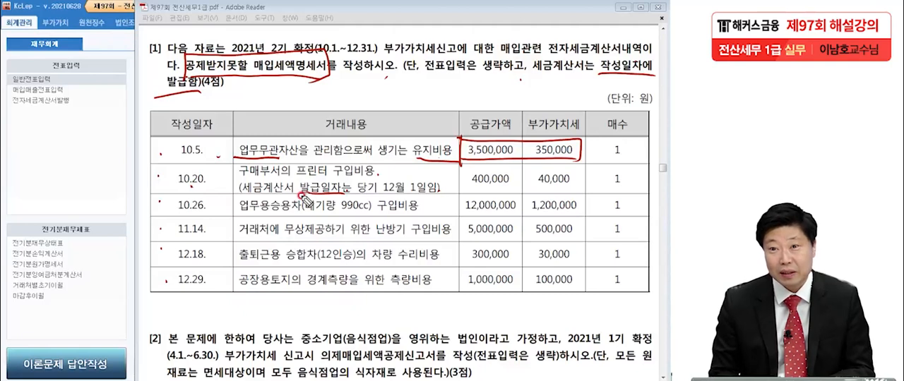
{"action": "left_click_drag", "start_coordinate": [166, 186], "coordinate": [206, 185]}
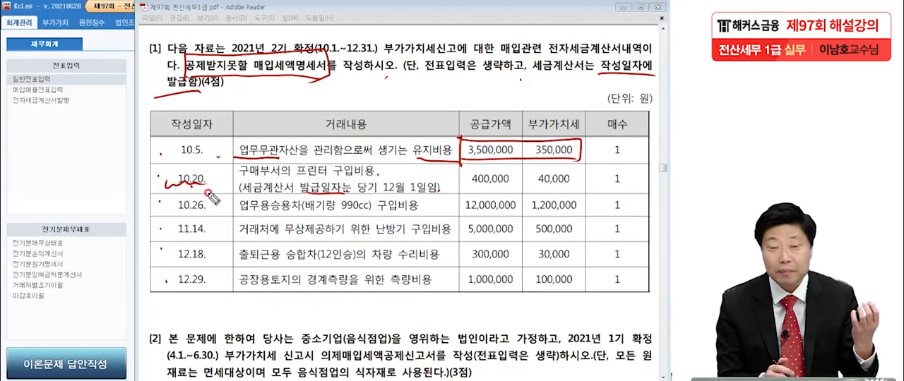
{"action": "left_click_drag", "start_coordinate": [382, 191], "coordinate": [442, 189]}
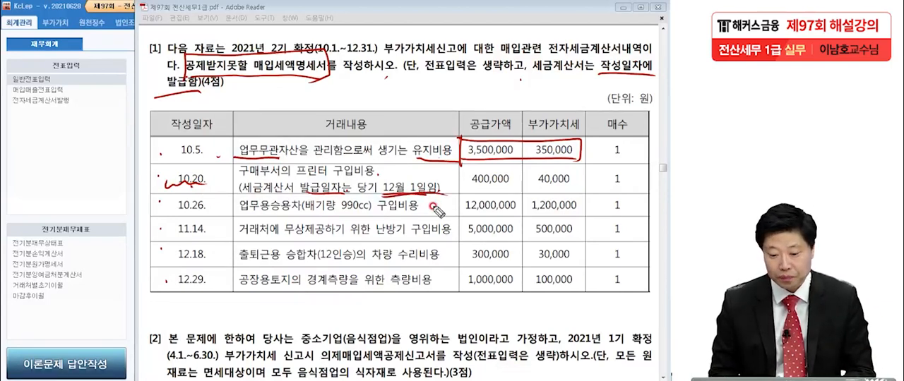
{"action": "left_click_drag", "start_coordinate": [168, 186], "coordinate": [204, 184]}
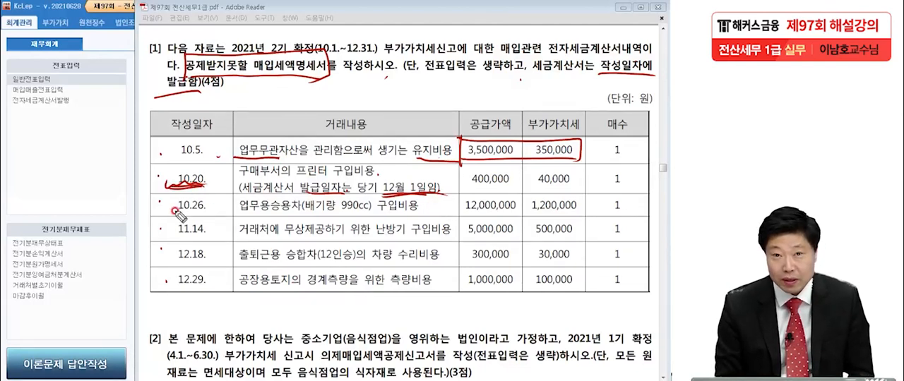
Step: Write and circle 11/10 beside the table, underline 12월 1일임 again, and cross out the 10.20 row's amounts
{"action": "left_click_drag", "start_coordinate": [70, 167], "coordinate": [68, 198]}
{"action": "left_click_drag", "start_coordinate": [81, 168], "coordinate": [71, 216]}
{"action": "left_click_drag", "start_coordinate": [98, 185], "coordinate": [96, 205]}
{"action": "left_click_drag", "start_coordinate": [77, 159], "coordinate": [108, 219]}
{"action": "left_click", "coordinate": [72, 248]}
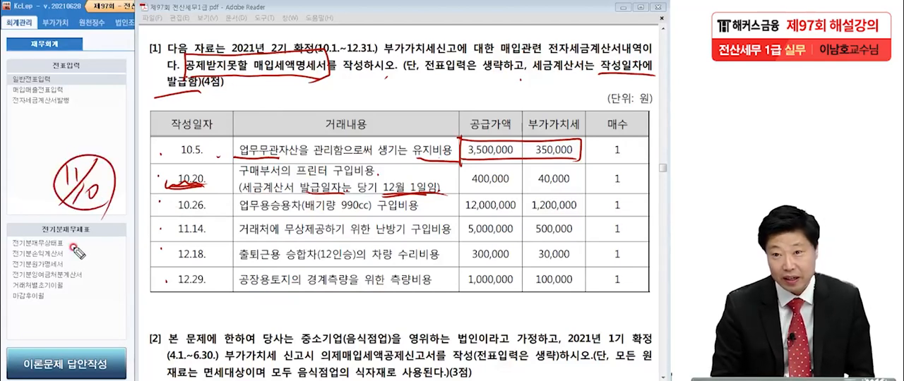
{"action": "left_click_drag", "start_coordinate": [384, 195], "coordinate": [445, 189]}
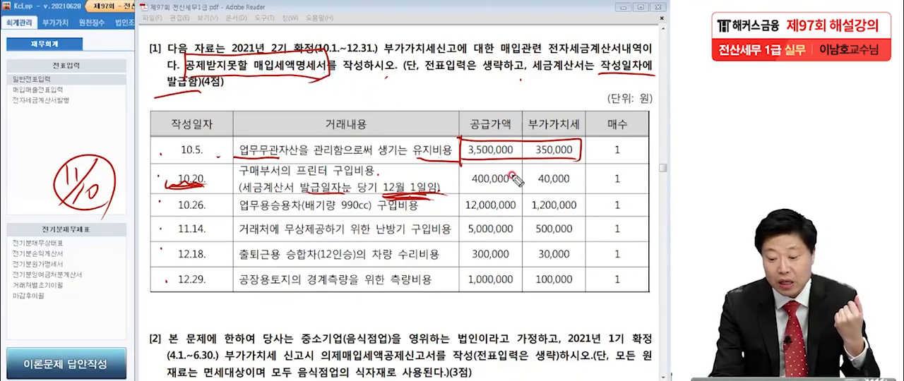
{"action": "mouse_move", "coordinate": [564, 161]}
{"action": "left_mouse_down"}
{"action": "mouse_move", "coordinate": [499, 197]}
{"action": "mouse_move", "coordinate": [558, 203]}
{"action": "left_mouse_up"}
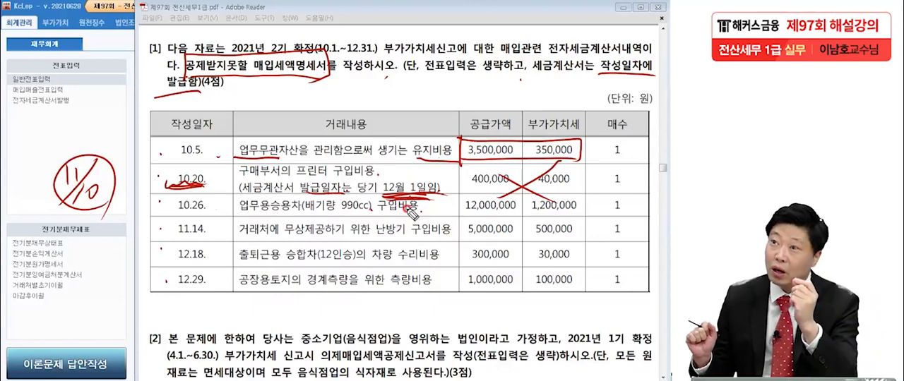
Step: Underline 업무용승용차 and 990cc, handwrite the rule 8인승 이하 & 배기량 1000cc 초과, and cross out the 10.26 row's amounts
{"action": "left_click_drag", "start_coordinate": [238, 212], "coordinate": [283, 210]}
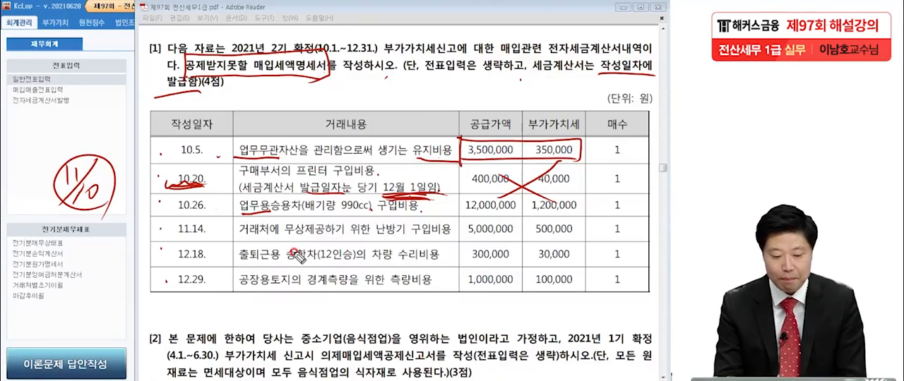
{"action": "left_click_drag", "start_coordinate": [78, 274], "coordinate": [70, 305]}
{"action": "mouse_move", "coordinate": [86, 278]}
{"action": "left_mouse_down"}
{"action": "mouse_move", "coordinate": [119, 305]}
{"action": "mouse_move", "coordinate": [149, 291]}
{"action": "mouse_move", "coordinate": [138, 312]}
{"action": "mouse_move", "coordinate": [169, 298]}
{"action": "left_mouse_up"}
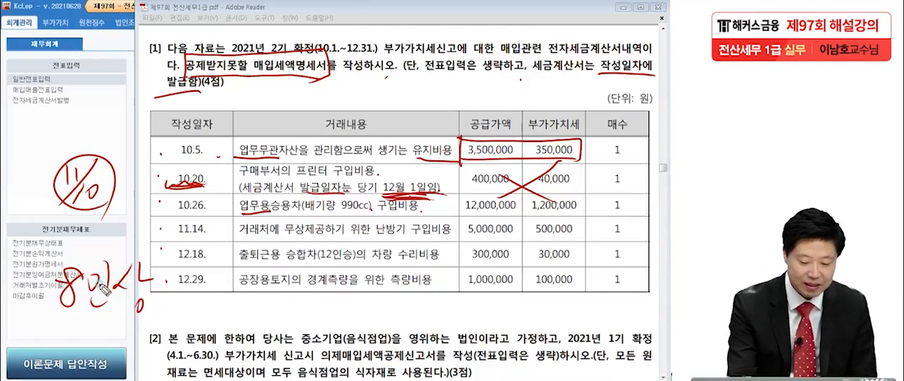
{"action": "left_click_drag", "start_coordinate": [104, 289], "coordinate": [159, 286]}
{"action": "left_click_drag", "start_coordinate": [60, 300], "coordinate": [170, 302]}
{"action": "mouse_move", "coordinate": [397, 80]}
{"action": "left_mouse_down"}
{"action": "mouse_move", "coordinate": [406, 79]}
{"action": "mouse_move", "coordinate": [413, 99]}
{"action": "mouse_move", "coordinate": [441, 79]}
{"action": "mouse_move", "coordinate": [436, 97]}
{"action": "mouse_move", "coordinate": [483, 85]}
{"action": "mouse_move", "coordinate": [507, 92]}
{"action": "mouse_move", "coordinate": [396, 106]}
{"action": "mouse_move", "coordinate": [526, 105]}
{"action": "left_mouse_up"}
{"action": "mouse_move", "coordinate": [400, 132]}
{"action": "left_mouse_down"}
{"action": "mouse_move", "coordinate": [382, 121]}
{"action": "mouse_move", "coordinate": [401, 132]}
{"action": "mouse_move", "coordinate": [445, 117]}
{"action": "mouse_move", "coordinate": [451, 135]}
{"action": "mouse_move", "coordinate": [461, 113]}
{"action": "mouse_move", "coordinate": [477, 122]}
{"action": "mouse_move", "coordinate": [480, 138]}
{"action": "mouse_move", "coordinate": [511, 118]}
{"action": "mouse_move", "coordinate": [545, 127]}
{"action": "mouse_move", "coordinate": [583, 106]}
{"action": "mouse_move", "coordinate": [579, 127]}
{"action": "mouse_move", "coordinate": [592, 113]}
{"action": "mouse_move", "coordinate": [627, 135]}
{"action": "mouse_move", "coordinate": [534, 152]}
{"action": "mouse_move", "coordinate": [427, 109]}
{"action": "mouse_move", "coordinate": [598, 151]}
{"action": "left_mouse_up"}
{"action": "left_click", "coordinate": [543, 173]}
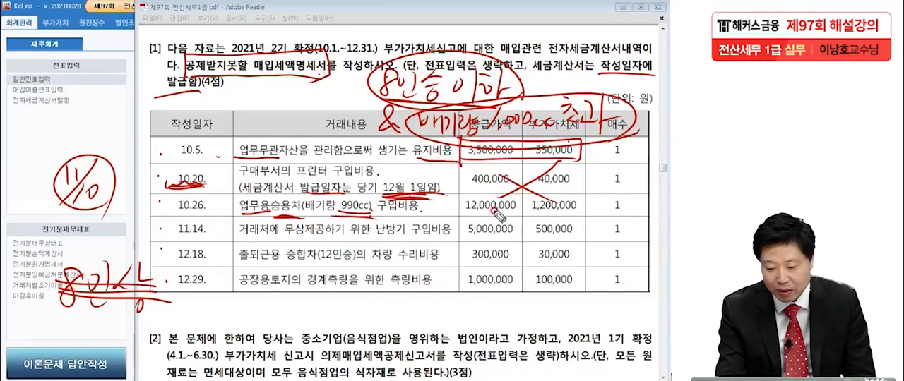
{"action": "left_click_drag", "start_coordinate": [538, 194], "coordinate": [488, 222]}
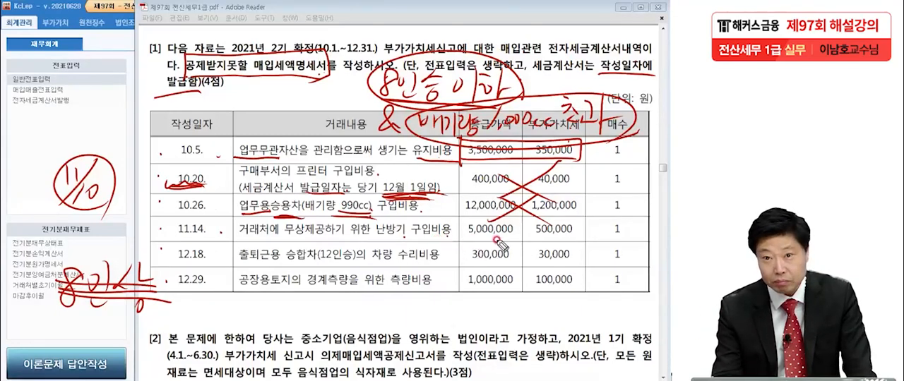
Step: Box the 11.14 row's amounts, underline 승합차(12인승) in the 12.18 row, and cross out that row's amounts
{"action": "mouse_move", "coordinate": [457, 244]}
{"action": "left_mouse_down"}
{"action": "mouse_move", "coordinate": [570, 224]}
{"action": "mouse_move", "coordinate": [583, 241]}
{"action": "mouse_move", "coordinate": [523, 243]}
{"action": "mouse_move", "coordinate": [586, 240]}
{"action": "left_mouse_up"}
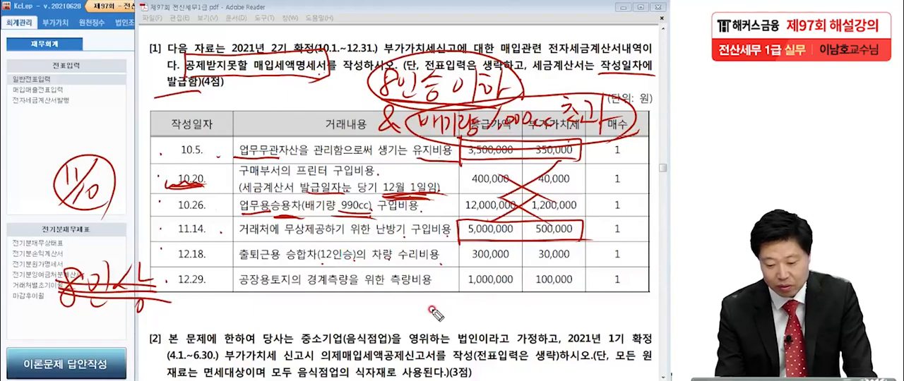
{"action": "left_click_drag", "start_coordinate": [319, 265], "coordinate": [367, 258]}
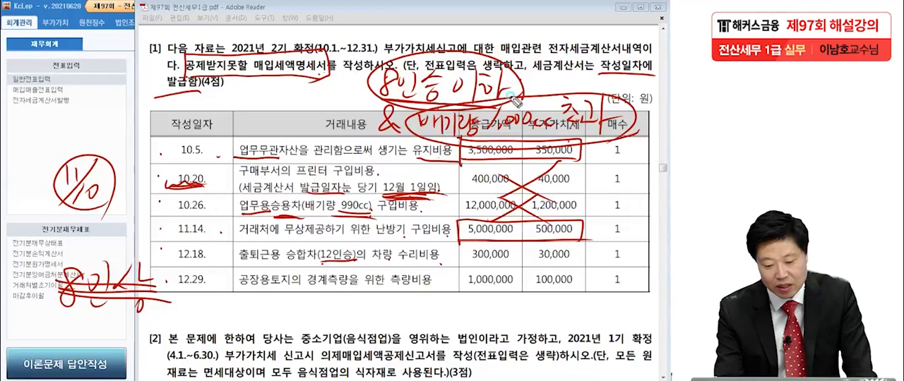
{"action": "left_click_drag", "start_coordinate": [292, 265], "coordinate": [355, 263]}
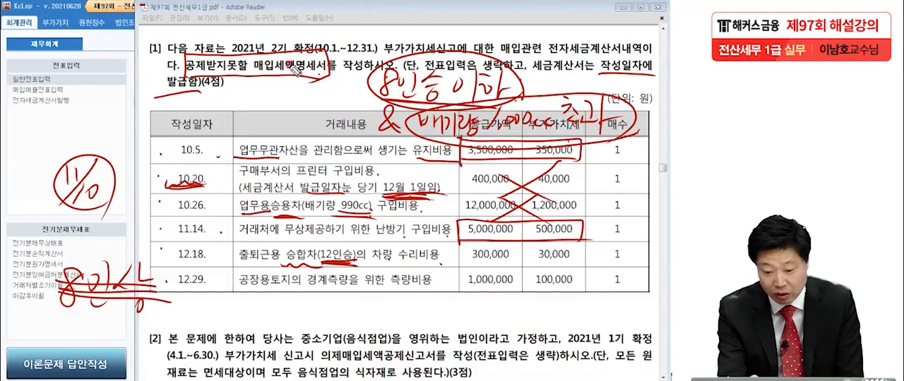
{"action": "left_click_drag", "start_coordinate": [543, 251], "coordinate": [502, 270]}
{"action": "left_click_drag", "start_coordinate": [504, 244], "coordinate": [563, 271]}
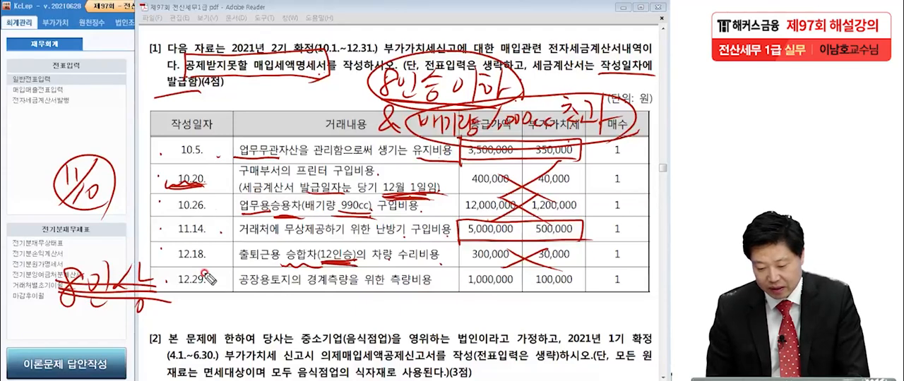
Step: Underline 토지 and 측량비용 in the 12.29 row and box its supply value and VAT
{"action": "left_click", "coordinate": [437, 281]}
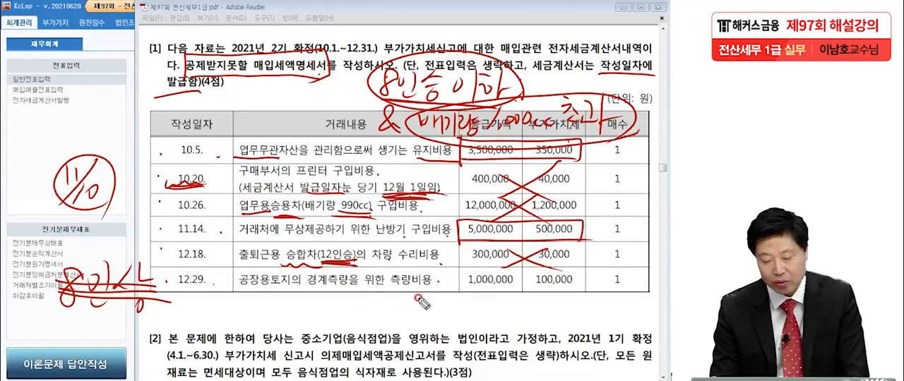
{"action": "left_click_drag", "start_coordinate": [236, 289], "coordinate": [302, 289]}
{"action": "left_click_drag", "start_coordinate": [388, 287], "coordinate": [422, 296]}
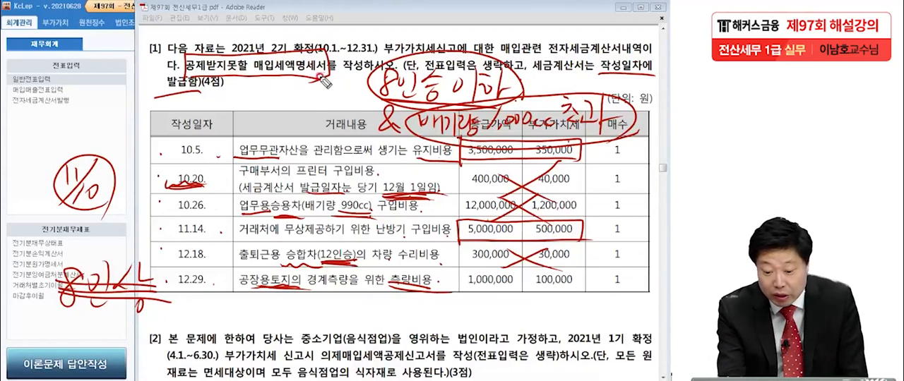
{"action": "mouse_move", "coordinate": [460, 277]}
{"action": "left_mouse_down"}
{"action": "mouse_move", "coordinate": [564, 295]}
{"action": "mouse_move", "coordinate": [553, 291]}
{"action": "mouse_move", "coordinate": [555, 311]}
{"action": "left_mouse_up"}
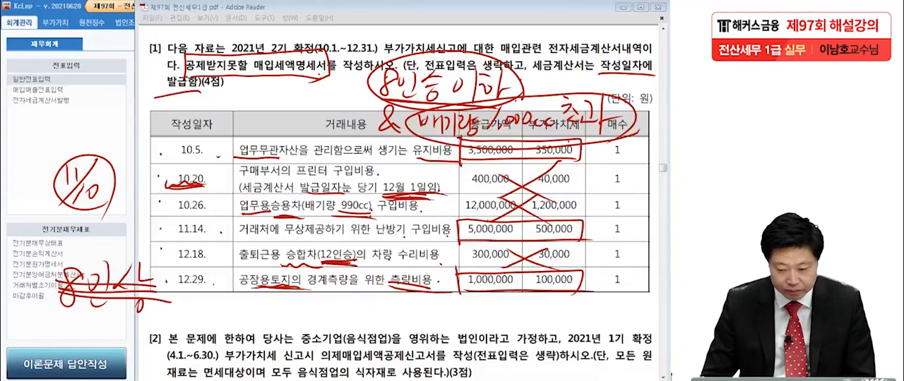
Step: Clear all pen markings from the page and draw a fresh box around the 10.5 row's supply value and VAT
{"action": "key", "text": "Escape"}
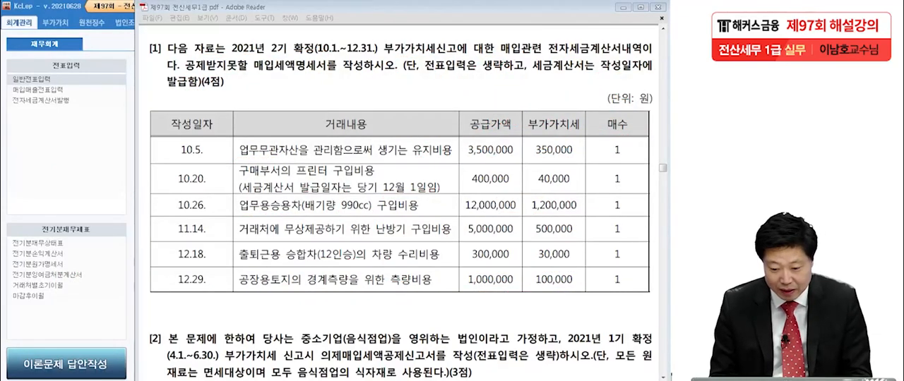
{"action": "left_click_drag", "start_coordinate": [457, 131], "coordinate": [454, 157]}
{"action": "mouse_move", "coordinate": [453, 136]}
{"action": "left_mouse_down"}
{"action": "mouse_move", "coordinate": [574, 139]}
{"action": "mouse_move", "coordinate": [556, 156]}
{"action": "left_mouse_up"}
{"action": "left_click_drag", "start_coordinate": [440, 161], "coordinate": [575, 159]}
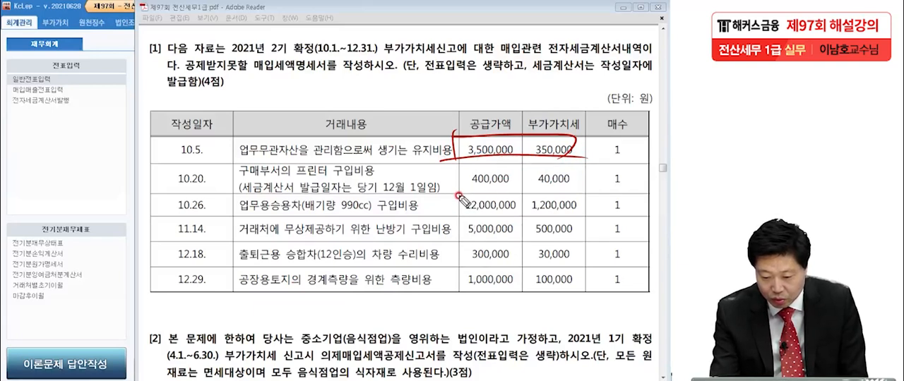
Step: Draw red boxes around the supply value and VAT of the 11.14 and 12.29 rows
{"action": "mouse_move", "coordinate": [465, 232]}
{"action": "left_mouse_down"}
{"action": "mouse_move", "coordinate": [460, 223]}
{"action": "mouse_move", "coordinate": [537, 220]}
{"action": "mouse_move", "coordinate": [577, 240]}
{"action": "mouse_move", "coordinate": [536, 239]}
{"action": "mouse_move", "coordinate": [593, 238]}
{"action": "left_mouse_up"}
{"action": "mouse_move", "coordinate": [459, 290]}
{"action": "left_mouse_down"}
{"action": "mouse_move", "coordinate": [459, 278]}
{"action": "mouse_move", "coordinate": [559, 270]}
{"action": "mouse_move", "coordinate": [585, 286]}
{"action": "left_mouse_up"}
{"action": "left_click_drag", "start_coordinate": [459, 288], "coordinate": [586, 286]}
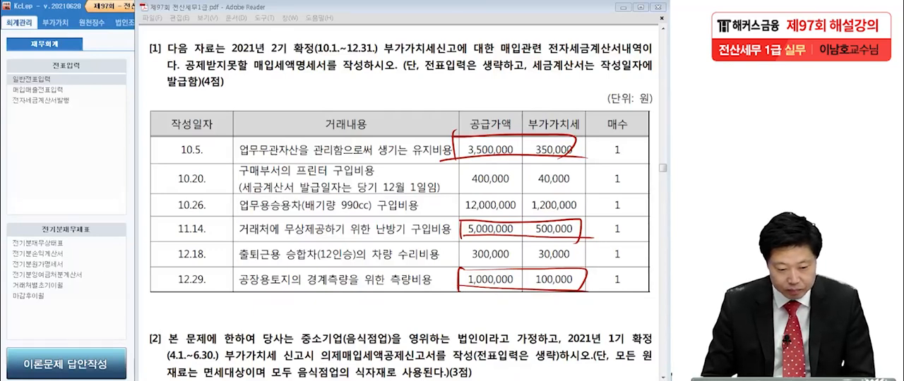
Step: Switch to KcLep, open the 공제받지못할매입세액명세서 under 부가가치, and set the inquiry period to October through December 2021
{"action": "left_click", "coordinate": [55, 153]}
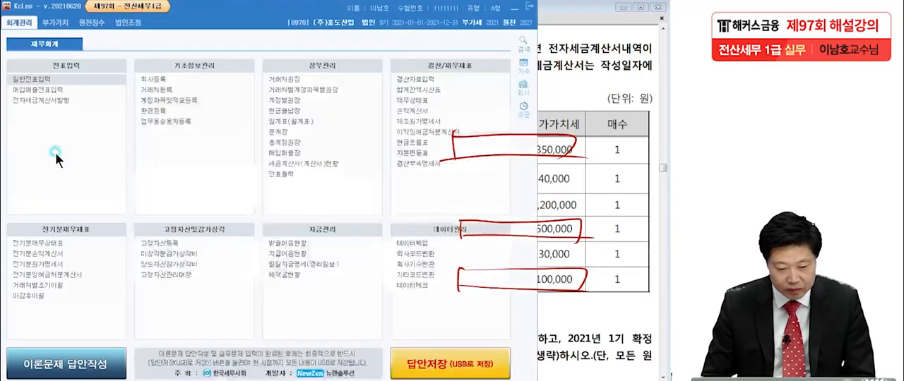
{"action": "left_click", "coordinate": [49, 25]}
{"action": "left_click", "coordinate": [163, 80]}
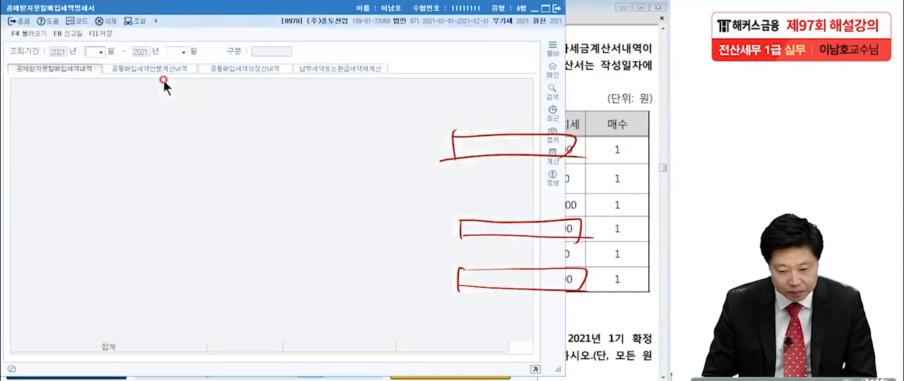
{"action": "left_click", "coordinate": [615, 95]}
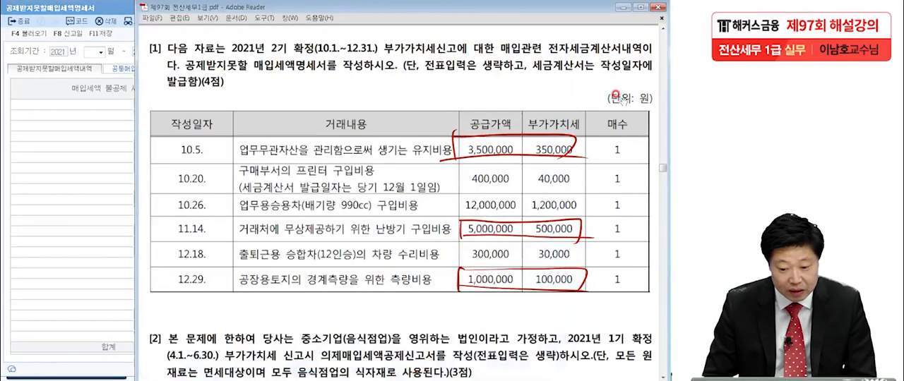
{"action": "left_click", "coordinate": [48, 154]}
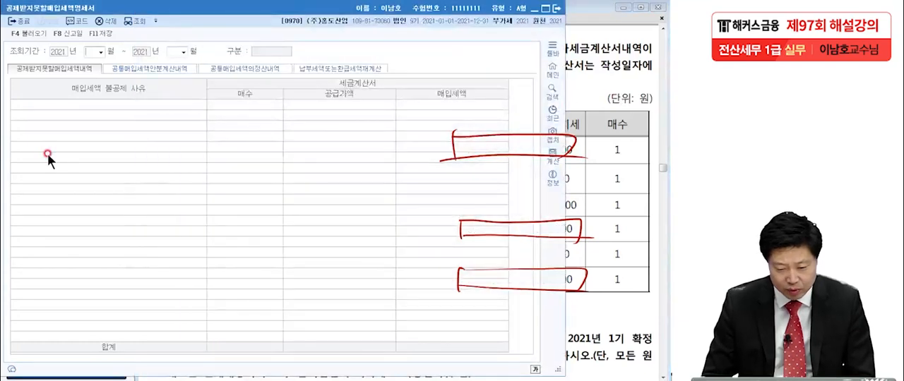
{"action": "type", "text": "1"}
{"action": "type", "text": "12"}
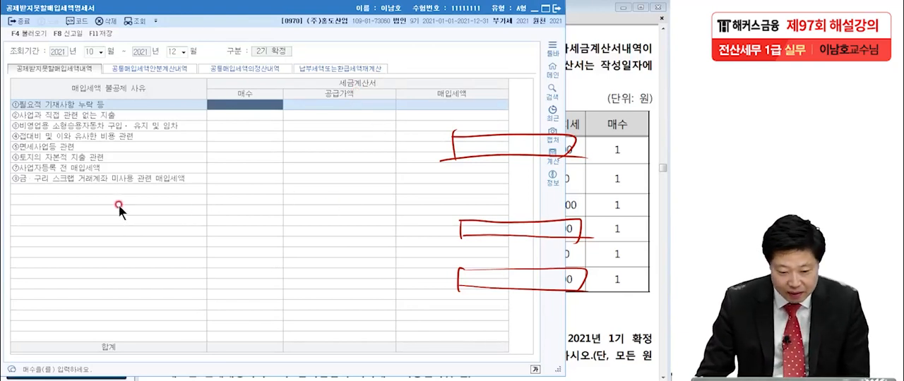
Step: Enter 1 invoice with a supply value of 3,500,000 for ②사업과 직접 관련 없는 지출
{"action": "left_click", "coordinate": [575, 165]}
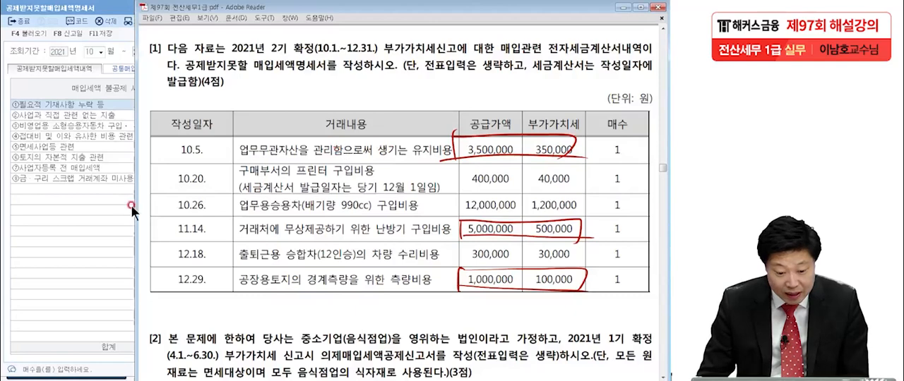
{"action": "left_click", "coordinate": [77, 229]}
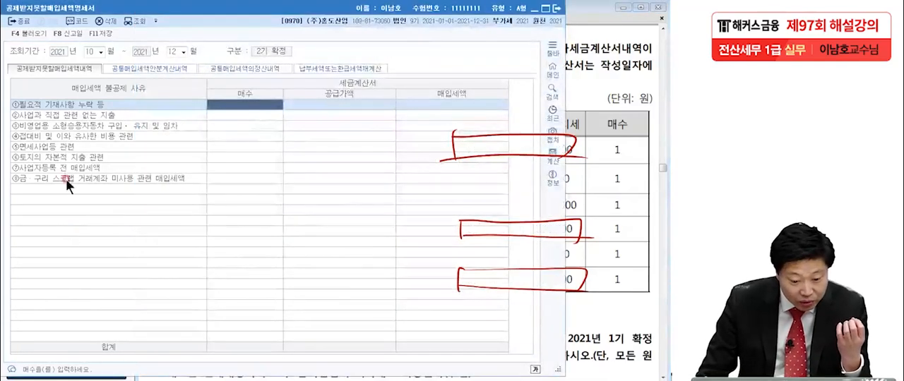
{"action": "left_click", "coordinate": [47, 114]}
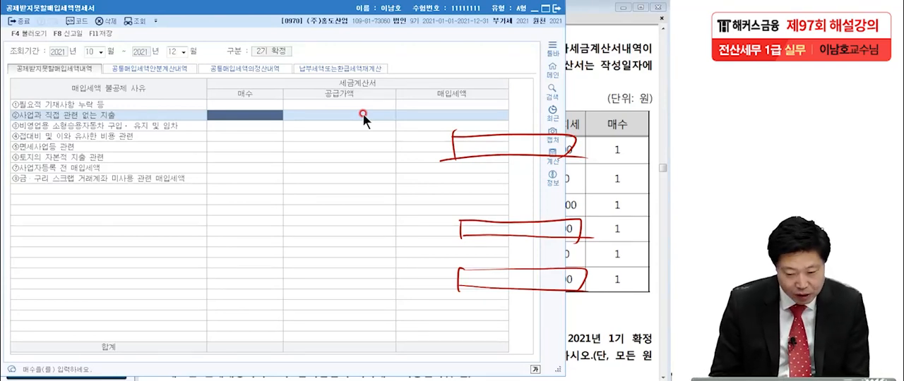
{"action": "type", "text": "1"}
{"action": "key", "text": "Return"}
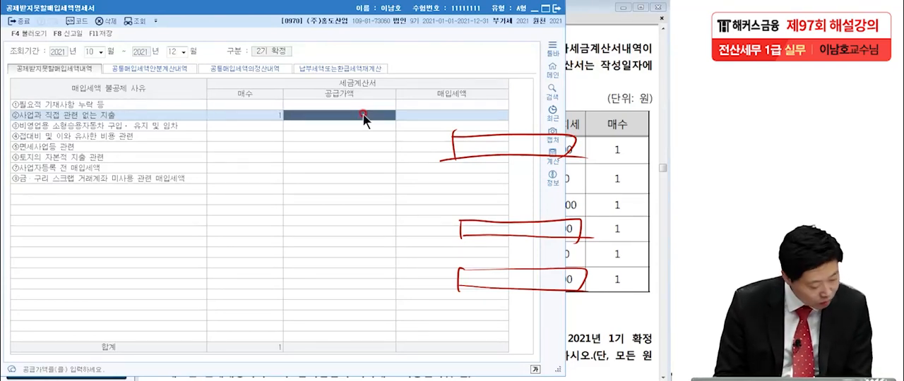
{"action": "type", "text": "1500000"}
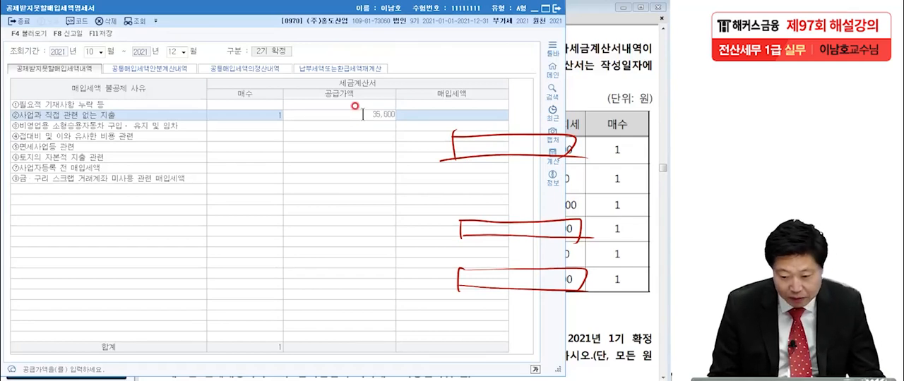
{"action": "key", "text": "Return"}
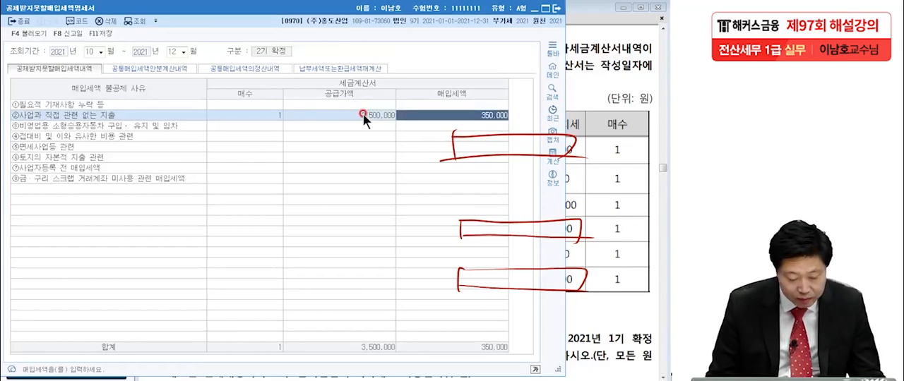
Step: Check the exam's 11.14 row and enter 1 invoice with a supply value of 5,000,000 for ④접대비 및 이와 유사한 비용 관련
{"action": "left_click", "coordinate": [619, 193]}
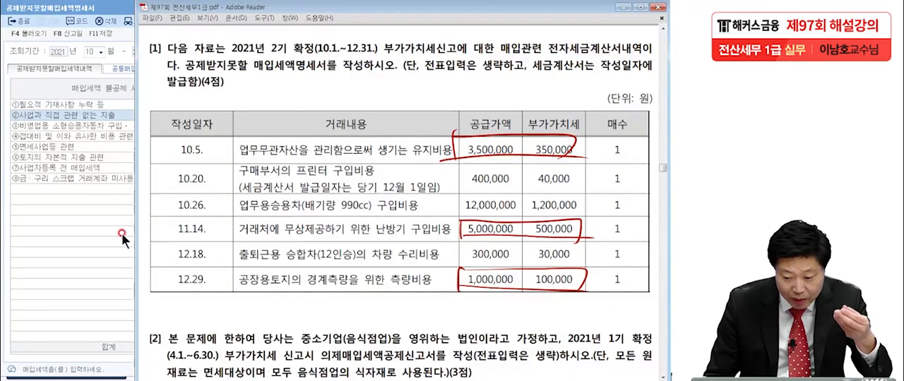
{"action": "left_click", "coordinate": [97, 233]}
{"action": "left_click", "coordinate": [45, 134]}
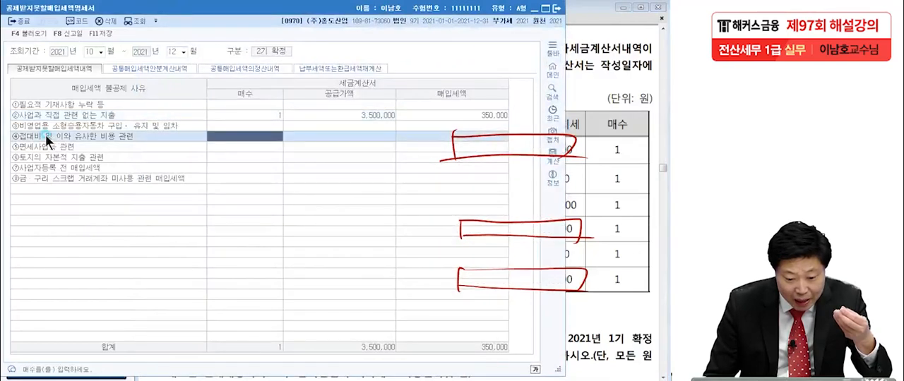
{"action": "type", "text": "1"}
{"action": "key", "text": "Return"}
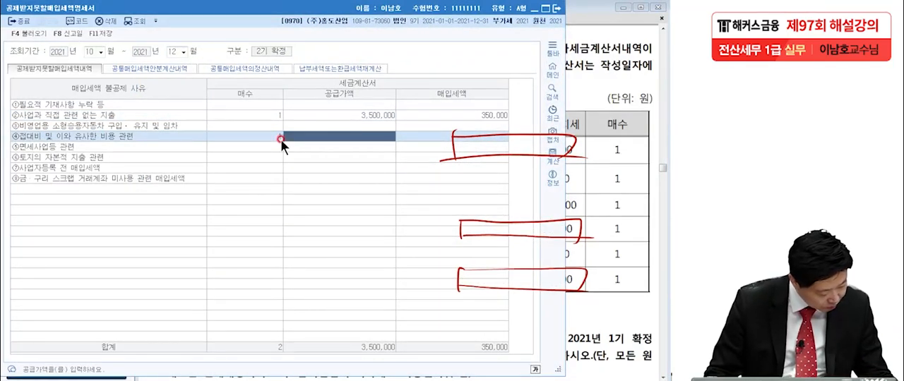
{"action": "type", "text": "5000000"}
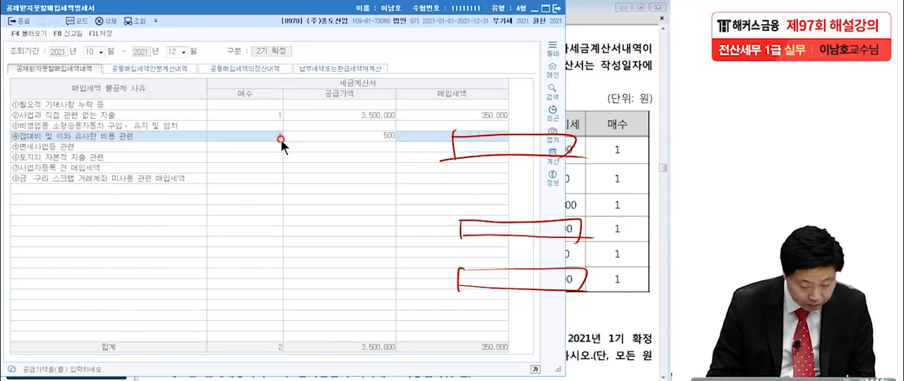
{"action": "key", "text": "Return"}
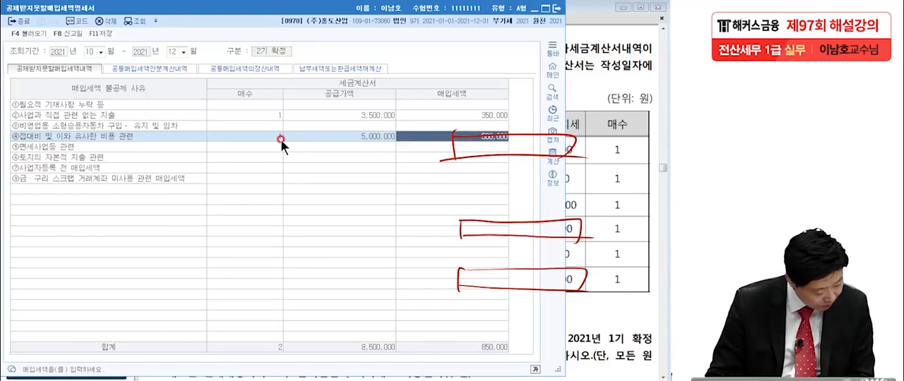
Step: Check the exam's 12.29 row and enter 1 invoice with a supply value of 1,000,000 for ⑥토지의 자본적 지출 관련
{"action": "left_click", "coordinate": [638, 240]}
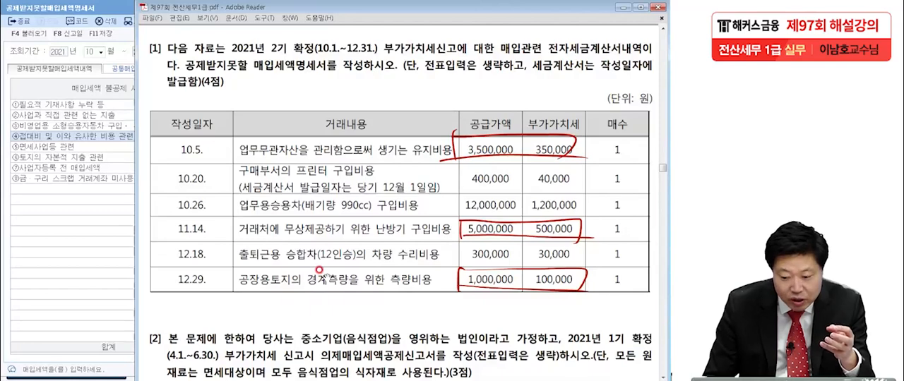
{"action": "left_click", "coordinate": [89, 229]}
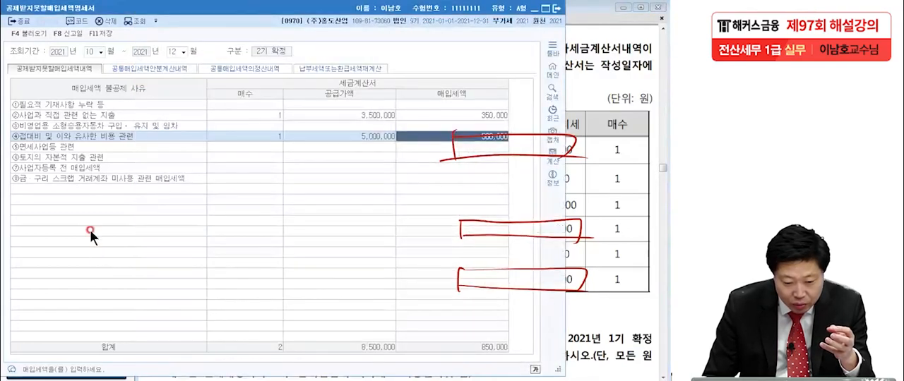
{"action": "left_click", "coordinate": [69, 156]}
{"action": "type", "text": "1"}
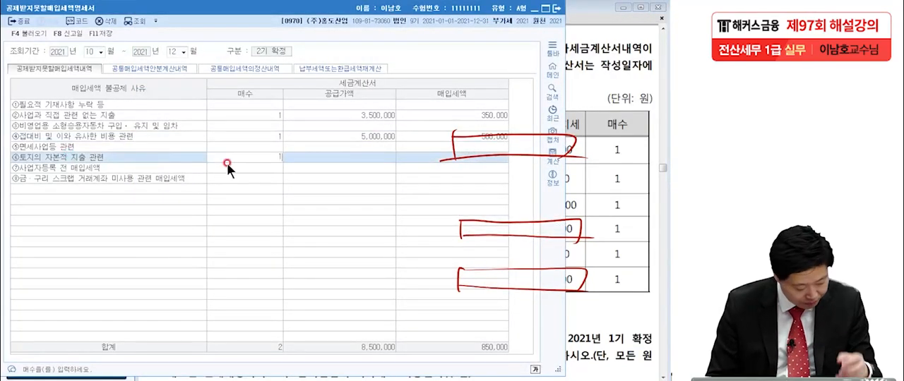
{"action": "key", "text": "Return"}
{"action": "type", "text": "1000000"}
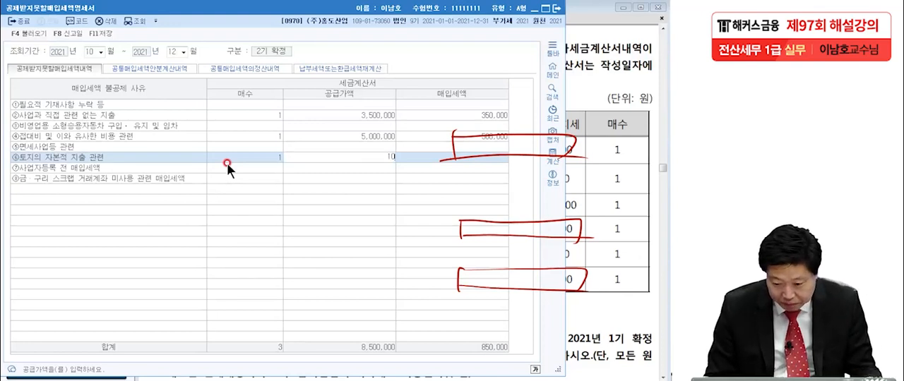
{"action": "key", "text": "Return"}
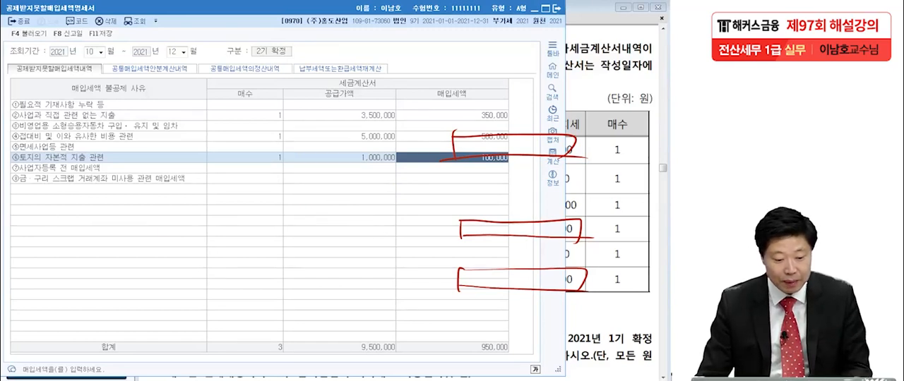
Step: Underline the total supply value, clear all pen markings, and save the 공제받지못할매입세액명세서
{"action": "left_click_drag", "start_coordinate": [348, 353], "coordinate": [408, 355]}
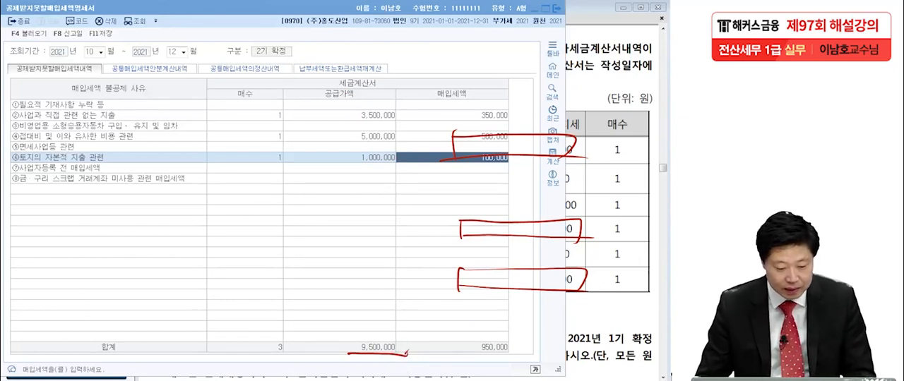
{"action": "key", "text": "Escape"}
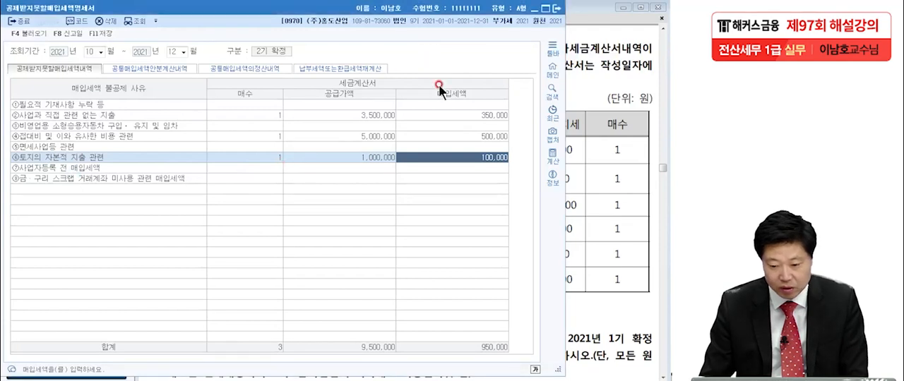
{"action": "left_click", "coordinate": [104, 33]}
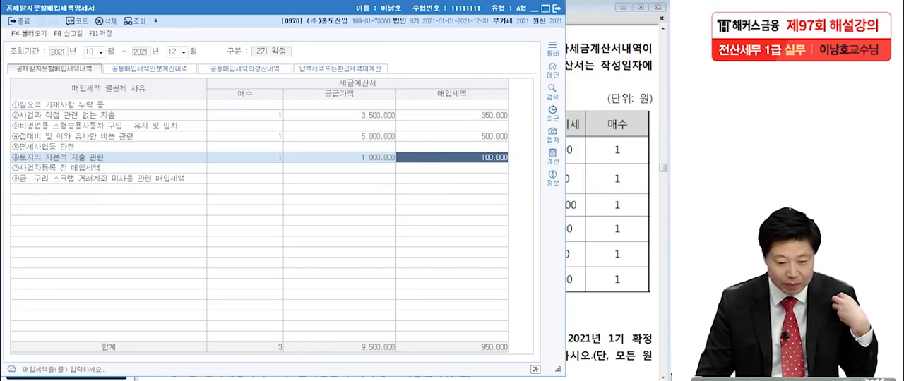
Step: Close the statement, open the 부가가치세신고서, and load the period October 1 to December 31, 2021
{"action": "key", "text": "Escape"}
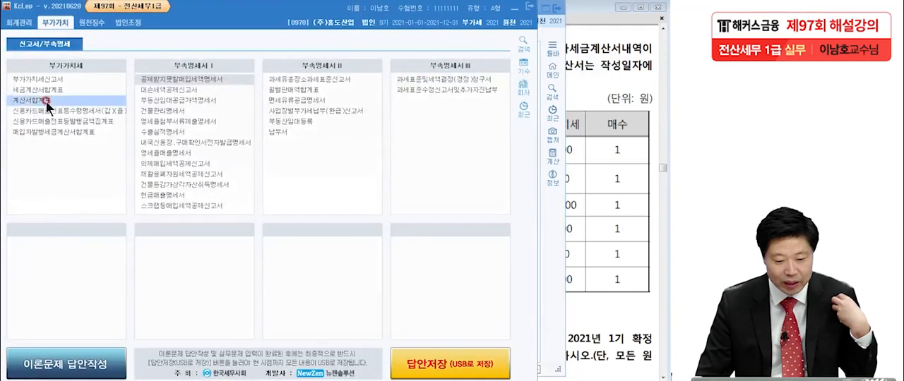
{"action": "left_click", "coordinate": [41, 82]}
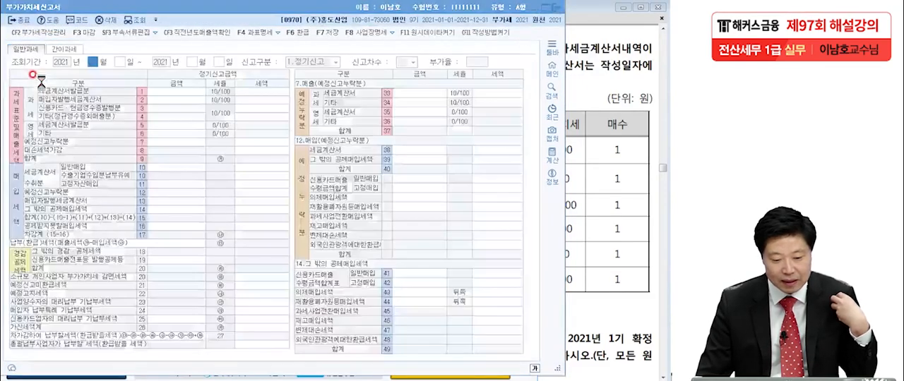
{"action": "type", "text": "10"}
{"action": "key", "text": "Return"}
{"action": "key", "text": "Return"}
{"action": "key", "text": "Return"}
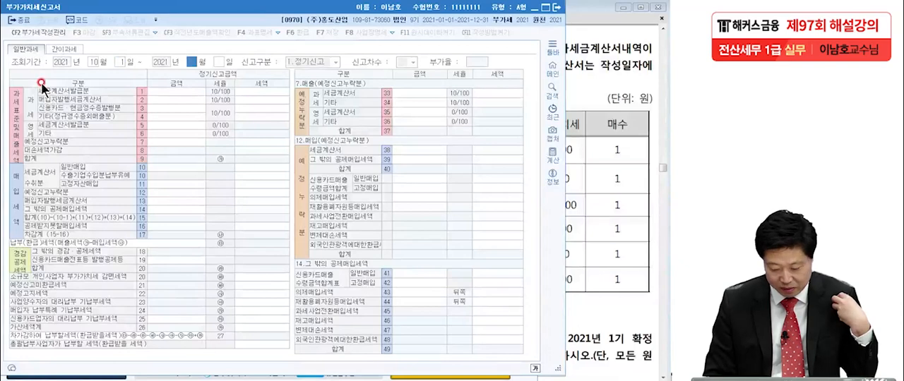
{"action": "key", "text": "Return"}
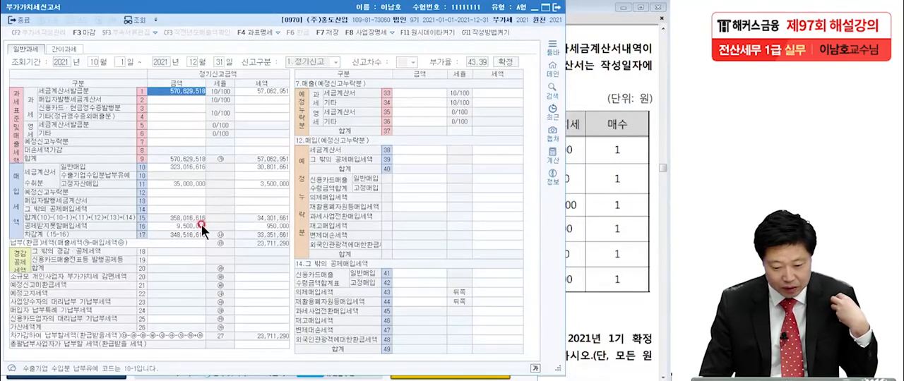
Step: Examine the amount and tax of 공제받지못할매입세액 on line 16 and in its detail lines 50 to 52
{"action": "left_click", "coordinate": [178, 225]}
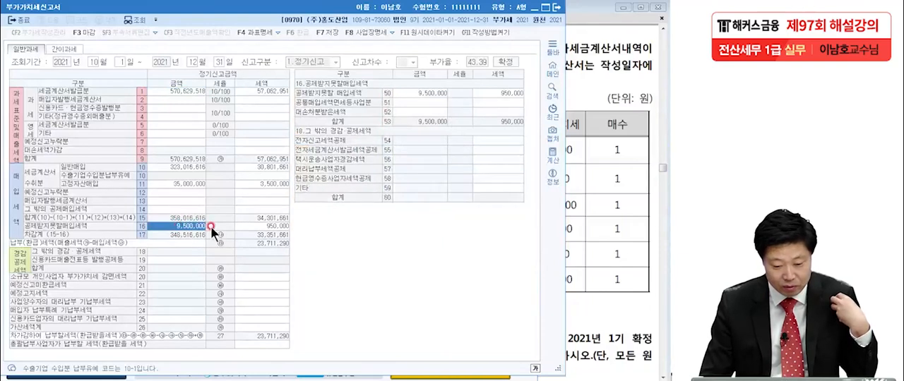
{"action": "left_click", "coordinate": [255, 225]}
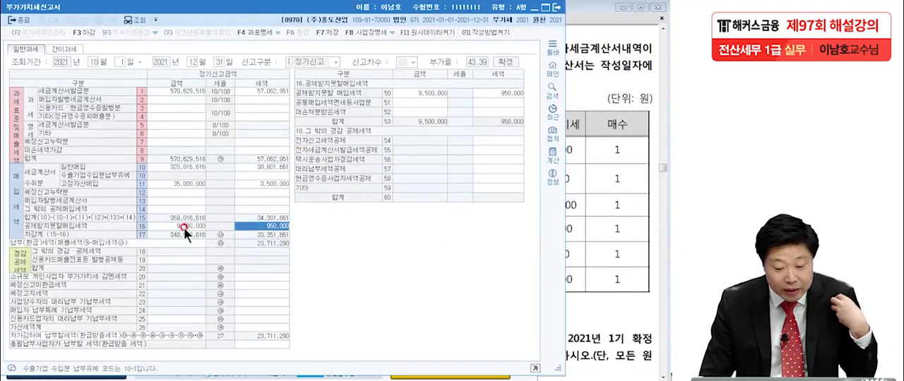
{"action": "left_click", "coordinate": [184, 227]}
{"action": "left_click", "coordinate": [255, 225]}
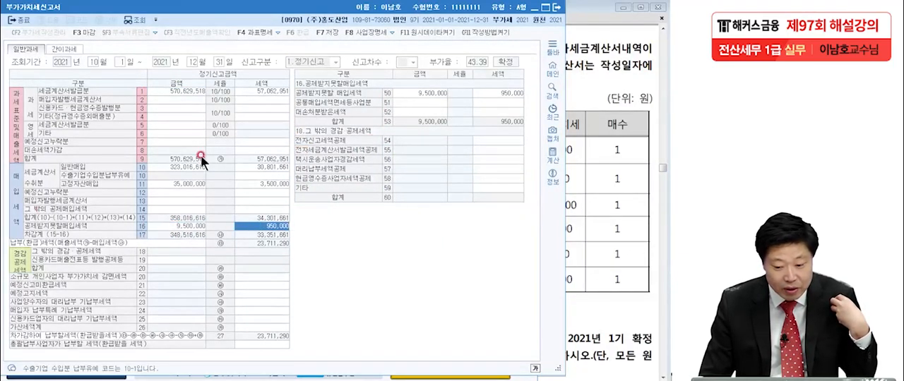
{"action": "left_click", "coordinate": [424, 93]}
{"action": "left_click", "coordinate": [494, 92]}
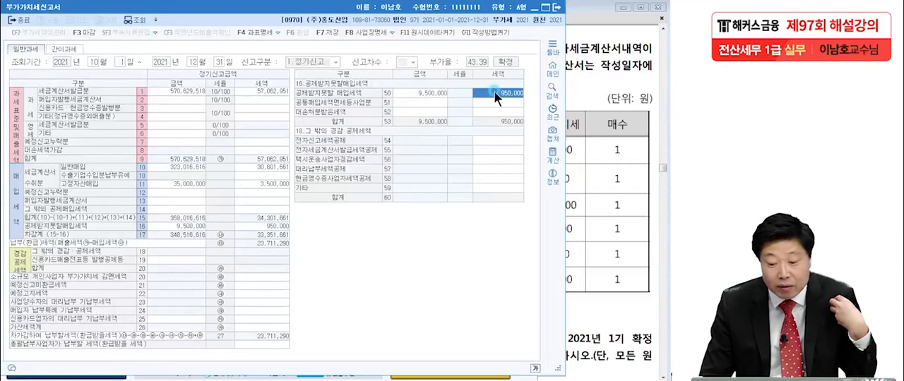
{"action": "left_click", "coordinate": [417, 95]}
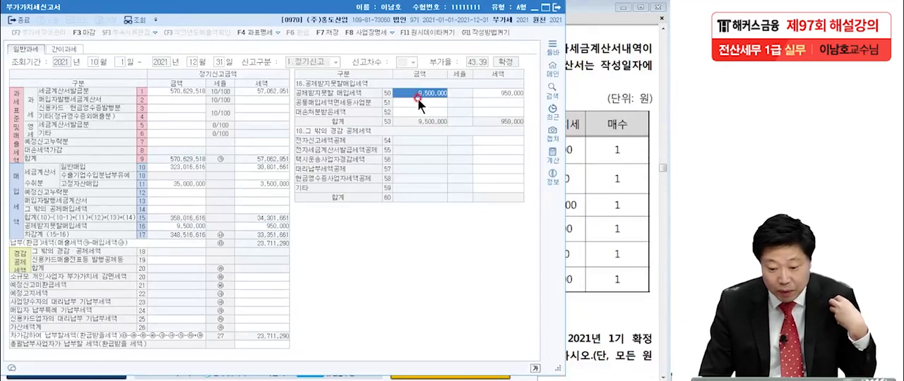
{"action": "left_click", "coordinate": [417, 102]}
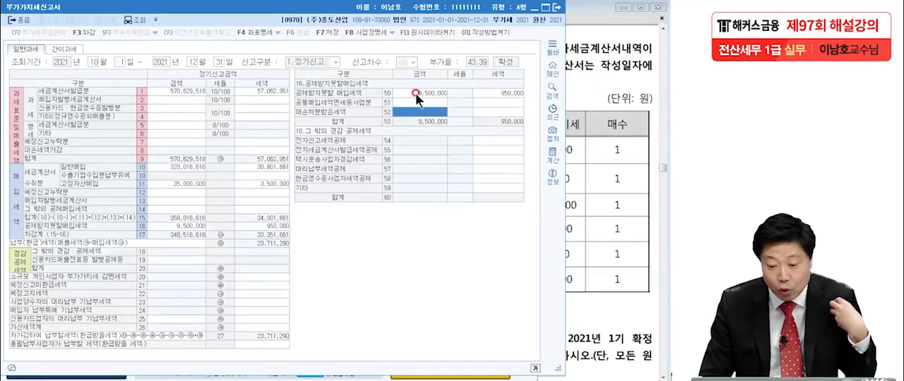
Step: Compare the amount and tax on line 50 of the 부가가치세신고서 with the totals in the 공제받지못할매입세액명세서
{"action": "left_click", "coordinate": [413, 90]}
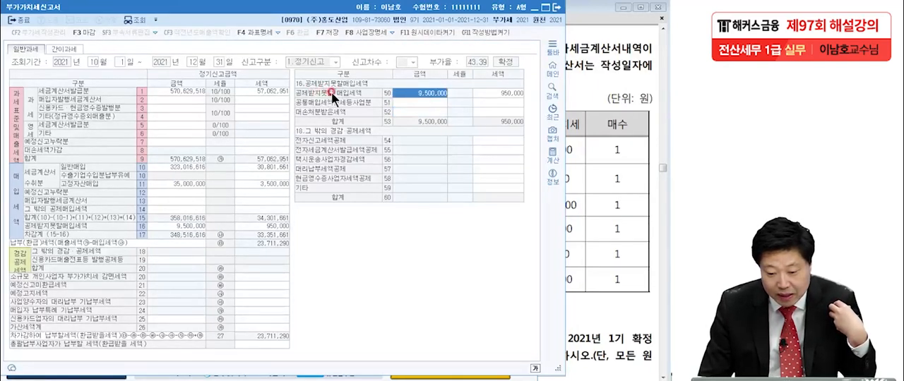
{"action": "left_click", "coordinate": [471, 91]}
{"action": "left_click", "coordinate": [432, 92]}
{"action": "left_click", "coordinate": [497, 92]}
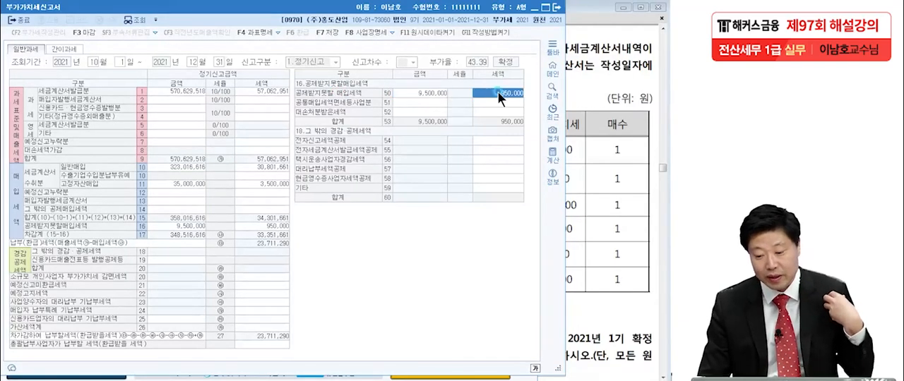
{"action": "left_click", "coordinate": [416, 379]}
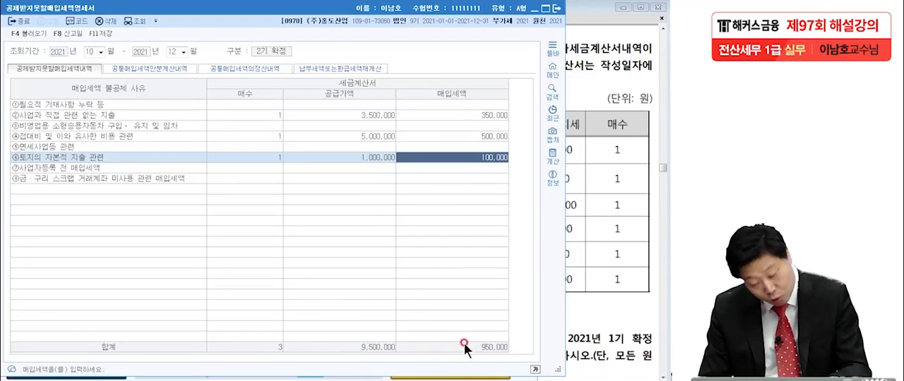
{"action": "key", "text": "Escape"}
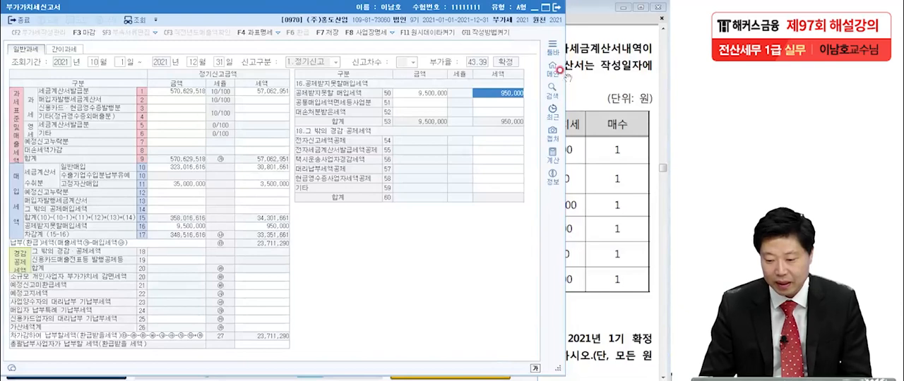
Step: Close the 부가가치세신고서 without saving, and close the 공제받지못할매입세액명세서 to get back to the exam PDF
{"action": "left_click", "coordinate": [557, 6]}
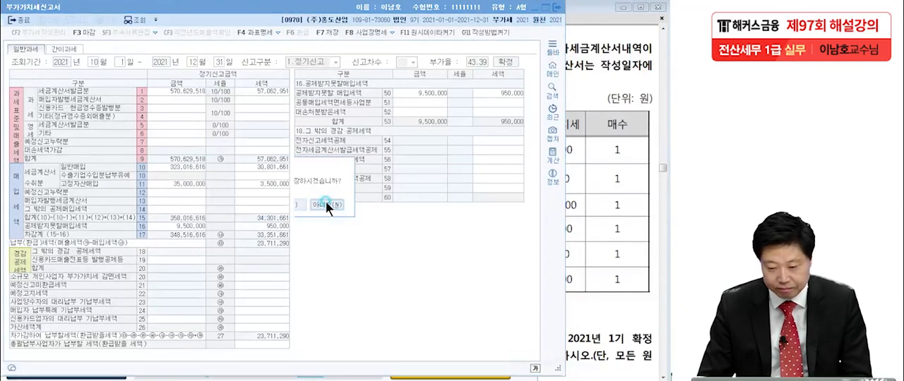
{"action": "left_click", "coordinate": [325, 202]}
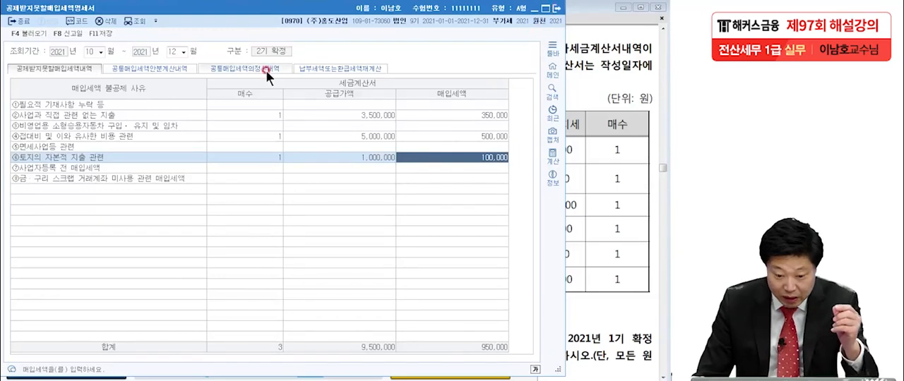
{"action": "left_click", "coordinate": [551, 10]}
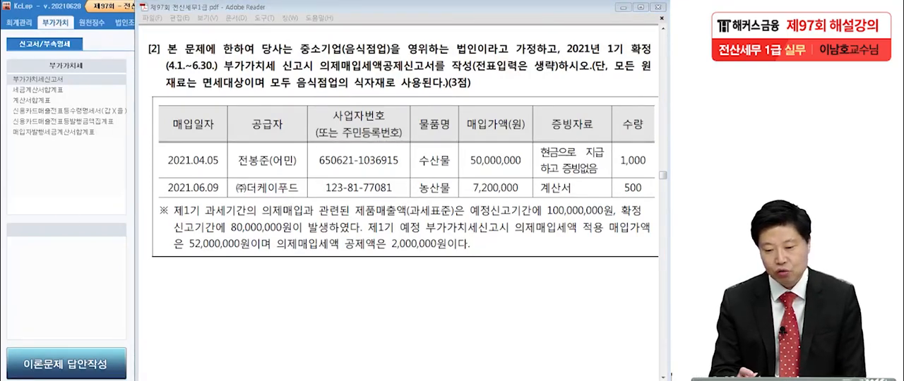
Step: Underline 음식점업, 법인 and 의제매입세액공제신고서 in red in the text of exam problem [2]
{"action": "left_click_drag", "start_coordinate": [342, 54], "coordinate": [387, 58]}
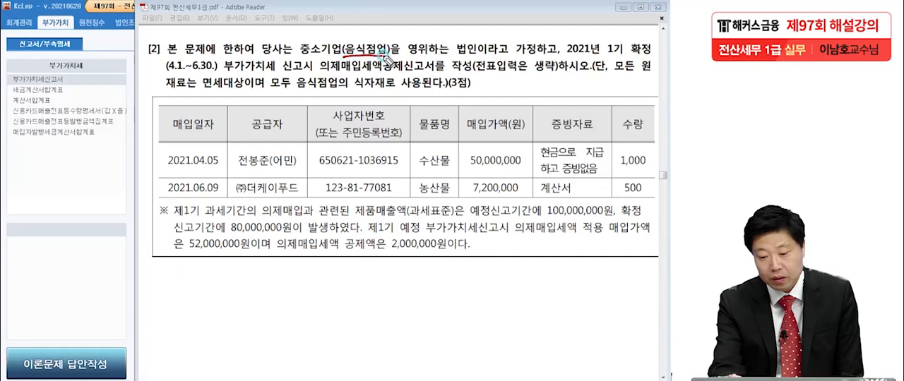
{"action": "left_click_drag", "start_coordinate": [454, 56], "coordinate": [486, 60]}
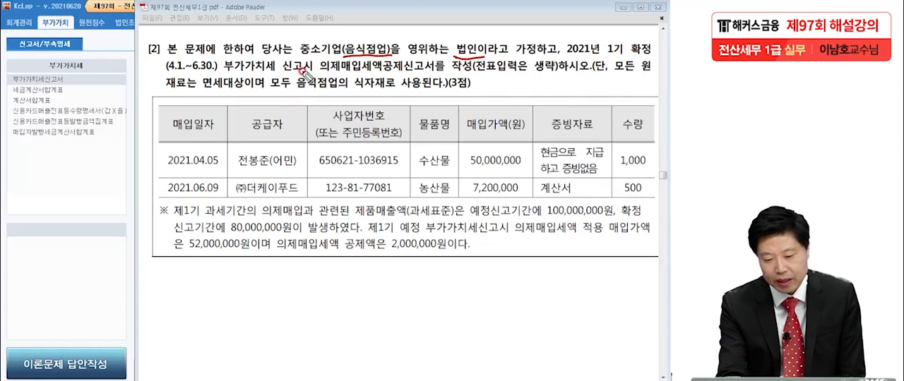
{"action": "left_click_drag", "start_coordinate": [321, 81], "coordinate": [427, 73]}
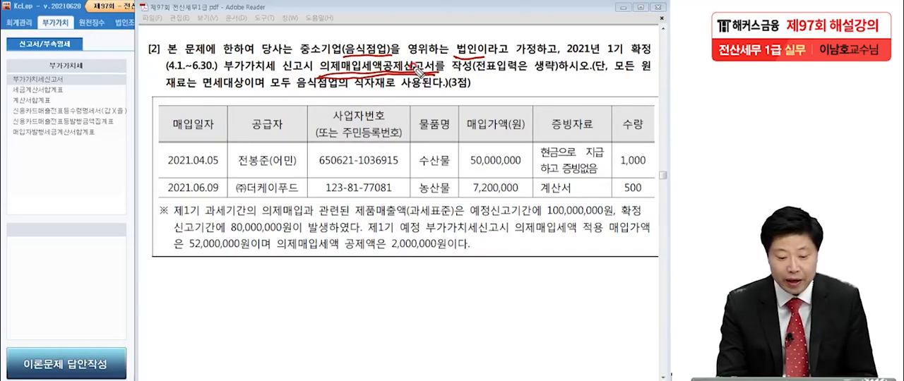
Step: Handwrite the deduction rate 6/106 in red over the blank area of the KcLep menu beside problem [2]
{"action": "left_click_drag", "start_coordinate": [50, 149], "coordinate": [44, 167]}
{"action": "left_click_drag", "start_coordinate": [73, 136], "coordinate": [38, 196]}
{"action": "left_click_drag", "start_coordinate": [61, 172], "coordinate": [63, 194]}
{"action": "left_click_drag", "start_coordinate": [76, 173], "coordinate": [87, 185]}
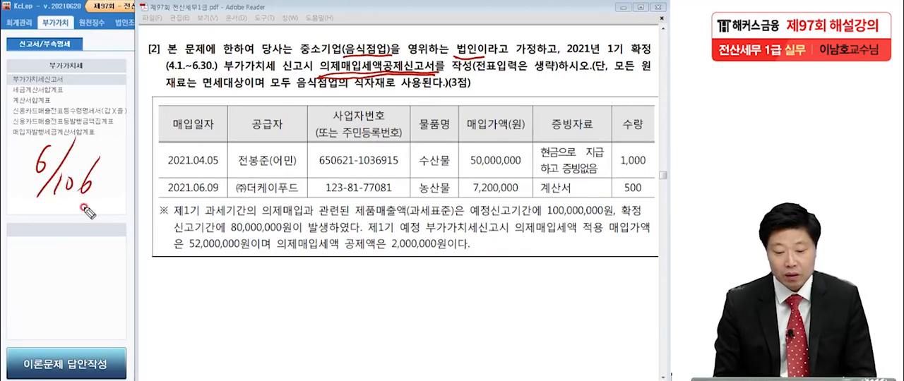
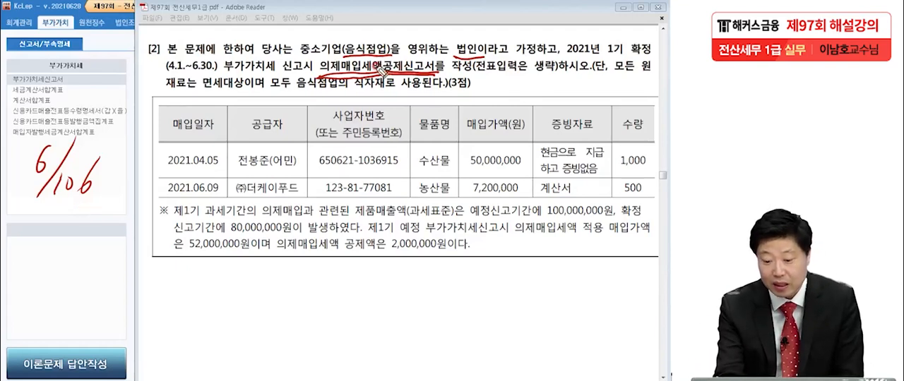
Step: Circle the 6/106 rate in red, underline the fisherman's resident number, and cross out the 50,000,000 수산물 purchase
{"action": "mouse_move", "coordinate": [99, 195]}
{"action": "left_mouse_down"}
{"action": "mouse_move", "coordinate": [84, 209]}
{"action": "mouse_move", "coordinate": [26, 170]}
{"action": "mouse_move", "coordinate": [107, 201]}
{"action": "mouse_move", "coordinate": [70, 213]}
{"action": "left_mouse_up"}
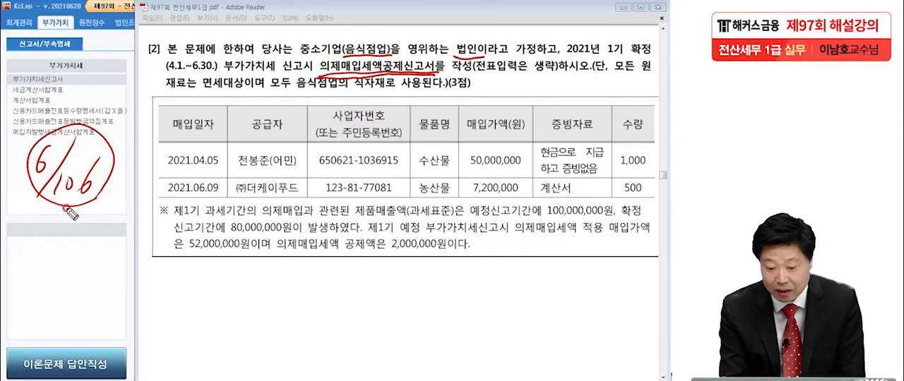
{"action": "left_click_drag", "start_coordinate": [239, 169], "coordinate": [383, 167]}
{"action": "left_click_drag", "start_coordinate": [589, 177], "coordinate": [593, 178]}
{"action": "left_click_drag", "start_coordinate": [524, 141], "coordinate": [474, 175]}
{"action": "left_click_drag", "start_coordinate": [475, 145], "coordinate": [520, 176]}
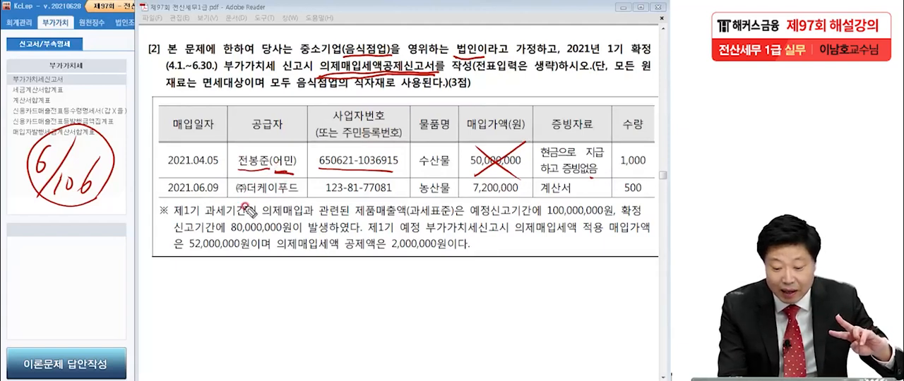
Step: Underline the 2021.06.09 ㈜더케이푸드 row in red and circle its 7,200,000 purchase amount
{"action": "left_click_drag", "start_coordinate": [170, 202], "coordinate": [627, 207]}
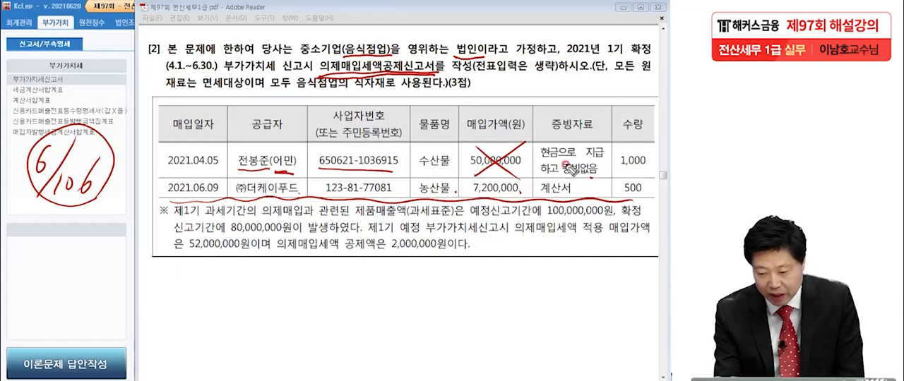
{"action": "left_click_drag", "start_coordinate": [579, 191], "coordinate": [581, 196]}
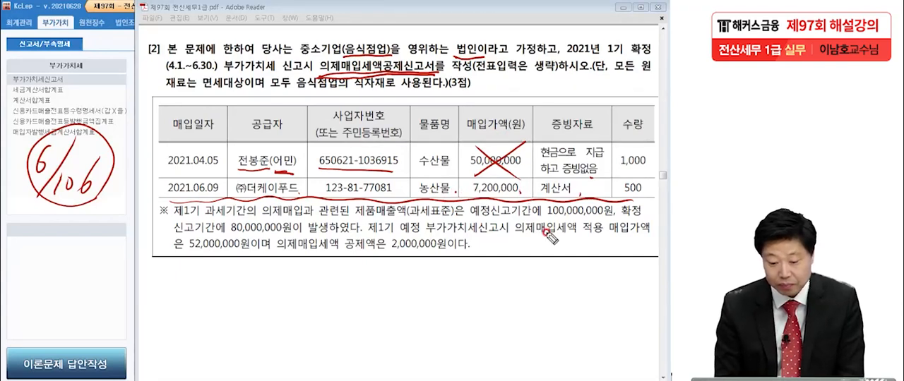
{"action": "mouse_move", "coordinate": [508, 201]}
{"action": "left_mouse_down"}
{"action": "mouse_move", "coordinate": [462, 180]}
{"action": "mouse_move", "coordinate": [540, 192]}
{"action": "left_mouse_up"}
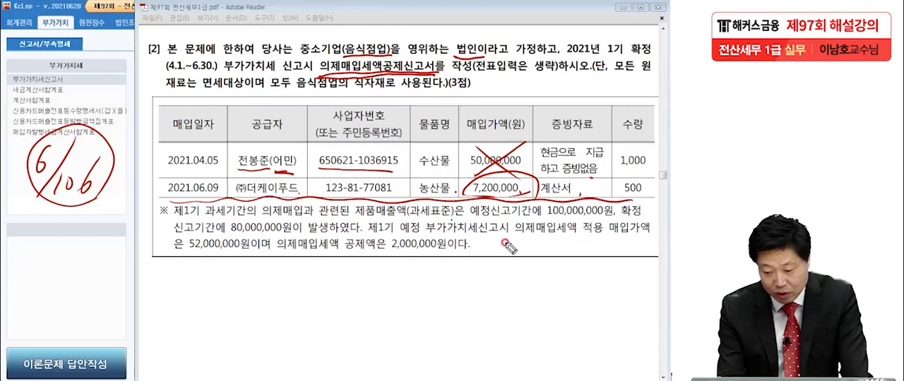
Step: Underline 100,000,000원, 80,000,000원, 52,000,000원 and 2,000,000원 in red in the note below the purchase table
{"action": "left_click_drag", "start_coordinate": [540, 217], "coordinate": [612, 212]}
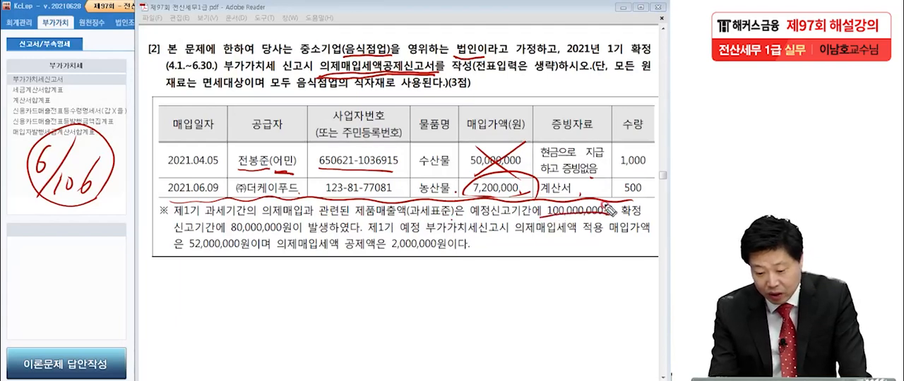
{"action": "left_click_drag", "start_coordinate": [227, 234], "coordinate": [289, 233]}
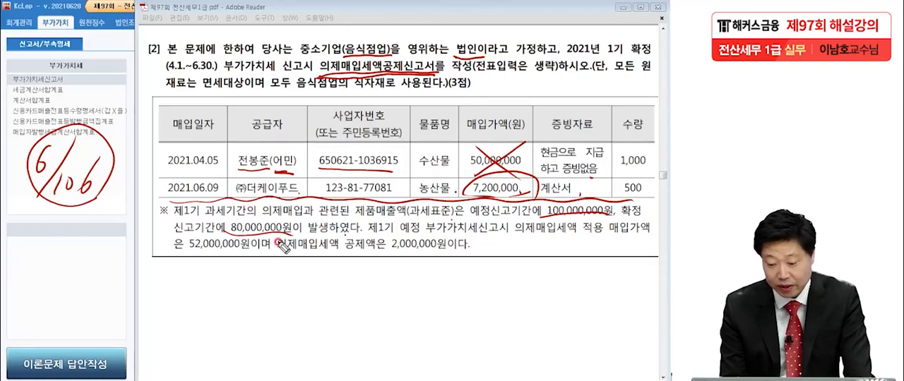
{"action": "left_click", "coordinate": [421, 234]}
{"action": "left_click", "coordinate": [508, 240]}
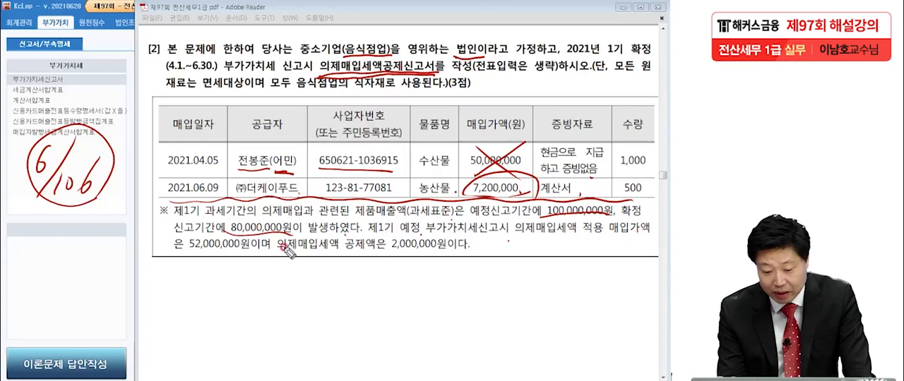
{"action": "left_click_drag", "start_coordinate": [189, 252], "coordinate": [249, 254]}
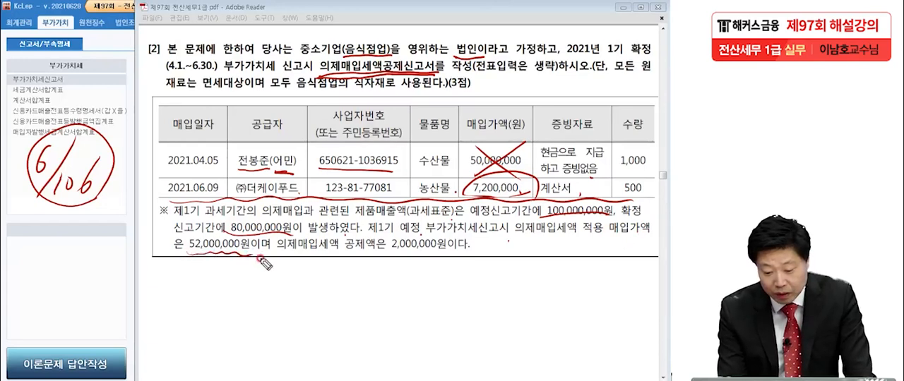
{"action": "left_click_drag", "start_coordinate": [390, 249], "coordinate": [443, 249]}
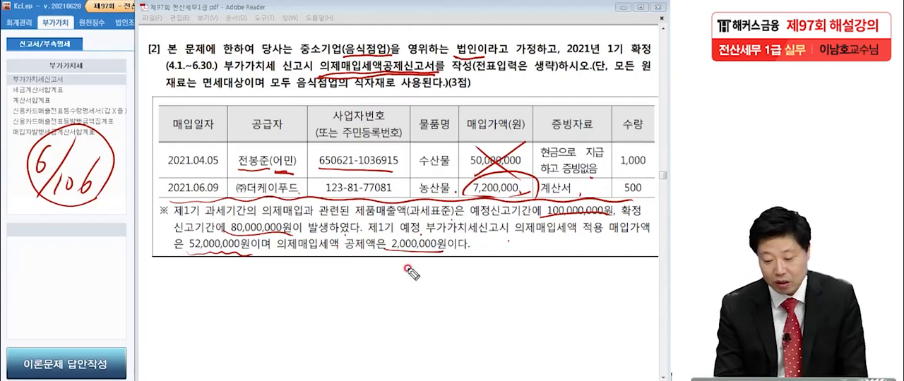
Step: Box the 2,000,000원 deduction in red, and circle the 6/106 rate again together with 음식점업
{"action": "left_click_drag", "start_coordinate": [385, 237], "coordinate": [385, 239]}
{"action": "mouse_move", "coordinate": [93, 215]}
{"action": "left_mouse_down"}
{"action": "mouse_move", "coordinate": [55, 216]}
{"action": "mouse_move", "coordinate": [67, 115]}
{"action": "mouse_move", "coordinate": [104, 200]}
{"action": "left_mouse_up"}
{"action": "mouse_move", "coordinate": [361, 65]}
{"action": "left_mouse_down"}
{"action": "mouse_move", "coordinate": [351, 67]}
{"action": "mouse_move", "coordinate": [340, 52]}
{"action": "mouse_move", "coordinate": [392, 38]}
{"action": "mouse_move", "coordinate": [381, 71]}
{"action": "left_mouse_up"}
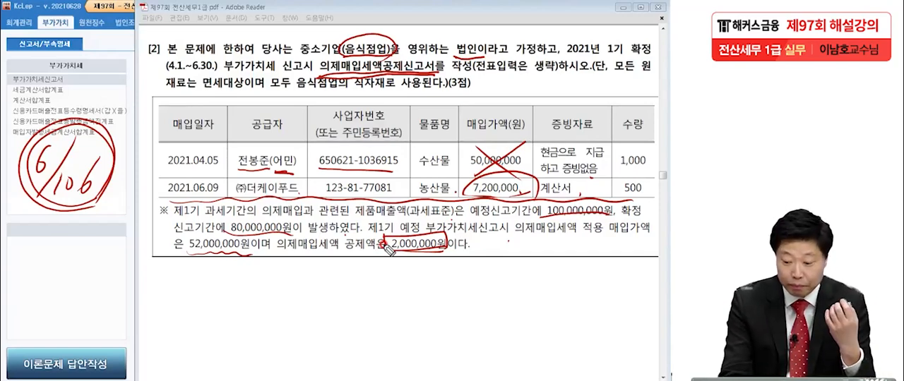
Step: Handwrite × 6/106 below the note with arrows leading from 52,000,000원 to 2,000,000원, and box 확정 in the problem text
{"action": "mouse_move", "coordinate": [202, 252]}
{"action": "left_mouse_down"}
{"action": "mouse_move", "coordinate": [220, 283]}
{"action": "mouse_move", "coordinate": [206, 290]}
{"action": "left_mouse_up"}
{"action": "left_click_drag", "start_coordinate": [254, 274], "coordinate": [233, 295]}
{"action": "left_click_drag", "start_coordinate": [235, 277], "coordinate": [252, 301]}
{"action": "mouse_move", "coordinate": [288, 257]}
{"action": "left_mouse_down"}
{"action": "mouse_move", "coordinate": [271, 278]}
{"action": "mouse_move", "coordinate": [280, 293]}
{"action": "left_mouse_up"}
{"action": "left_click_drag", "start_coordinate": [306, 257], "coordinate": [266, 315]}
{"action": "mouse_move", "coordinate": [288, 290]}
{"action": "left_mouse_down"}
{"action": "mouse_move", "coordinate": [293, 311]}
{"action": "mouse_move", "coordinate": [307, 298]}
{"action": "left_mouse_up"}
{"action": "mouse_move", "coordinate": [326, 271]}
{"action": "left_mouse_down"}
{"action": "mouse_move", "coordinate": [314, 310]}
{"action": "mouse_move", "coordinate": [403, 256]}
{"action": "left_mouse_up"}
{"action": "left_click_drag", "start_coordinate": [365, 264], "coordinate": [413, 271]}
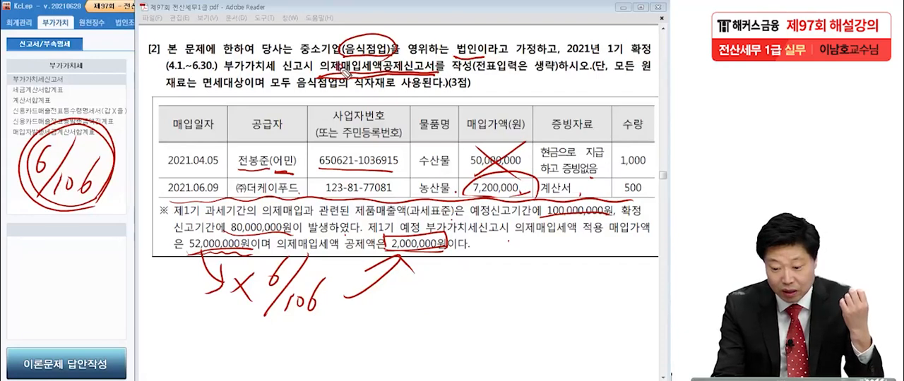
{"action": "mouse_move", "coordinate": [624, 57]}
{"action": "left_mouse_down"}
{"action": "mouse_move", "coordinate": [643, 40]}
{"action": "mouse_move", "coordinate": [656, 64]}
{"action": "left_mouse_up"}
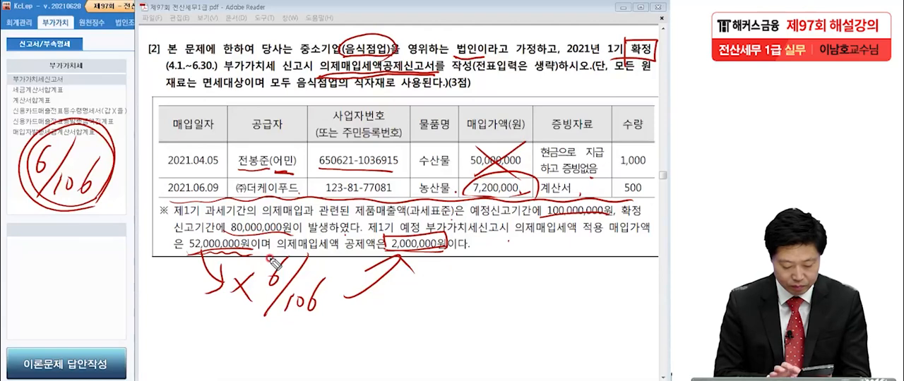
Step: Handwrite 2,943,396 in red beside the 6/106 formula, underline and box it, and strike out the 2,000,000원 deduction
{"action": "mouse_move", "coordinate": [433, 267]}
{"action": "left_mouse_down"}
{"action": "mouse_move", "coordinate": [465, 284]}
{"action": "mouse_move", "coordinate": [479, 265]}
{"action": "mouse_move", "coordinate": [480, 290]}
{"action": "mouse_move", "coordinate": [526, 302]}
{"action": "left_mouse_up"}
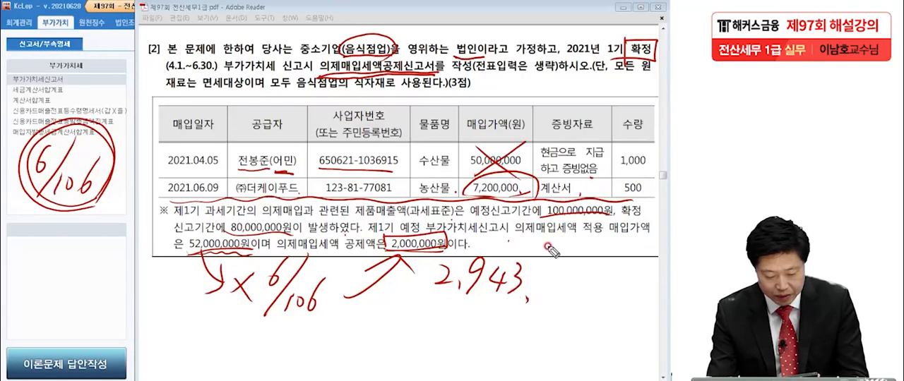
{"action": "mouse_move", "coordinate": [535, 267]}
{"action": "left_mouse_down"}
{"action": "mouse_move", "coordinate": [545, 276]}
{"action": "mouse_move", "coordinate": [536, 288]}
{"action": "mouse_move", "coordinate": [562, 289]}
{"action": "left_mouse_up"}
{"action": "left_click_drag", "start_coordinate": [583, 255], "coordinate": [578, 287]}
{"action": "left_click_drag", "start_coordinate": [415, 312], "coordinate": [613, 315]}
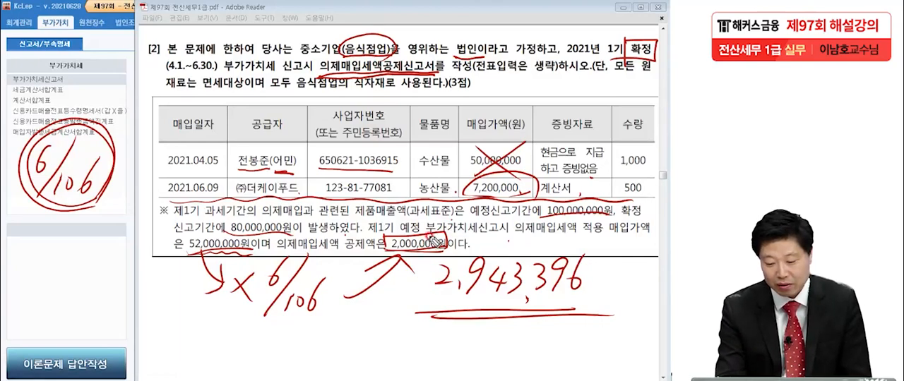
{"action": "mouse_move", "coordinate": [437, 232]}
{"action": "left_mouse_down"}
{"action": "mouse_move", "coordinate": [405, 252]}
{"action": "mouse_move", "coordinate": [422, 253]}
{"action": "left_mouse_up"}
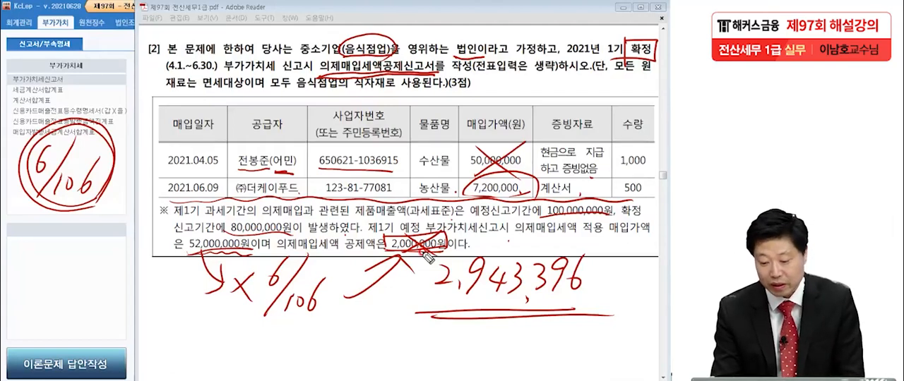
{"action": "mouse_move", "coordinate": [425, 261]}
{"action": "left_mouse_down"}
{"action": "mouse_move", "coordinate": [428, 308]}
{"action": "mouse_move", "coordinate": [526, 247]}
{"action": "mouse_move", "coordinate": [586, 293]}
{"action": "left_mouse_up"}
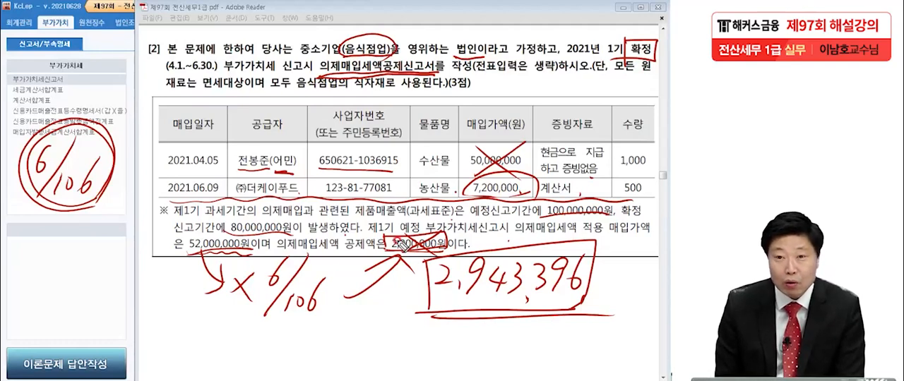
Step: Handwrite 52,000,000 × 4/104 = 2,000,000 below the note and strike out the whole calculation
{"action": "mouse_move", "coordinate": [28, 305]}
{"action": "left_mouse_down"}
{"action": "mouse_move", "coordinate": [62, 332]}
{"action": "mouse_move", "coordinate": [168, 328]}
{"action": "mouse_move", "coordinate": [190, 346]}
{"action": "mouse_move", "coordinate": [201, 321]}
{"action": "mouse_move", "coordinate": [212, 328]}
{"action": "mouse_move", "coordinate": [182, 357]}
{"action": "mouse_move", "coordinate": [243, 349]}
{"action": "left_mouse_up"}
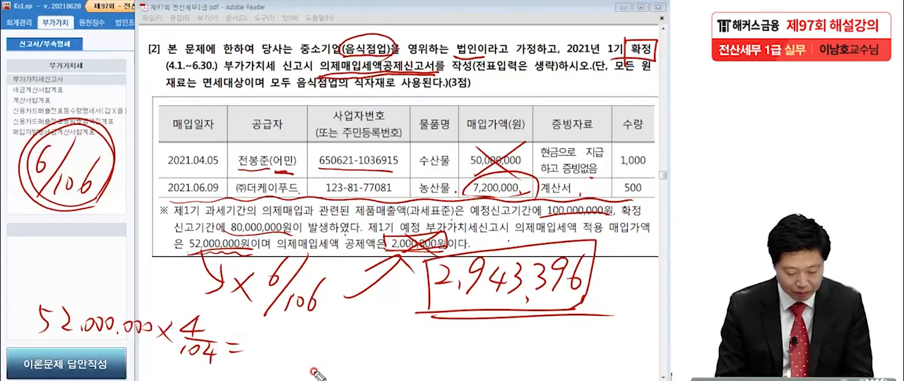
{"action": "mouse_move", "coordinate": [246, 340]}
{"action": "left_mouse_down"}
{"action": "mouse_move", "coordinate": [267, 356]}
{"action": "mouse_move", "coordinate": [309, 352]}
{"action": "mouse_move", "coordinate": [318, 363]}
{"action": "mouse_move", "coordinate": [353, 347]}
{"action": "left_mouse_up"}
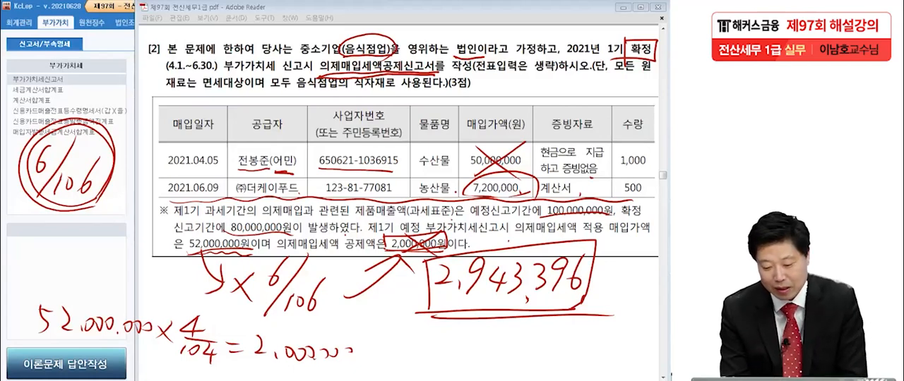
{"action": "left_click_drag", "start_coordinate": [253, 367], "coordinate": [367, 344]}
{"action": "left_click_drag", "start_coordinate": [161, 364], "coordinate": [247, 309]}
{"action": "left_click_drag", "start_coordinate": [65, 346], "coordinate": [126, 308]}
{"action": "left_click_drag", "start_coordinate": [68, 299], "coordinate": [144, 366]}
{"action": "left_click_drag", "start_coordinate": [174, 324], "coordinate": [232, 369]}
{"action": "left_click_drag", "start_coordinate": [256, 342], "coordinate": [349, 373]}
Step: Emphasise the boxed 2,943,396 with extra red lines, and clear all the handwritten annotations from the screen
{"action": "mouse_move", "coordinate": [425, 308]}
{"action": "left_mouse_down"}
{"action": "mouse_move", "coordinate": [421, 267]}
{"action": "mouse_move", "coordinate": [600, 246]}
{"action": "mouse_move", "coordinate": [607, 300]}
{"action": "left_mouse_up"}
{"action": "left_click_drag", "start_coordinate": [427, 309], "coordinate": [575, 313]}
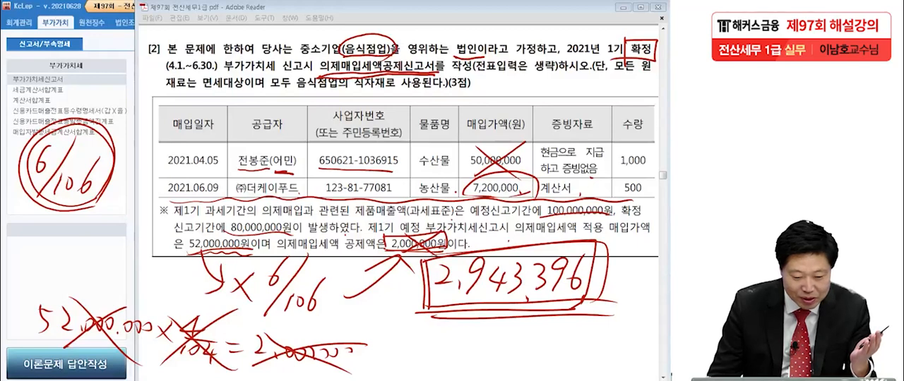
{"action": "key", "text": "Escape"}
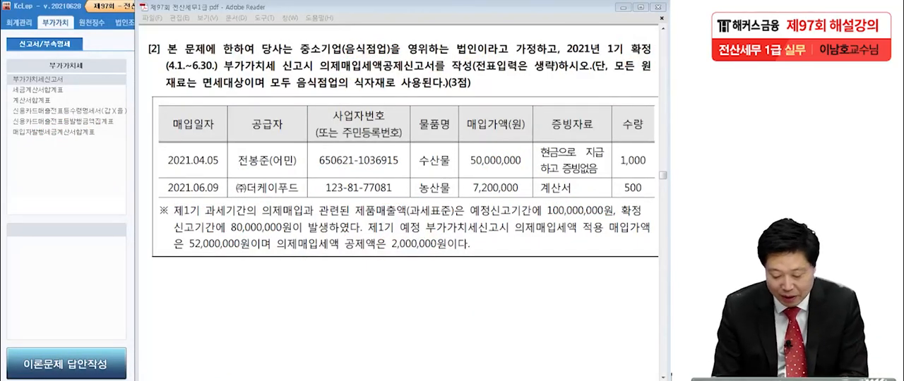
Step: Strike out the 2,000,000원 deduction in the note and handwrite 2,943,396 beneath it in red
{"action": "mouse_move", "coordinate": [393, 249]}
{"action": "left_mouse_down"}
{"action": "mouse_move", "coordinate": [435, 239]}
{"action": "mouse_move", "coordinate": [437, 249]}
{"action": "left_mouse_up"}
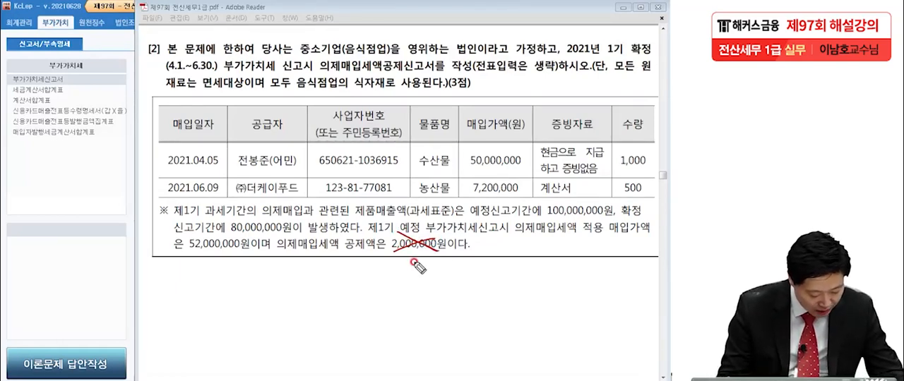
{"action": "left_click_drag", "start_coordinate": [397, 256], "coordinate": [475, 266]}
{"action": "left_click_drag", "start_coordinate": [489, 242], "coordinate": [483, 267]}
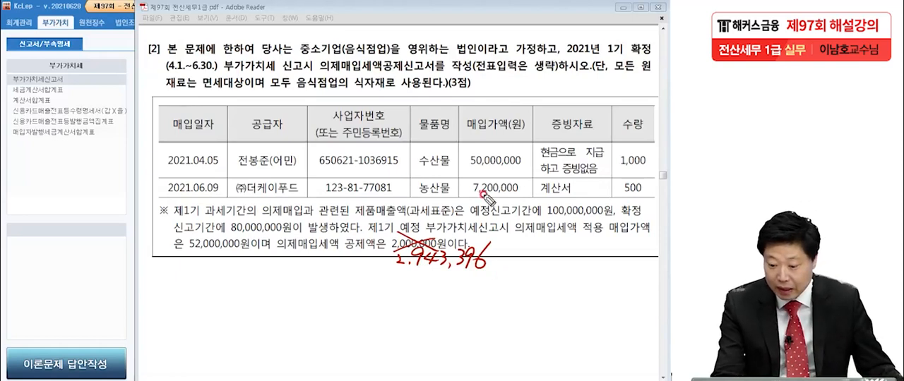
Step: Underline the 7,200,000 purchase amount in red, handwrite the deduction 407,547 over it, and box that figure
{"action": "left_click_drag", "start_coordinate": [465, 196], "coordinate": [528, 189]}
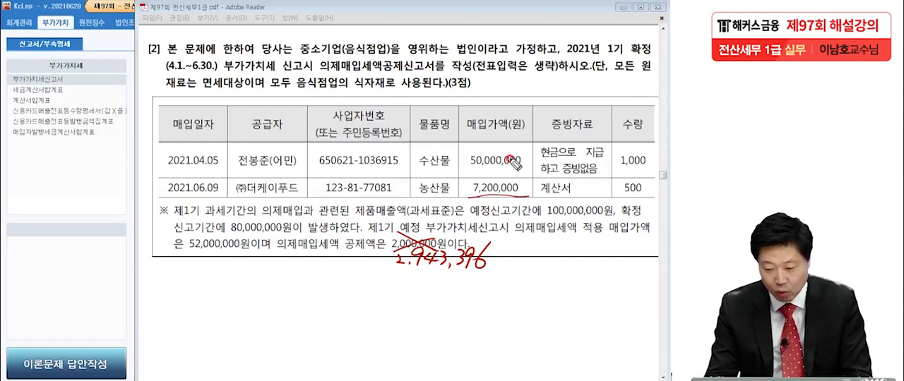
{"action": "left_click", "coordinate": [521, 185]}
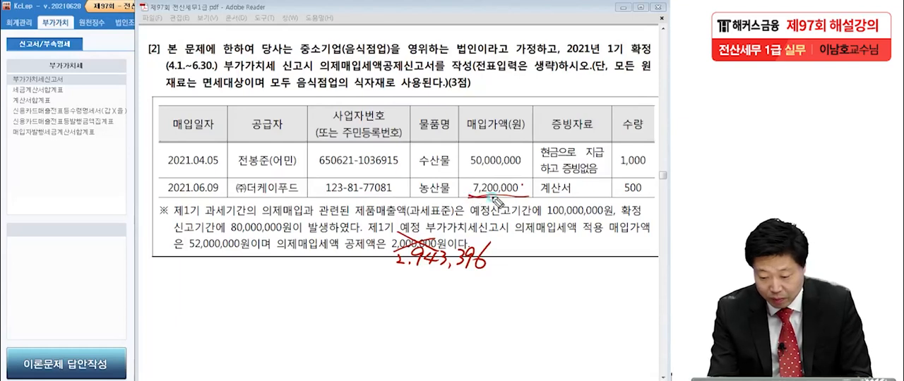
{"action": "left_click_drag", "start_coordinate": [502, 167], "coordinate": [500, 187]}
{"action": "left_click_drag", "start_coordinate": [516, 175], "coordinate": [536, 191]}
{"action": "mouse_move", "coordinate": [557, 166]}
{"action": "left_mouse_down"}
{"action": "mouse_move", "coordinate": [551, 189]}
{"action": "mouse_move", "coordinate": [595, 178]}
{"action": "left_mouse_up"}
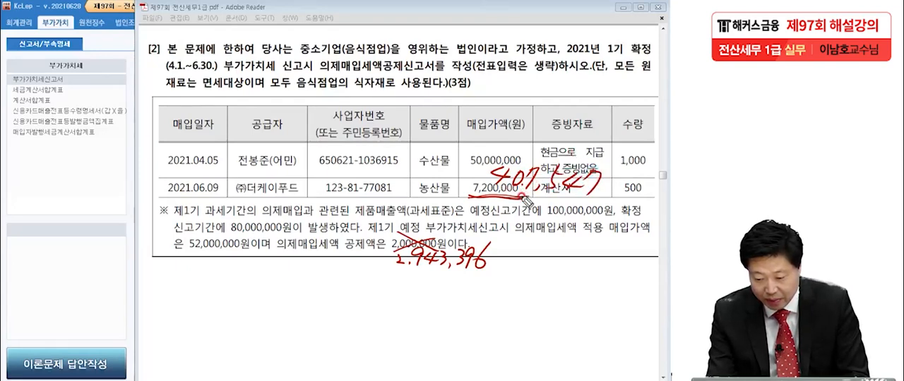
{"action": "mouse_move", "coordinate": [479, 183]}
{"action": "left_mouse_down"}
{"action": "mouse_move", "coordinate": [597, 203]}
{"action": "mouse_move", "coordinate": [483, 171]}
{"action": "mouse_move", "coordinate": [613, 161]}
{"action": "mouse_move", "coordinate": [605, 186]}
{"action": "left_mouse_up"}
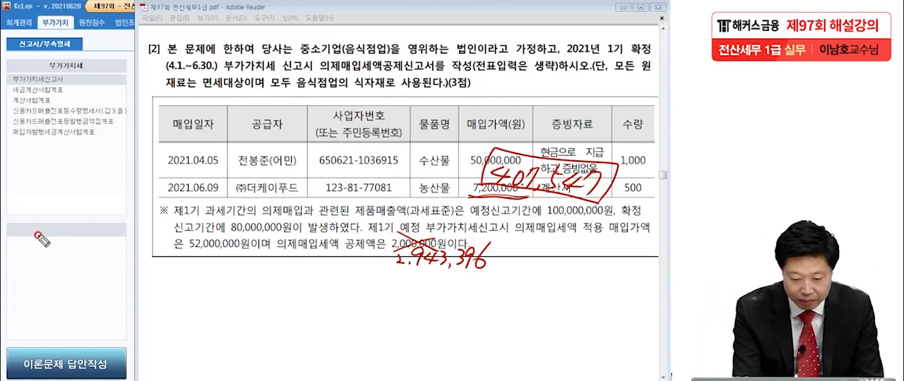
Step: Handwrite Min[㉠, ㉡] with a circled ㉠ label below it over the KcLep menu, and underline 52,000,000원 in the note
{"action": "mouse_move", "coordinate": [26, 163]}
{"action": "left_mouse_down"}
{"action": "mouse_move", "coordinate": [50, 189]}
{"action": "mouse_move", "coordinate": [82, 162]}
{"action": "mouse_move", "coordinate": [103, 185]}
{"action": "mouse_move", "coordinate": [122, 152]}
{"action": "mouse_move", "coordinate": [84, 145]}
{"action": "mouse_move", "coordinate": [73, 195]}
{"action": "mouse_move", "coordinate": [141, 146]}
{"action": "mouse_move", "coordinate": [147, 188]}
{"action": "left_mouse_up"}
{"action": "left_click_drag", "start_coordinate": [11, 229], "coordinate": [29, 216]}
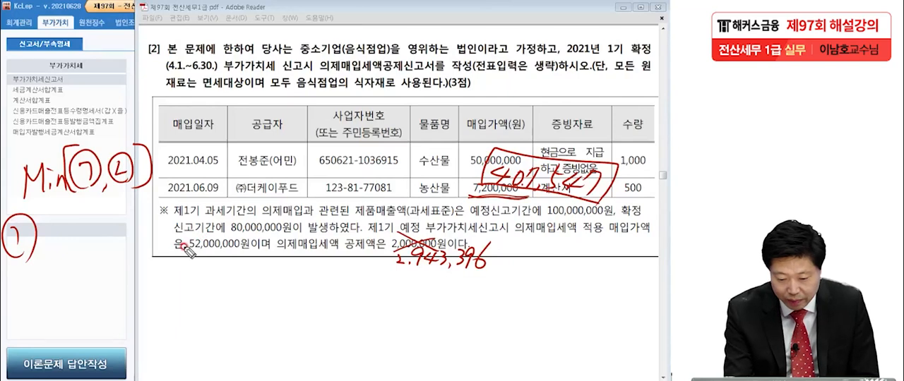
{"action": "left_click_drag", "start_coordinate": [190, 249], "coordinate": [247, 250]}
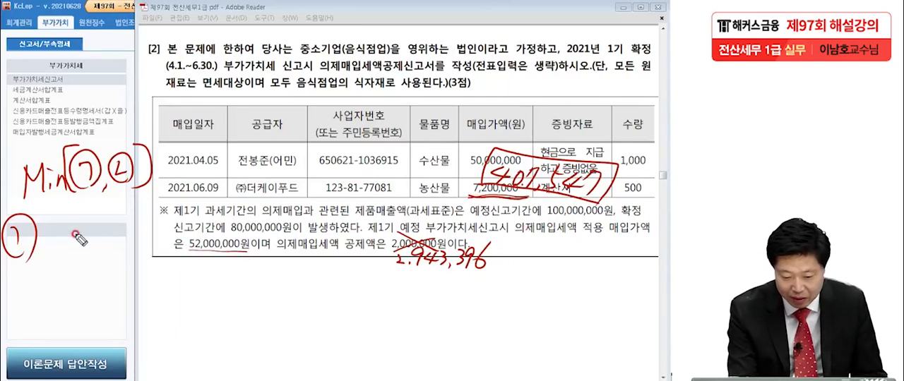
Step: Handwrite the ㉠ calculation's first part, 59,200,000 × 6/106, followed by a minus sign
{"action": "mouse_move", "coordinate": [64, 210]}
{"action": "left_mouse_down"}
{"action": "mouse_move", "coordinate": [63, 231]}
{"action": "mouse_move", "coordinate": [76, 208]}
{"action": "left_mouse_up"}
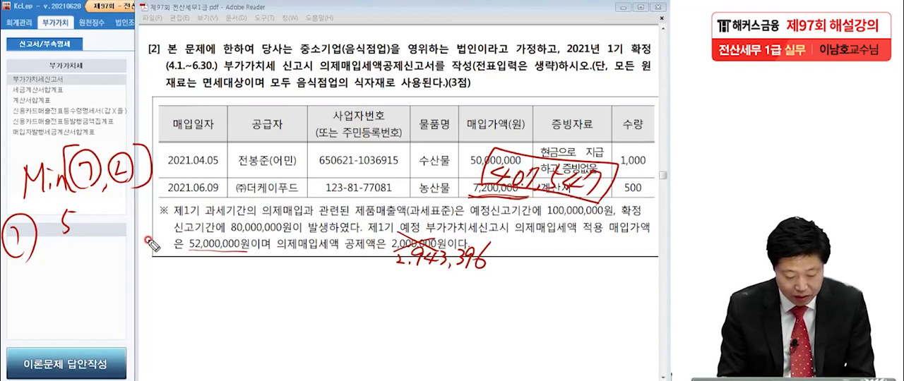
{"action": "left_click_drag", "start_coordinate": [84, 205], "coordinate": [89, 230]}
{"action": "mouse_move", "coordinate": [94, 209]}
{"action": "left_mouse_down"}
{"action": "mouse_move", "coordinate": [98, 218]}
{"action": "mouse_move", "coordinate": [160, 211]}
{"action": "left_mouse_up"}
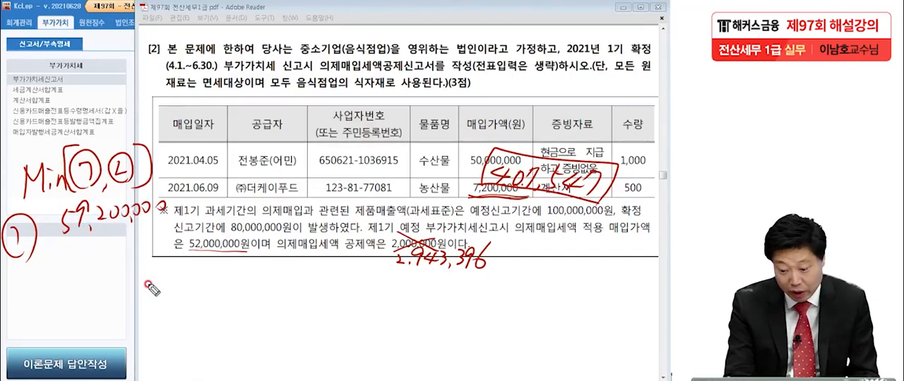
{"action": "mouse_move", "coordinate": [195, 191]}
{"action": "left_mouse_down"}
{"action": "mouse_move", "coordinate": [177, 209]}
{"action": "mouse_move", "coordinate": [195, 208]}
{"action": "left_mouse_up"}
{"action": "left_click_drag", "start_coordinate": [203, 195], "coordinate": [249, 185]}
{"action": "mouse_move", "coordinate": [211, 199]}
{"action": "left_mouse_down"}
{"action": "mouse_move", "coordinate": [208, 214]}
{"action": "mouse_move", "coordinate": [220, 202]}
{"action": "mouse_move", "coordinate": [244, 212]}
{"action": "mouse_move", "coordinate": [251, 192]}
{"action": "mouse_move", "coordinate": [236, 209]}
{"action": "mouse_move", "coordinate": [241, 201]}
{"action": "left_mouse_up"}
{"action": "left_click_drag", "start_coordinate": [229, 161], "coordinate": [226, 170]}
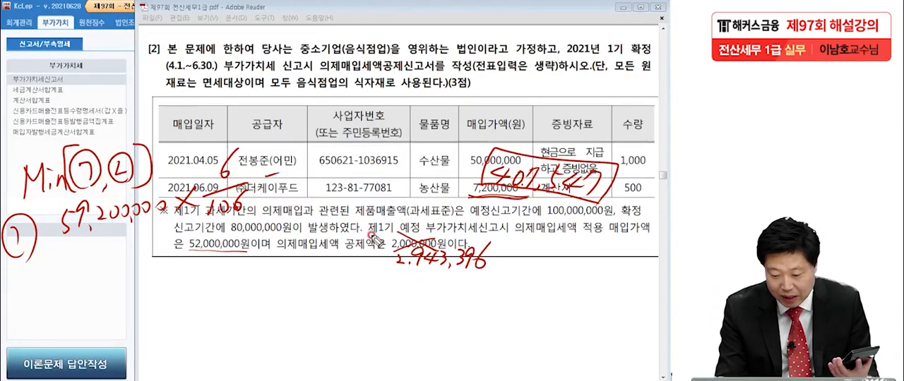
Step: Complete the ㉠ calculation by handwriting 2,943,396 = 407,547 across the purchase table's header
{"action": "left_click_drag", "start_coordinate": [295, 158], "coordinate": [304, 175]}
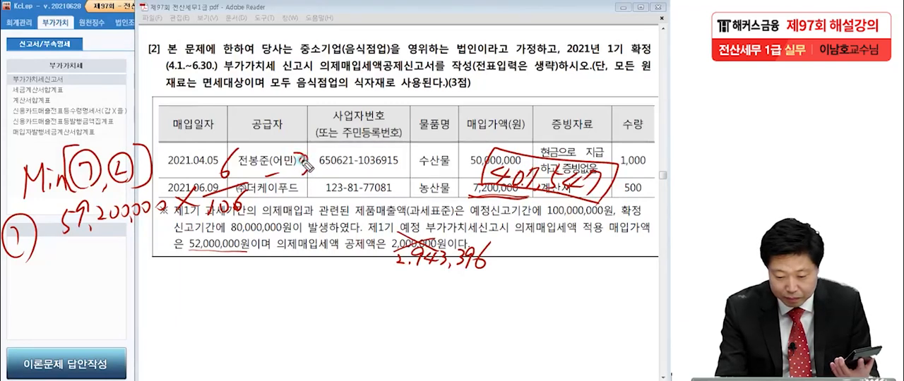
{"action": "mouse_move", "coordinate": [277, 135]}
{"action": "left_mouse_down"}
{"action": "mouse_move", "coordinate": [295, 145]}
{"action": "mouse_move", "coordinate": [321, 124]}
{"action": "mouse_move", "coordinate": [337, 135]}
{"action": "mouse_move", "coordinate": [353, 119]}
{"action": "mouse_move", "coordinate": [338, 137]}
{"action": "mouse_move", "coordinate": [364, 139]}
{"action": "left_mouse_up"}
{"action": "left_click_drag", "start_coordinate": [372, 111], "coordinate": [381, 130]}
{"action": "left_click_drag", "start_coordinate": [403, 106], "coordinate": [408, 131]}
{"action": "mouse_move", "coordinate": [428, 93]}
{"action": "left_mouse_down"}
{"action": "mouse_move", "coordinate": [424, 129]}
{"action": "mouse_move", "coordinate": [450, 104]}
{"action": "left_mouse_up"}
{"action": "left_click_drag", "start_coordinate": [438, 115], "coordinate": [452, 111]}
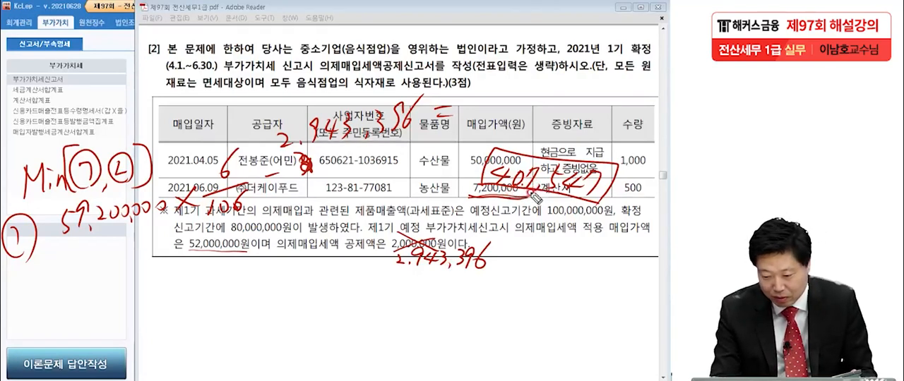
{"action": "mouse_move", "coordinate": [487, 91]}
{"action": "left_mouse_down"}
{"action": "mouse_move", "coordinate": [503, 108]}
{"action": "mouse_move", "coordinate": [529, 86]}
{"action": "mouse_move", "coordinate": [547, 110]}
{"action": "mouse_move", "coordinate": [571, 78]}
{"action": "mouse_move", "coordinate": [598, 74]}
{"action": "mouse_move", "coordinate": [597, 104]}
{"action": "mouse_move", "coordinate": [608, 86]}
{"action": "mouse_move", "coordinate": [621, 111]}
{"action": "left_mouse_up"}
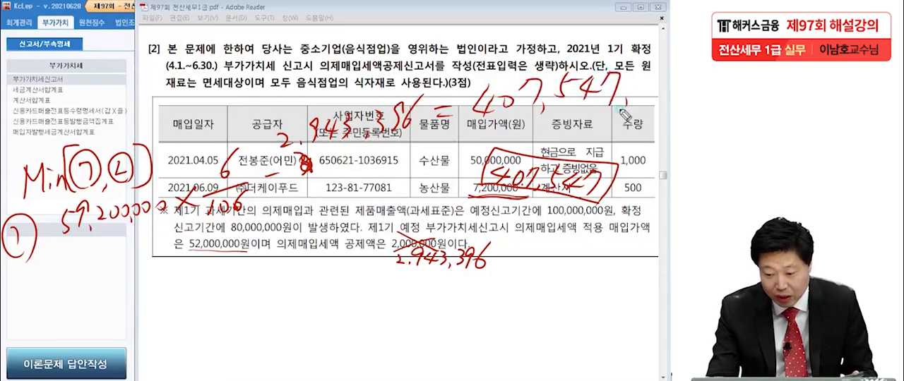
Step: Double-underline the handwritten ㉠ result 407,547 and add short tick marks at its end
{"action": "left_click_drag", "start_coordinate": [470, 130], "coordinate": [617, 110]}
{"action": "left_click_drag", "start_coordinate": [471, 137], "coordinate": [625, 119]}
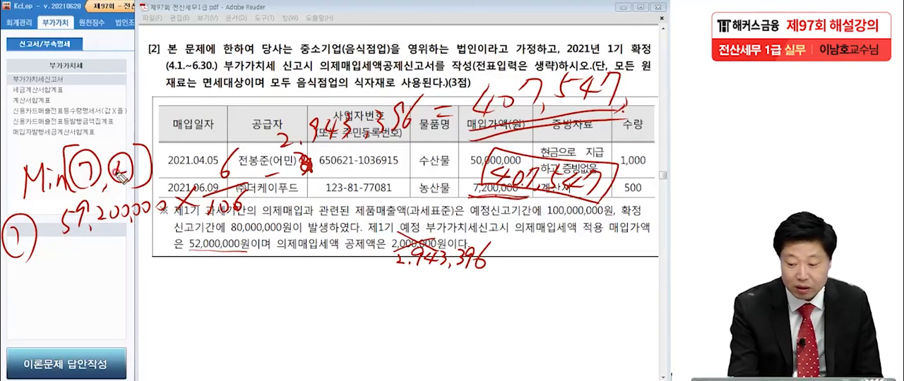
{"action": "left_click_drag", "start_coordinate": [621, 101], "coordinate": [620, 112]}
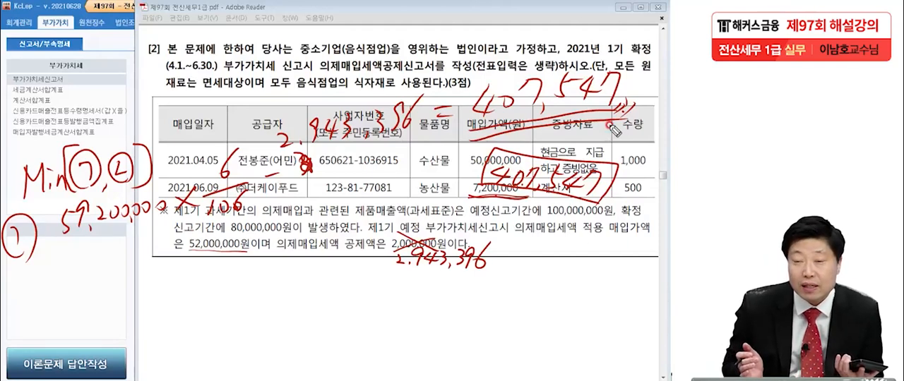
Step: Handwrite a circled ㉡ label below ㉠ and the limit calculation's first part, (180,000,000 × 40%) × 6/106
{"action": "mouse_move", "coordinate": [30, 302]}
{"action": "left_mouse_down"}
{"action": "mouse_move", "coordinate": [33, 321]}
{"action": "mouse_move", "coordinate": [47, 325]}
{"action": "mouse_move", "coordinate": [17, 304]}
{"action": "mouse_move", "coordinate": [52, 319]}
{"action": "left_mouse_up"}
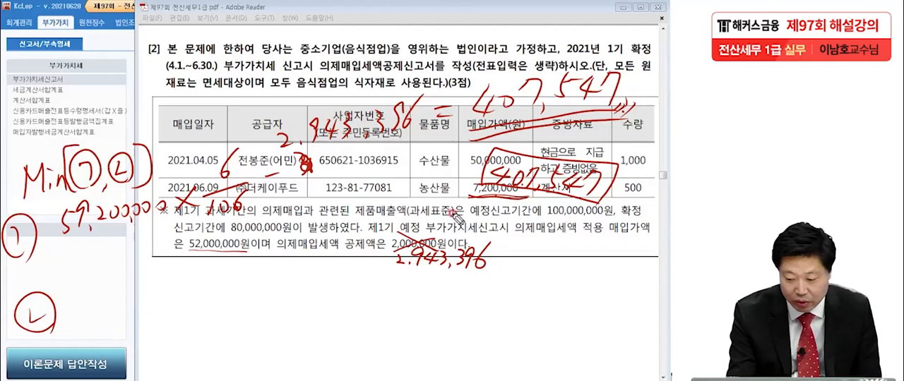
{"action": "mouse_move", "coordinate": [88, 293]}
{"action": "left_mouse_down"}
{"action": "mouse_move", "coordinate": [86, 313]}
{"action": "mouse_move", "coordinate": [132, 300]}
{"action": "mouse_move", "coordinate": [171, 305]}
{"action": "mouse_move", "coordinate": [188, 293]}
{"action": "mouse_move", "coordinate": [245, 298]}
{"action": "mouse_move", "coordinate": [276, 280]}
{"action": "left_mouse_up"}
{"action": "mouse_move", "coordinate": [295, 268]}
{"action": "left_mouse_down"}
{"action": "mouse_move", "coordinate": [269, 307]}
{"action": "mouse_move", "coordinate": [286, 303]}
{"action": "left_mouse_up"}
{"action": "left_click_drag", "start_coordinate": [89, 272], "coordinate": [91, 350]}
{"action": "left_click_drag", "start_coordinate": [305, 258], "coordinate": [304, 322]}
{"action": "mouse_move", "coordinate": [313, 282]}
{"action": "left_mouse_down"}
{"action": "mouse_move", "coordinate": [337, 316]}
{"action": "mouse_move", "coordinate": [316, 319]}
{"action": "left_mouse_up"}
{"action": "left_click_drag", "start_coordinate": [349, 300], "coordinate": [404, 291]}
{"action": "left_click_drag", "start_coordinate": [343, 313], "coordinate": [345, 331]}
{"action": "left_click_drag", "start_coordinate": [361, 315], "coordinate": [376, 319]}
{"action": "left_click_drag", "start_coordinate": [369, 271], "coordinate": [363, 283]}
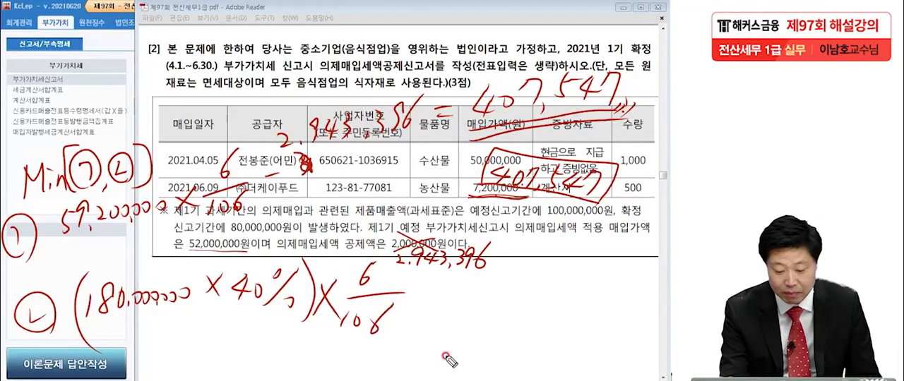
Step: Extend the ㉡ calculation with − 2,943,396 = and draw a thick empty red box for its result
{"action": "left_click_drag", "start_coordinate": [418, 301], "coordinate": [437, 300]}
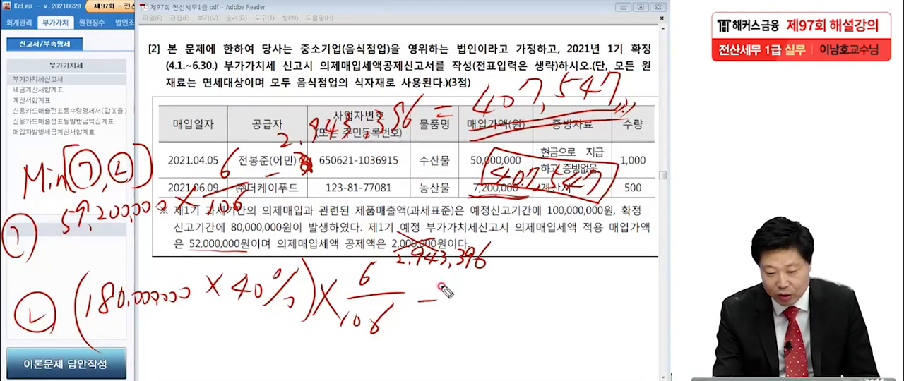
{"action": "left_click_drag", "start_coordinate": [440, 299], "coordinate": [456, 308]}
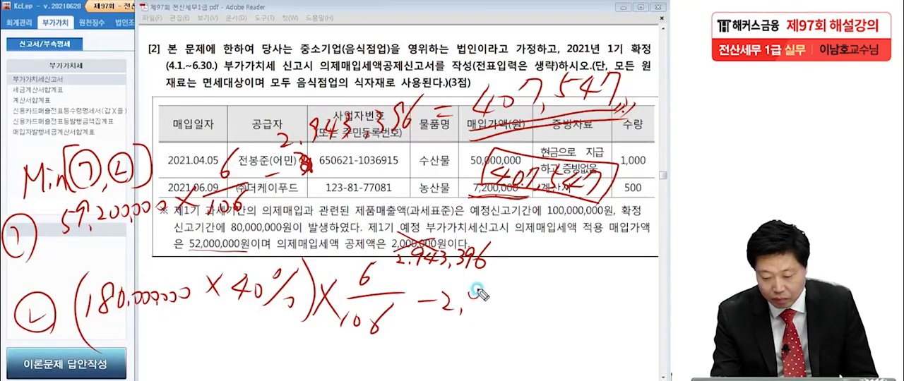
{"action": "mouse_move", "coordinate": [492, 295]}
{"action": "left_mouse_down"}
{"action": "mouse_move", "coordinate": [486, 315]}
{"action": "mouse_move", "coordinate": [539, 304]}
{"action": "left_mouse_up"}
{"action": "mouse_move", "coordinate": [547, 281]}
{"action": "left_mouse_down"}
{"action": "mouse_move", "coordinate": [543, 311]}
{"action": "mouse_move", "coordinate": [567, 293]}
{"action": "mouse_move", "coordinate": [569, 303]}
{"action": "left_mouse_up"}
{"action": "mouse_move", "coordinate": [590, 254]}
{"action": "left_mouse_down"}
{"action": "mouse_move", "coordinate": [579, 329]}
{"action": "mouse_move", "coordinate": [644, 331]}
{"action": "left_mouse_up"}
{"action": "left_click_drag", "start_coordinate": [573, 323], "coordinate": [641, 329]}
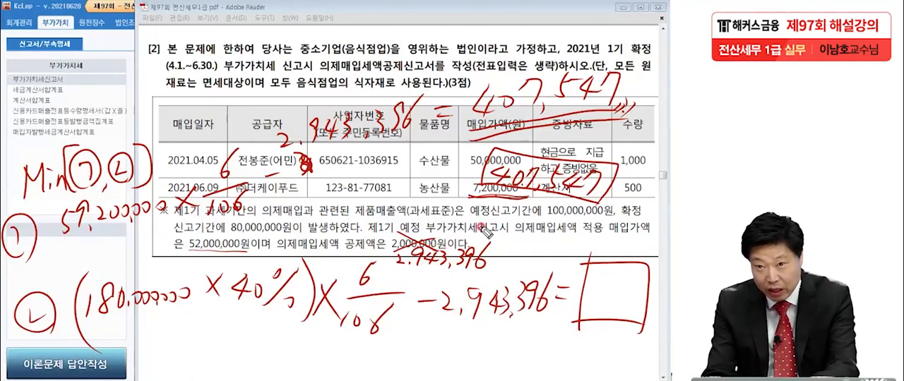
{"action": "mouse_move", "coordinate": [580, 258]}
{"action": "left_mouse_down"}
{"action": "mouse_move", "coordinate": [575, 323]}
{"action": "mouse_move", "coordinate": [639, 262]}
{"action": "mouse_move", "coordinate": [643, 331]}
{"action": "left_mouse_up"}
{"action": "left_click_drag", "start_coordinate": [575, 325], "coordinate": [639, 326]}
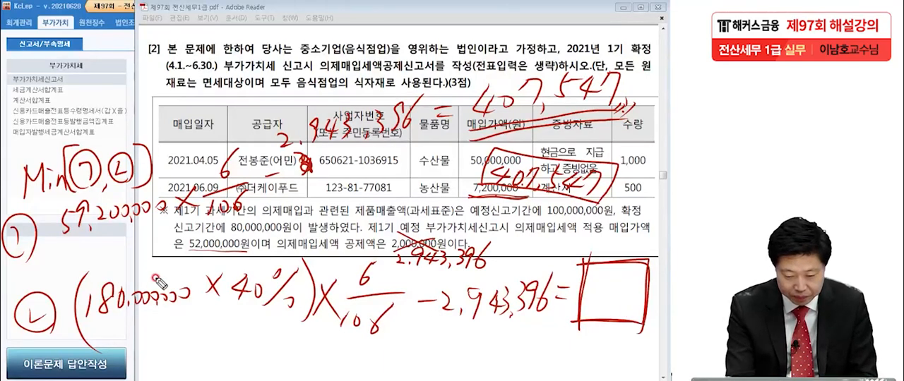
Step: Handwrite 72,000,000 above 180,000,000 × 40%, then underline the ㉡ calculation's first part and write 4,075,471 below it
{"action": "mouse_move", "coordinate": [153, 259]}
{"action": "left_mouse_down"}
{"action": "mouse_move", "coordinate": [160, 252]}
{"action": "mouse_move", "coordinate": [151, 273]}
{"action": "mouse_move", "coordinate": [240, 251]}
{"action": "left_mouse_up"}
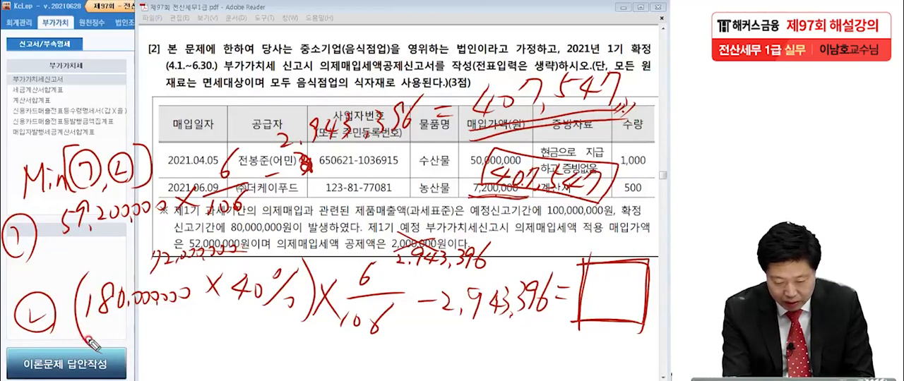
{"action": "mouse_move", "coordinate": [70, 332]}
{"action": "left_mouse_down"}
{"action": "mouse_move", "coordinate": [261, 339]}
{"action": "mouse_move", "coordinate": [411, 328]}
{"action": "left_mouse_up"}
{"action": "left_click_drag", "start_coordinate": [210, 341], "coordinate": [215, 367]}
{"action": "mouse_move", "coordinate": [225, 346]}
{"action": "left_mouse_down"}
{"action": "mouse_move", "coordinate": [263, 356]}
{"action": "mouse_move", "coordinate": [300, 348]}
{"action": "mouse_move", "coordinate": [310, 363]}
{"action": "mouse_move", "coordinate": [321, 353]}
{"action": "mouse_move", "coordinate": [326, 370]}
{"action": "left_mouse_up"}
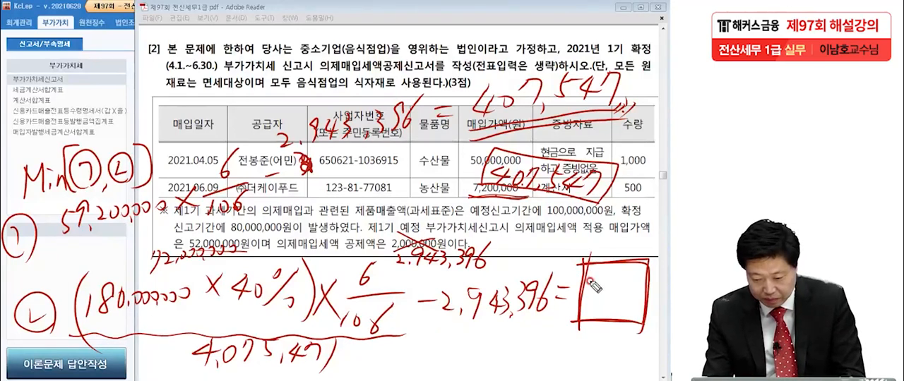
Step: Handwrite the ㉡ result 1,132,075 in the empty box and underline it
{"action": "mouse_move", "coordinate": [591, 297]}
{"action": "left_mouse_down"}
{"action": "mouse_move", "coordinate": [596, 283]}
{"action": "mouse_move", "coordinate": [618, 279]}
{"action": "mouse_move", "coordinate": [616, 297]}
{"action": "mouse_move", "coordinate": [636, 291]}
{"action": "mouse_move", "coordinate": [644, 300]}
{"action": "mouse_move", "coordinate": [628, 301]}
{"action": "mouse_move", "coordinate": [655, 290]}
{"action": "mouse_move", "coordinate": [652, 302]}
{"action": "left_mouse_up"}
{"action": "left_click_drag", "start_coordinate": [656, 285], "coordinate": [658, 311]}
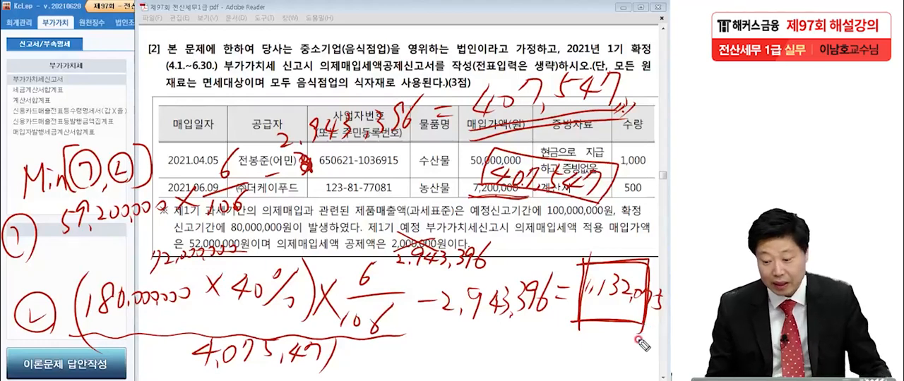
{"action": "left_click_drag", "start_coordinate": [580, 326], "coordinate": [658, 327]}
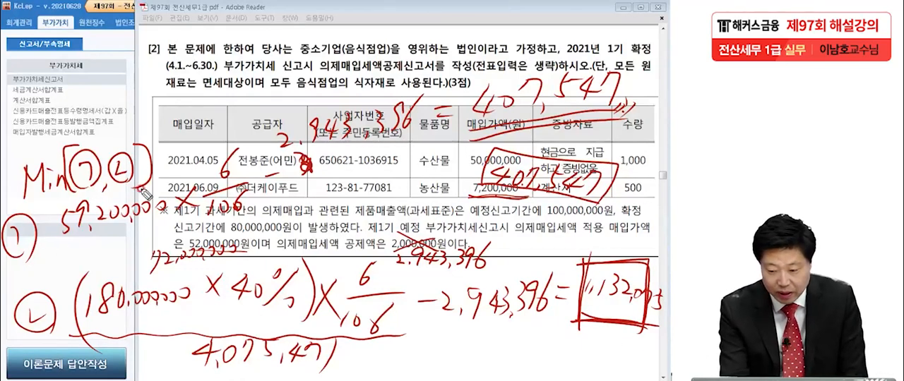
Step: Mark the ㉠ result 407,547 as the smaller amount with extra strokes and a red box around it
{"action": "left_click_drag", "start_coordinate": [624, 104], "coordinate": [613, 117]}
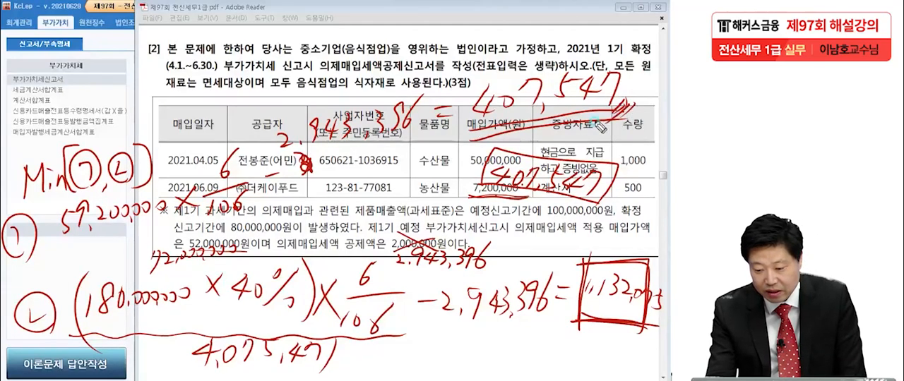
{"action": "mouse_move", "coordinate": [466, 79]}
{"action": "left_mouse_down"}
{"action": "mouse_move", "coordinate": [464, 72]}
{"action": "mouse_move", "coordinate": [627, 104]}
{"action": "left_mouse_up"}
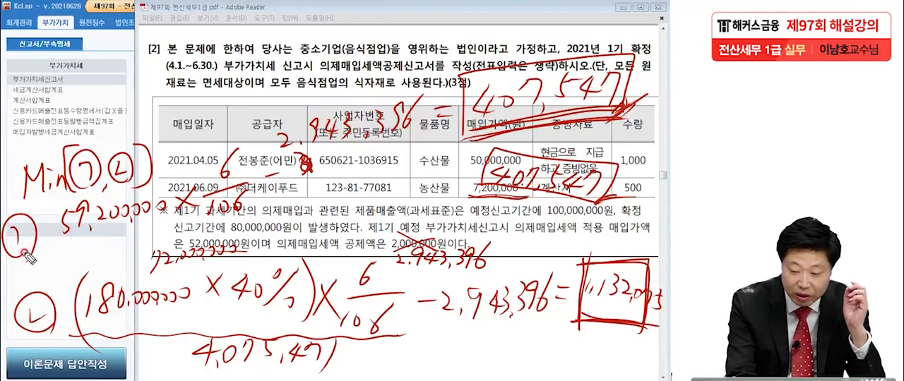
{"action": "left_click_drag", "start_coordinate": [635, 99], "coordinate": [604, 120]}
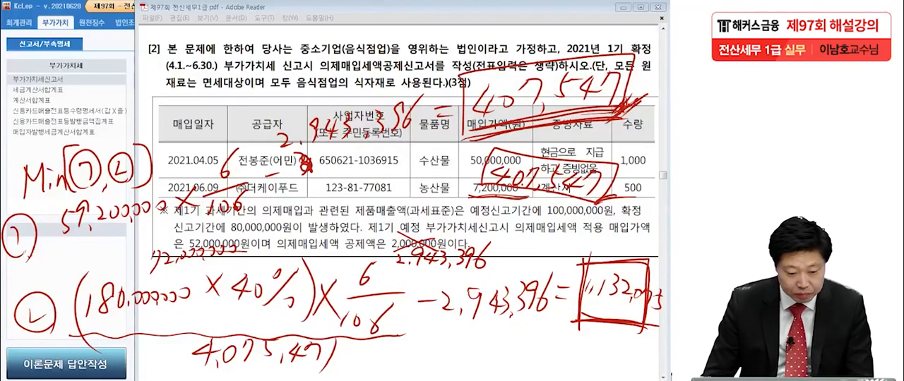
Step: Clear all handwriting and open KcLep's 의제매입세액공제신고서 for the period April to June 2021
{"action": "key", "text": "Escape"}
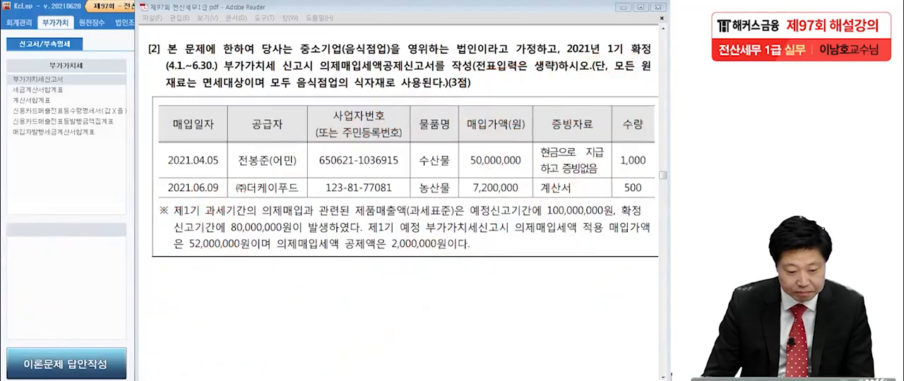
{"action": "left_click", "coordinate": [62, 181]}
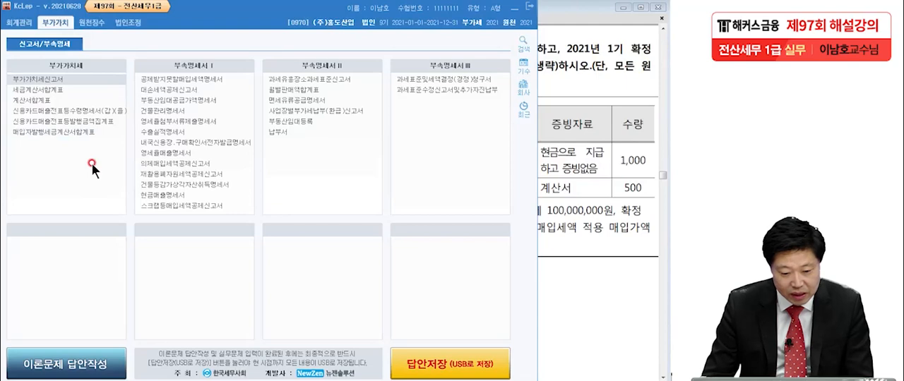
{"action": "left_click", "coordinate": [167, 163]}
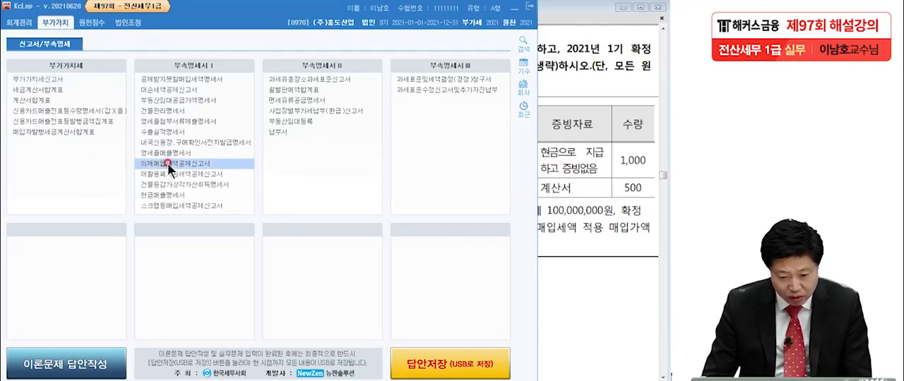
{"action": "type", "text": "04"}
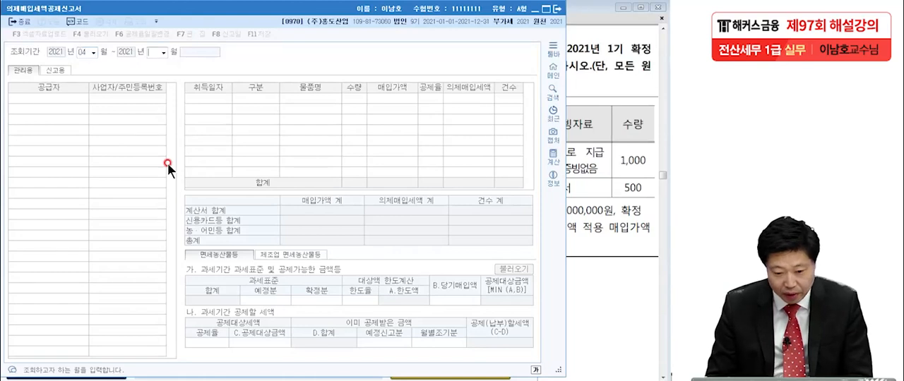
{"action": "type", "text": "6"}
{"action": "key", "text": "Return"}
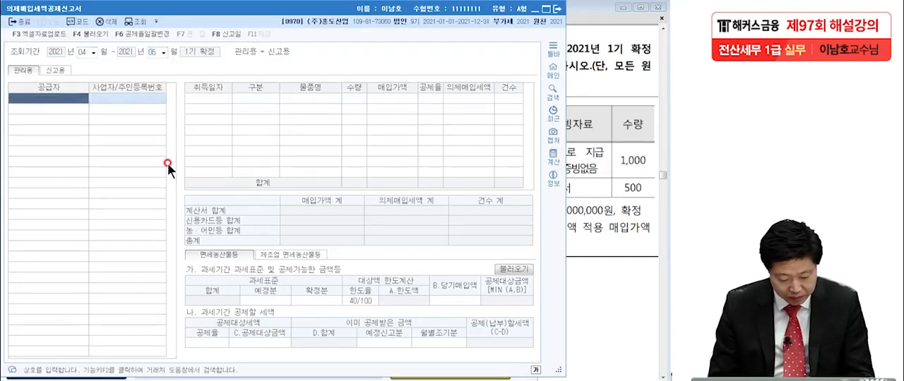
Step: Look up the trading partners starting with 더 and enter (주)더케이푸드 as the supplier
{"action": "key", "text": "F2"}
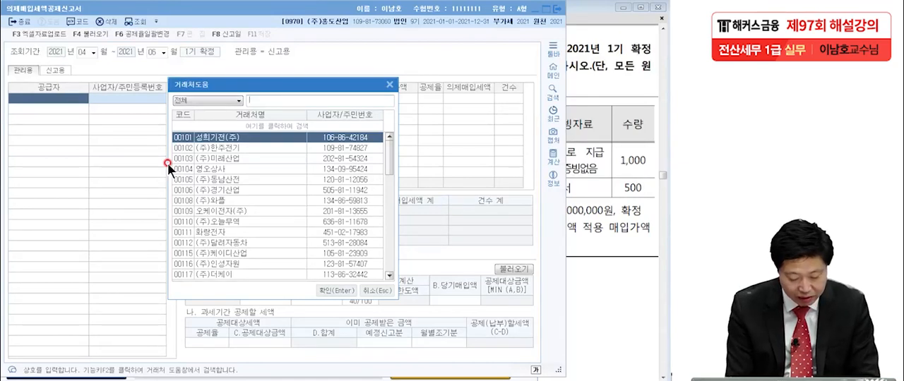
{"action": "type", "text": "더"}
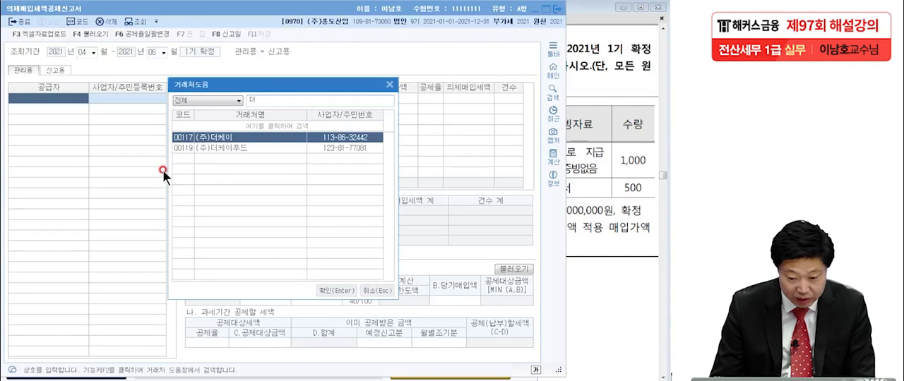
{"action": "double_click", "coordinate": [195, 149]}
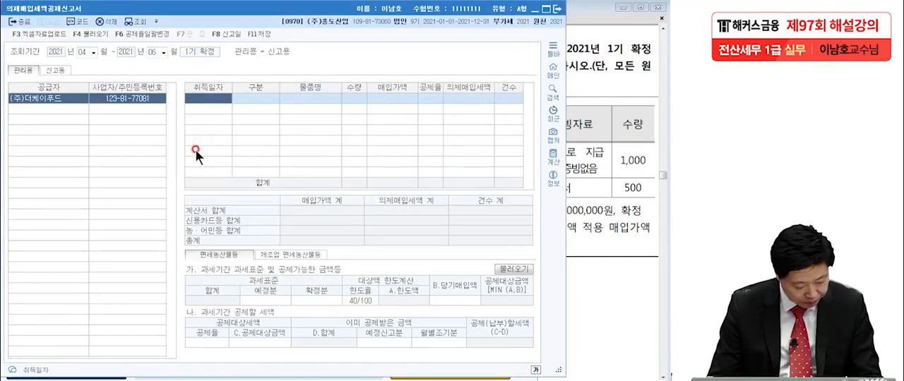
Step: Enter the supplier's purchase with acquisition date 2021-06-09, type 계산서 and item name 농산물
{"action": "type", "text": "2021-06-"}
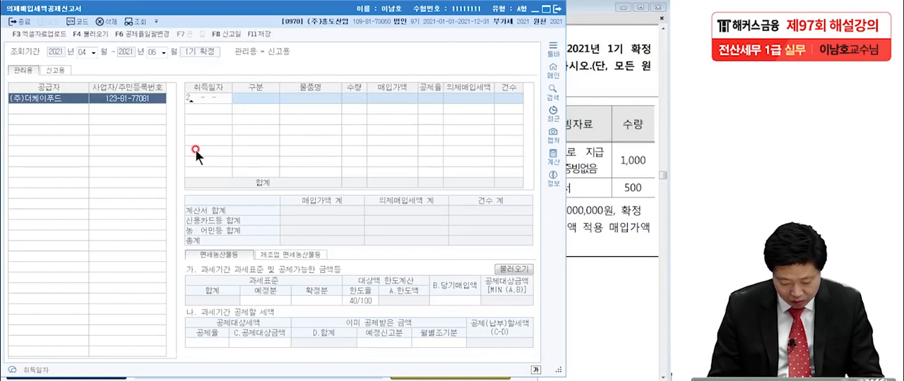
{"action": "type", "text": "09"}
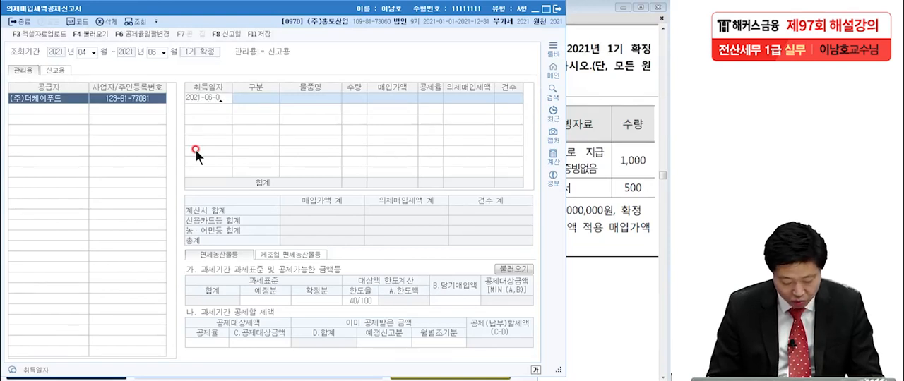
{"action": "key", "text": "Return"}
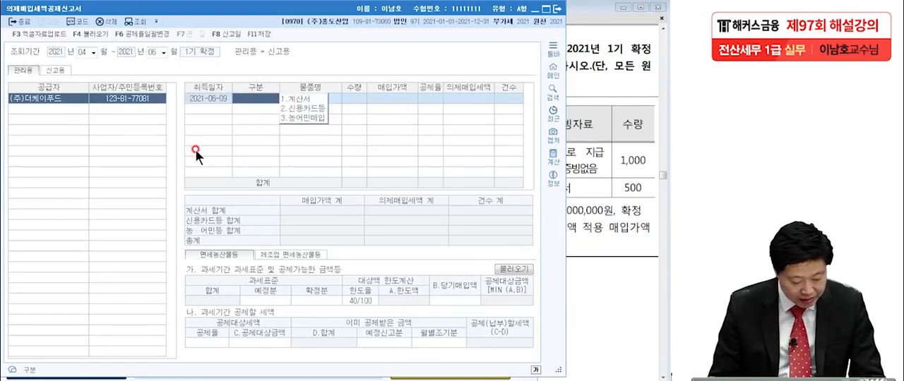
{"action": "left_click", "coordinate": [298, 98]}
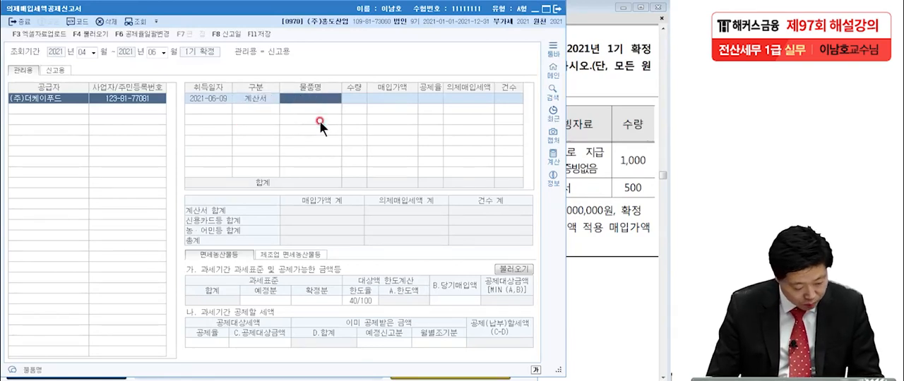
{"action": "type", "text": "농ㅅ"}
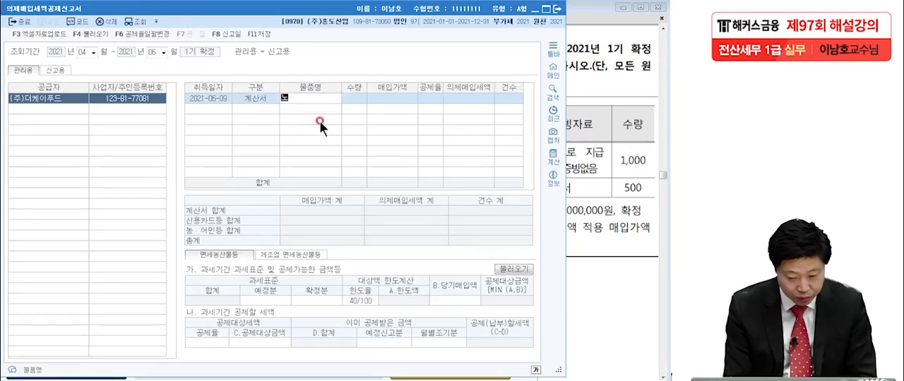
{"action": "type", "text": "산물"}
{"action": "key", "text": "Return"}
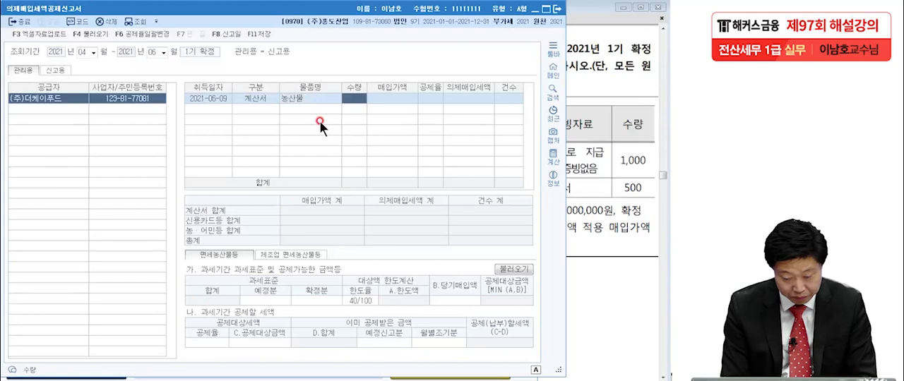
Step: Complete the 농산물 purchase row with quantity 500, purchase amount 7,200,000 and deduction rate 6/106
{"action": "type", "text": "500"}
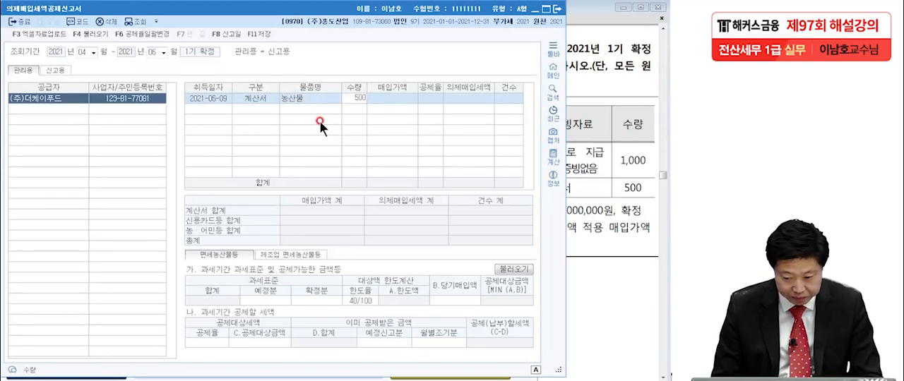
{"action": "key", "text": "Return"}
{"action": "type", "text": "7"}
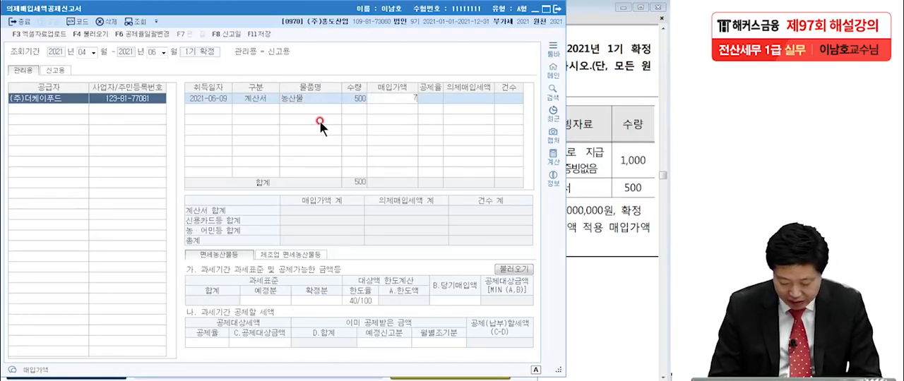
{"action": "type", "text": ",200,000"}
{"action": "key", "text": "Return"}
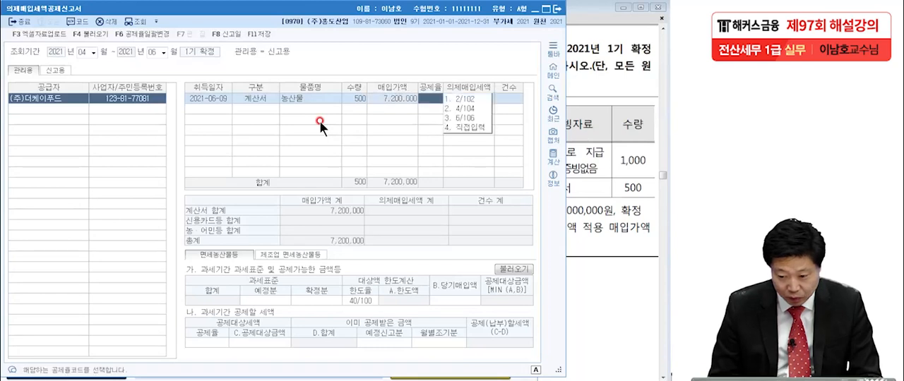
{"action": "left_click", "coordinate": [468, 119]}
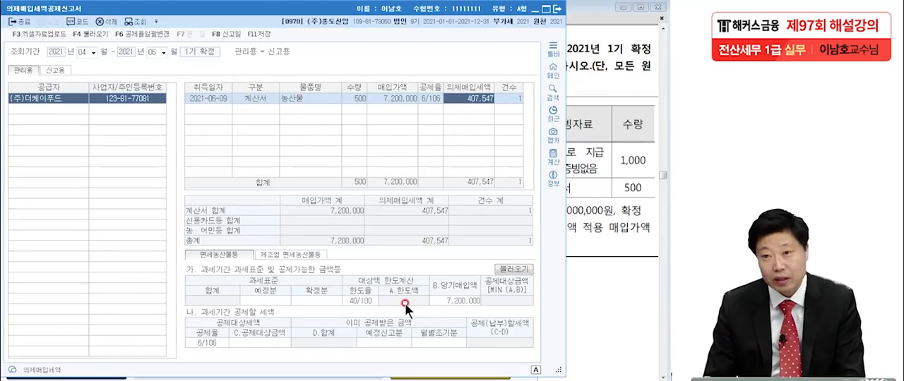
Step: Enter the tax base as 100,000,000 for 예정분 and 80,000,000 for 확정분
{"action": "left_click", "coordinate": [272, 300]}
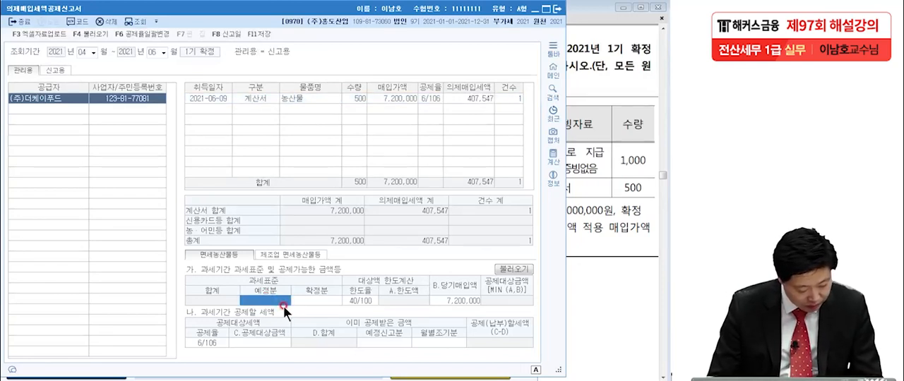
{"action": "type", "text": "100,000,000"}
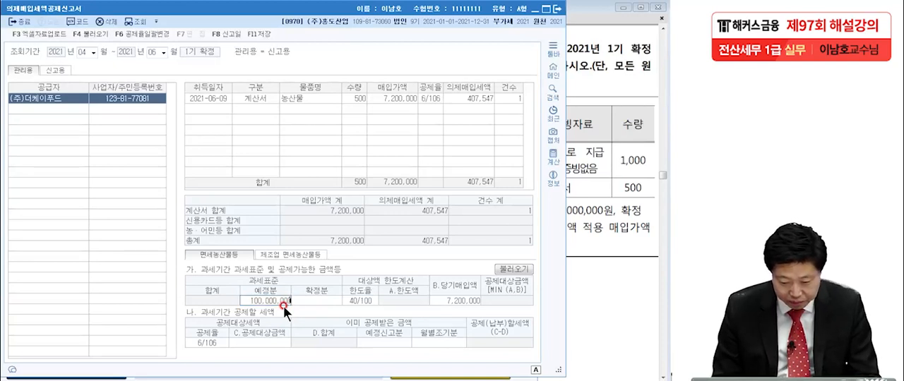
{"action": "key", "text": "Return"}
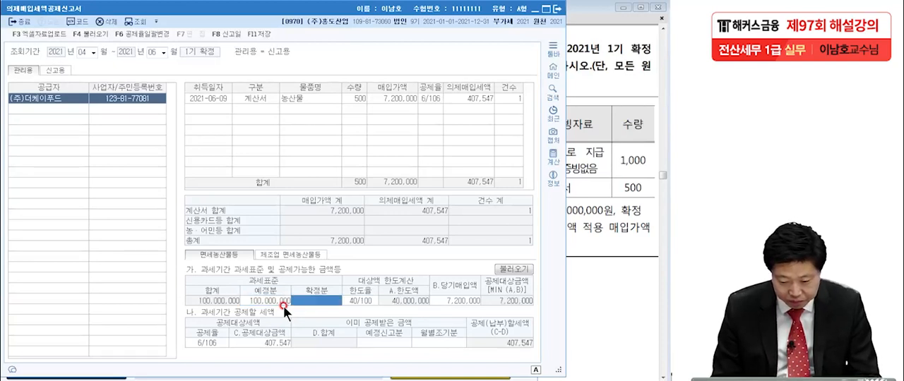
{"action": "type", "text": "80,000"}
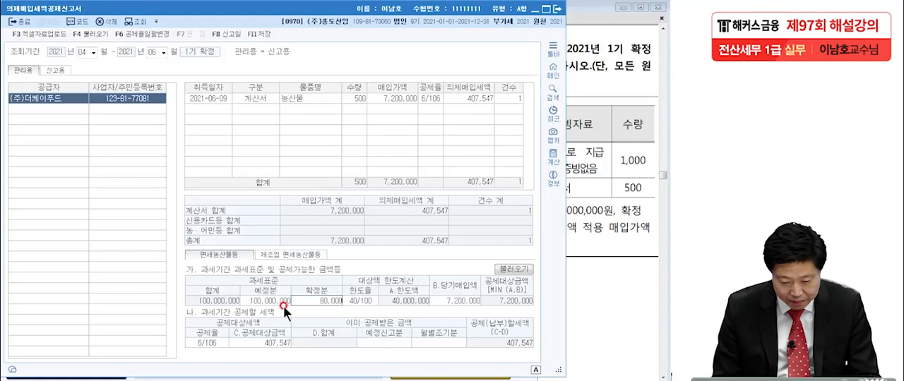
{"action": "type", "text": ",000"}
{"action": "key", "text": "Return"}
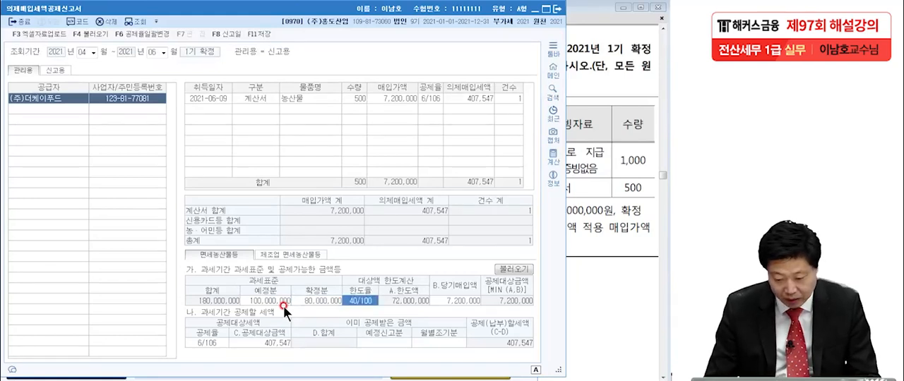
Step: Circle B.당기매입액 with the pen, underline the 계산서 합계 purchase amount and box the amount under B.당기매입액
{"action": "left_click", "coordinate": [451, 301]}
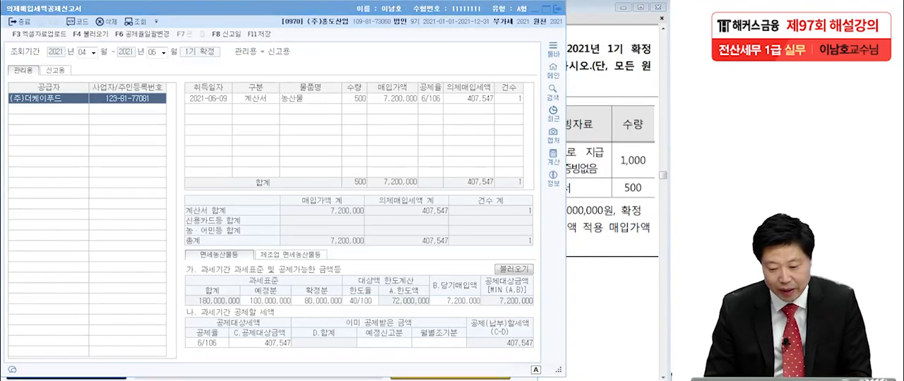
{"action": "mouse_move", "coordinate": [471, 293]}
{"action": "left_mouse_down"}
{"action": "mouse_move", "coordinate": [427, 300]}
{"action": "mouse_move", "coordinate": [487, 293]}
{"action": "mouse_move", "coordinate": [423, 300]}
{"action": "left_mouse_up"}
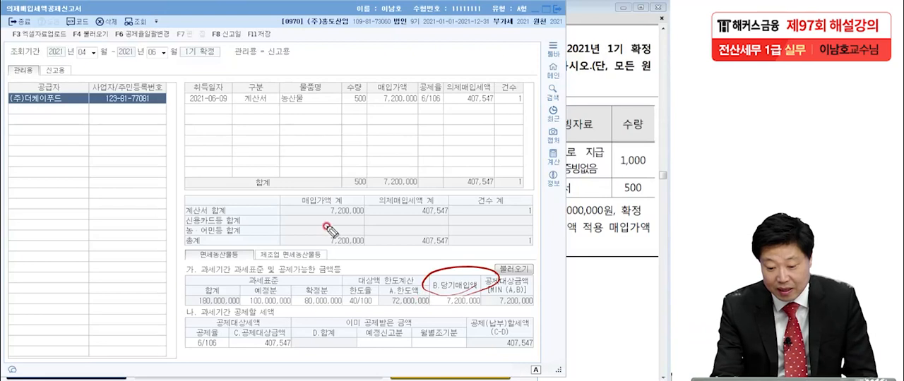
{"action": "left_click_drag", "start_coordinate": [296, 214], "coordinate": [369, 216]}
{"action": "left_click_drag", "start_coordinate": [435, 306], "coordinate": [486, 302]}
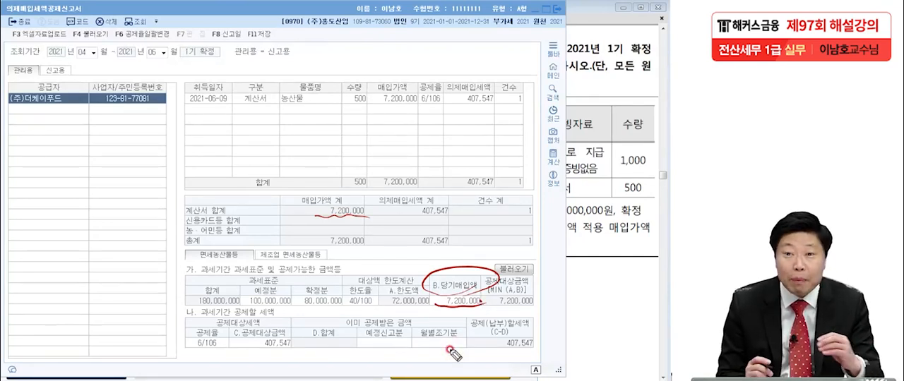
{"action": "mouse_move", "coordinate": [433, 290]}
{"action": "left_mouse_down"}
{"action": "mouse_move", "coordinate": [433, 309]}
{"action": "mouse_move", "coordinate": [483, 296]}
{"action": "left_mouse_up"}
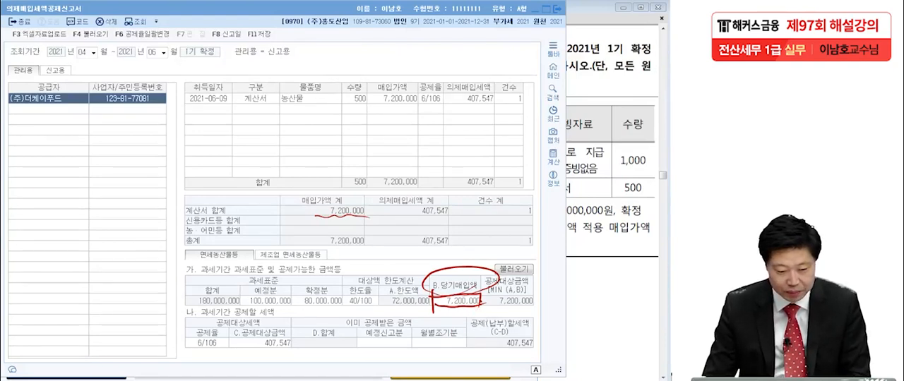
Step: Set B.당기매입액 to 59,200,000 and choose 6/106 as the 공제율 for the deductible tax
{"action": "left_click", "coordinate": [458, 301]}
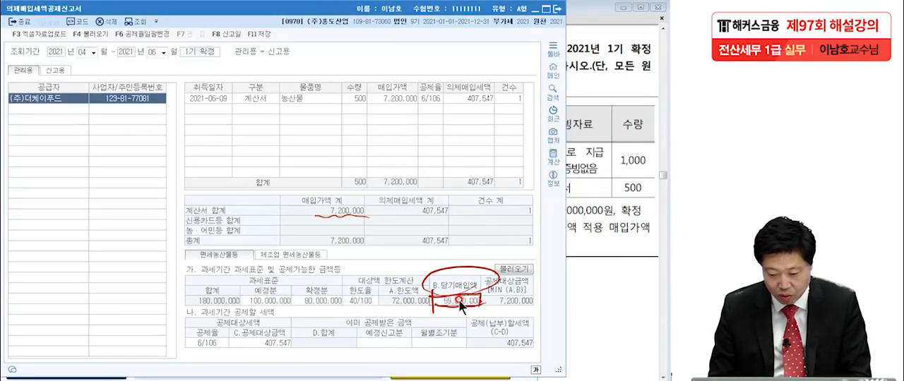
{"action": "type", "text": "59200000"}
{"action": "key", "text": "Return"}
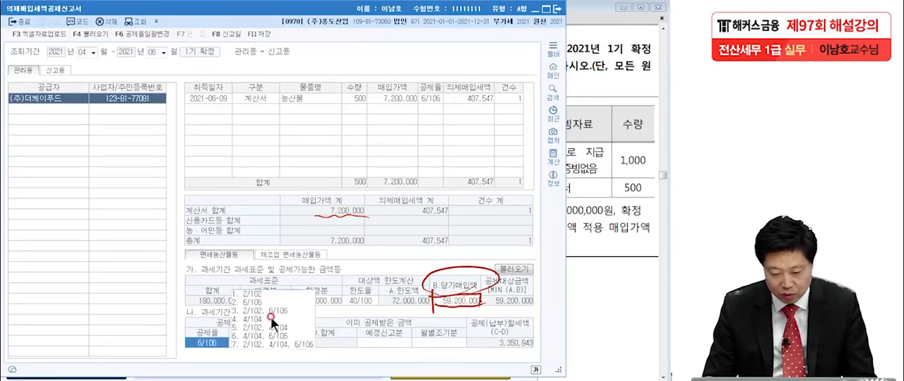
{"action": "left_click", "coordinate": [249, 301]}
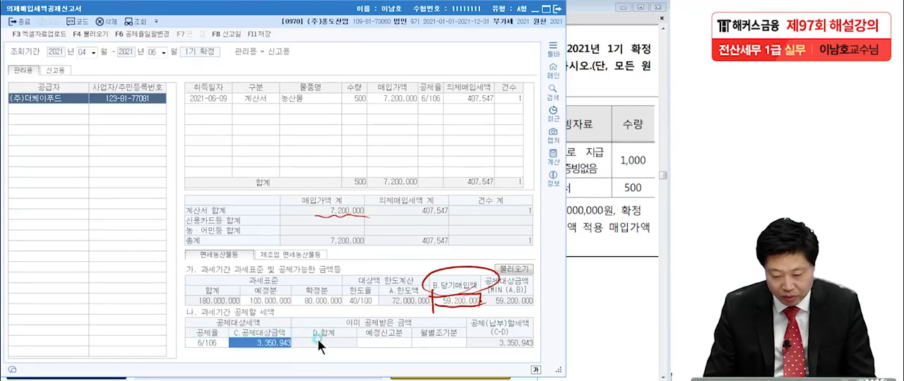
Step: Enter 2,943,396 as the 예정신고분 amount already deducted and clear the handwriting
{"action": "left_click", "coordinate": [392, 344]}
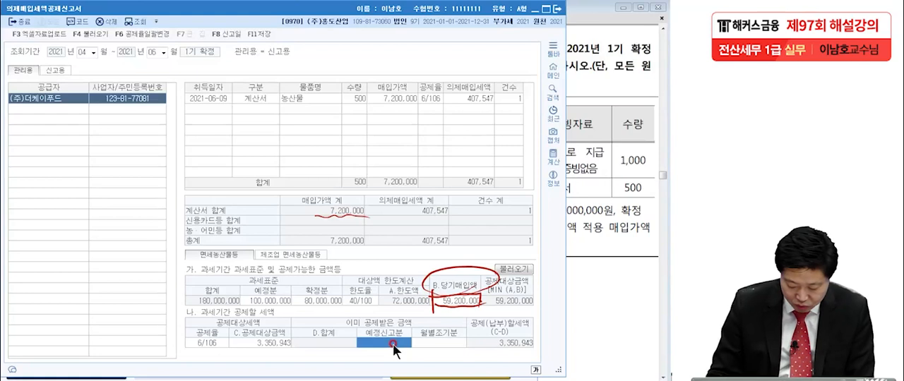
{"action": "type", "text": "2,943"}
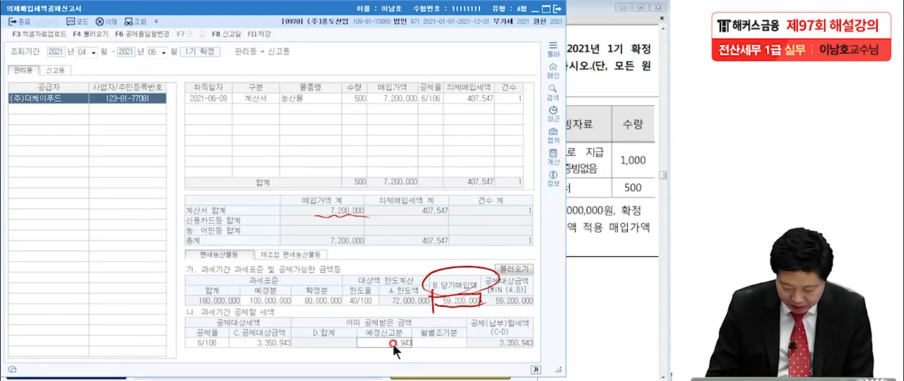
{"action": "type", "text": ",396"}
{"action": "key", "text": "Return"}
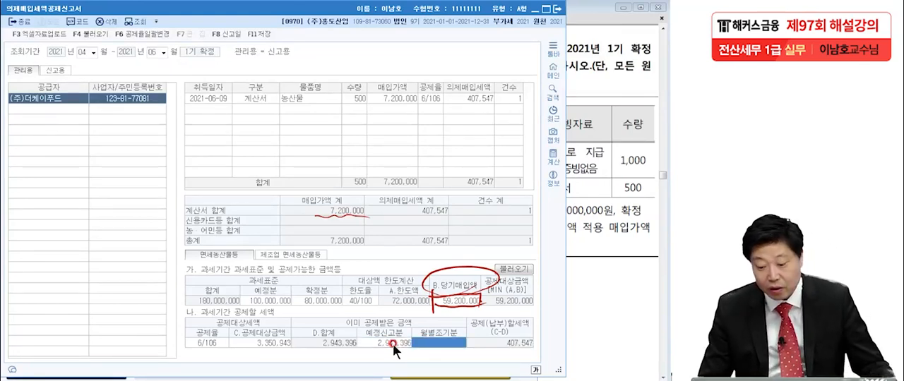
{"action": "key", "text": "Escape"}
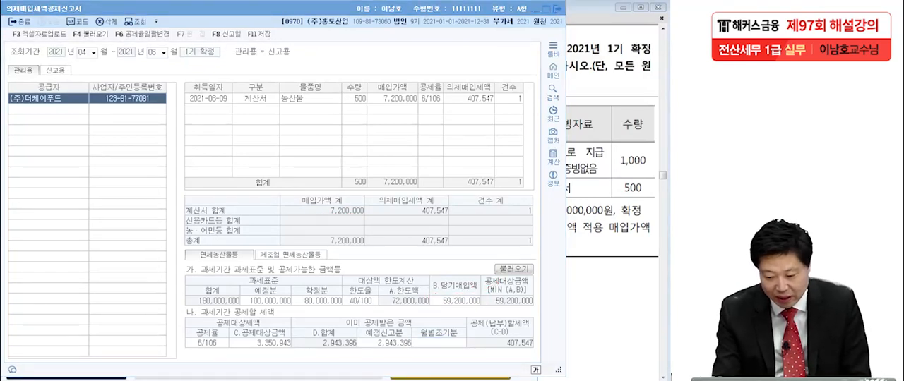
Step: Box the 의제매입세액 grand total and the 공제(납부)할세액 amount for comparison, and erase the pen marks
{"action": "left_click_drag", "start_coordinate": [395, 251], "coordinate": [454, 256]}
{"action": "mouse_move", "coordinate": [407, 227]}
{"action": "left_mouse_down"}
{"action": "mouse_move", "coordinate": [408, 268]}
{"action": "mouse_move", "coordinate": [453, 256]}
{"action": "left_mouse_up"}
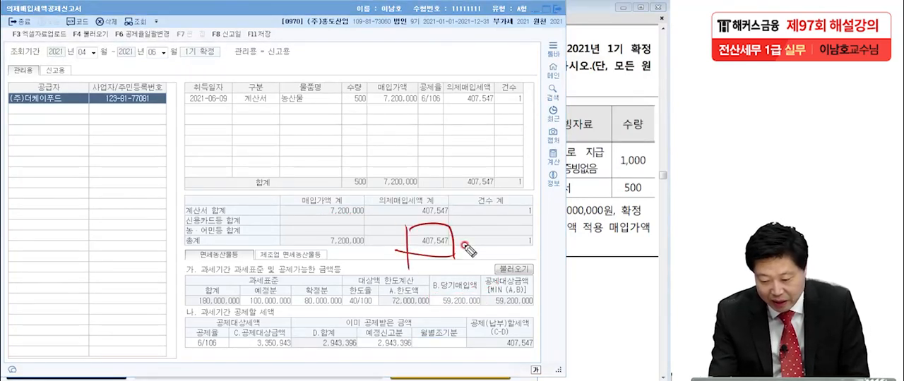
{"action": "left_click_drag", "start_coordinate": [494, 332], "coordinate": [493, 357]}
{"action": "mouse_move", "coordinate": [493, 333]}
{"action": "left_mouse_down"}
{"action": "mouse_move", "coordinate": [544, 338]}
{"action": "mouse_move", "coordinate": [542, 350]}
{"action": "mouse_move", "coordinate": [561, 360]}
{"action": "left_mouse_up"}
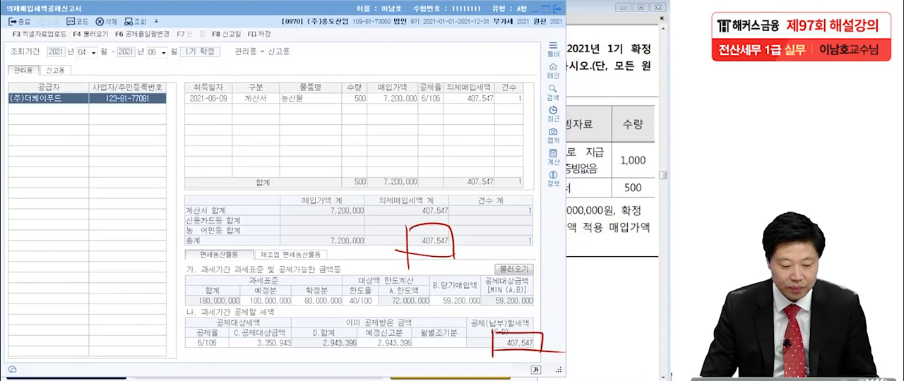
{"action": "key", "text": "Escape"}
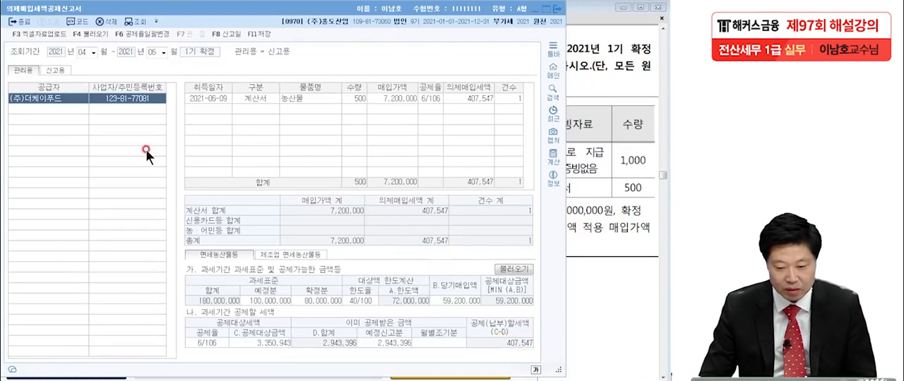
Step: Save the completed 의제매입세액공제신고서
{"action": "left_click", "coordinate": [258, 34]}
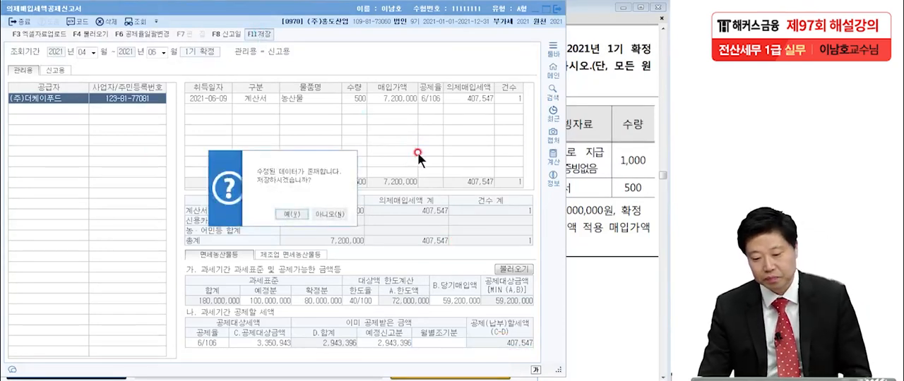
{"action": "left_click", "coordinate": [297, 213]}
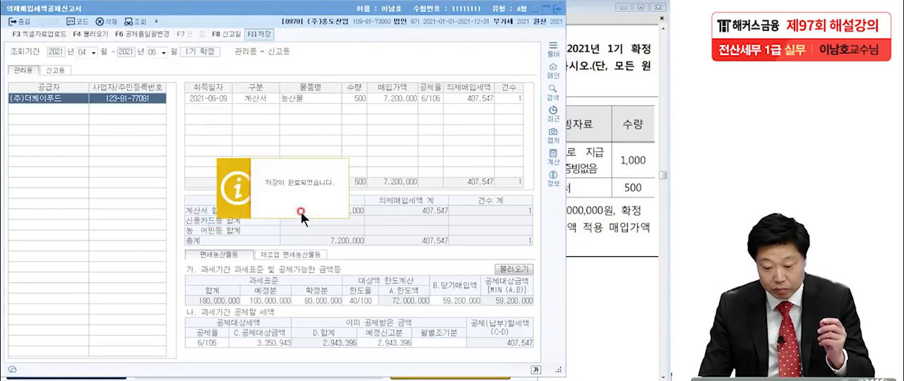
{"action": "left_click", "coordinate": [300, 211]}
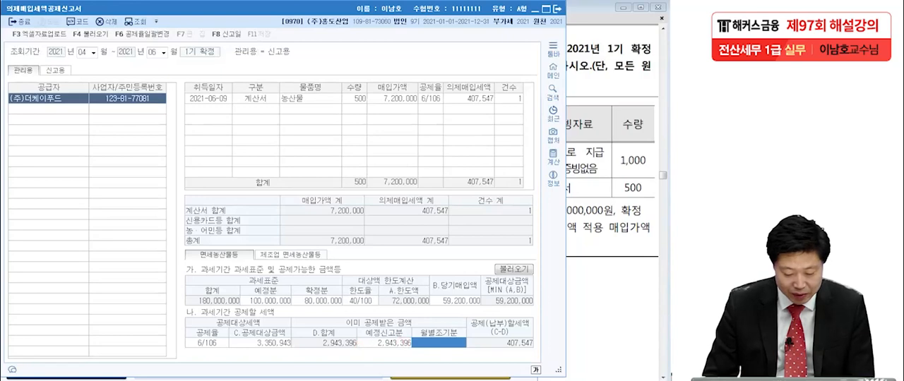
Step: Open the 부가가치세신고서 and load the period from April 1 to June 30, 2021
{"action": "key", "text": "alt+Tab"}
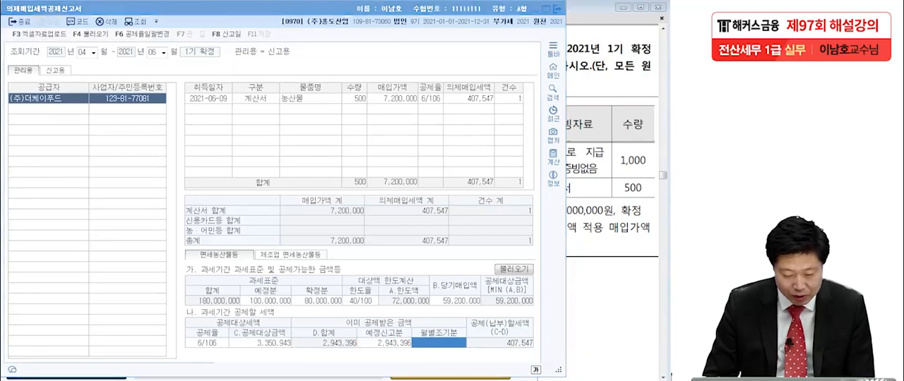
{"action": "left_click", "coordinate": [72, 81]}
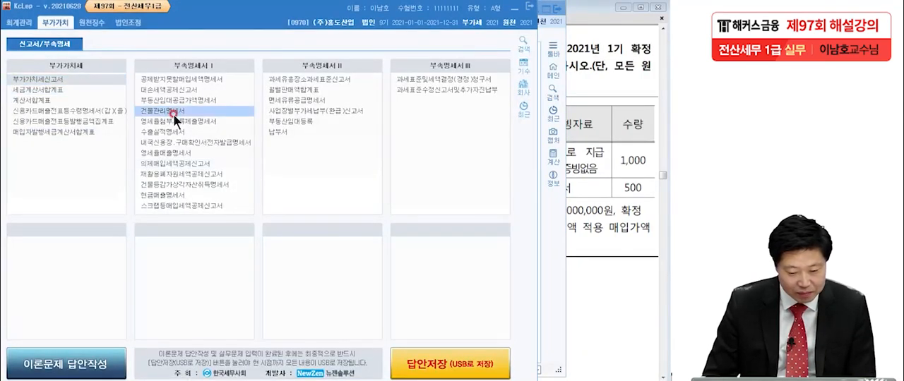
{"action": "type", "text": "4"}
{"action": "key", "text": "Return"}
{"action": "key", "text": "Return"}
{"action": "type", "text": "6"}
{"action": "key", "text": "Return"}
{"action": "key", "text": "Return"}
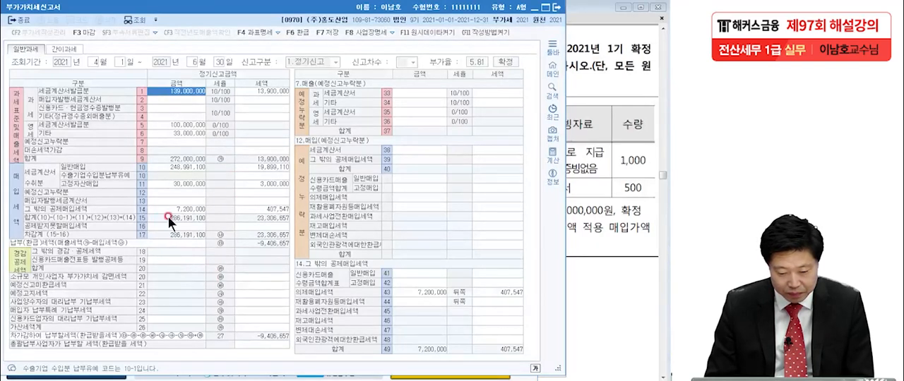
Step: Check the amount and tax on line 14, 그 밖의 공제매입세액, and underline them with the line 14 detail heading
{"action": "left_click", "coordinate": [180, 202]}
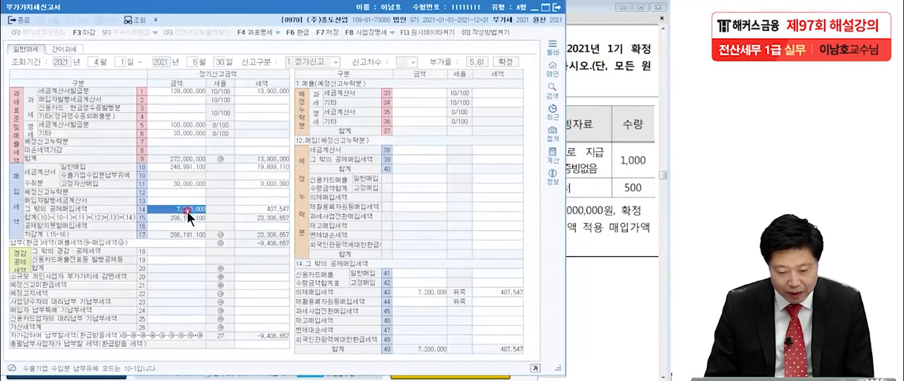
{"action": "left_click", "coordinate": [247, 208]}
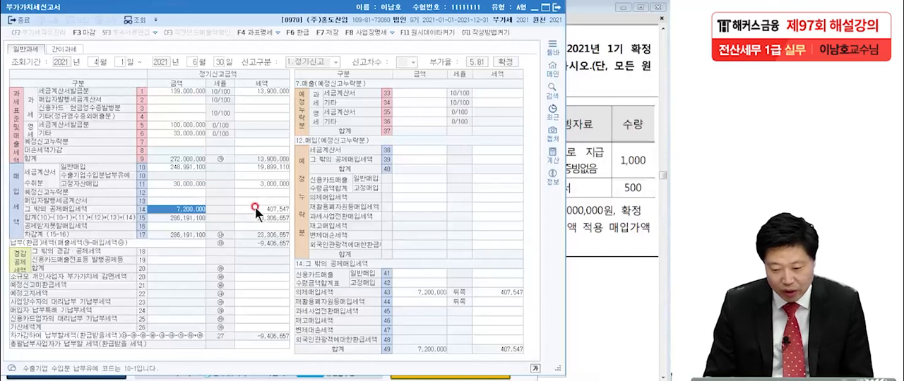
{"action": "left_click", "coordinate": [255, 207]}
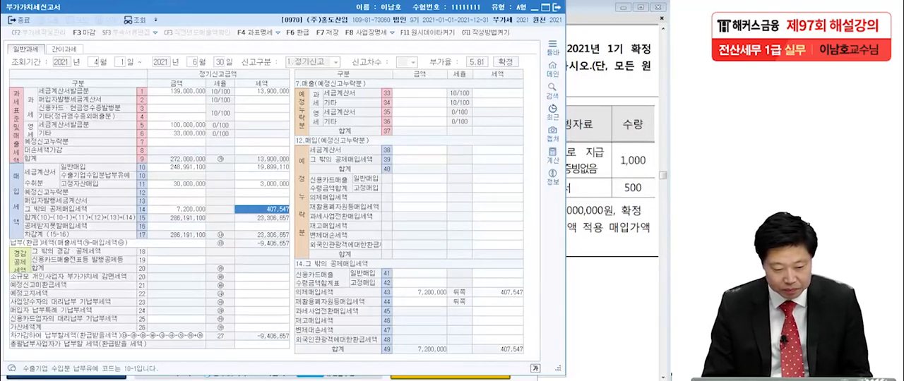
{"action": "key", "text": "Escape"}
{"action": "left_click_drag", "start_coordinate": [165, 211], "coordinate": [305, 218]}
{"action": "left_click_drag", "start_coordinate": [292, 267], "coordinate": [378, 264]}
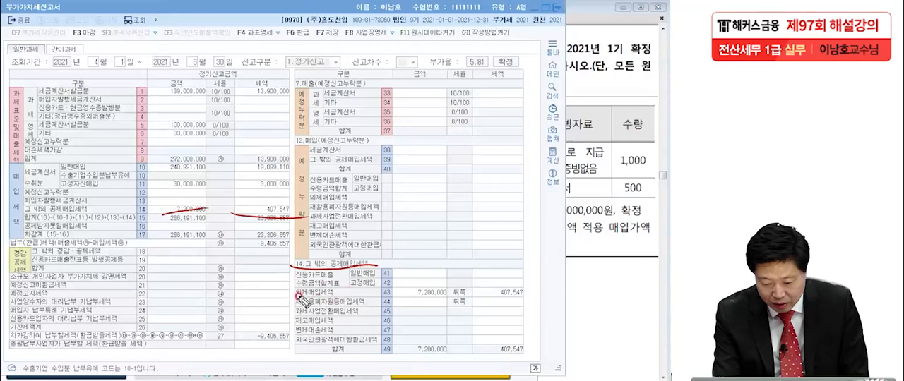
Step: Underline 의제매입세액 on line 43, box its amount and tax, add a check mark, and clear all handwriting
{"action": "left_click_drag", "start_coordinate": [296, 296], "coordinate": [531, 299]}
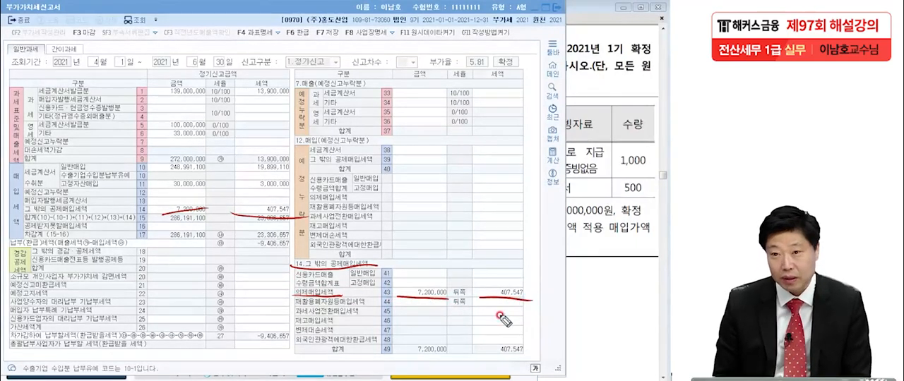
{"action": "mouse_move", "coordinate": [484, 277]}
{"action": "left_mouse_down"}
{"action": "mouse_move", "coordinate": [483, 303]}
{"action": "mouse_move", "coordinate": [529, 283]}
{"action": "mouse_move", "coordinate": [532, 300]}
{"action": "left_mouse_up"}
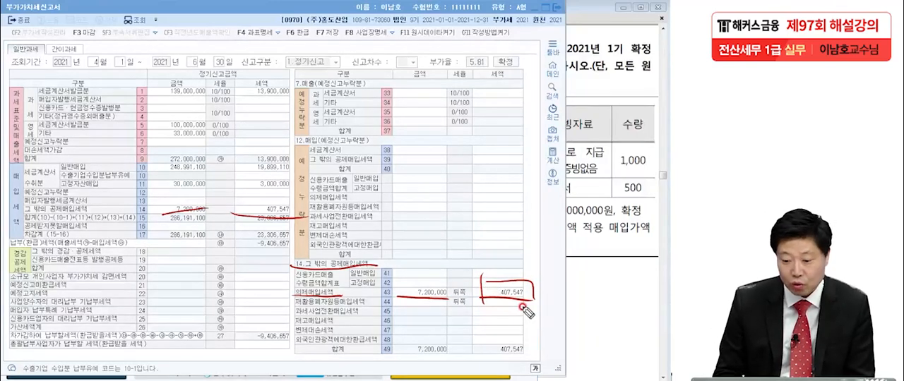
{"action": "left_click_drag", "start_coordinate": [397, 278], "coordinate": [397, 302]}
{"action": "mouse_move", "coordinate": [397, 279]}
{"action": "left_mouse_down"}
{"action": "mouse_move", "coordinate": [446, 279]}
{"action": "mouse_move", "coordinate": [446, 302]}
{"action": "left_mouse_up"}
{"action": "left_click_drag", "start_coordinate": [531, 302], "coordinate": [567, 281]}
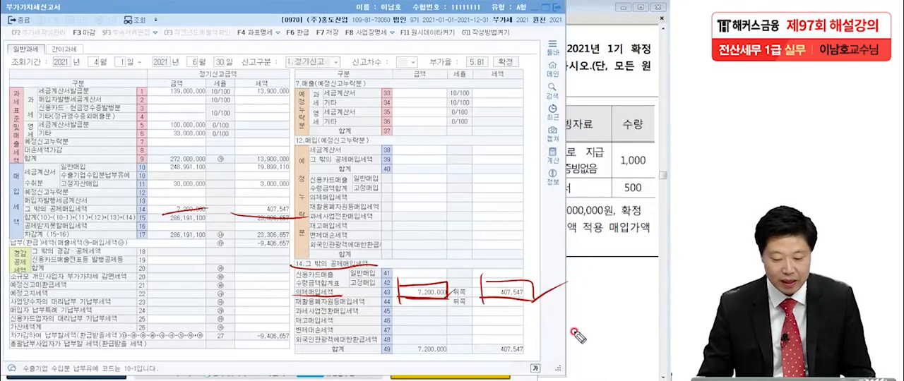
{"action": "key", "text": "Escape"}
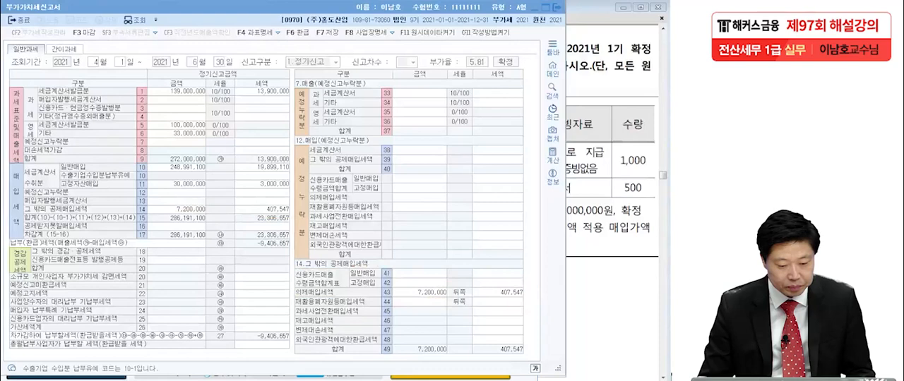
Step: Close the 부가가치세신고서 without saving its data
{"action": "left_click", "coordinate": [318, 40]}
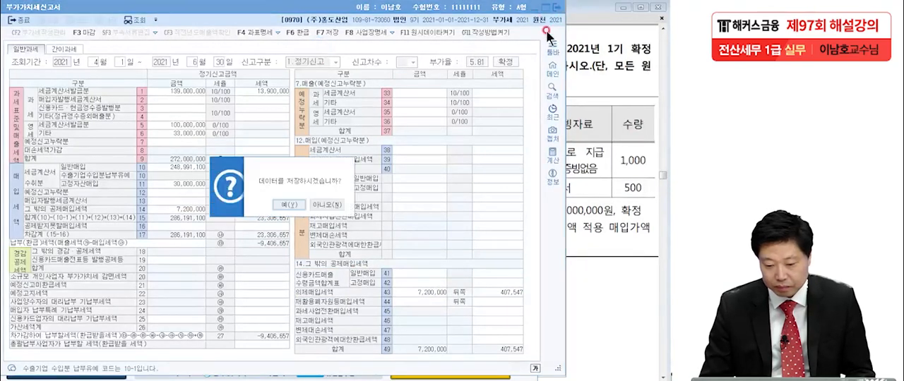
{"action": "left_click", "coordinate": [318, 203]}
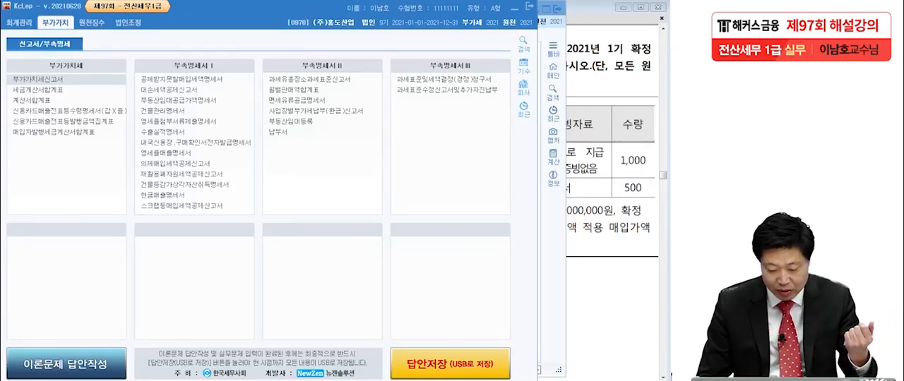
Step: Close the 의제매입세액공제신고서 and switch to the exam PDF in Adobe Reader at 문제2 [3] on the 대손세액공제신고서
{"action": "key", "text": "alt+Tab"}
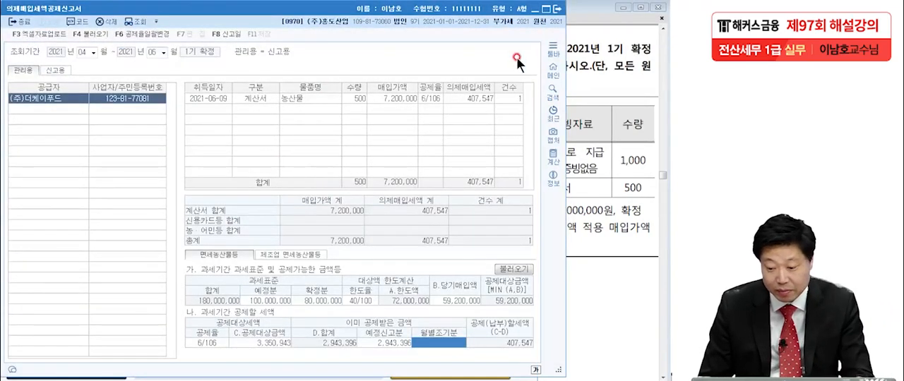
{"action": "left_click", "coordinate": [562, 11]}
{"action": "left_click", "coordinate": [639, 189]}
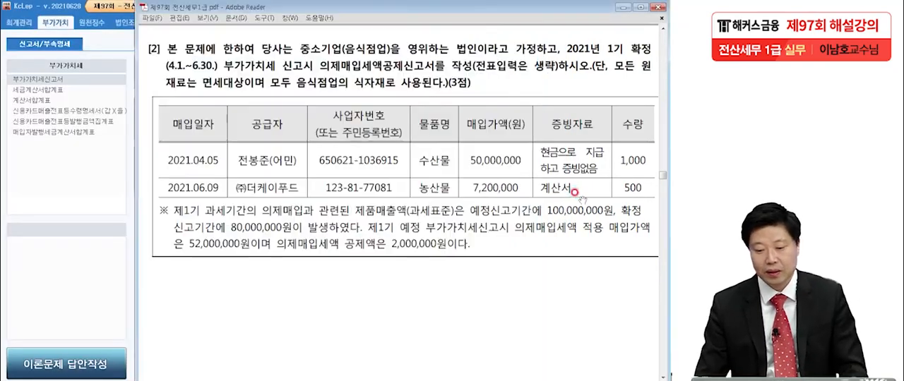
{"action": "scroll", "coordinate": [558, 222], "scroll_direction": "down", "scroll_amount": 2}
{"action": "scroll", "coordinate": [557, 223], "scroll_direction": "down", "scroll_amount": 7}
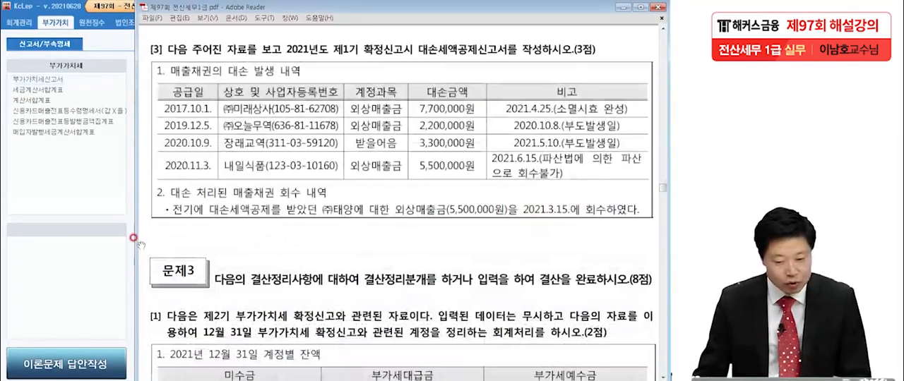
Step: Underline 대손세액공제신고서 in the question [3] text and mark the heading 매출채권의 대손 발생 내역 with the pen
{"action": "key", "text": "alt+Tab"}
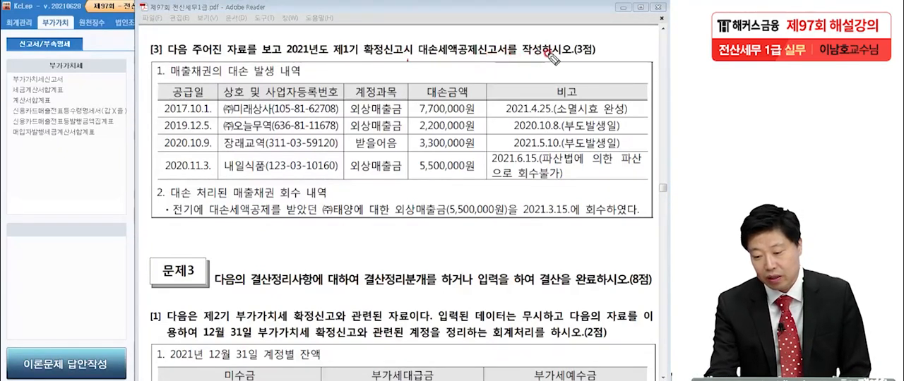
{"action": "left_click_drag", "start_coordinate": [413, 60], "coordinate": [503, 51]}
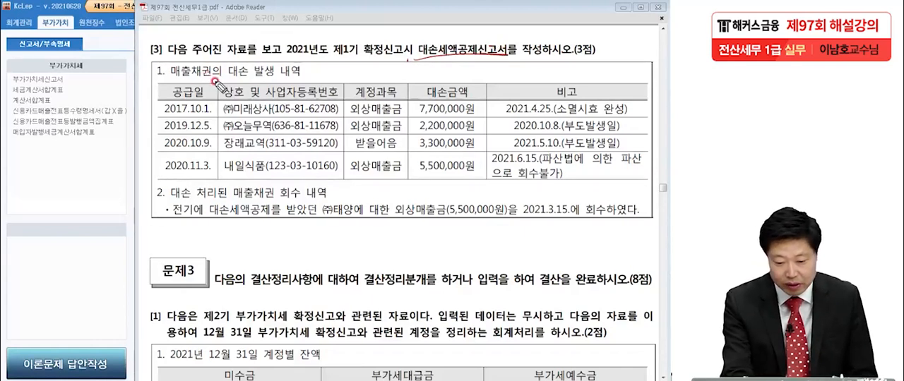
{"action": "left_click", "coordinate": [306, 74]}
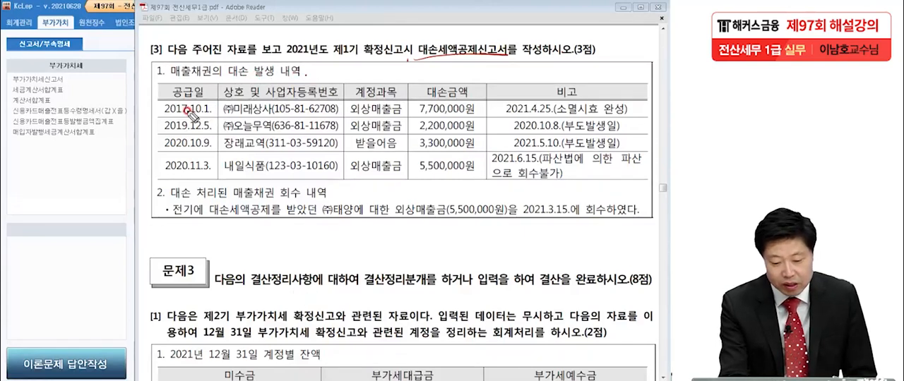
Step: Underline the first bad debt's supply date, account, amount and 2021.4.25.(소멸시효 완성), and circle its 7,700,000원
{"action": "left_click_drag", "start_coordinate": [164, 115], "coordinate": [212, 111]}
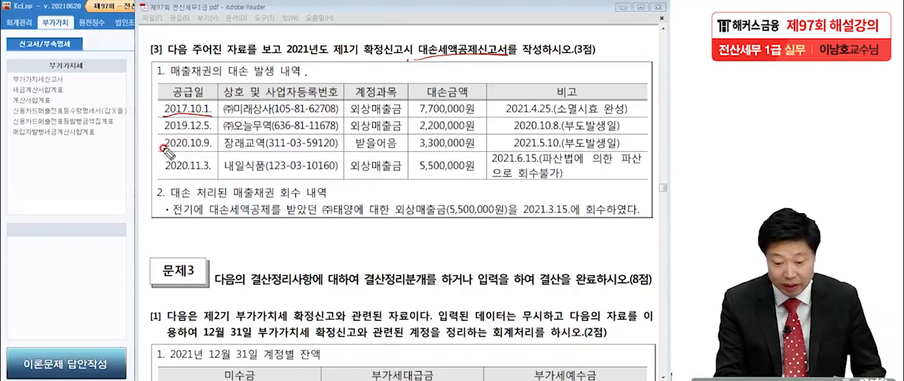
{"action": "left_click", "coordinate": [209, 92]}
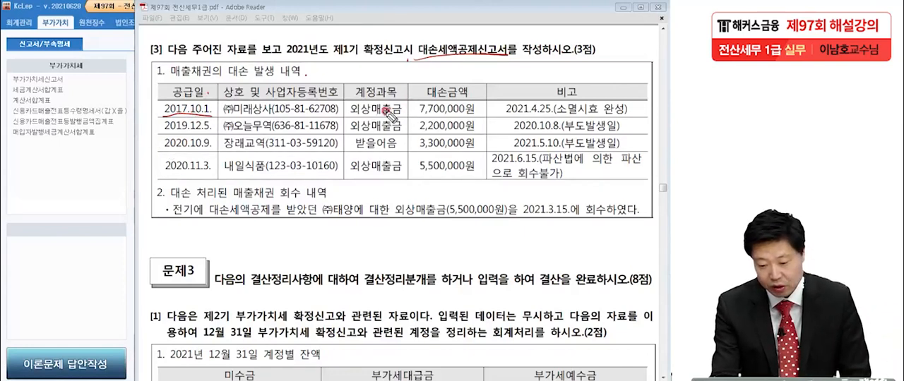
{"action": "left_click_drag", "start_coordinate": [419, 112], "coordinate": [477, 113]}
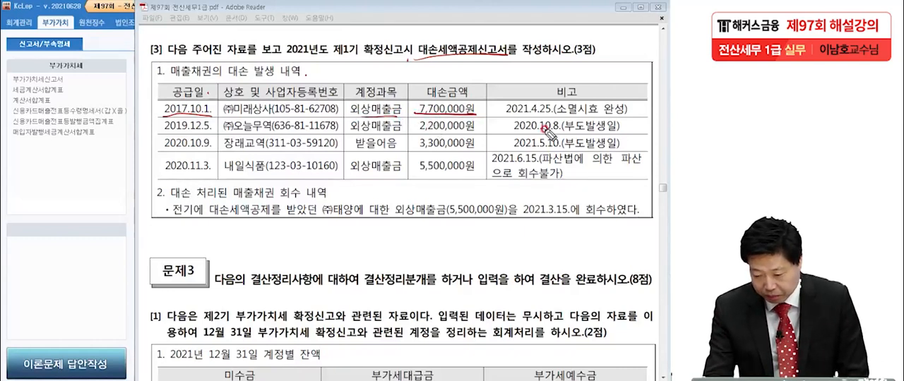
{"action": "left_click_drag", "start_coordinate": [521, 117], "coordinate": [624, 119]}
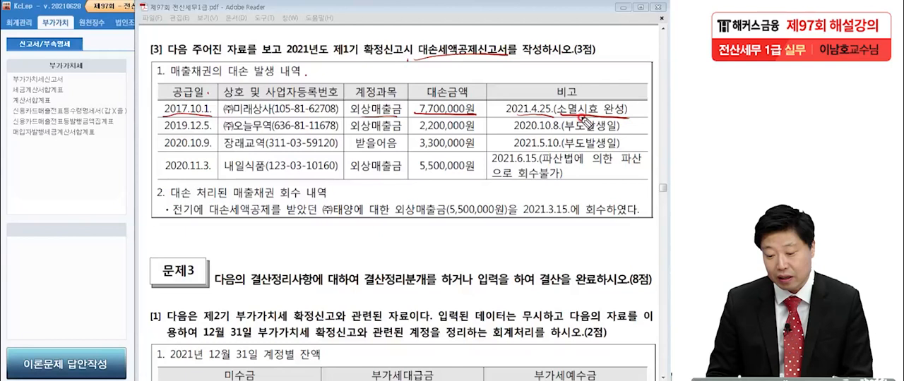
{"action": "mouse_move", "coordinate": [422, 120]}
{"action": "left_mouse_down"}
{"action": "mouse_move", "coordinate": [473, 95]}
{"action": "mouse_move", "coordinate": [456, 116]}
{"action": "left_mouse_up"}
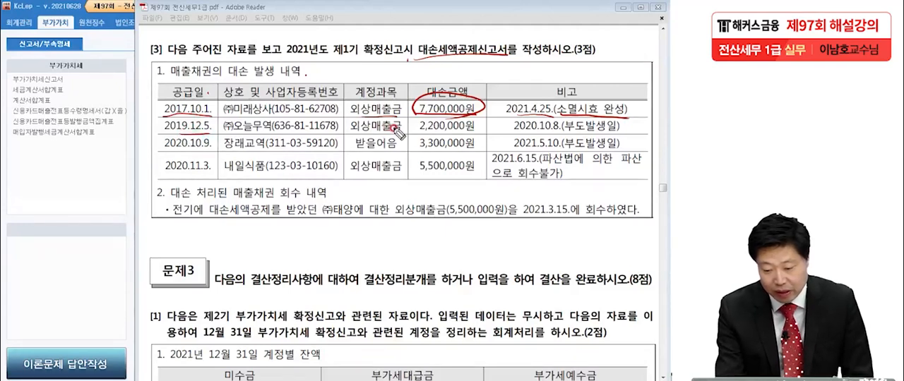
Step: Underline 2,200,000원 and 2020.10.8. in the second row, handwrite 4/9 beside 부도발생일, and circle the amount
{"action": "left_click_drag", "start_coordinate": [424, 132], "coordinate": [474, 132]}
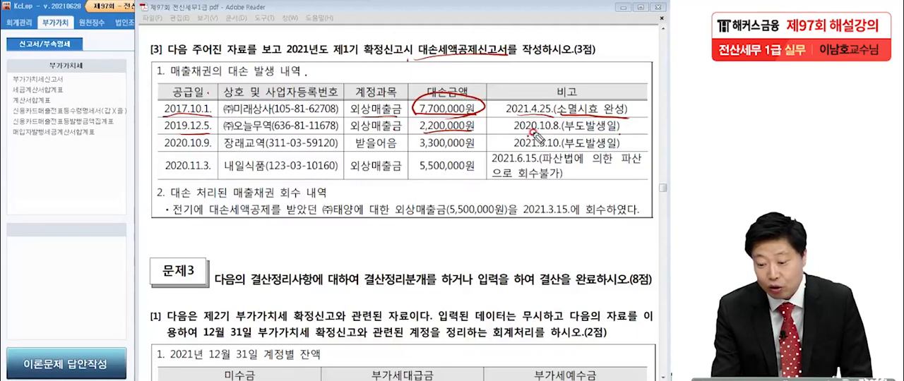
{"action": "left_click_drag", "start_coordinate": [514, 131], "coordinate": [561, 131]}
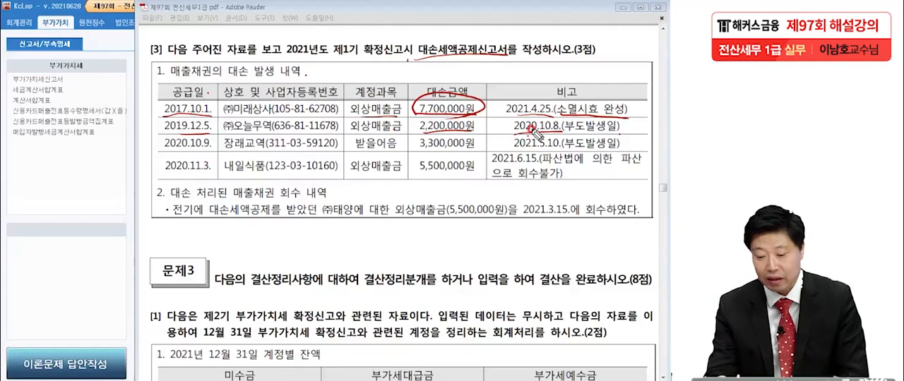
{"action": "mouse_move", "coordinate": [530, 132]}
{"action": "left_mouse_down"}
{"action": "mouse_move", "coordinate": [625, 126]}
{"action": "mouse_move", "coordinate": [644, 138]}
{"action": "mouse_move", "coordinate": [646, 129]}
{"action": "mouse_move", "coordinate": [639, 147]}
{"action": "left_mouse_up"}
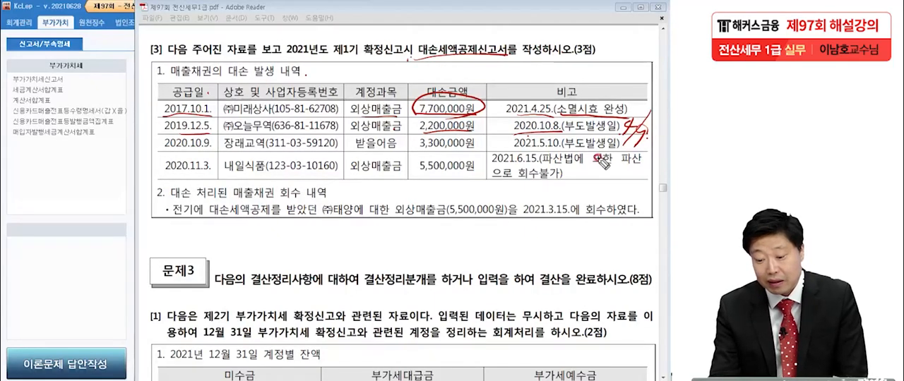
{"action": "mouse_move", "coordinate": [472, 144]}
{"action": "left_mouse_down"}
{"action": "mouse_move", "coordinate": [489, 128]}
{"action": "mouse_move", "coordinate": [416, 133]}
{"action": "mouse_move", "coordinate": [452, 118]}
{"action": "left_mouse_up"}
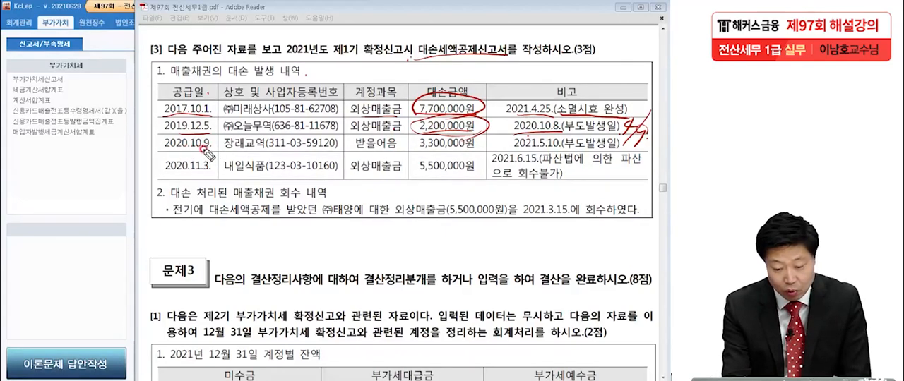
Step: Mark the third row's 받을어음 entry, underline its 2021.5.10. and 제1기 in the question, add a side note, and cross out 3,300,000원
{"action": "left_click", "coordinate": [402, 146]}
{"action": "left_click", "coordinate": [471, 148]}
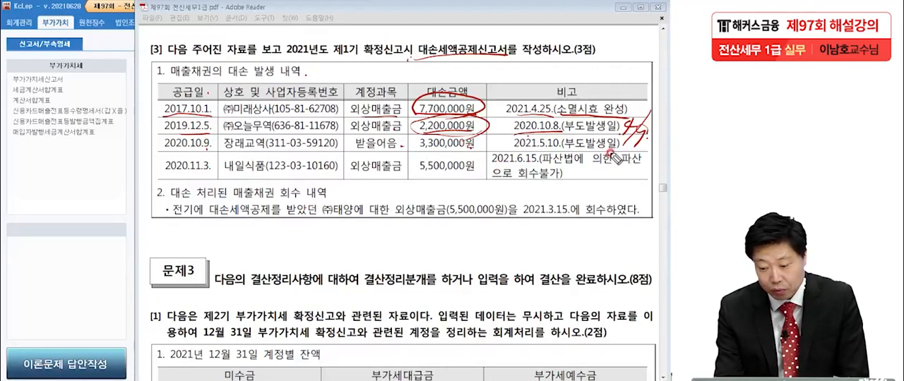
{"action": "left_click_drag", "start_coordinate": [535, 149], "coordinate": [561, 149]}
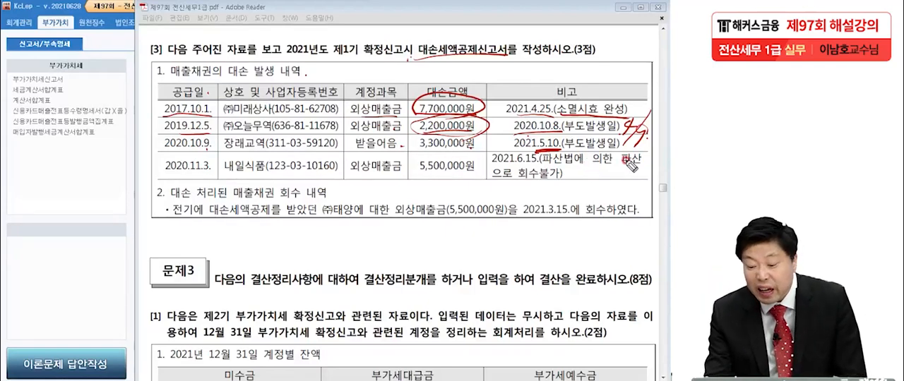
{"action": "left_click_drag", "start_coordinate": [557, 207], "coordinate": [564, 214]}
{"action": "left_click_drag", "start_coordinate": [612, 157], "coordinate": [646, 157]}
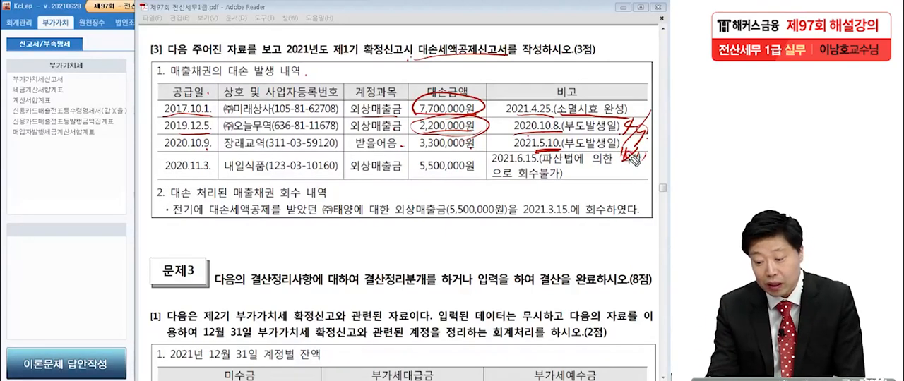
{"action": "left_click_drag", "start_coordinate": [336, 56], "coordinate": [353, 56]}
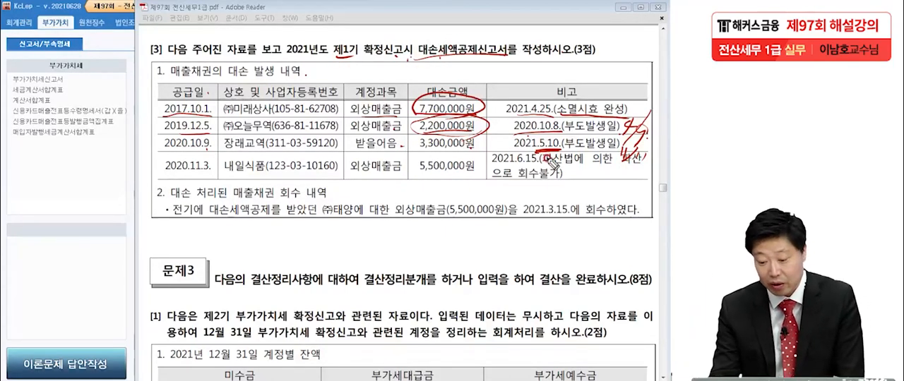
{"action": "left_click_drag", "start_coordinate": [487, 128], "coordinate": [445, 161]}
{"action": "left_click_drag", "start_coordinate": [442, 137], "coordinate": [487, 157]}
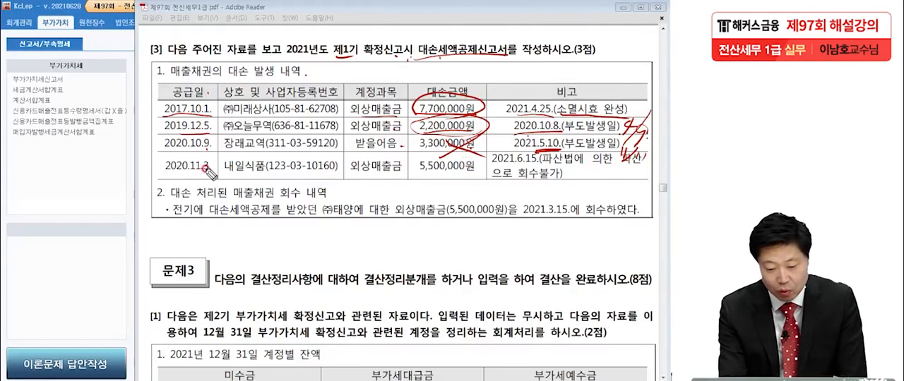
Step: Put pen dots on the fourth row's entries and circle its 5,500,000원
{"action": "left_click", "coordinate": [403, 175]}
{"action": "left_click", "coordinate": [479, 174]}
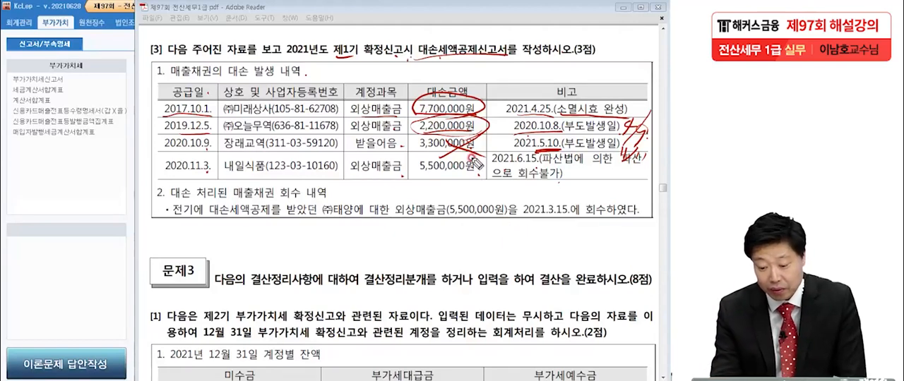
{"action": "mouse_move", "coordinate": [485, 180]}
{"action": "left_mouse_down"}
{"action": "mouse_move", "coordinate": [423, 157]}
{"action": "mouse_move", "coordinate": [408, 197]}
{"action": "left_mouse_up"}
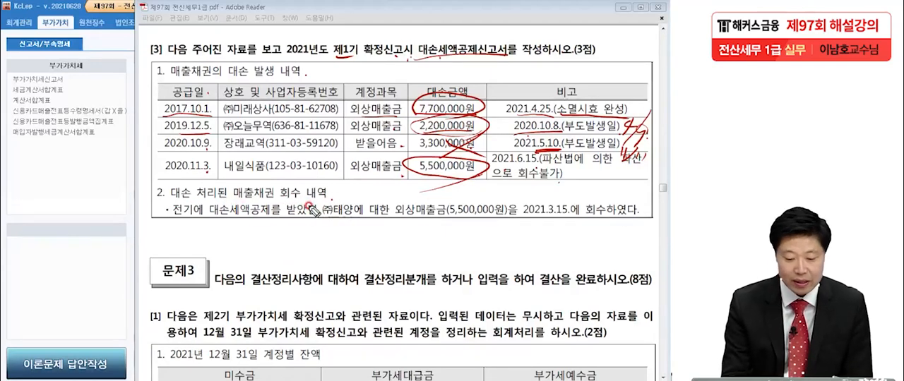
Step: Underline 전기에, the (주)태양 receivable of 5,500,000원 and 2021.3.15. in the recovery note, and circle the month of that date
{"action": "left_click_drag", "start_coordinate": [168, 224], "coordinate": [209, 225]}
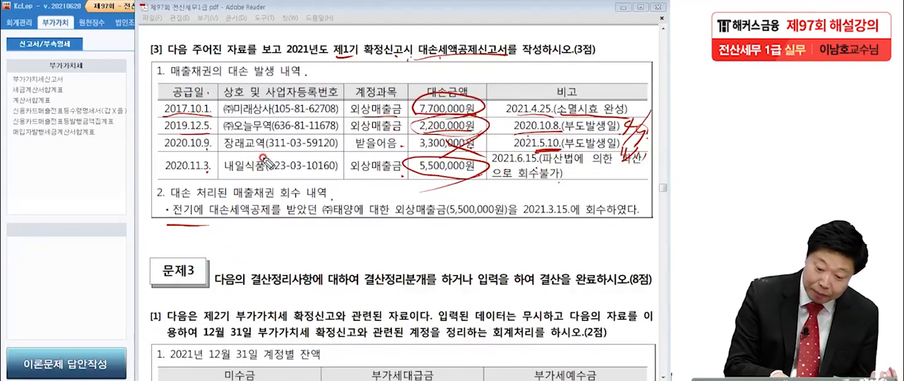
{"action": "left_click", "coordinate": [309, 230]}
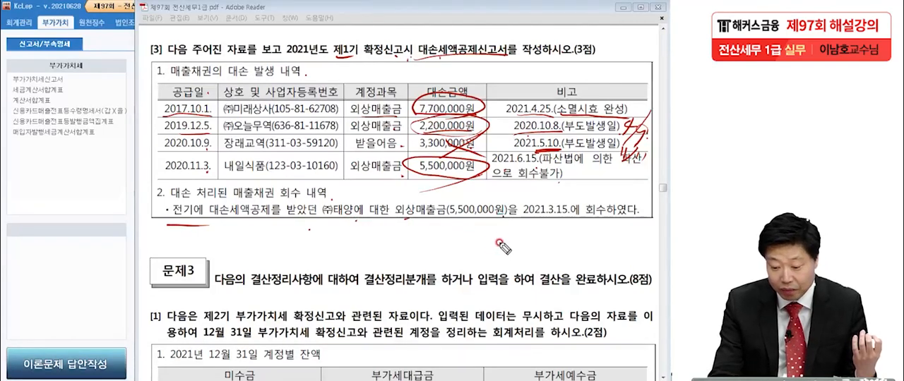
{"action": "left_click_drag", "start_coordinate": [533, 227], "coordinate": [568, 224]}
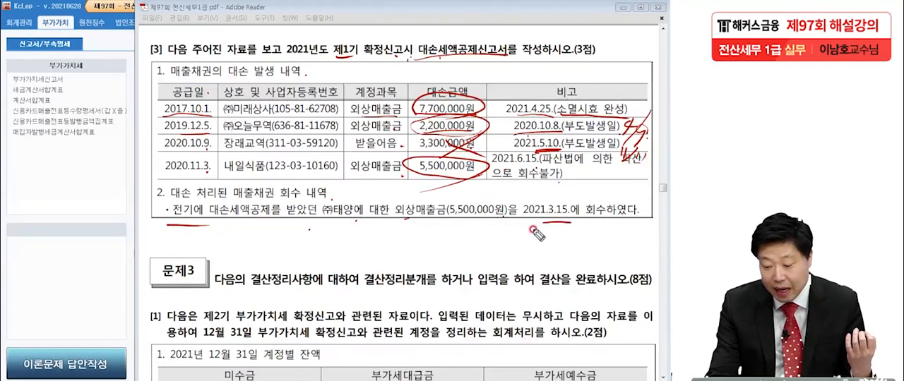
{"action": "left_click", "coordinate": [642, 225]}
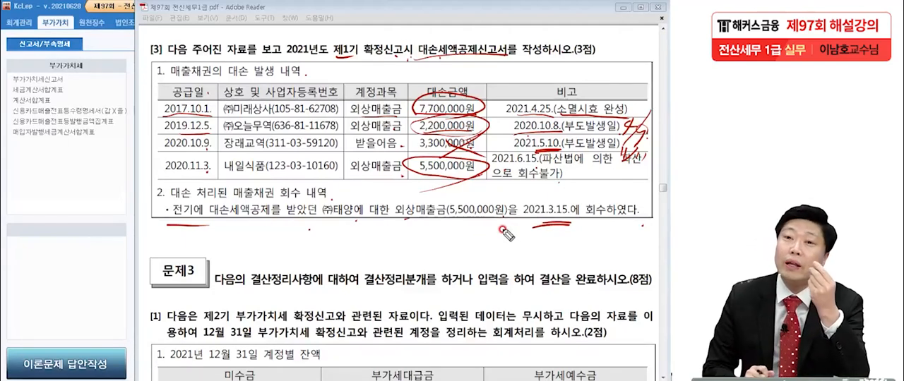
{"action": "mouse_move", "coordinate": [438, 218]}
{"action": "left_mouse_down"}
{"action": "mouse_move", "coordinate": [452, 230]}
{"action": "mouse_move", "coordinate": [533, 213]}
{"action": "left_mouse_up"}
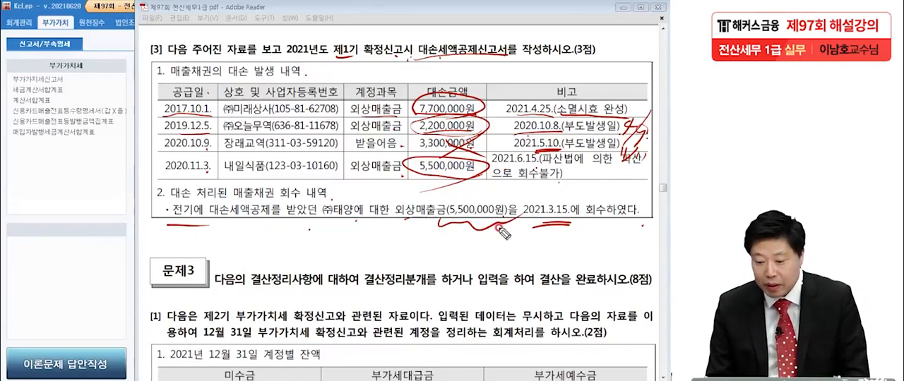
{"action": "left_click_drag", "start_coordinate": [549, 223], "coordinate": [573, 211]}
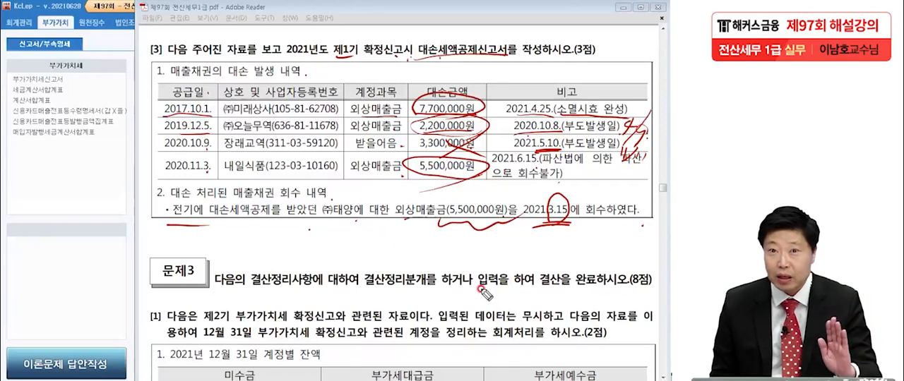
Step: Underline 대손세액공제신고서 in the question text twice more and clear all handwriting
{"action": "left_click_drag", "start_coordinate": [416, 61], "coordinate": [474, 62]}
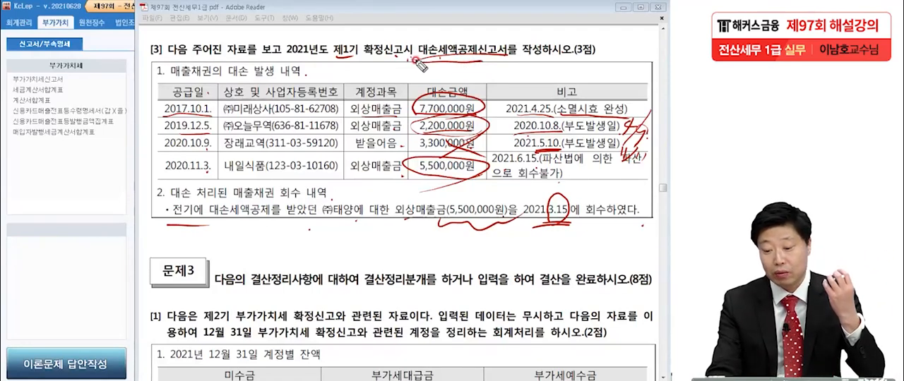
{"action": "left_click_drag", "start_coordinate": [410, 70], "coordinate": [469, 70]}
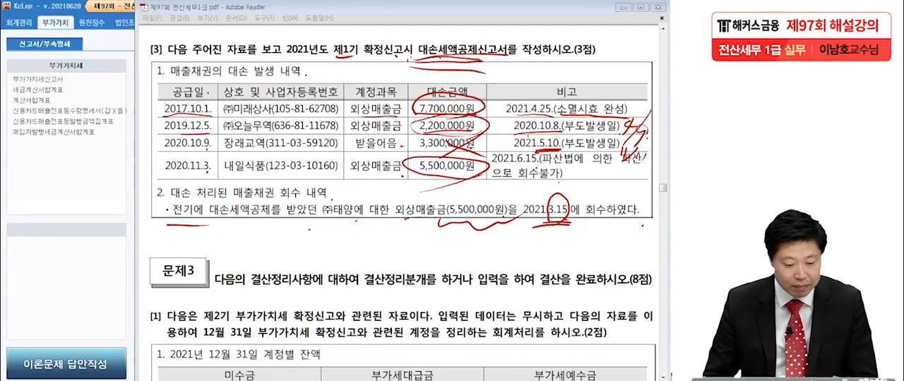
{"action": "key", "text": "Escape"}
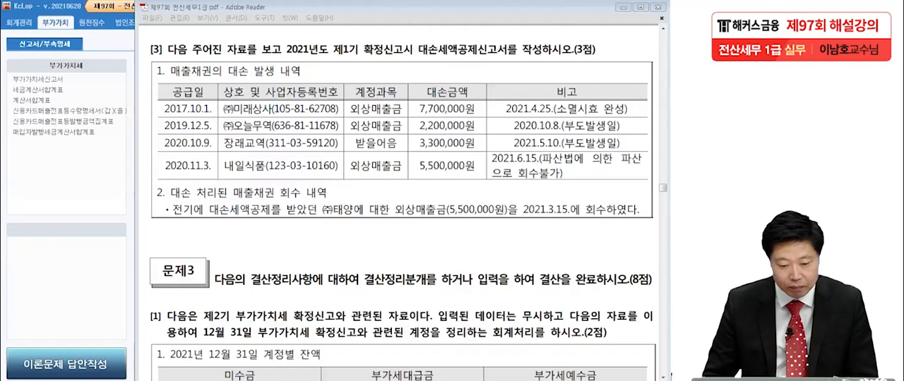
Step: Switch to KcLep, open the 대손세액공제신고서 and set its period to April through June 2021 (1기 확정)
{"action": "left_click", "coordinate": [48, 177]}
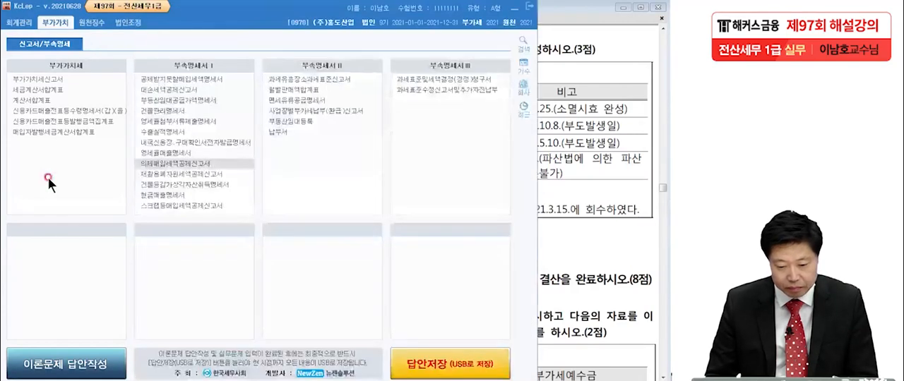
{"action": "left_click", "coordinate": [174, 89]}
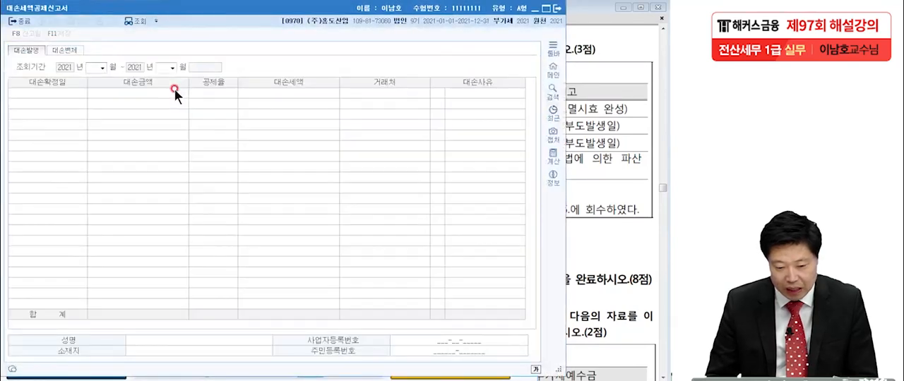
{"action": "type", "text": "4"}
{"action": "key", "text": "Return"}
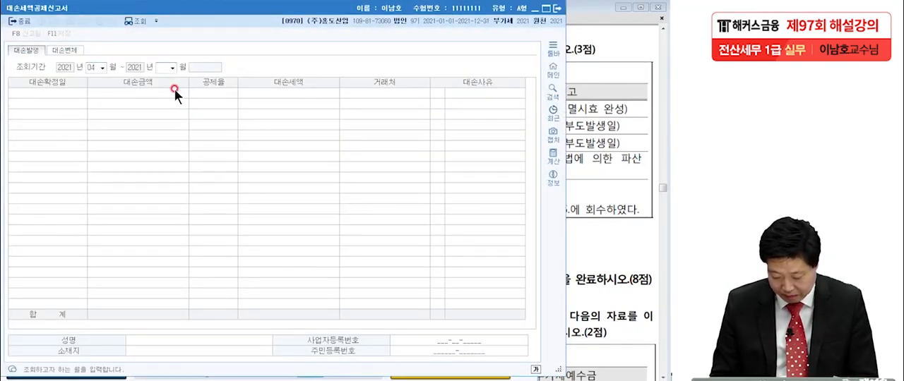
{"action": "type", "text": "6"}
{"action": "key", "text": "Return"}
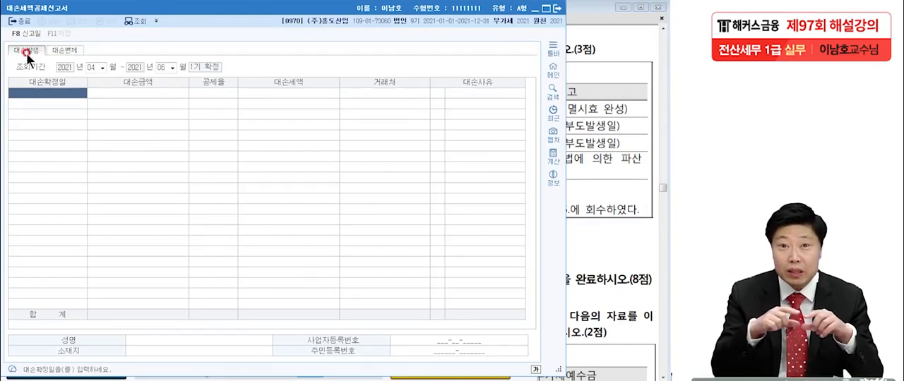
Step: Start the first 대손발생 row with 대손확정일 2021-04-25 and 대손금액 7,700,000
{"action": "left_click", "coordinate": [62, 93]}
{"action": "type", "text": "2021042"}
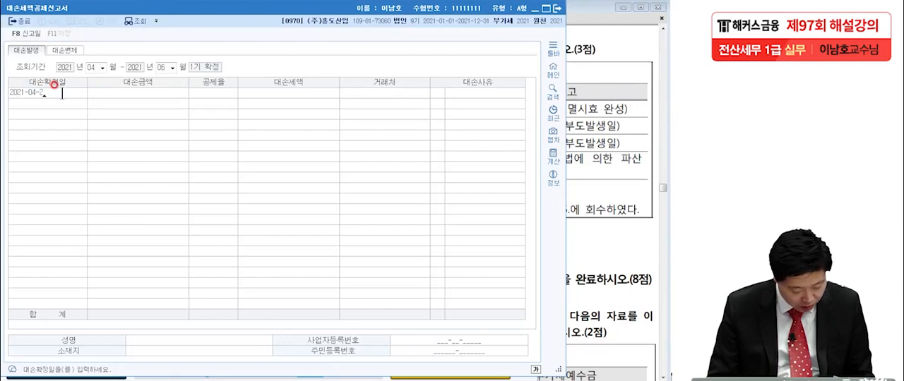
{"action": "type", "text": "7"}
{"action": "key", "text": "Return"}
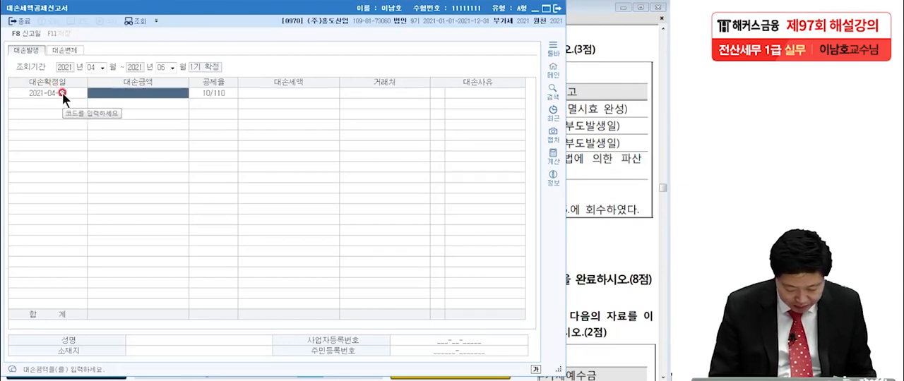
{"action": "type", "text": "7700000"}
{"action": "key", "text": "Return"}
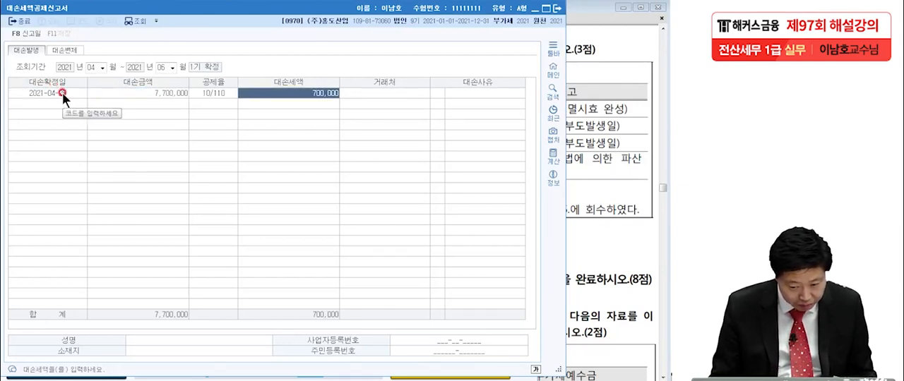
Step: Assign (주)미래상사 as the first row's 거래처 with 대손사유 6 소멸시효완성, leaving the remaining company details blank
{"action": "key", "text": "Return"}
{"action": "key", "text": "F2"}
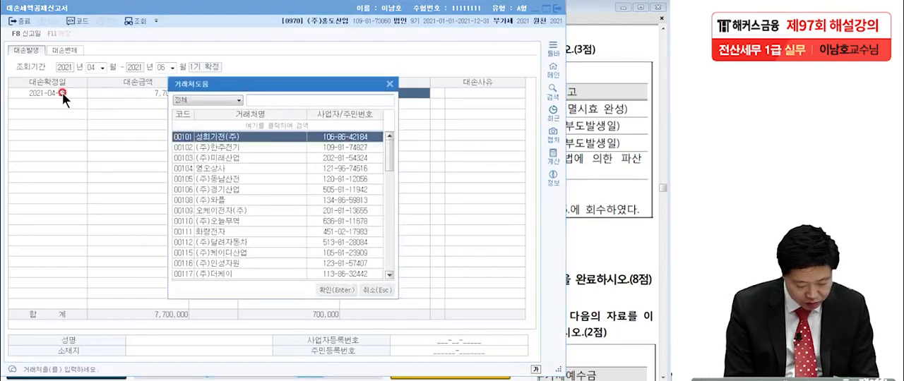
{"action": "type", "text": "미래상"}
{"action": "key", "text": "Return"}
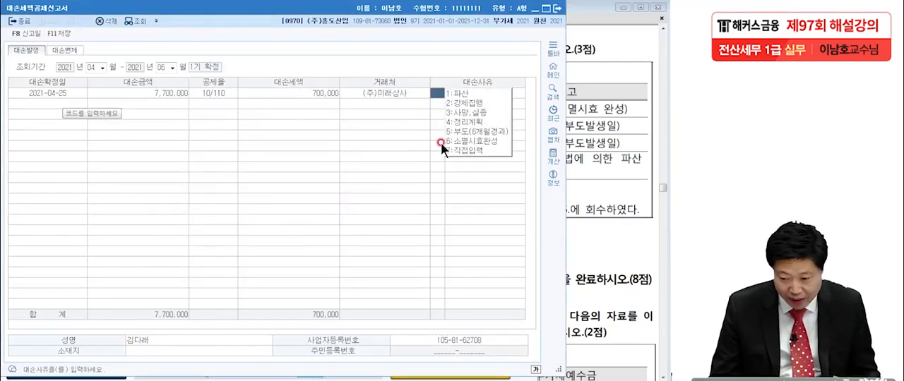
{"action": "left_click", "coordinate": [481, 140]}
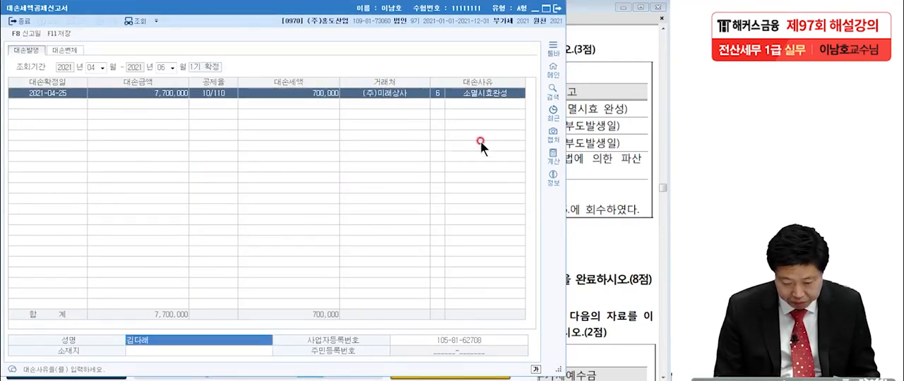
{"action": "key", "text": "Return"}
{"action": "key", "text": "Return"}
{"action": "key", "text": "Return"}
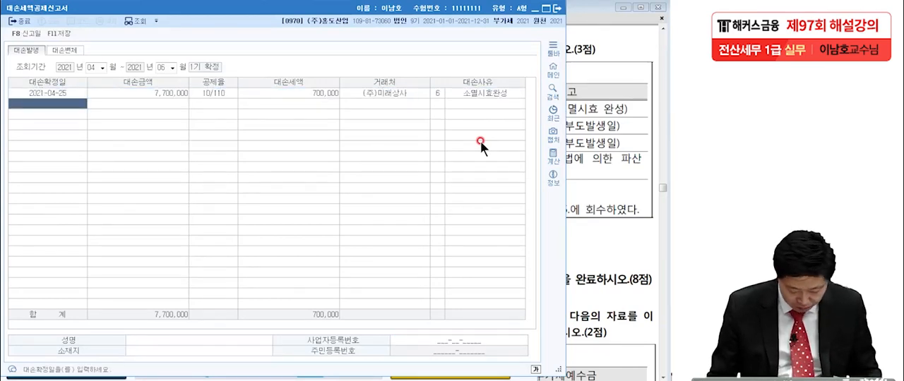
Step: Add a second row with 대손확정일 2021-04-09 and 대손금액 2,200,000
{"action": "type", "text": "2021-0 -"}
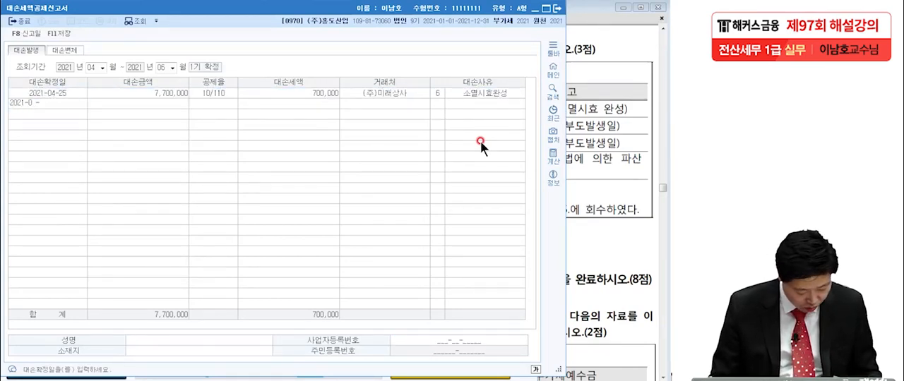
{"action": "key", "text": "BackSpace"}
{"action": "key", "text": "BackSpace"}
{"action": "type", "text": "4-0"}
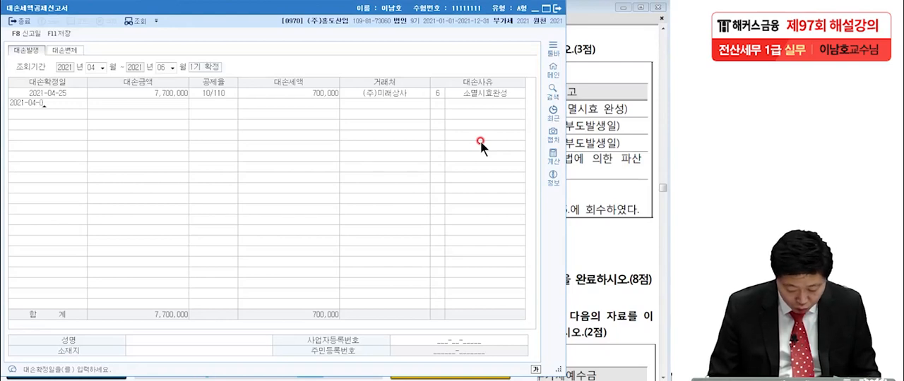
{"action": "type", "text": "9"}
{"action": "key", "text": "Return"}
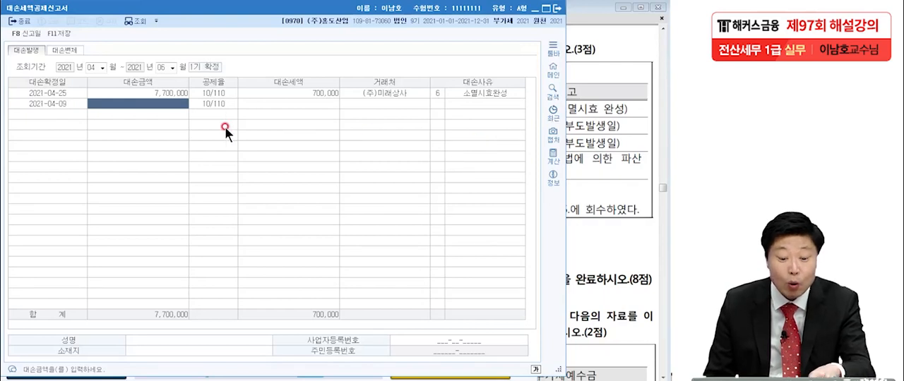
{"action": "type", "text": "2200000"}
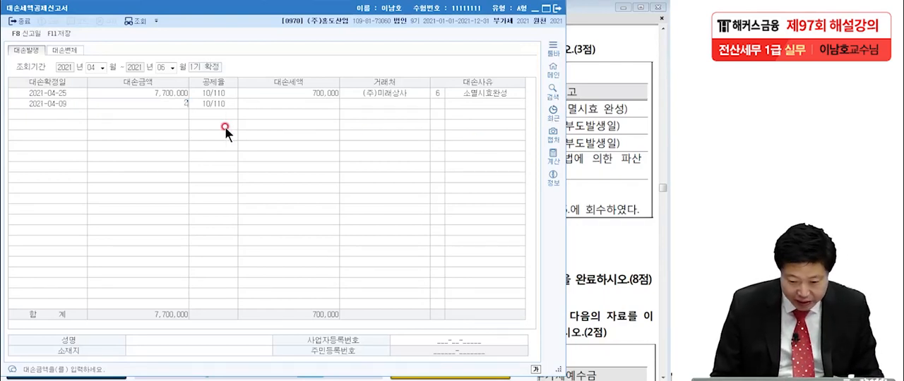
{"action": "key", "text": "Return"}
Step: Assign (주)오늘무역 as the second row's 거래처 with 대손사유 5 부도(6개월경과) and save the form
{"action": "key", "text": "Return"}
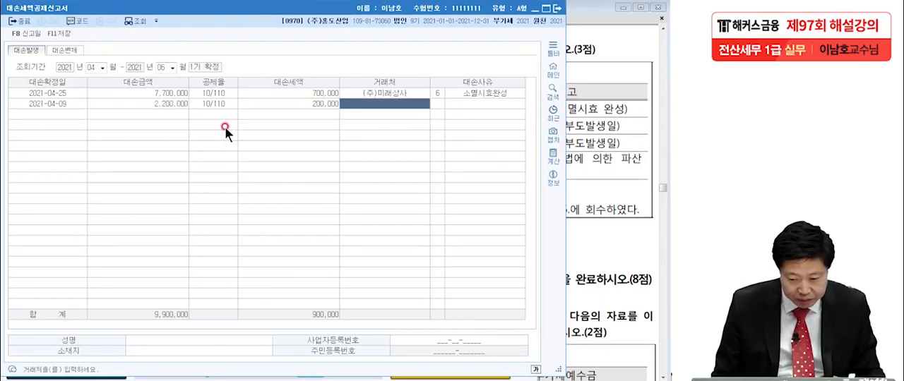
{"action": "key", "text": "F2"}
{"action": "type", "text": "오늘"}
{"action": "key", "text": "Return"}
{"action": "key", "text": "Return"}
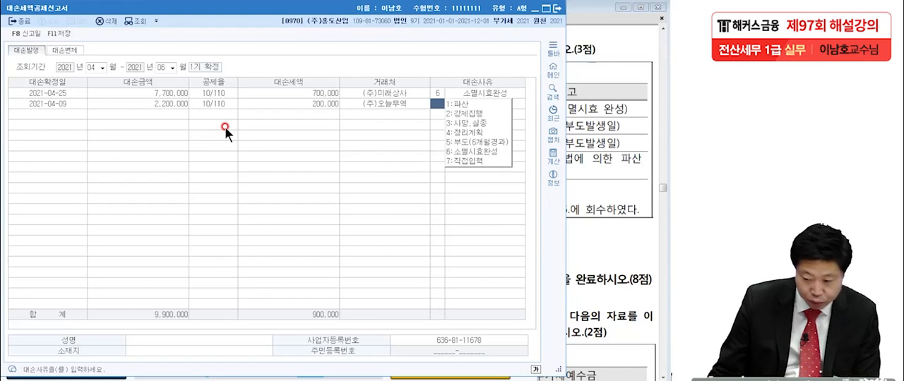
{"action": "left_click", "coordinate": [482, 142]}
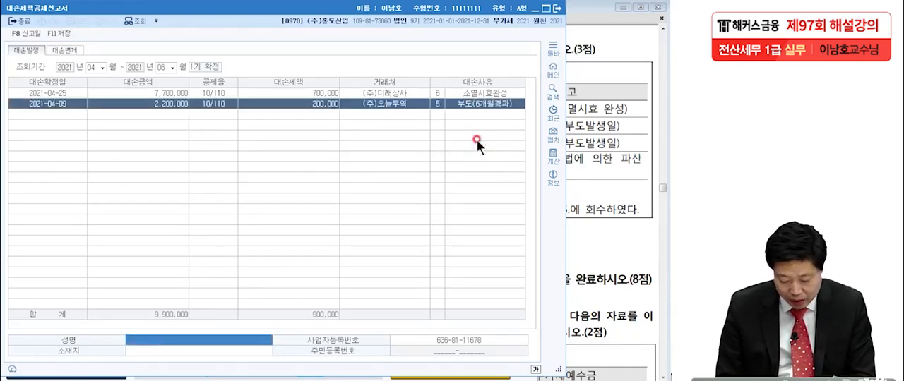
{"action": "key", "text": "F11"}
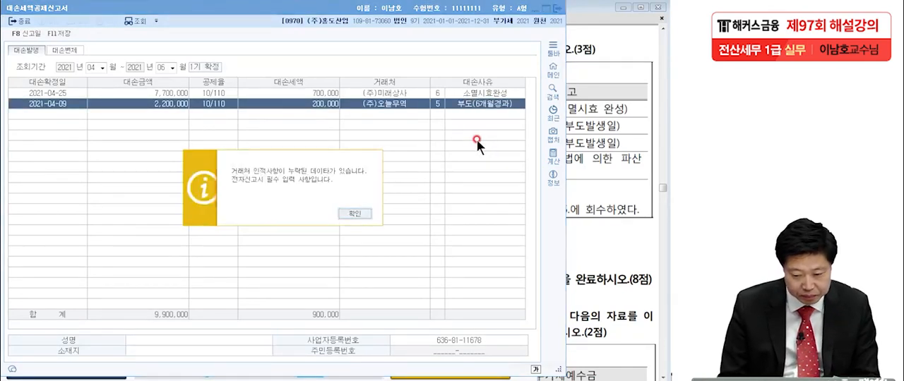
{"action": "left_click", "coordinate": [353, 212]}
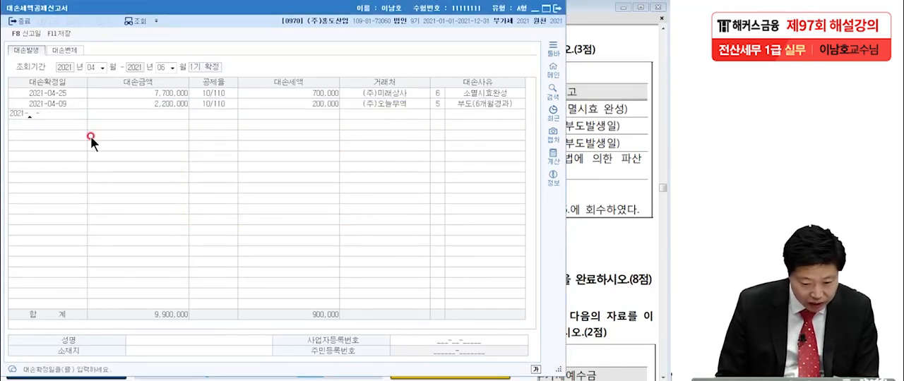
Step: Add a third row with 대손확정일 2021-06-15 and 대손금액 5,500,000
{"action": "type", "text": "0615"}
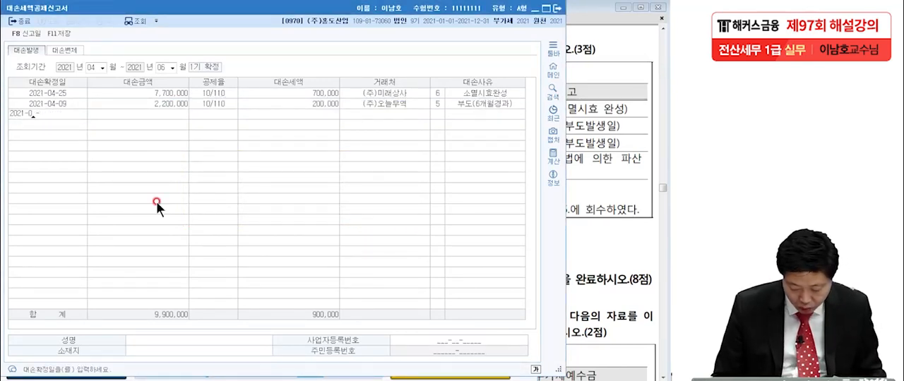
{"action": "key", "text": "Return"}
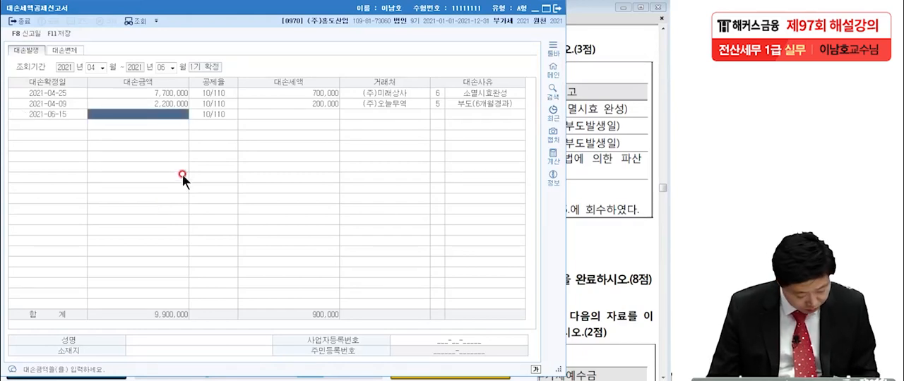
{"action": "type", "text": "5500000"}
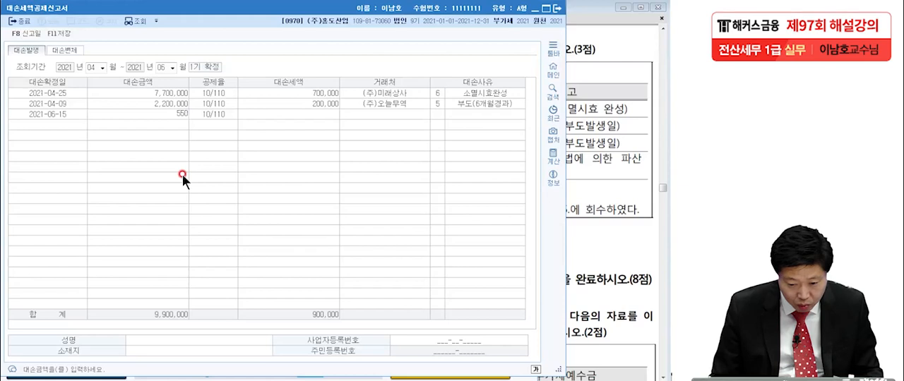
{"action": "key", "text": "Return"}
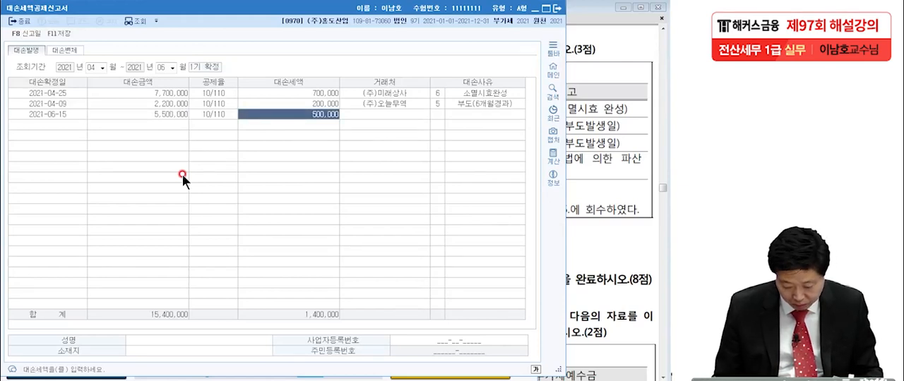
{"action": "key", "text": "Return"}
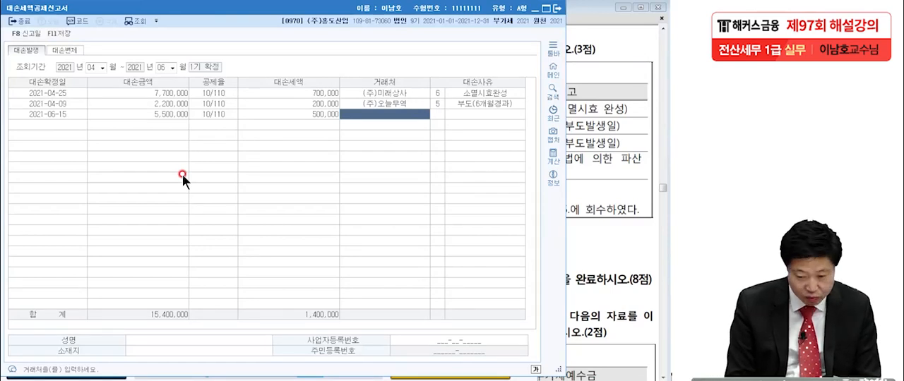
Step: Look up 내일식품 as the third row's 거래처 and set its 대손사유 to 1 파산
{"action": "type", "text": "내일"}
{"action": "key", "text": "Return"}
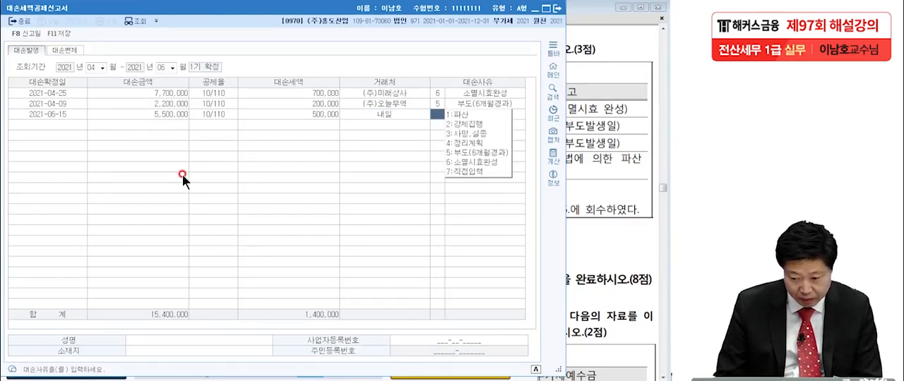
{"action": "left_click", "coordinate": [378, 115]}
{"action": "key", "text": "F2"}
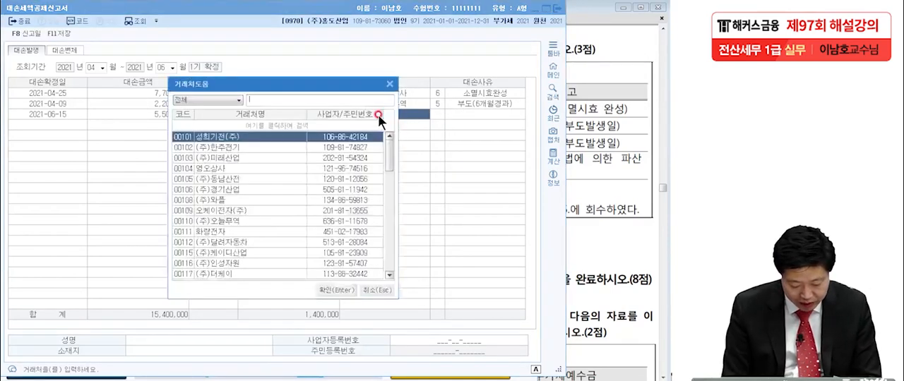
{"action": "type", "text": "냉일"}
{"action": "key", "text": "Return"}
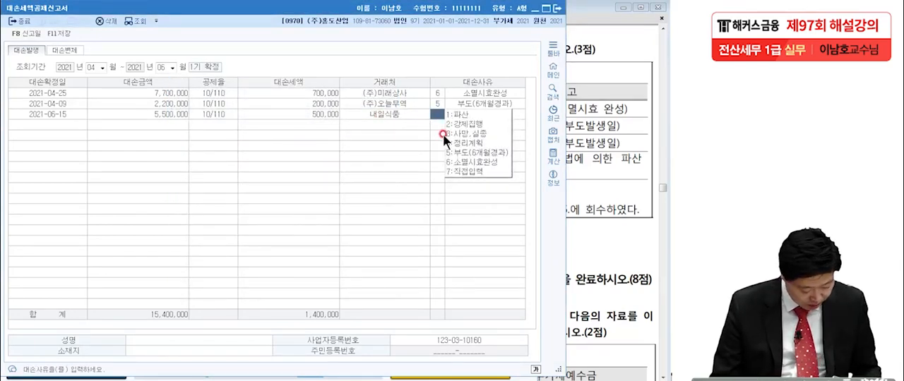
{"action": "left_click", "coordinate": [456, 114]}
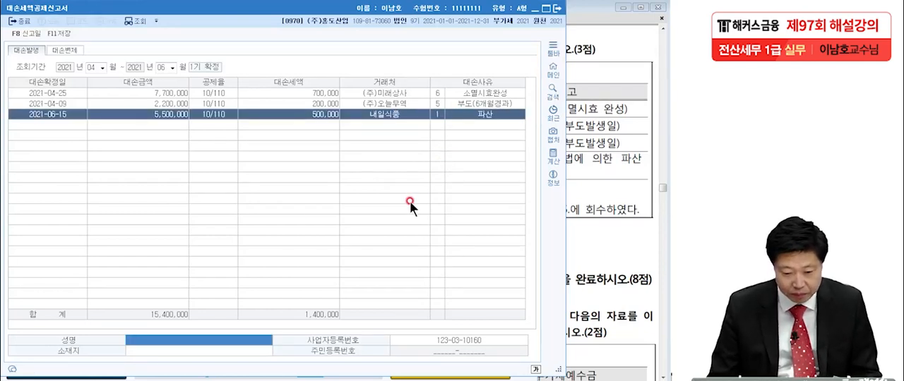
Step: Start a fourth row for the recovered receivable with the date 2021-03-15
{"action": "left_click", "coordinate": [40, 123]}
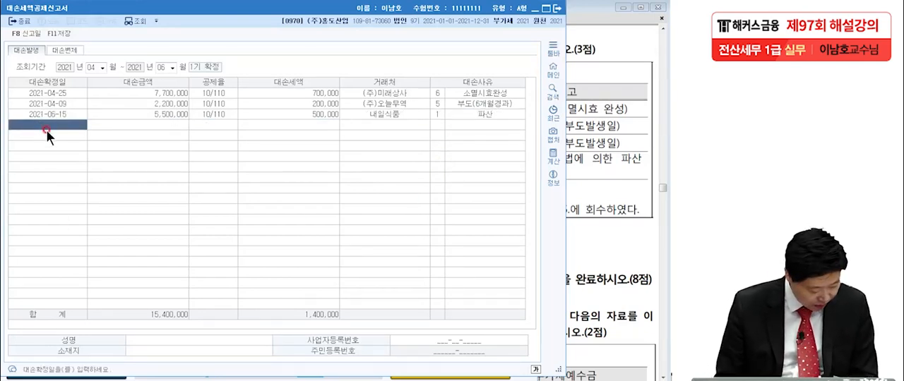
{"action": "type", "text": "202"}
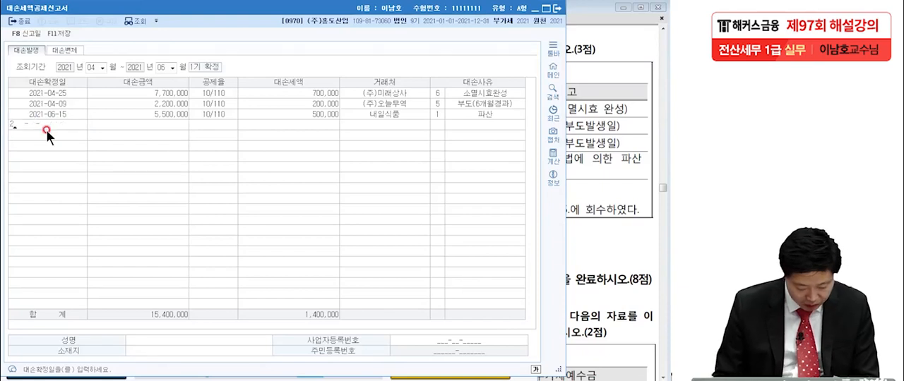
{"action": "type", "text": "1-03-"}
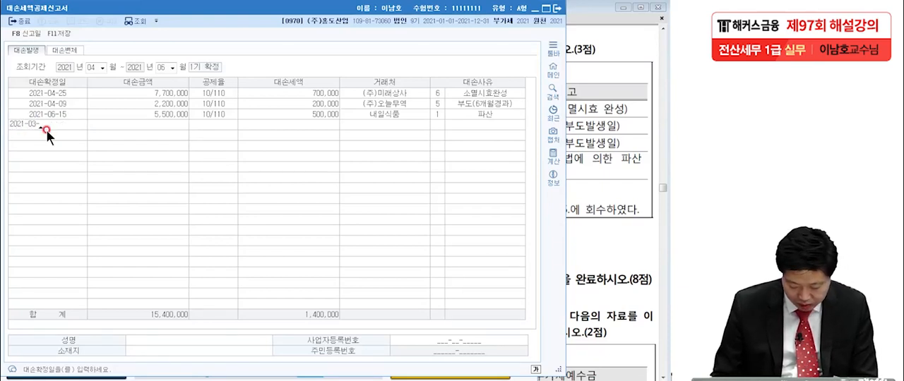
{"action": "type", "text": "15"}
{"action": "key", "text": "Return"}
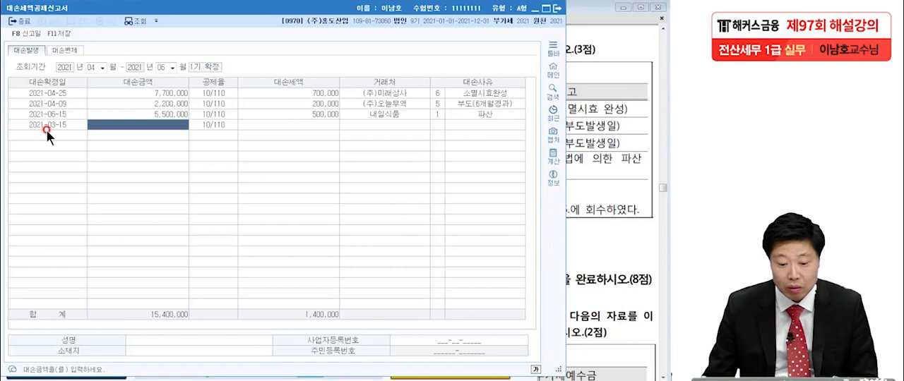
Step: Review the 대손금액 entries of the first three rows
{"action": "left_click", "coordinate": [142, 96]}
{"action": "left_click", "coordinate": [149, 104]}
{"action": "left_click", "coordinate": [150, 113]}
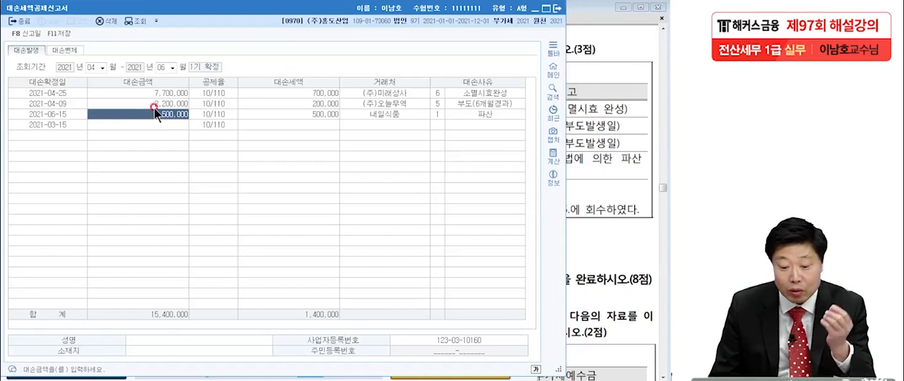
{"action": "left_click", "coordinate": [156, 92]}
{"action": "left_click", "coordinate": [158, 105]}
{"action": "left_click", "coordinate": [159, 111]}
Step: Enter -5,500,000 as the 대손금액 of the fourth row dated 2021-03-15
{"action": "left_click", "coordinate": [161, 125]}
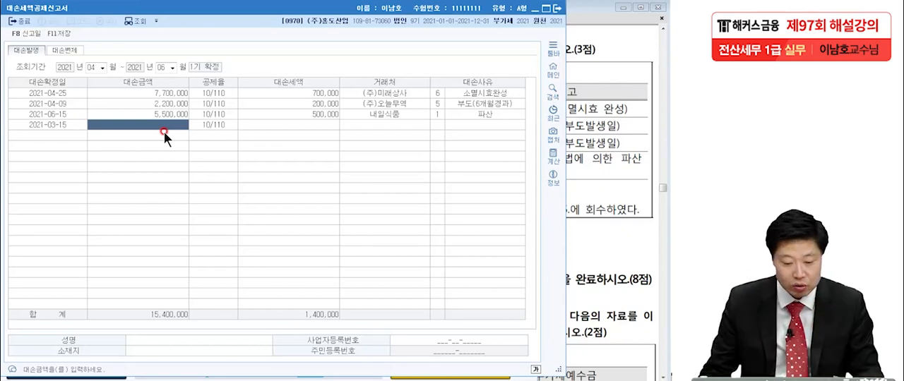
{"action": "type", "text": "-"}
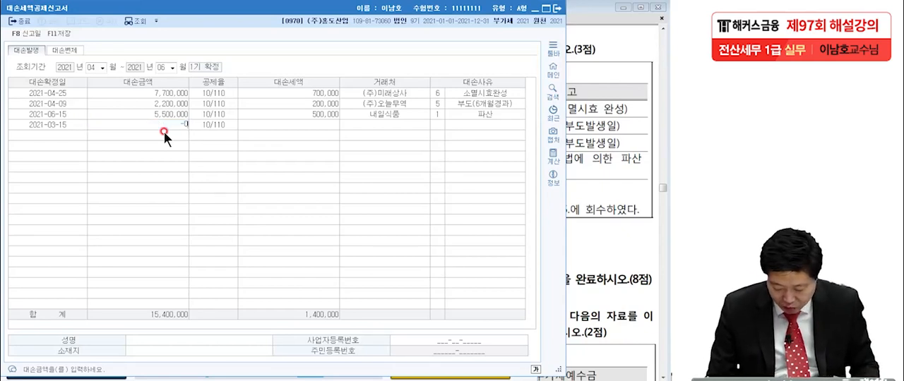
{"action": "type", "text": "5,500,000"}
{"action": "key", "text": "Return"}
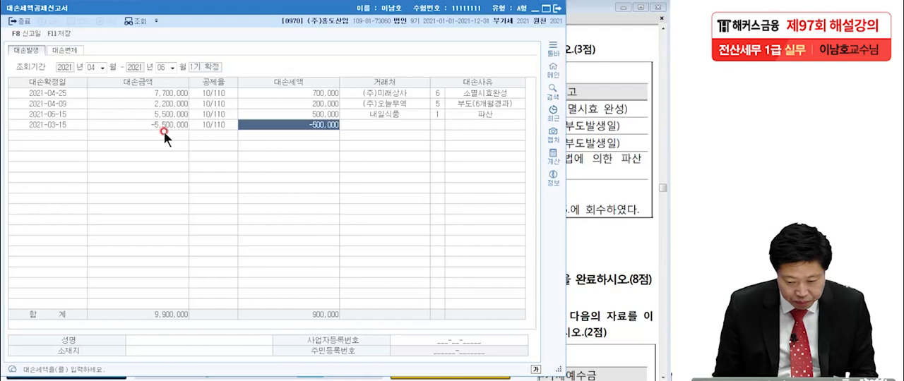
Step: Look up 태양 in the 거래처 list and assign (주)태양 to the fourth row
{"action": "key", "text": "Return"}
{"action": "key", "text": "F2"}
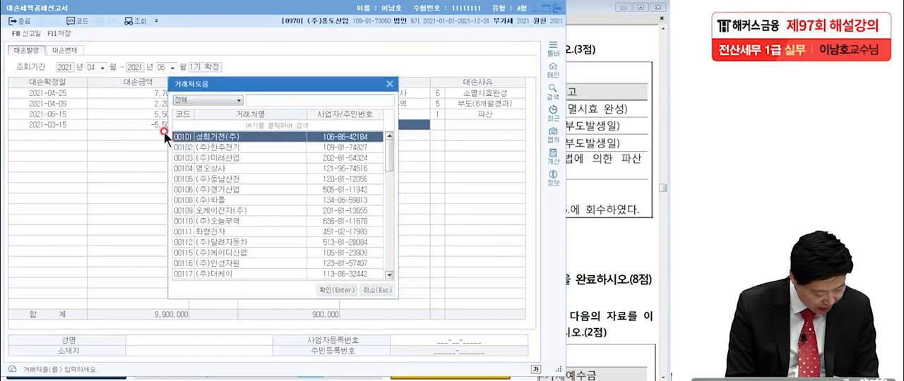
{"action": "type", "text": "태양"}
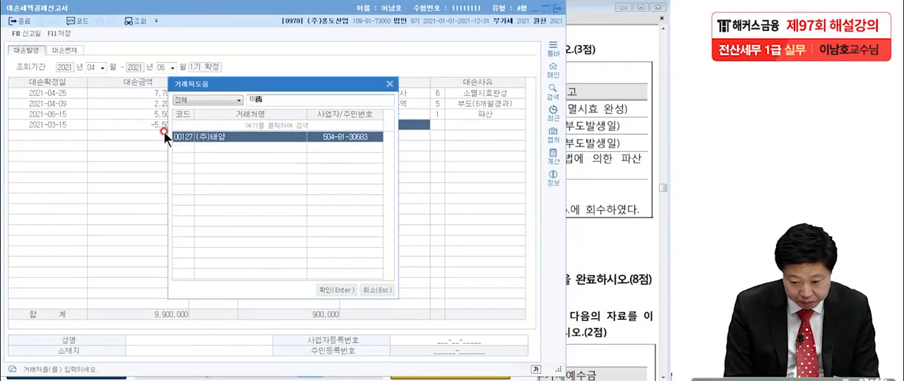
{"action": "key", "text": "Return"}
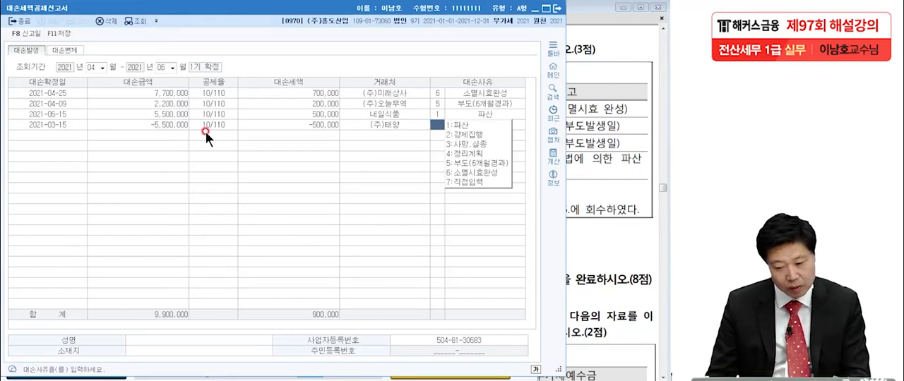
Step: Set the fourth row's 대손사유 to 7 직접입력 with the text 대손채권회수
{"action": "left_click", "coordinate": [462, 182]}
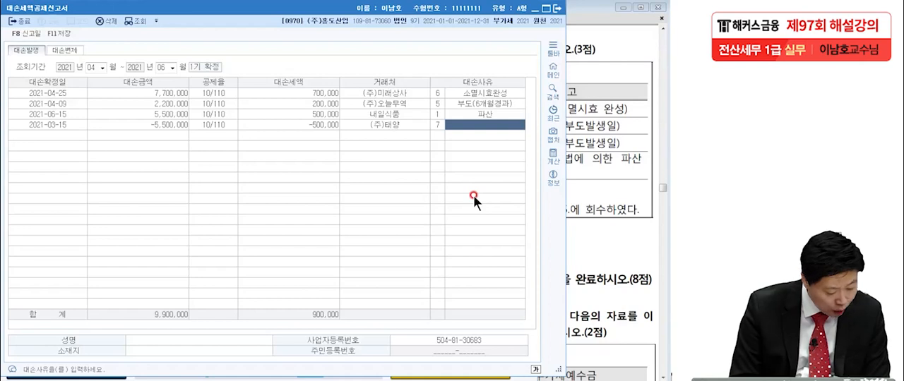
{"action": "type", "text": "대손채권회수"}
{"action": "key", "text": "Return"}
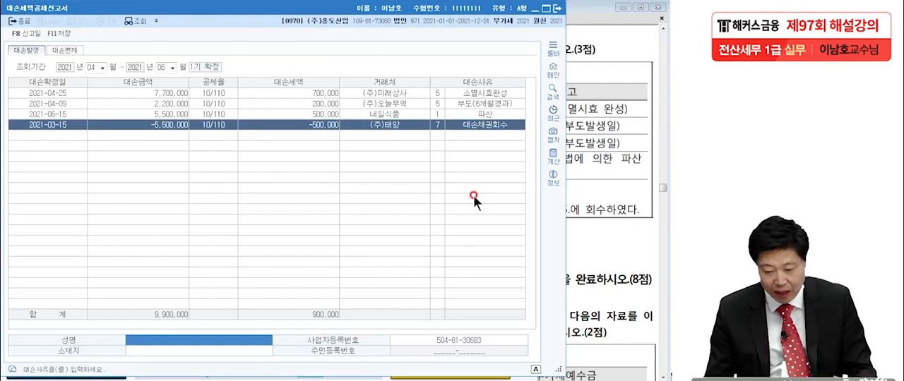
Step: Check the 대손세액 column and its total, and save the 대손세액공제신고서
{"action": "left_click", "coordinate": [143, 136]}
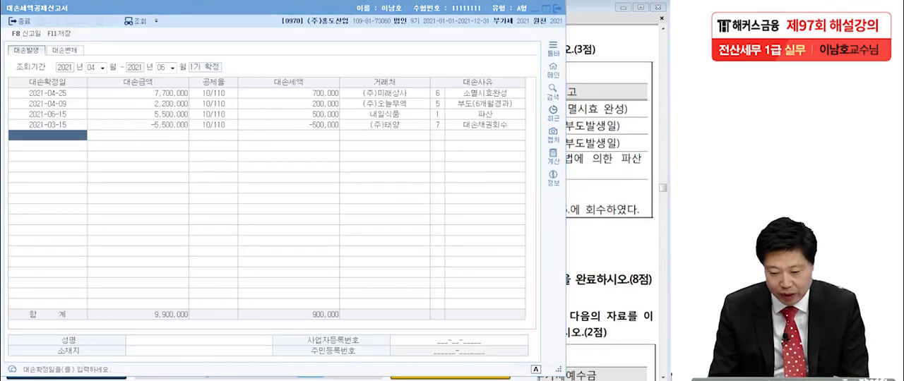
{"action": "mouse_move", "coordinate": [310, 117]}
{"action": "left_mouse_down"}
{"action": "mouse_move", "coordinate": [318, 84]}
{"action": "mouse_move", "coordinate": [320, 117]}
{"action": "mouse_move", "coordinate": [346, 136]}
{"action": "left_mouse_up"}
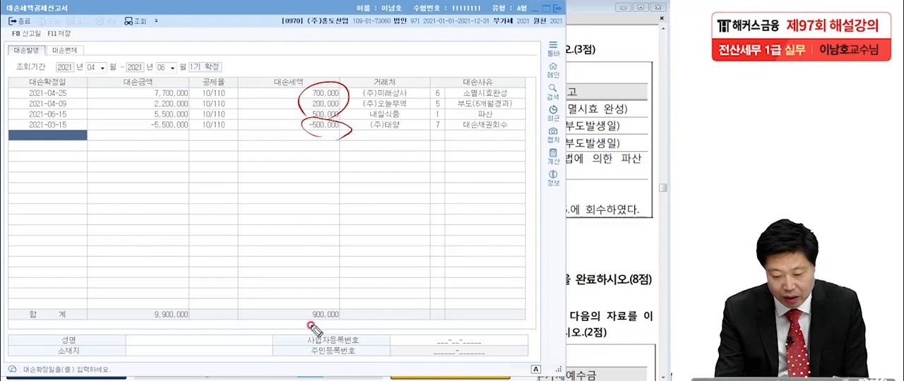
{"action": "mouse_move", "coordinate": [286, 339]}
{"action": "left_mouse_down"}
{"action": "mouse_move", "coordinate": [288, 305]}
{"action": "mouse_move", "coordinate": [329, 326]}
{"action": "mouse_move", "coordinate": [346, 318]}
{"action": "left_mouse_up"}
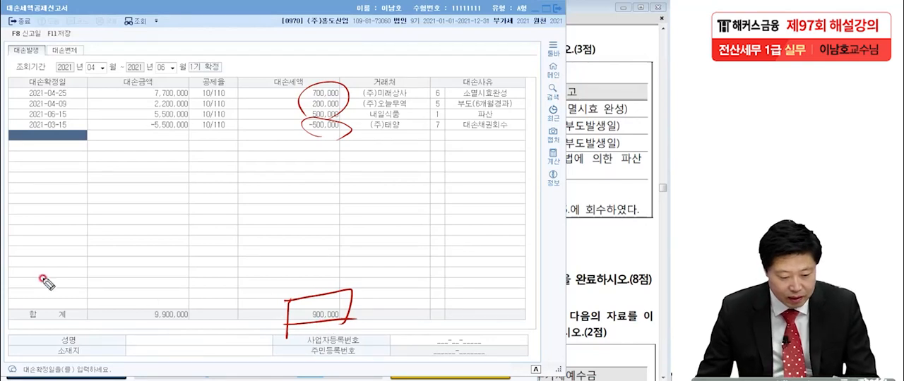
{"action": "key", "text": "Escape"}
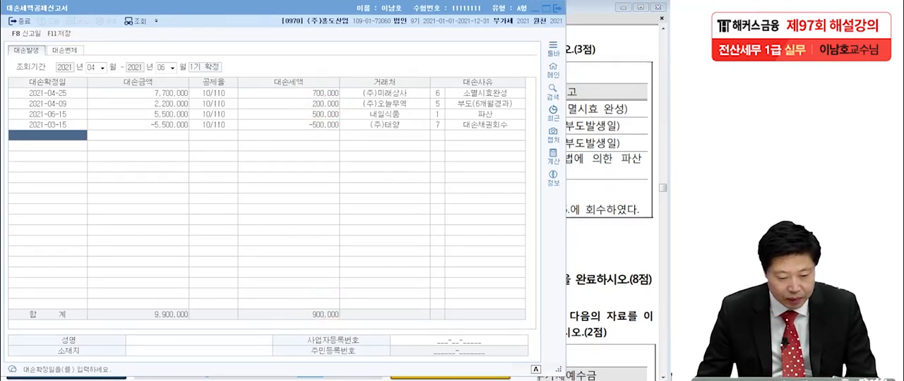
{"action": "left_click", "coordinate": [57, 33]}
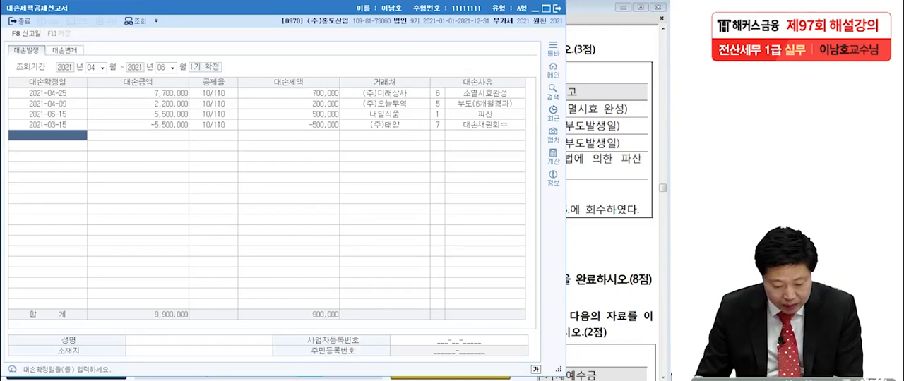
Step: Open the 부가가치세신고서 for the period from April 1 to June 30, 2021
{"action": "key", "text": "Escape"}
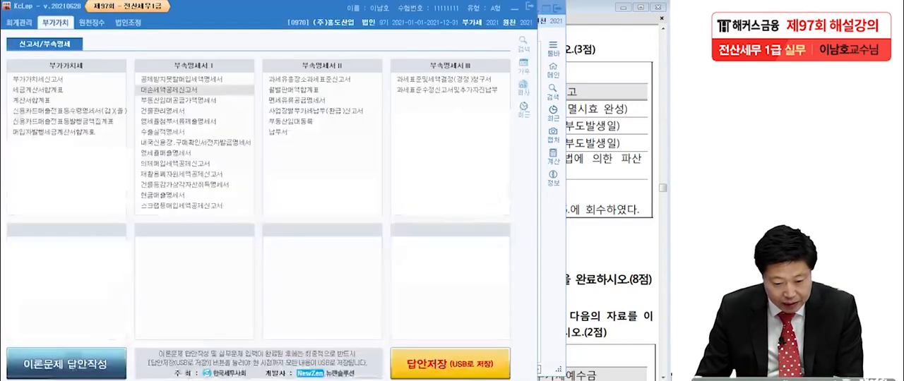
{"action": "double_click", "coordinate": [57, 76]}
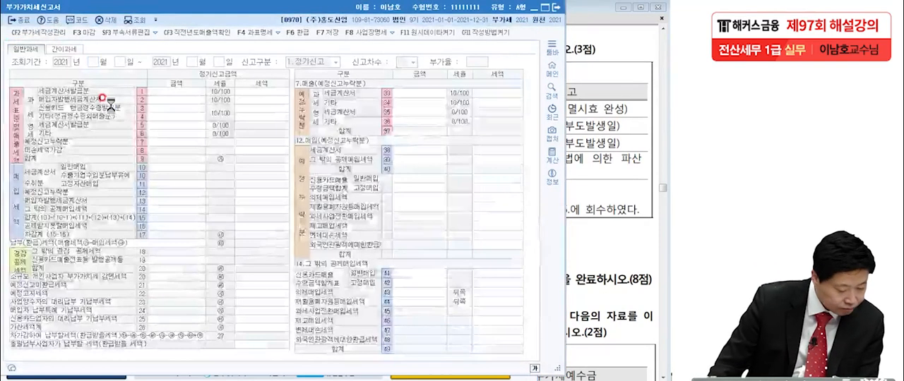
{"action": "type", "text": "4"}
{"action": "key", "text": "Return"}
{"action": "key", "text": "Return"}
{"action": "type", "text": "6"}
{"action": "key", "text": "Return"}
{"action": "key", "text": "Return"}
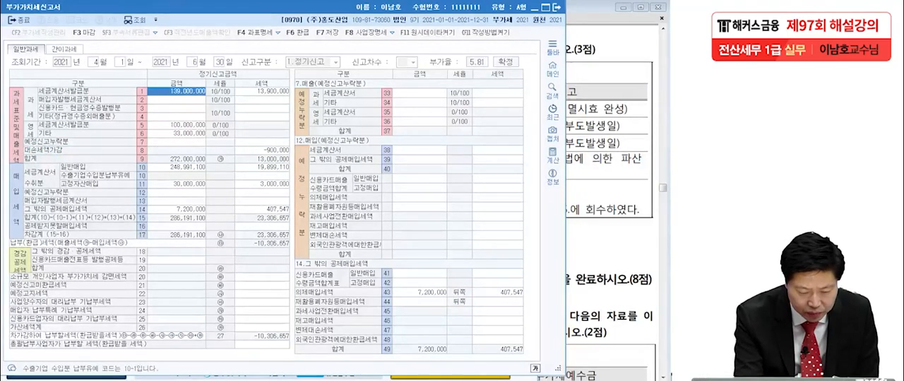
Step: Compare the 대손세액가감 line of the 부가가치세신고서 with the 대손세액 total in the 대손세액공제신고서
{"action": "left_click", "coordinate": [48, 151]}
{"action": "left_click_drag", "start_coordinate": [25, 152], "coordinate": [68, 149]}
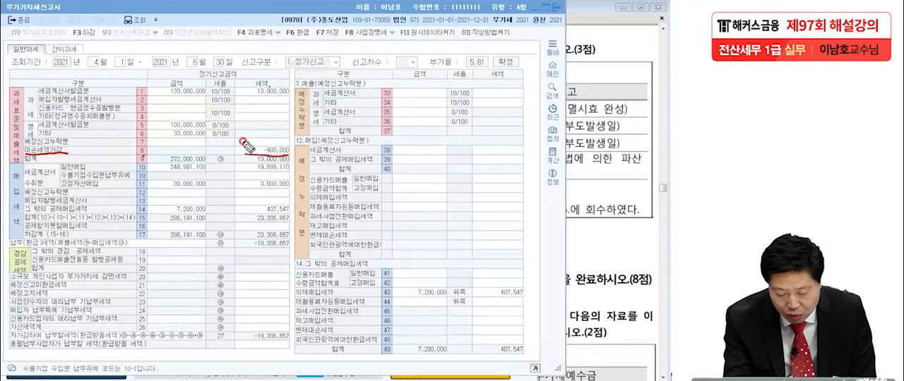
{"action": "left_click_drag", "start_coordinate": [243, 147], "coordinate": [298, 153]}
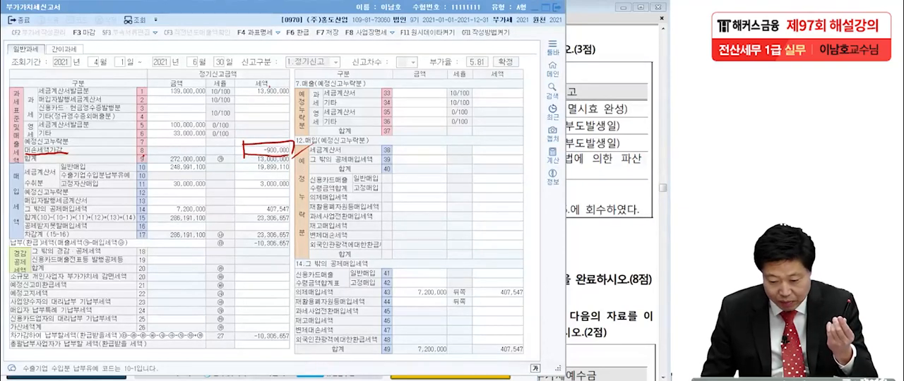
{"action": "left_click", "coordinate": [319, 380]}
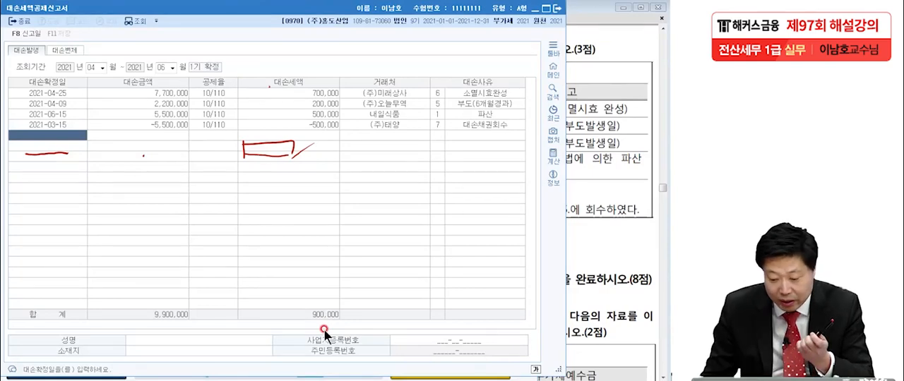
{"action": "left_click", "coordinate": [321, 379]}
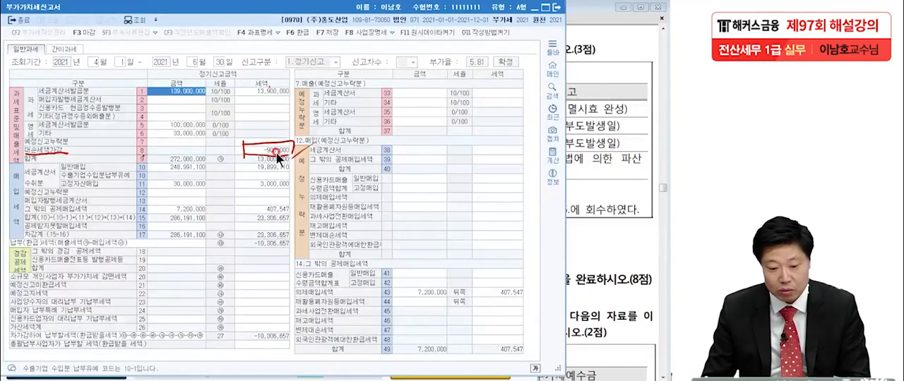
{"action": "left_click", "coordinate": [321, 379]}
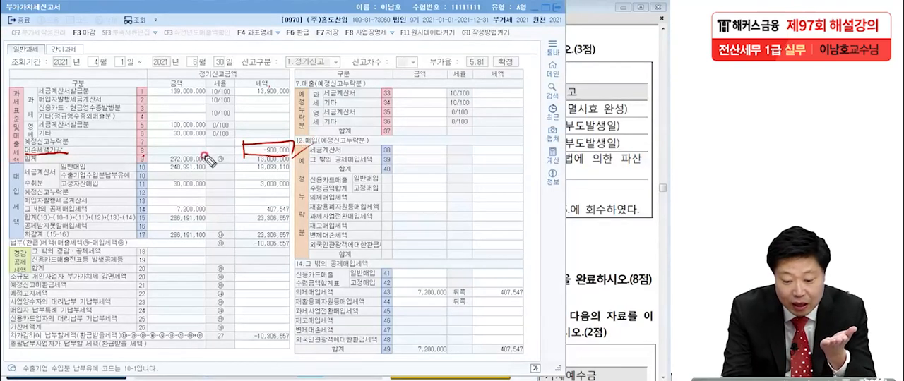
{"action": "mouse_move", "coordinate": [158, 151]}
{"action": "left_mouse_down"}
{"action": "mouse_move", "coordinate": [209, 153]}
{"action": "mouse_move", "coordinate": [156, 142]}
{"action": "mouse_move", "coordinate": [206, 157]}
{"action": "mouse_move", "coordinate": [218, 149]}
{"action": "left_mouse_up"}
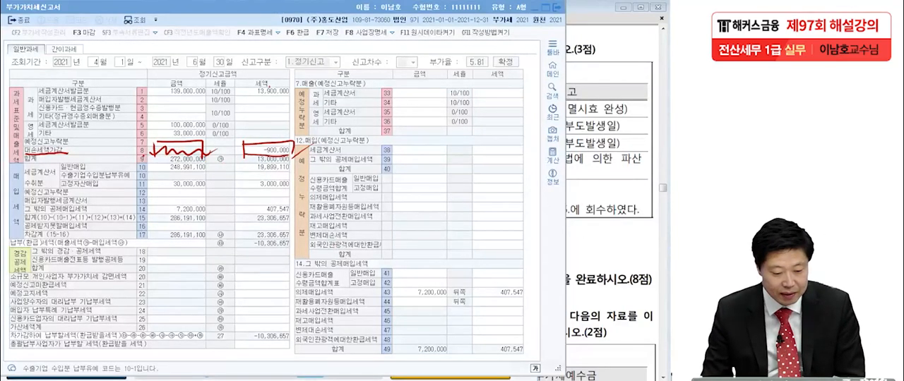
Step: Close the 부가가치세신고서 without saving its data, and close the 대손세액공제신고서
{"action": "key", "text": "Escape"}
{"action": "left_click", "coordinate": [522, 79]}
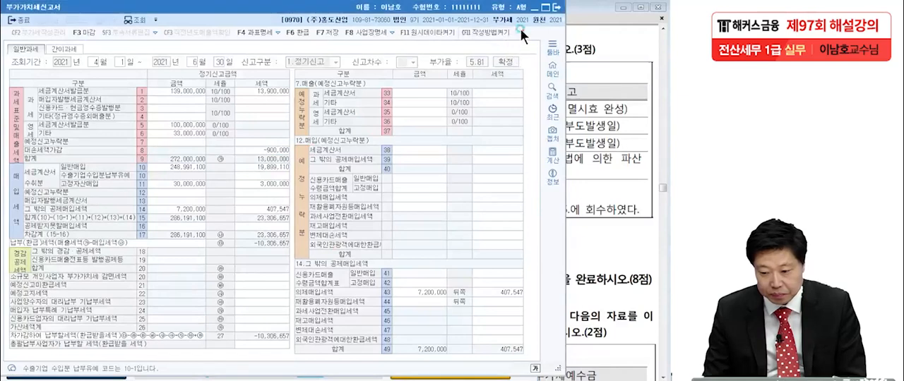
{"action": "left_click", "coordinate": [557, 11]}
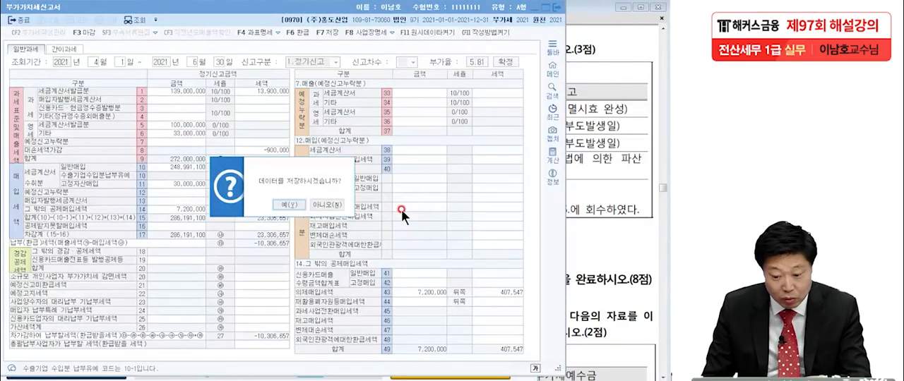
{"action": "left_click", "coordinate": [327, 204]}
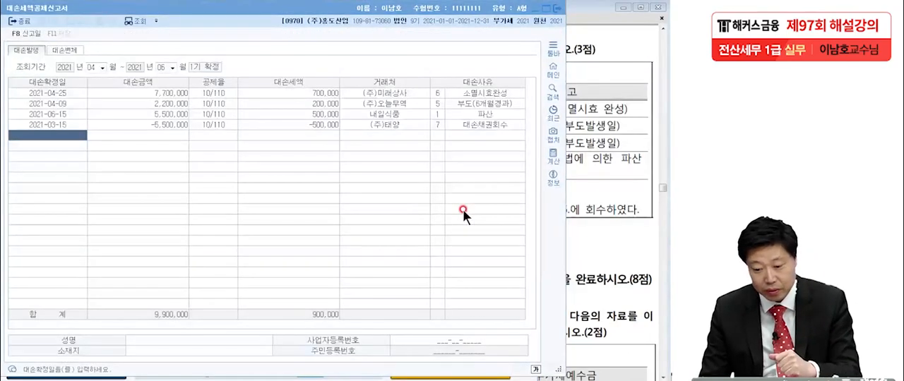
{"action": "left_click", "coordinate": [560, 19]}
Step: Switch to the exam PDF in Adobe Reader and read 문제3 [1] on the 제2기 부가가치세 확정신고 closing entry
{"action": "left_click", "coordinate": [589, 197]}
{"action": "scroll", "coordinate": [590, 247], "scroll_direction": "down", "scroll_amount": 1}
{"action": "scroll", "coordinate": [589, 247], "scroll_direction": "up", "scroll_amount": 1}
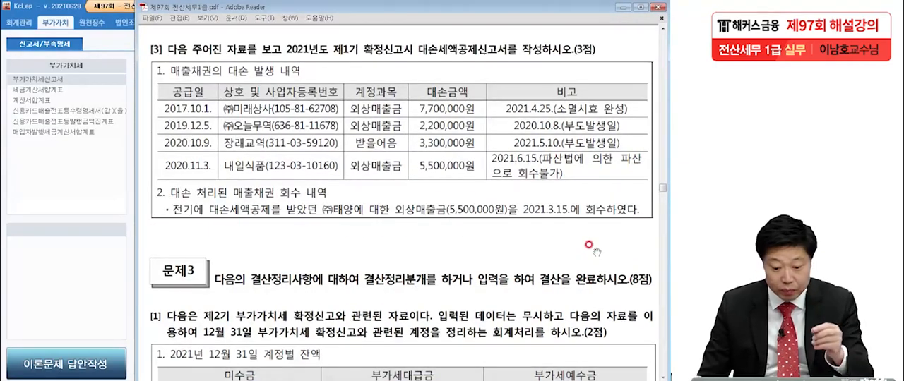
{"action": "scroll", "coordinate": [540, 305], "scroll_direction": "down", "scroll_amount": 5}
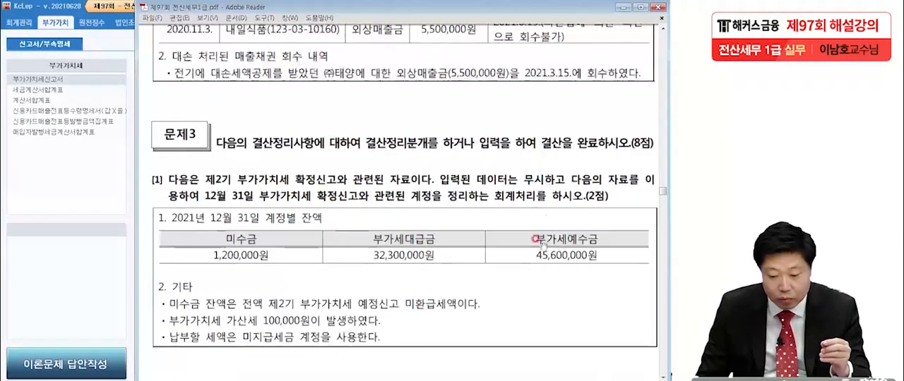
{"action": "left_click_drag", "start_coordinate": [541, 182], "coordinate": [540, 164]}
{"action": "scroll", "coordinate": [543, 193], "scroll_direction": "down", "scroll_amount": 1}
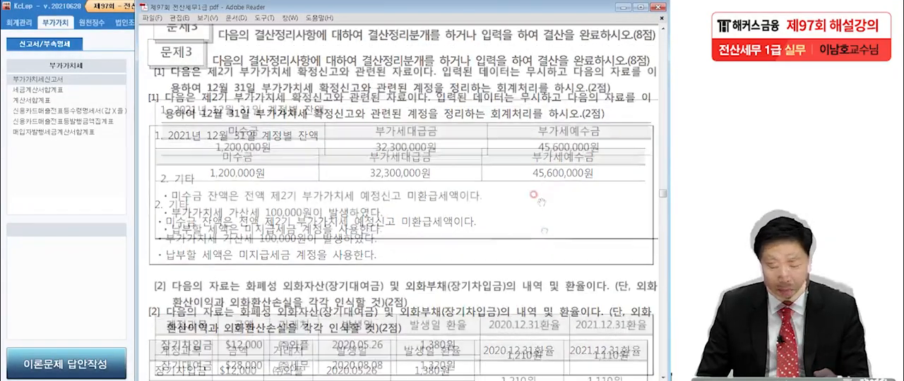
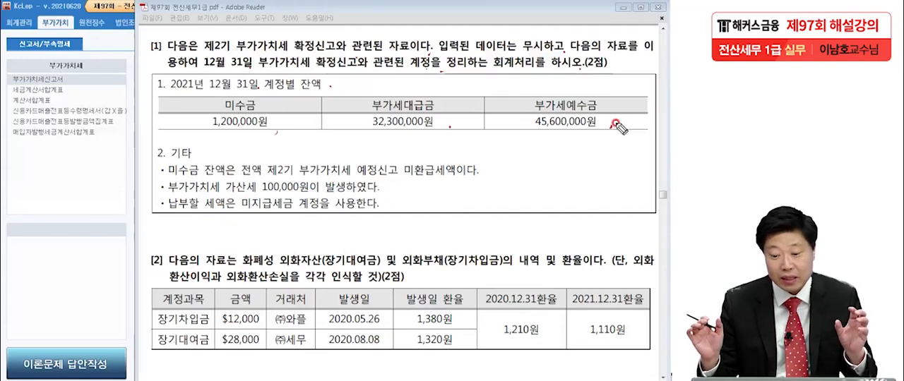
Step: Mark the 부가세예수금 and 부가세대급금 balances and underline 제2기 and 확정신고 in question [1] of the exam PDF
{"action": "left_click_drag", "start_coordinate": [581, 139], "coordinate": [637, 102]}
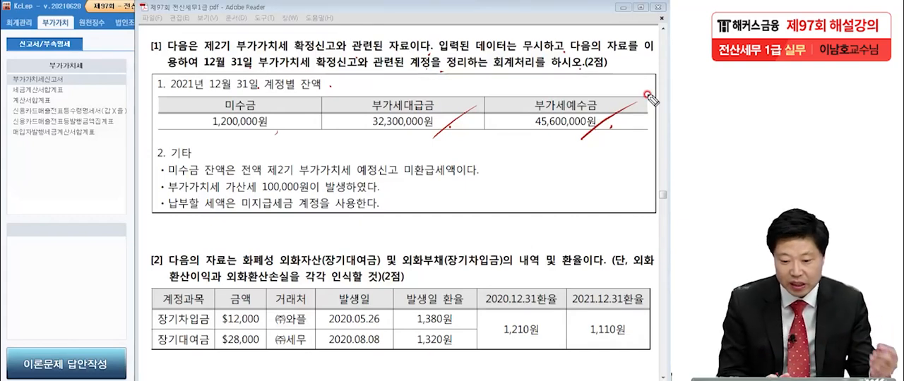
{"action": "left_click_drag", "start_coordinate": [206, 51], "coordinate": [228, 54]}
{"action": "left_click_drag", "start_coordinate": [293, 52], "coordinate": [324, 51]}
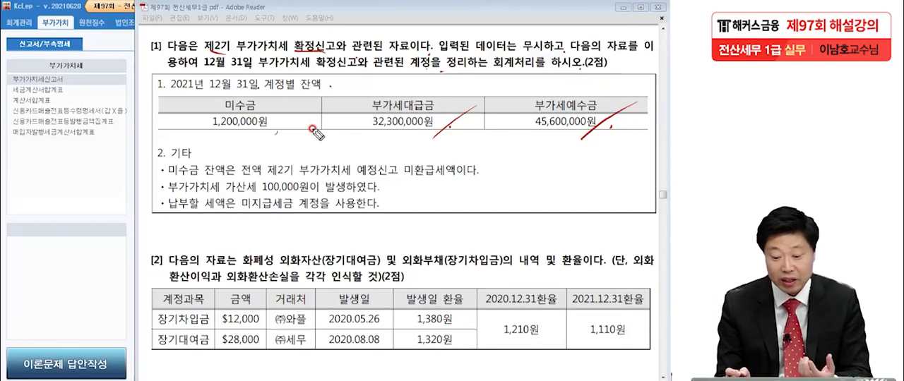
{"action": "left_click_drag", "start_coordinate": [363, 130], "coordinate": [434, 128]}
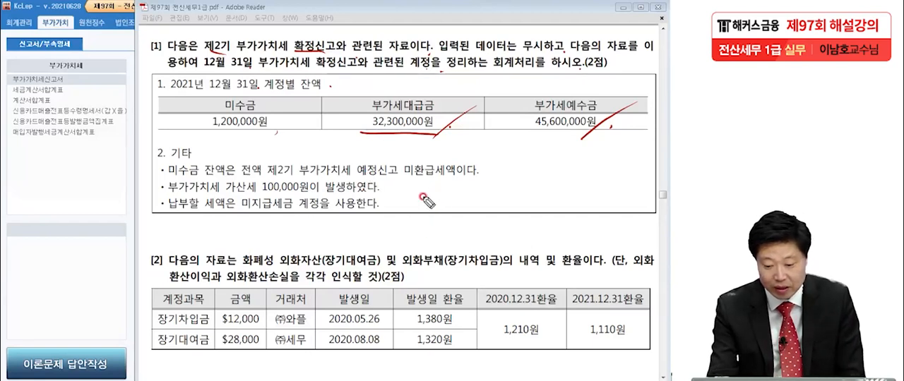
Step: Handwrite the credit line (대) VAT대급금 32,300,000 beneath the 기타 notes of question [1]
{"action": "mouse_move", "coordinate": [426, 203]}
{"action": "left_mouse_down"}
{"action": "mouse_move", "coordinate": [422, 231]}
{"action": "mouse_move", "coordinate": [459, 232]}
{"action": "left_mouse_up"}
{"action": "mouse_move", "coordinate": [463, 204]}
{"action": "left_mouse_down"}
{"action": "mouse_move", "coordinate": [471, 230]}
{"action": "mouse_move", "coordinate": [487, 199]}
{"action": "left_mouse_up"}
{"action": "mouse_move", "coordinate": [486, 230]}
{"action": "left_mouse_down"}
{"action": "mouse_move", "coordinate": [495, 201]}
{"action": "mouse_move", "coordinate": [503, 227]}
{"action": "left_mouse_up"}
{"action": "mouse_move", "coordinate": [497, 205]}
{"action": "left_mouse_down"}
{"action": "mouse_move", "coordinate": [515, 200]}
{"action": "mouse_move", "coordinate": [507, 224]}
{"action": "mouse_move", "coordinate": [528, 222]}
{"action": "left_mouse_up"}
{"action": "mouse_move", "coordinate": [536, 198]}
{"action": "left_mouse_down"}
{"action": "mouse_move", "coordinate": [540, 223]}
{"action": "mouse_move", "coordinate": [593, 196]}
{"action": "mouse_move", "coordinate": [596, 220]}
{"action": "mouse_move", "coordinate": [613, 220]}
{"action": "left_mouse_up"}
{"action": "left_click", "coordinate": [614, 213]}
{"action": "left_click_drag", "start_coordinate": [616, 196], "coordinate": [614, 213]}
{"action": "left_click_drag", "start_coordinate": [623, 201], "coordinate": [630, 204]}
{"action": "left_click_drag", "start_coordinate": [633, 209], "coordinate": [645, 210]}
{"action": "left_click_drag", "start_coordinate": [647, 209], "coordinate": [655, 208]}
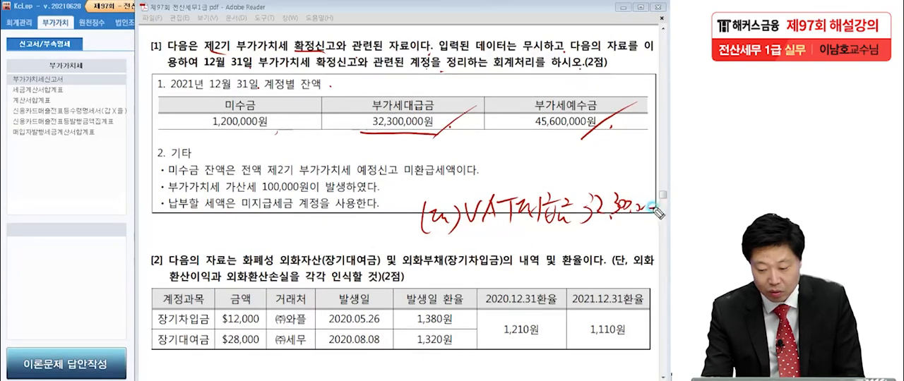
Step: Handwrite the debit line (차) VAT예수금 45,600,000 beside the credit line and underline the 부가세예수금 balance
{"action": "mouse_move", "coordinate": [150, 210]}
{"action": "left_mouse_down"}
{"action": "mouse_move", "coordinate": [145, 241]}
{"action": "mouse_move", "coordinate": [178, 235]}
{"action": "left_mouse_up"}
{"action": "left_click_drag", "start_coordinate": [185, 212], "coordinate": [196, 238]}
{"action": "left_click_drag", "start_coordinate": [201, 212], "coordinate": [205, 244]}
{"action": "left_click_drag", "start_coordinate": [528, 134], "coordinate": [591, 130]}
{"action": "mouse_move", "coordinate": [213, 216]}
{"action": "left_mouse_down"}
{"action": "mouse_move", "coordinate": [216, 229]}
{"action": "mouse_move", "coordinate": [226, 214]}
{"action": "left_mouse_up"}
{"action": "mouse_move", "coordinate": [239, 210]}
{"action": "left_mouse_down"}
{"action": "mouse_move", "coordinate": [227, 234]}
{"action": "mouse_move", "coordinate": [248, 230]}
{"action": "mouse_move", "coordinate": [271, 205]}
{"action": "mouse_move", "coordinate": [263, 232]}
{"action": "mouse_move", "coordinate": [282, 244]}
{"action": "mouse_move", "coordinate": [316, 224]}
{"action": "mouse_move", "coordinate": [326, 236]}
{"action": "mouse_move", "coordinate": [349, 223]}
{"action": "mouse_move", "coordinate": [339, 238]}
{"action": "left_mouse_up"}
{"action": "mouse_move", "coordinate": [361, 200]}
{"action": "left_mouse_down"}
{"action": "mouse_move", "coordinate": [353, 230]}
{"action": "mouse_move", "coordinate": [417, 213]}
{"action": "left_mouse_up"}
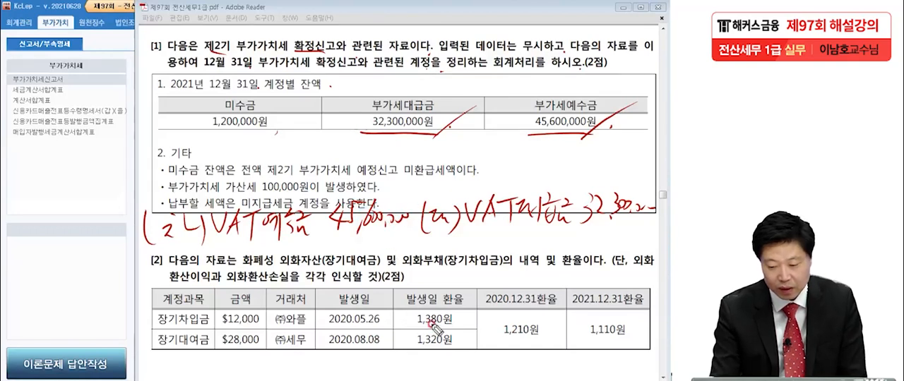
Step: Underline the 부가세예수금 and 부가세대급금 balances again and handwrite a 미지급세금 credit line with an empty oval for its amount
{"action": "left_click_drag", "start_coordinate": [523, 133], "coordinate": [596, 127]}
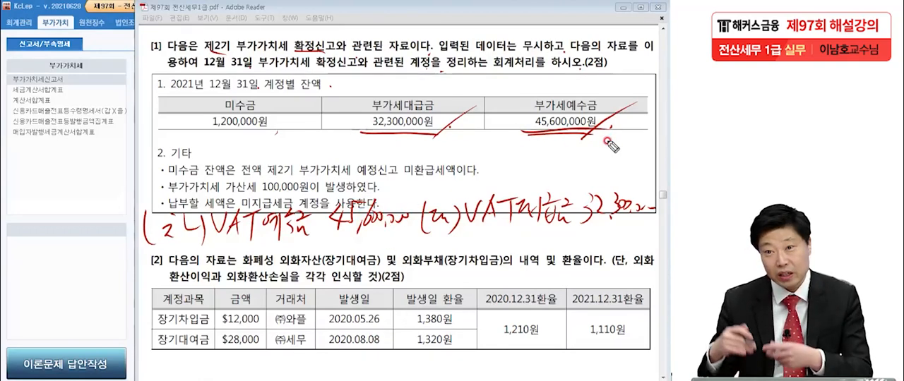
{"action": "left_click_drag", "start_coordinate": [356, 129], "coordinate": [432, 133]}
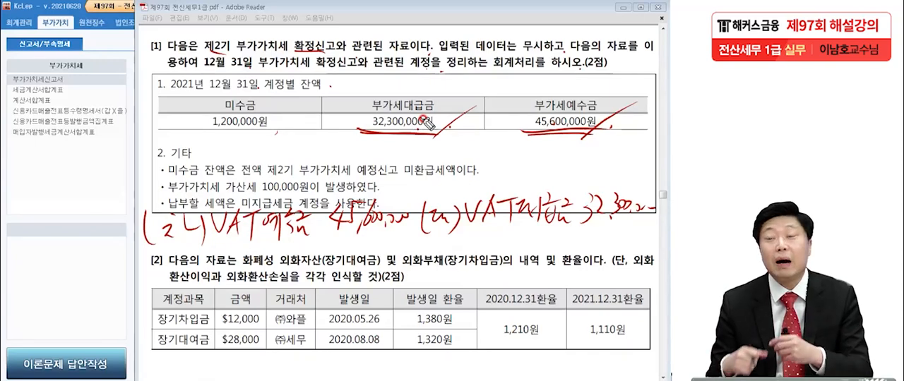
{"action": "left_click_drag", "start_coordinate": [577, 259], "coordinate": [667, 248]}
{"action": "mouse_move", "coordinate": [448, 232]}
{"action": "left_mouse_down"}
{"action": "mouse_move", "coordinate": [448, 247]}
{"action": "mouse_move", "coordinate": [474, 244]}
{"action": "mouse_move", "coordinate": [498, 265]}
{"action": "mouse_move", "coordinate": [512, 244]}
{"action": "mouse_move", "coordinate": [519, 255]}
{"action": "mouse_move", "coordinate": [551, 243]}
{"action": "mouse_move", "coordinate": [554, 267]}
{"action": "left_mouse_up"}
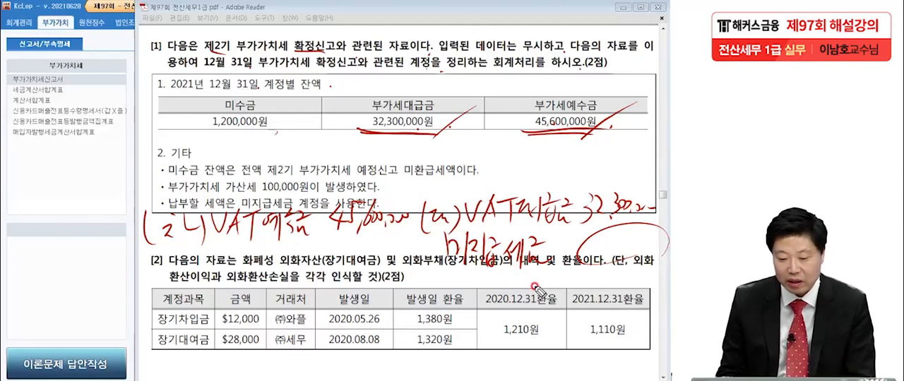
Step: Underline the 미수금 balance and 미환급세액, and handwrite the credit line 미수금 1,200,000 under 미지급세금
{"action": "left_click_drag", "start_coordinate": [212, 137], "coordinate": [290, 132]}
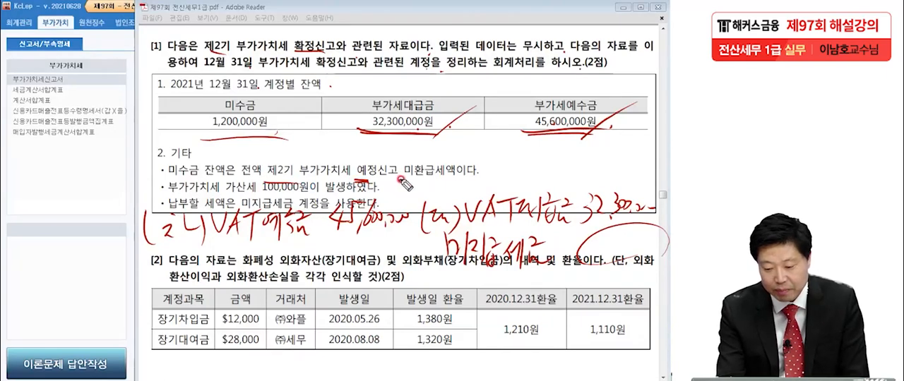
{"action": "left_click_drag", "start_coordinate": [400, 180], "coordinate": [452, 177]}
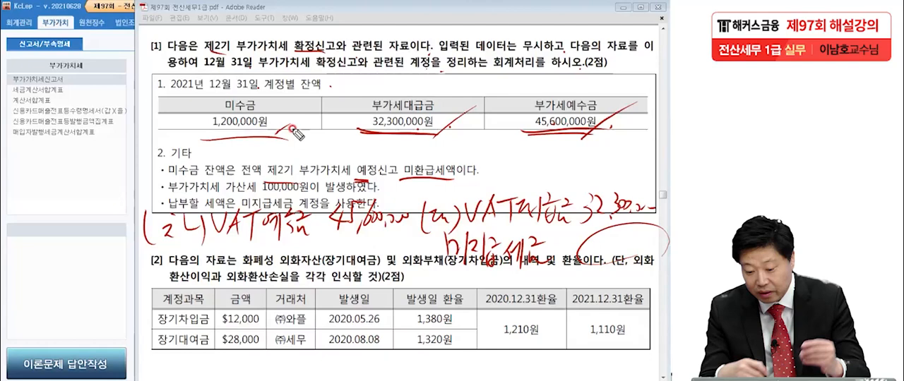
{"action": "mouse_move", "coordinate": [456, 267]}
{"action": "left_mouse_down"}
{"action": "mouse_move", "coordinate": [463, 295]}
{"action": "mouse_move", "coordinate": [498, 271]}
{"action": "mouse_move", "coordinate": [502, 293]}
{"action": "mouse_move", "coordinate": [510, 285]}
{"action": "mouse_move", "coordinate": [525, 305]}
{"action": "left_mouse_up"}
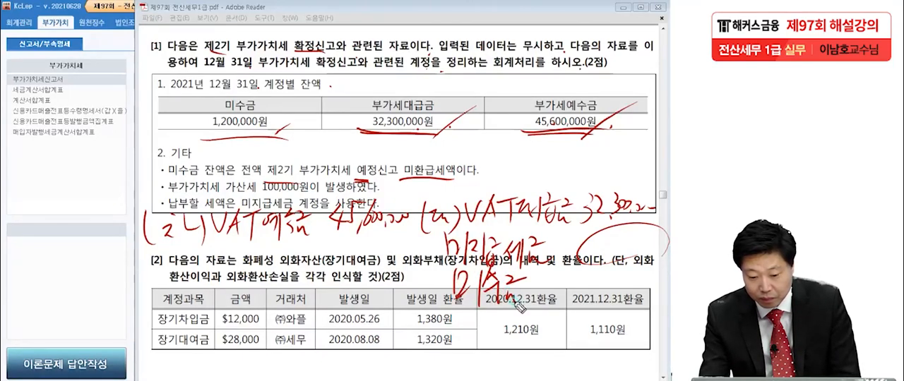
{"action": "mouse_move", "coordinate": [561, 272]}
{"action": "left_mouse_down"}
{"action": "mouse_move", "coordinate": [564, 295]}
{"action": "mouse_move", "coordinate": [578, 286]}
{"action": "mouse_move", "coordinate": [632, 287]}
{"action": "left_mouse_up"}
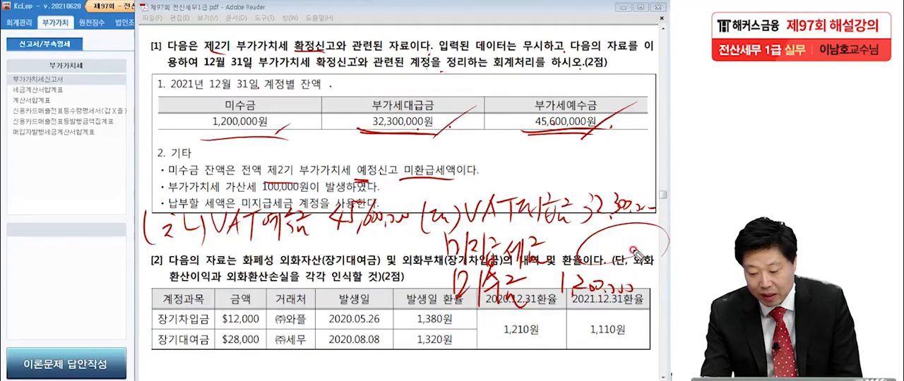
{"action": "left_click_drag", "start_coordinate": [559, 306], "coordinate": [628, 309]}
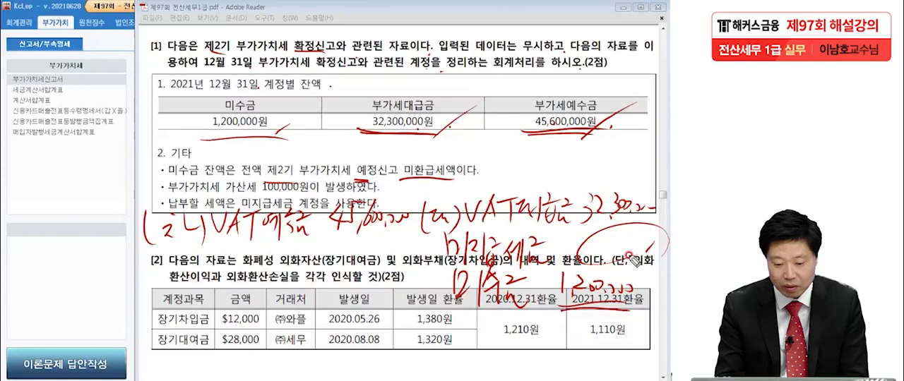
Step: Underline 가산세, handwrite the debit line 세금과공과 100,000, and fill in 12,200,000 as the 미지급세금 amount
{"action": "left_click_drag", "start_coordinate": [226, 190], "coordinate": [256, 189]}
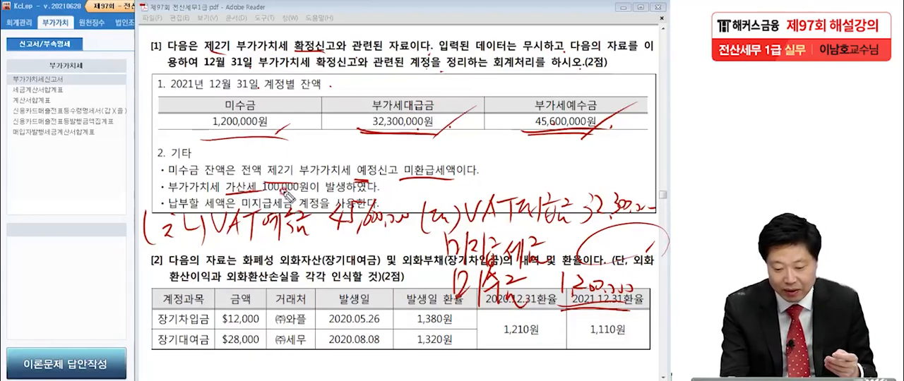
{"action": "left_click_drag", "start_coordinate": [278, 282], "coordinate": [307, 297]}
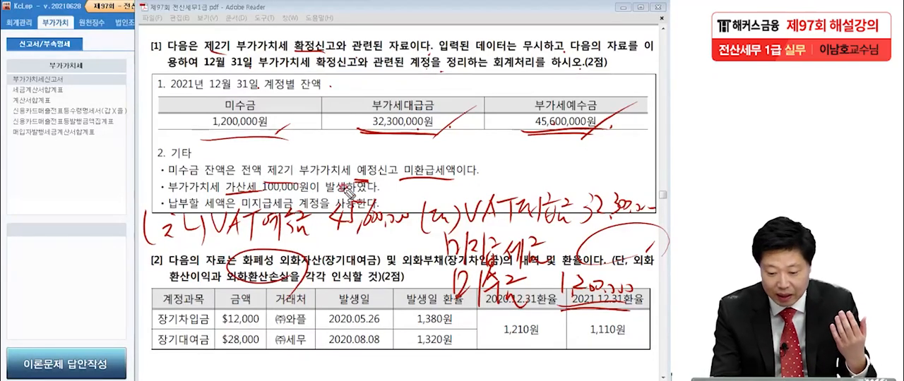
{"action": "left_click_drag", "start_coordinate": [372, 265], "coordinate": [416, 255]}
{"action": "mouse_move", "coordinate": [247, 260]}
{"action": "left_mouse_down"}
{"action": "mouse_move", "coordinate": [236, 275]}
{"action": "mouse_move", "coordinate": [271, 260]}
{"action": "mouse_move", "coordinate": [285, 272]}
{"action": "mouse_move", "coordinate": [297, 261]}
{"action": "mouse_move", "coordinate": [307, 274]}
{"action": "mouse_move", "coordinate": [319, 271]}
{"action": "left_mouse_up"}
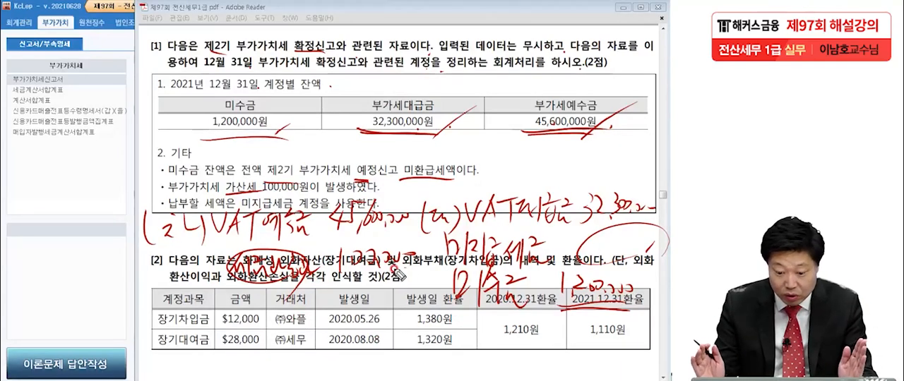
{"action": "mouse_move", "coordinate": [616, 263]}
{"action": "left_mouse_down"}
{"action": "mouse_move", "coordinate": [593, 220]}
{"action": "mouse_move", "coordinate": [653, 257]}
{"action": "left_mouse_up"}
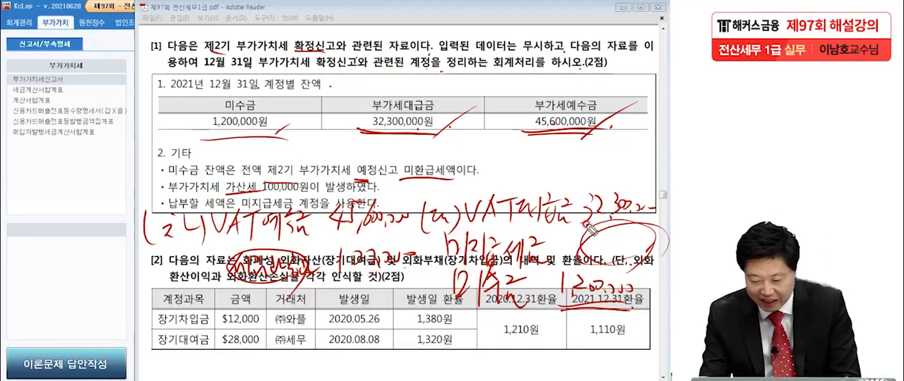
{"action": "left_click_drag", "start_coordinate": [598, 242], "coordinate": [652, 253]}
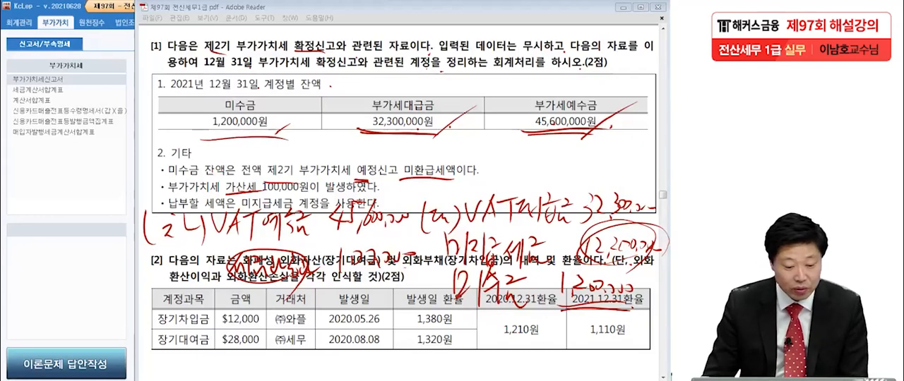
Step: Switch to KcLep and open 일반전표입력 in 회계관리 for December 31, 2021
{"action": "left_click", "coordinate": [32, 173]}
{"action": "left_click", "coordinate": [19, 22]}
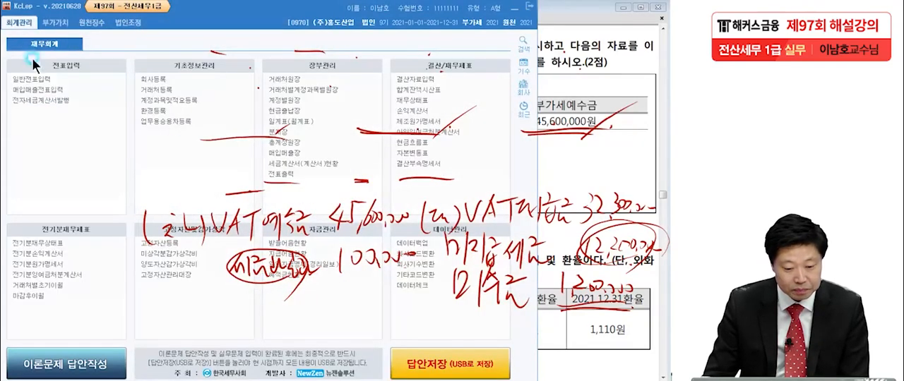
{"action": "left_click", "coordinate": [34, 82]}
{"action": "type", "text": "31"}
{"action": "key", "text": "Return"}
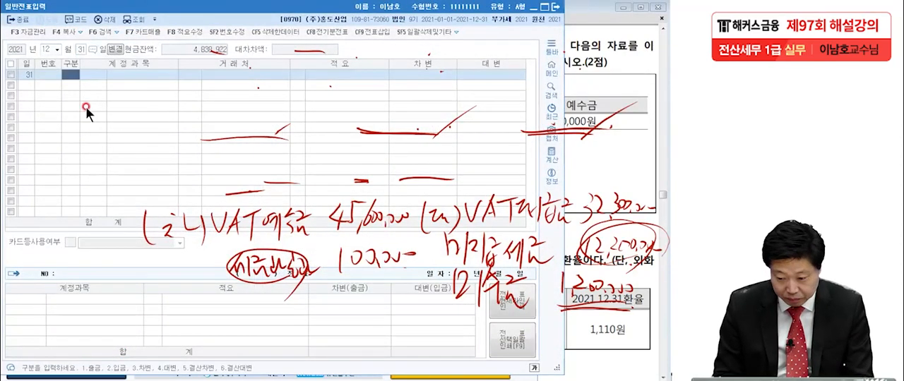
Step: Enter a debit line for account 0255 부가세예수금 with 45,600,000 won
{"action": "type", "text": "3"}
{"action": "key", "text": "Return"}
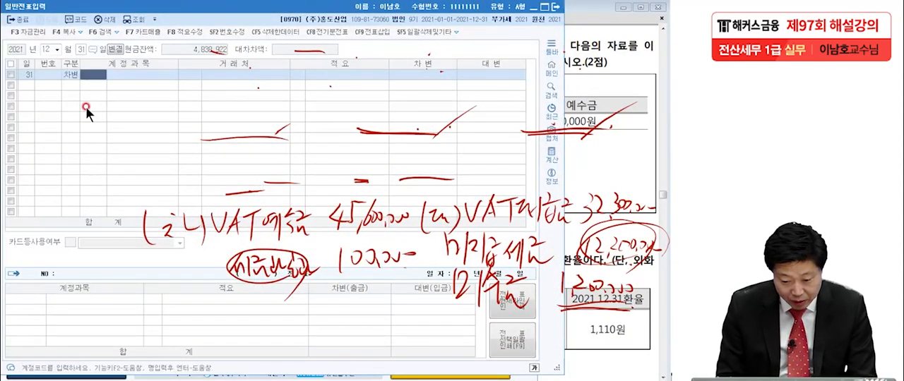
{"action": "type", "text": "부가"}
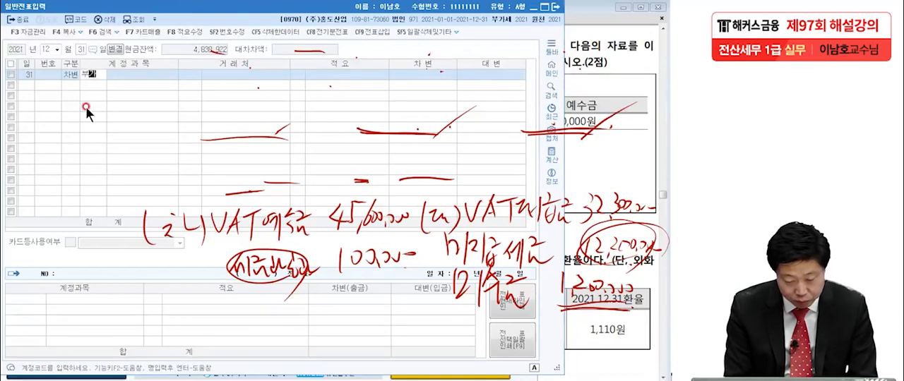
{"action": "type", "text": "세"}
{"action": "key", "text": "Return"}
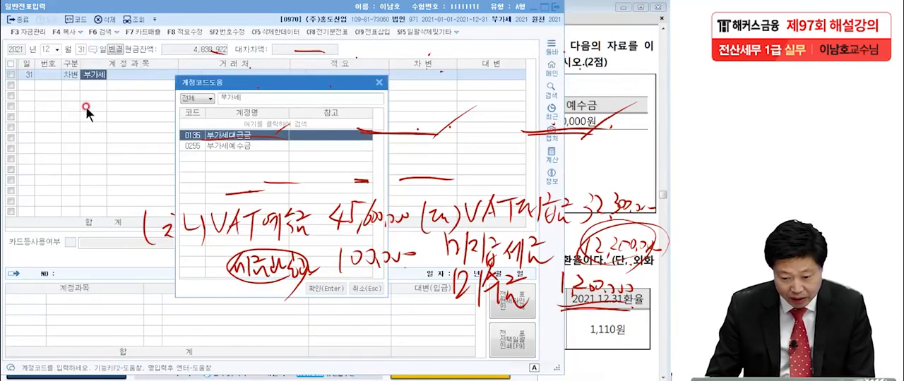
{"action": "double_click", "coordinate": [236, 144]}
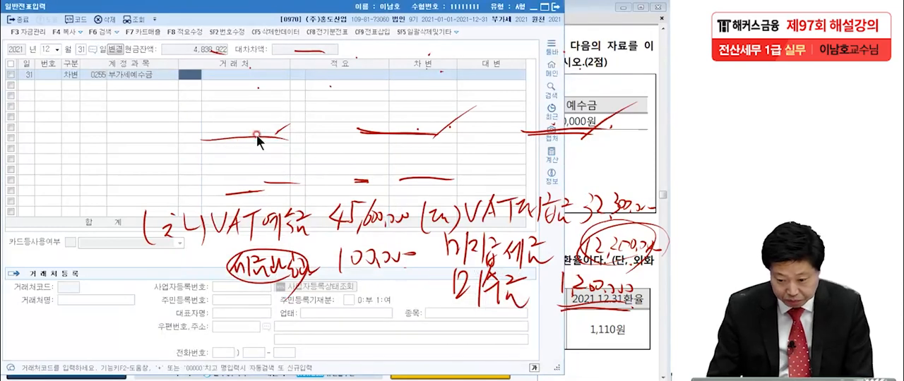
{"action": "left_click", "coordinate": [440, 76]}
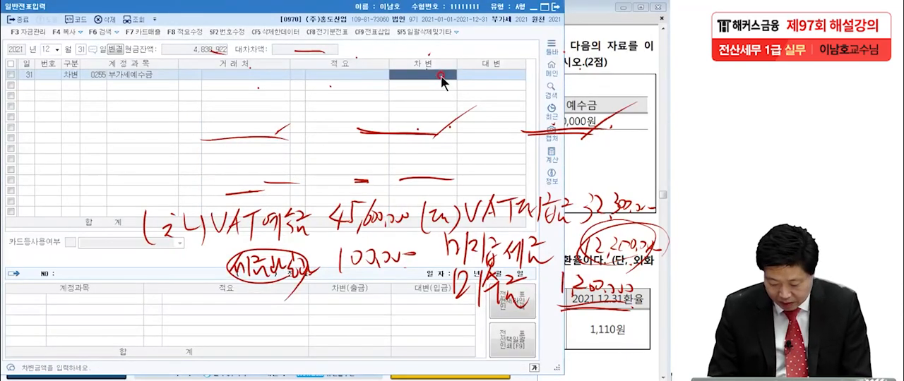
{"action": "type", "text": "550"}
{"action": "type", "text": "000"}
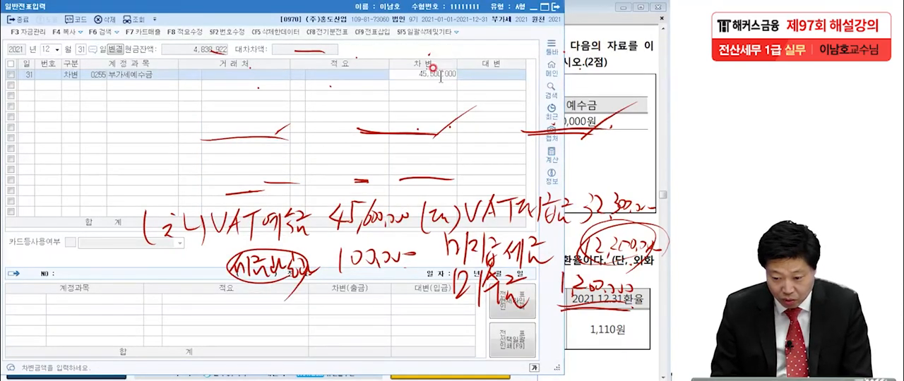
{"action": "key", "text": "Return"}
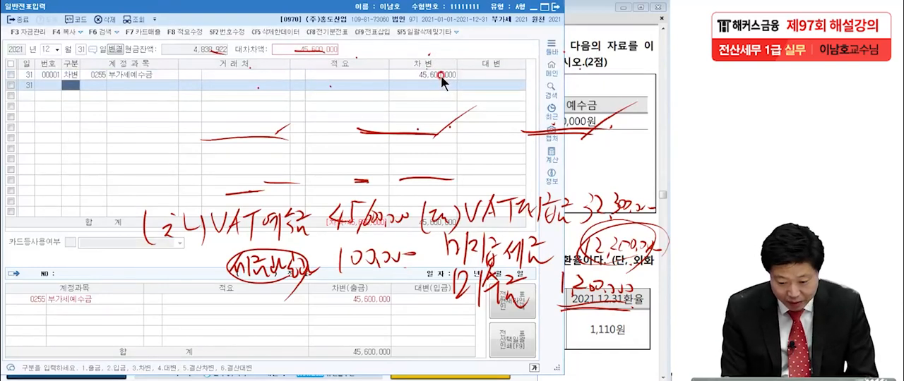
Step: Add a debit line for account 0817 세금과공과금 (판매관리비) with 100,000 won
{"action": "type", "text": "3"}
{"action": "key", "text": "Return"}
{"action": "type", "text": "세금"}
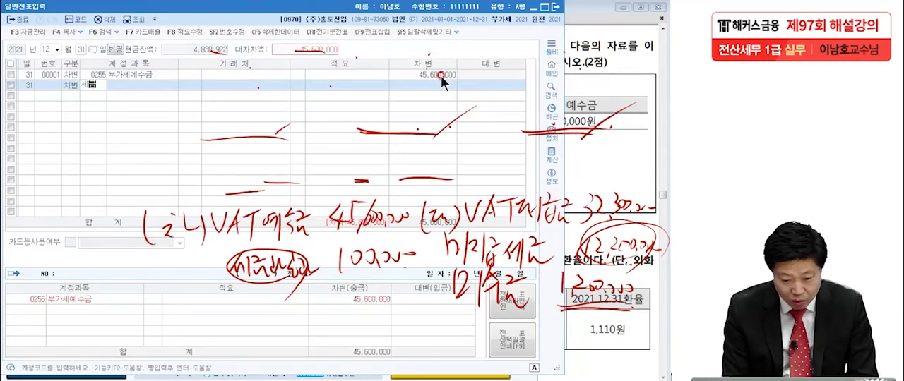
{"action": "key", "text": "Return"}
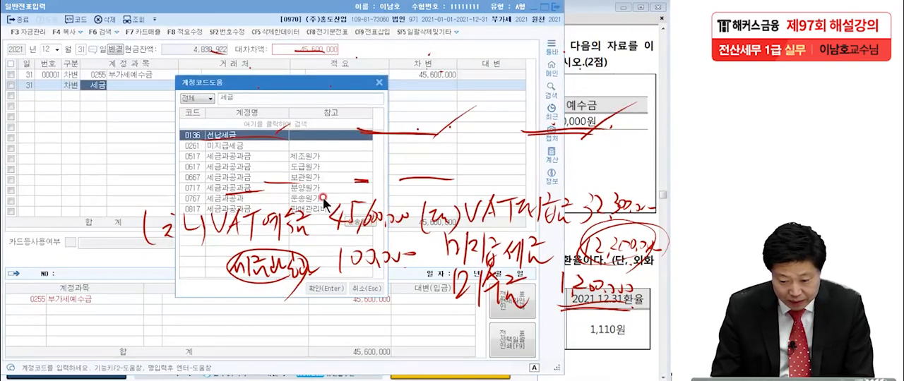
{"action": "left_click", "coordinate": [322, 209]}
{"action": "key", "text": "Return"}
{"action": "key", "text": "Return"}
{"action": "key", "text": "Return"}
{"action": "key", "text": "Return"}
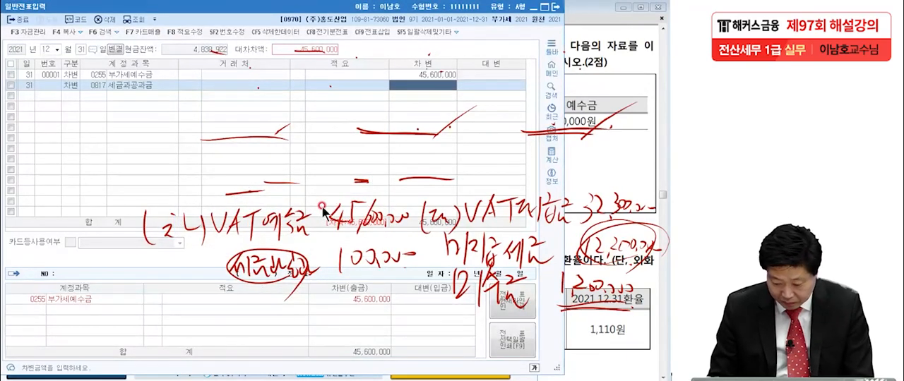
{"action": "type", "text": "100,000"}
{"action": "key", "text": "Return"}
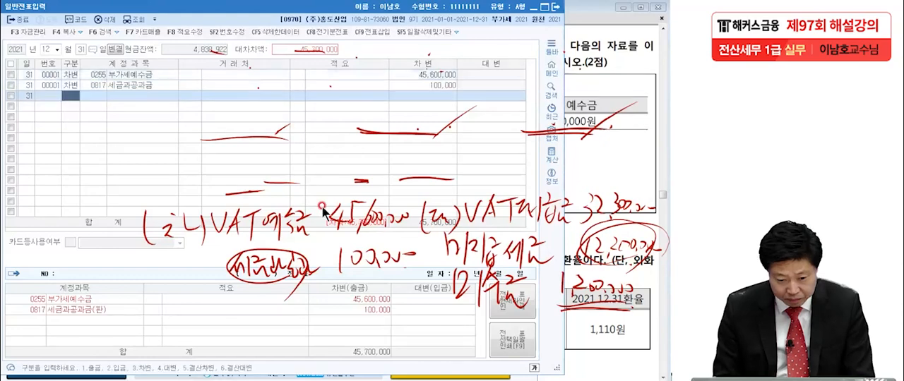
Step: Add a credit line for account 0135 부가세대급금 with 32,300,000 won
{"action": "type", "text": "4"}
{"action": "type", "text": "부가"}
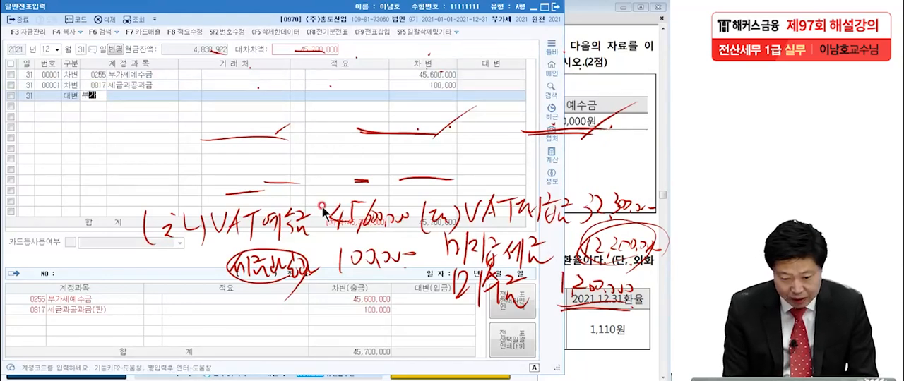
{"action": "key", "text": "Return"}
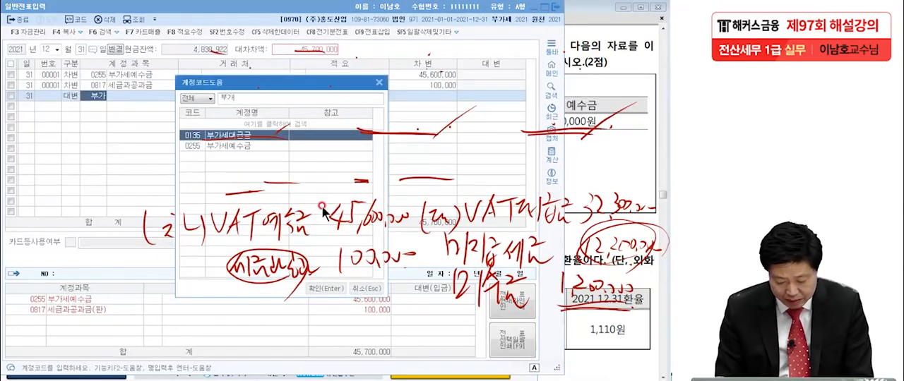
{"action": "key", "text": "Return"}
{"action": "key", "text": "Return"}
{"action": "key", "text": "Return"}
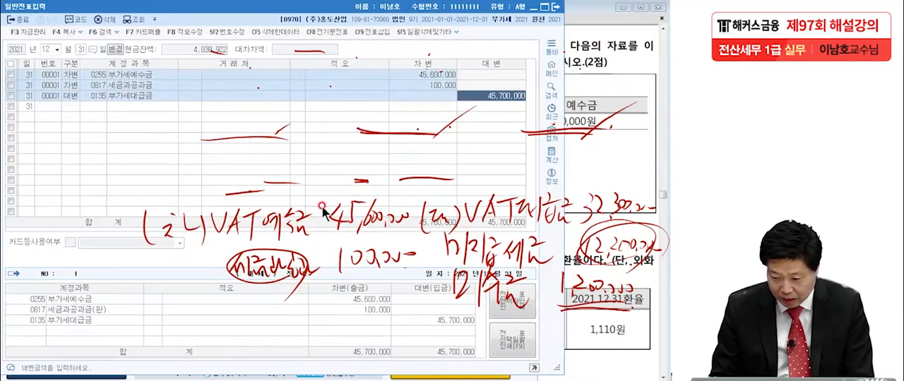
{"action": "type", "text": "32"}
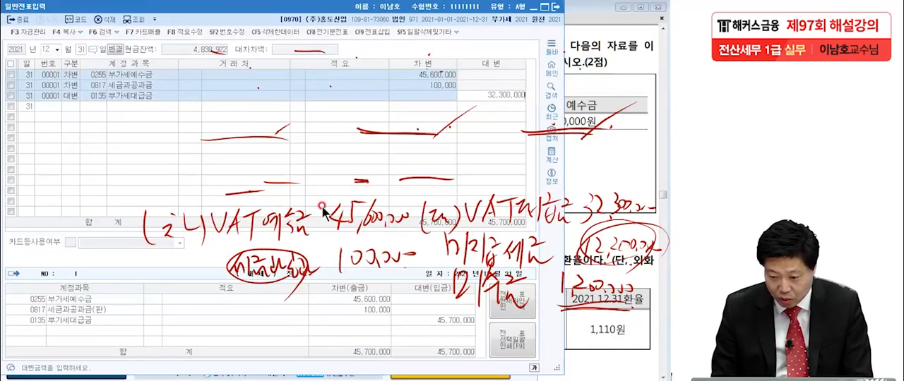
{"action": "type", "text": ",300,000"}
{"action": "key", "text": "Return"}
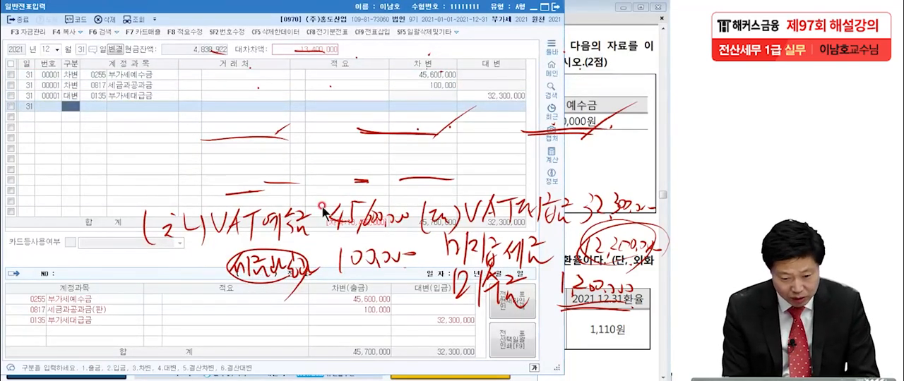
Step: Add a credit line for account 0120 미수금 with 1,200,000 won
{"action": "type", "text": "4"}
{"action": "key", "text": "Return"}
{"action": "type", "text": "미수"}
{"action": "key", "text": "Return"}
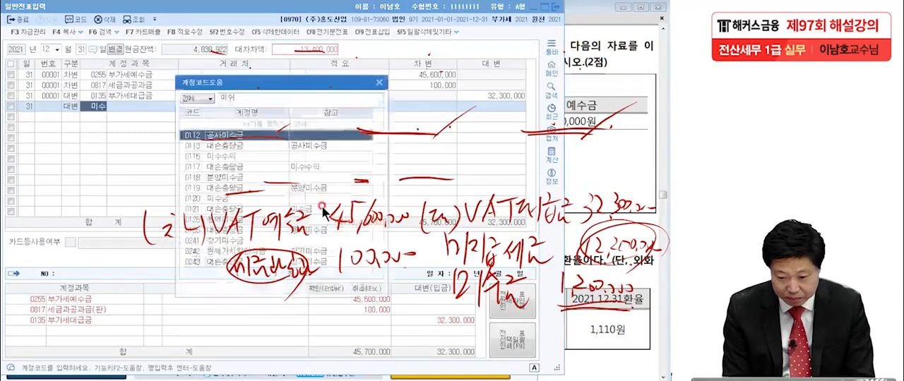
{"action": "type", "text": "금"}
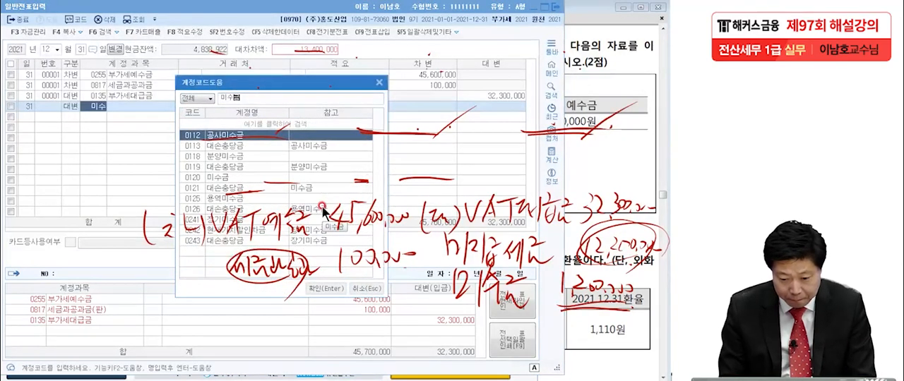
{"action": "left_click", "coordinate": [249, 178]}
{"action": "key", "text": "Return"}
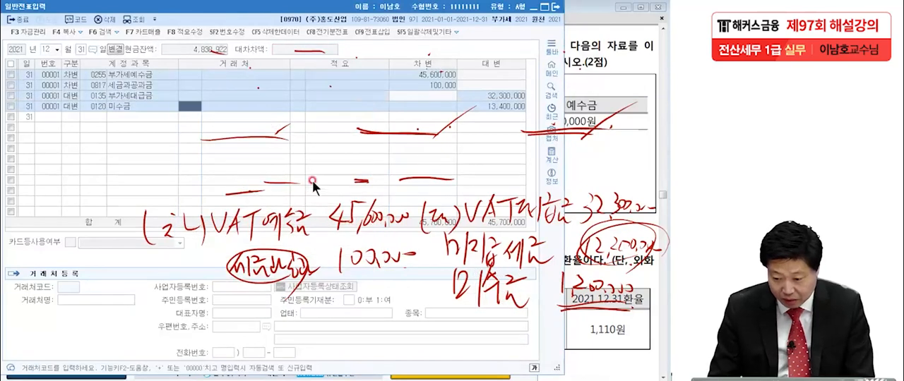
{"action": "left_click", "coordinate": [480, 103]}
{"action": "type", "text": "12"}
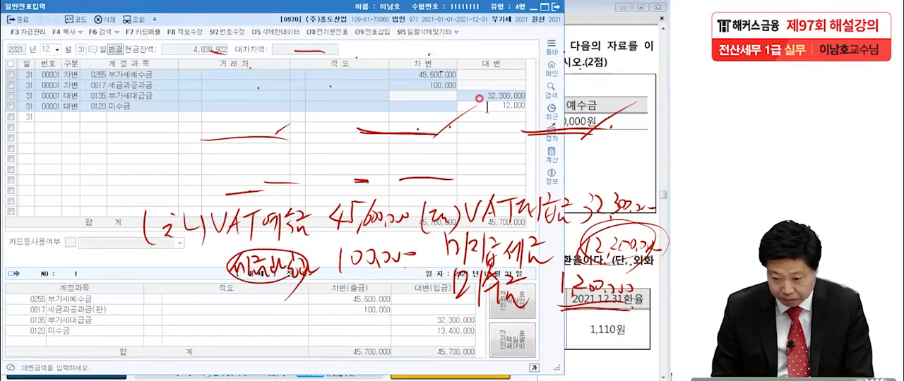
{"action": "key", "text": "Return"}
Step: Add a credit line for account 0261 미지급세금 with the remaining 12,200,000 won
{"action": "key", "text": "Return"}
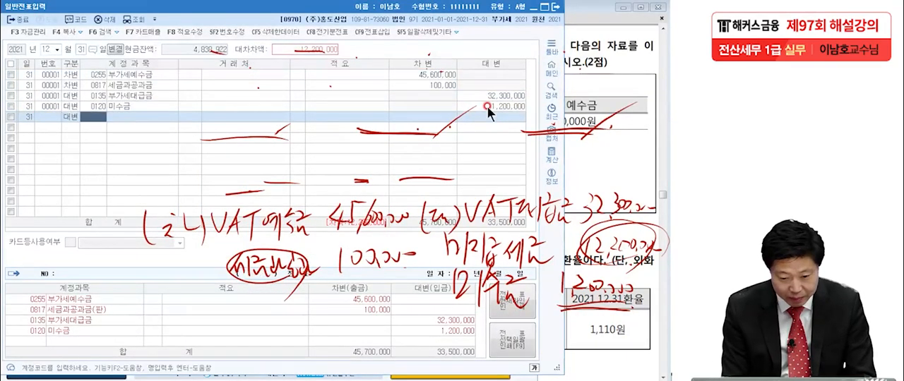
{"action": "type", "text": "미지급"}
{"action": "key", "text": "Return"}
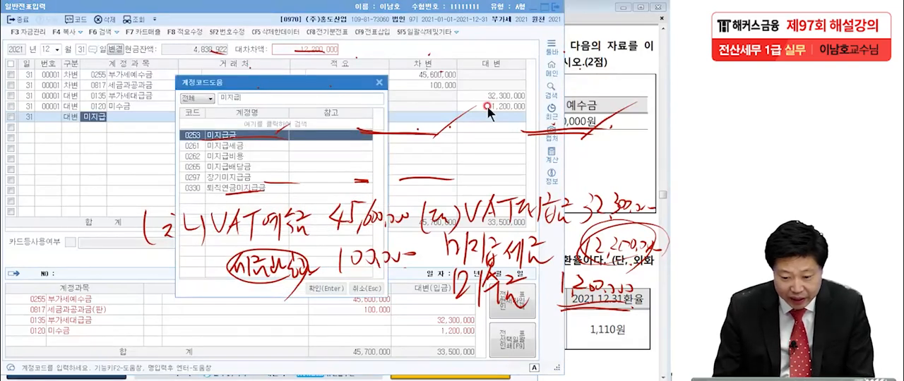
{"action": "double_click", "coordinate": [255, 143]}
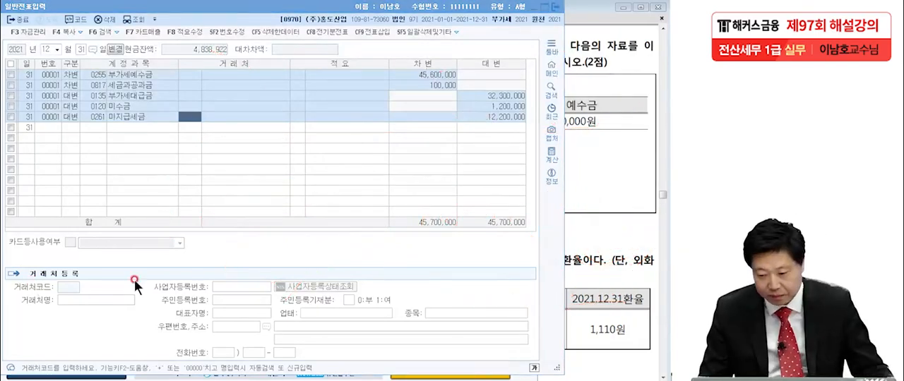
Step: Switch to the exam PDF in Adobe Reader and bring up question [2] on foreign currency translation
{"action": "left_click", "coordinate": [595, 234]}
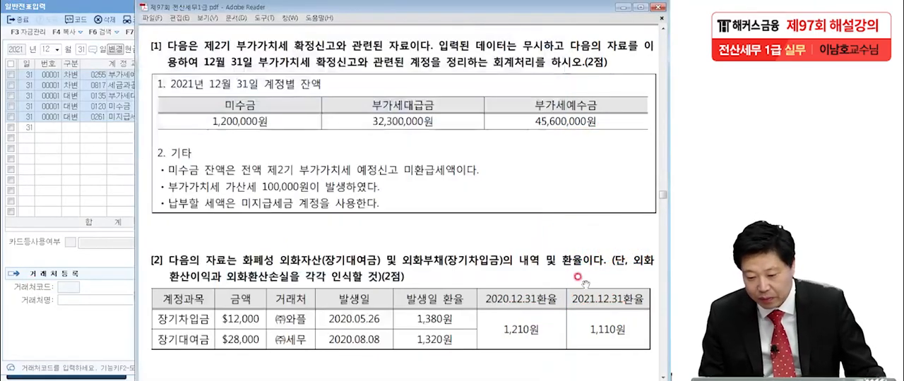
{"action": "scroll", "coordinate": [596, 212], "scroll_direction": "down", "scroll_amount": 7}
{"action": "left_click_drag", "start_coordinate": [595, 168], "coordinate": [578, 155]}
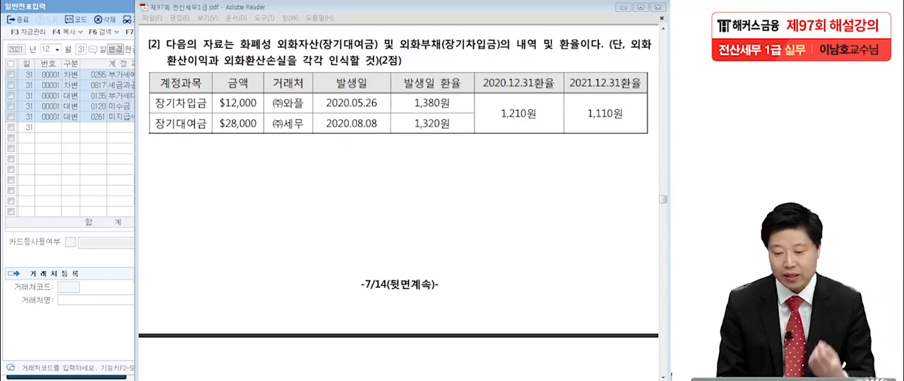
Step: Underline the 장기차입금 amount $12,000, its date 2020.05.26, and the year-end rates 1,210원 and 1,110원
{"action": "left_click", "coordinate": [207, 110]}
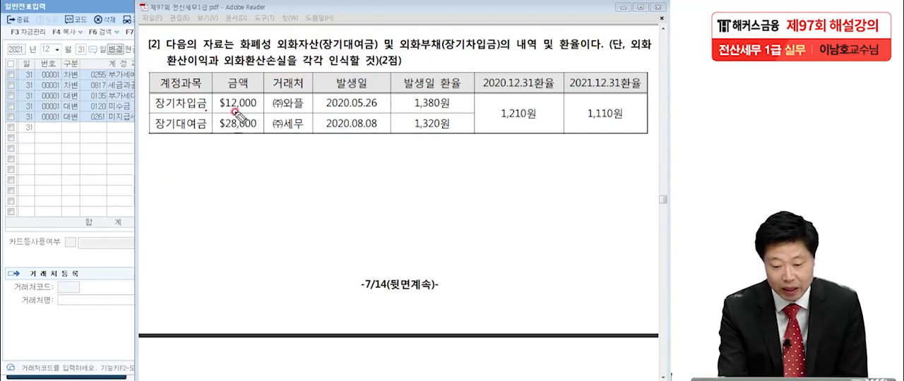
{"action": "left_click_drag", "start_coordinate": [220, 109], "coordinate": [265, 109]}
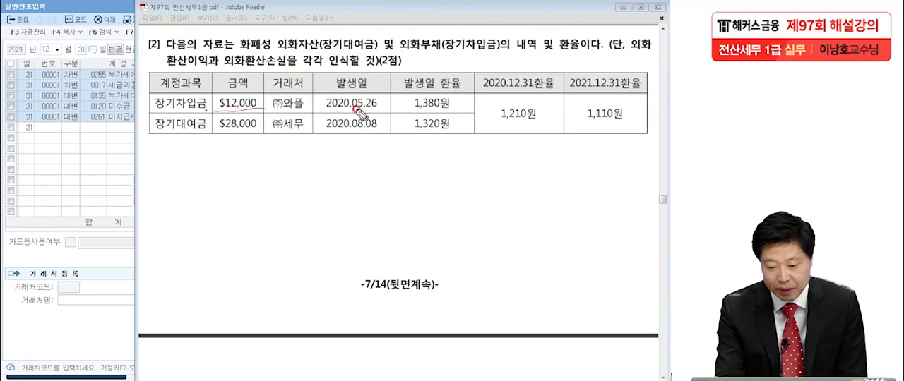
{"action": "left_click_drag", "start_coordinate": [326, 108], "coordinate": [384, 111]}
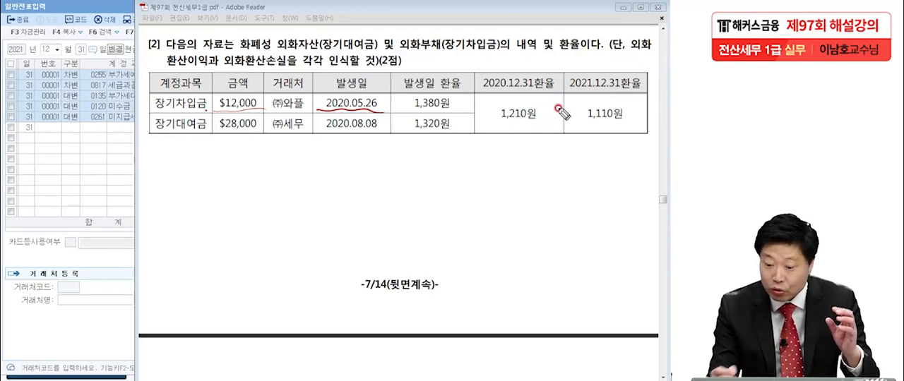
{"action": "left_click_drag", "start_coordinate": [501, 121], "coordinate": [629, 124]}
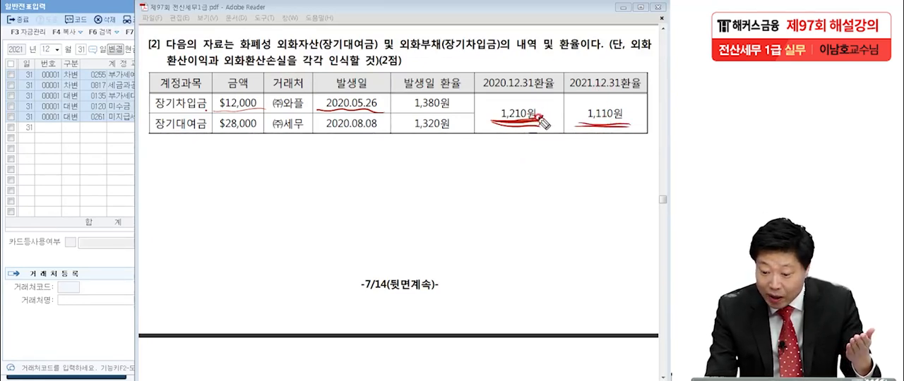
{"action": "left_click_drag", "start_coordinate": [631, 119], "coordinate": [622, 125]}
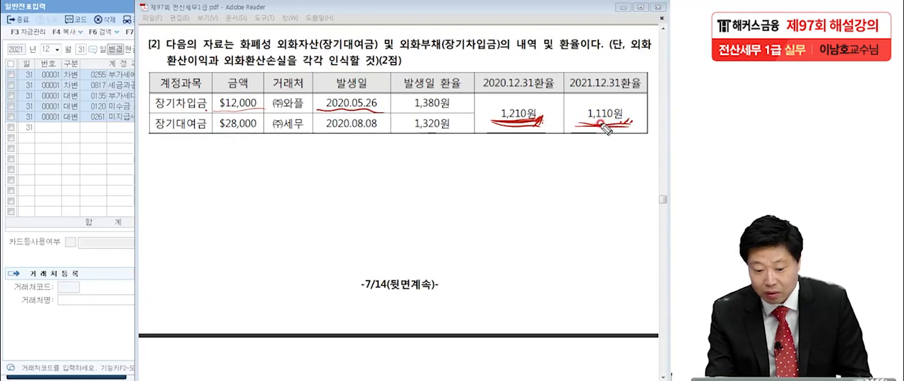
Step: Underline 장기차입금 and handwrite its entry below the table: debit 장기차입금 1,200,000, credit 외화환산이익 1,200,000
{"action": "mouse_move", "coordinate": [152, 108]}
{"action": "left_mouse_down"}
{"action": "mouse_move", "coordinate": [207, 109]}
{"action": "mouse_move", "coordinate": [227, 130]}
{"action": "left_mouse_up"}
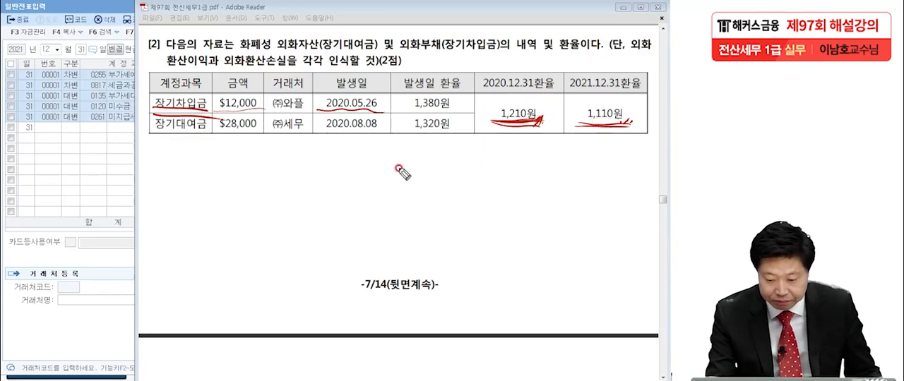
{"action": "mouse_move", "coordinate": [117, 171]}
{"action": "left_mouse_down"}
{"action": "mouse_move", "coordinate": [114, 203]}
{"action": "mouse_move", "coordinate": [142, 184]}
{"action": "mouse_move", "coordinate": [161, 199]}
{"action": "mouse_move", "coordinate": [219, 185]}
{"action": "mouse_move", "coordinate": [230, 214]}
{"action": "mouse_move", "coordinate": [249, 185]}
{"action": "mouse_move", "coordinate": [269, 194]}
{"action": "mouse_move", "coordinate": [261, 205]}
{"action": "mouse_move", "coordinate": [282, 212]}
{"action": "mouse_move", "coordinate": [318, 192]}
{"action": "mouse_move", "coordinate": [328, 205]}
{"action": "mouse_move", "coordinate": [377, 192]}
{"action": "mouse_move", "coordinate": [435, 194]}
{"action": "mouse_move", "coordinate": [437, 202]}
{"action": "mouse_move", "coordinate": [510, 180]}
{"action": "mouse_move", "coordinate": [529, 192]}
{"action": "mouse_move", "coordinate": [551, 188]}
{"action": "mouse_move", "coordinate": [549, 208]}
{"action": "mouse_move", "coordinate": [569, 177]}
{"action": "mouse_move", "coordinate": [591, 184]}
{"action": "mouse_move", "coordinate": [597, 210]}
{"action": "mouse_move", "coordinate": [613, 189]}
{"action": "mouse_move", "coordinate": [652, 191]}
{"action": "left_mouse_up"}
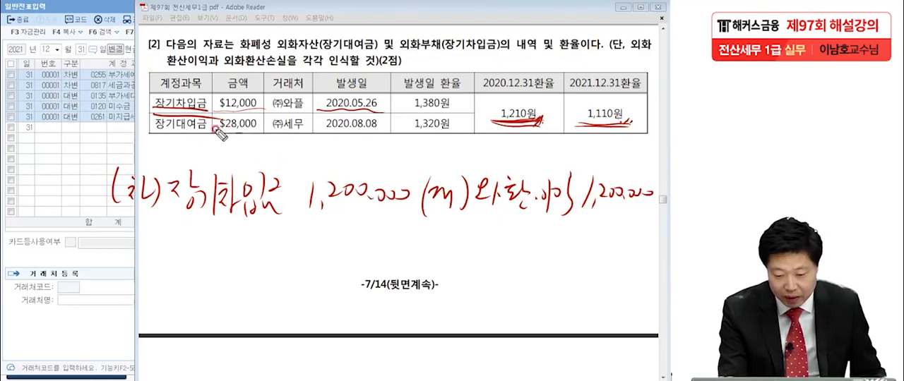
Step: Underline the 장기대여금 name, amount and date, and handwrite its entry: debit 외화환산손실 2,800,000, credit 장기대여금 2,800,000
{"action": "left_click_drag", "start_coordinate": [155, 133], "coordinate": [210, 132]}
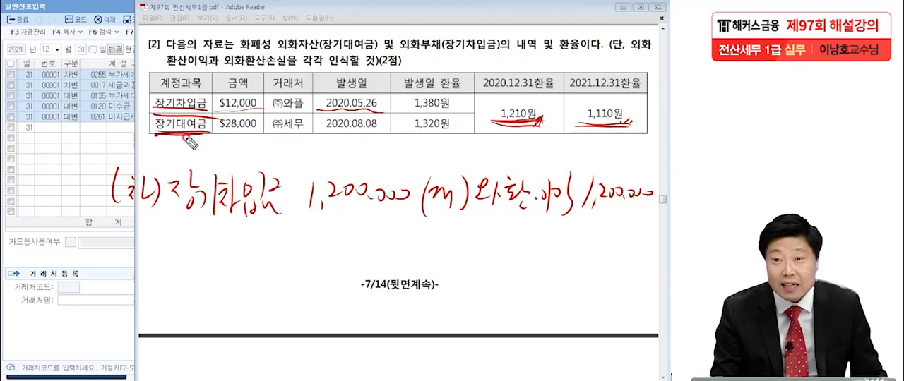
{"action": "left_click_drag", "start_coordinate": [326, 131], "coordinate": [379, 132]}
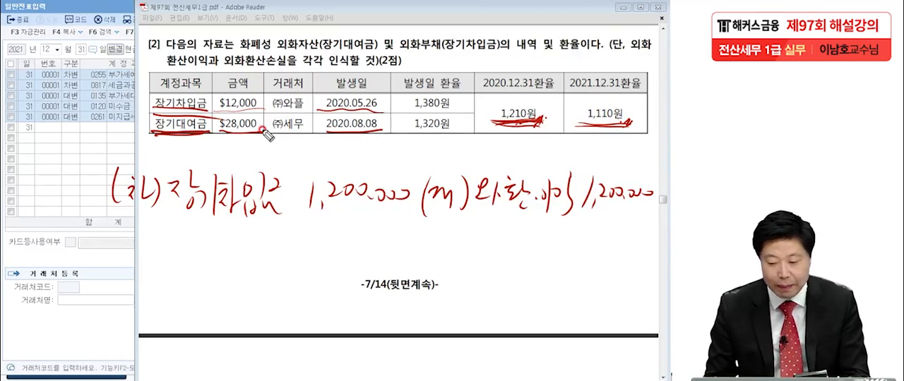
{"action": "mouse_move", "coordinate": [432, 242]}
{"action": "left_mouse_down"}
{"action": "mouse_move", "coordinate": [430, 269]}
{"action": "mouse_move", "coordinate": [459, 257]}
{"action": "mouse_move", "coordinate": [469, 268]}
{"action": "left_mouse_up"}
{"action": "left_click_drag", "start_coordinate": [475, 246], "coordinate": [471, 271]}
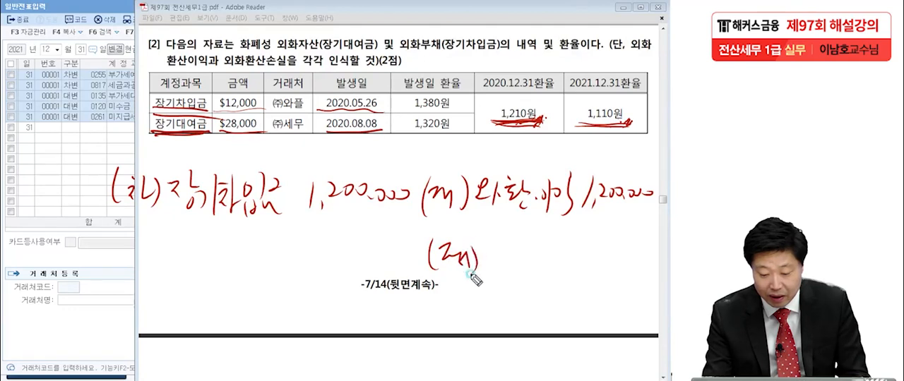
{"action": "mouse_move", "coordinate": [481, 245]}
{"action": "left_mouse_down"}
{"action": "mouse_move", "coordinate": [501, 270]}
{"action": "mouse_move", "coordinate": [507, 261]}
{"action": "mouse_move", "coordinate": [526, 267]}
{"action": "mouse_move", "coordinate": [532, 254]}
{"action": "mouse_move", "coordinate": [580, 250]}
{"action": "mouse_move", "coordinate": [607, 264]}
{"action": "mouse_move", "coordinate": [626, 240]}
{"action": "mouse_move", "coordinate": [658, 248]}
{"action": "left_mouse_up"}
{"action": "mouse_move", "coordinate": [111, 264]}
{"action": "left_mouse_down"}
{"action": "mouse_move", "coordinate": [138, 244]}
{"action": "mouse_move", "coordinate": [182, 263]}
{"action": "mouse_move", "coordinate": [218, 240]}
{"action": "mouse_move", "coordinate": [259, 247]}
{"action": "mouse_move", "coordinate": [279, 236]}
{"action": "mouse_move", "coordinate": [267, 260]}
{"action": "left_mouse_up"}
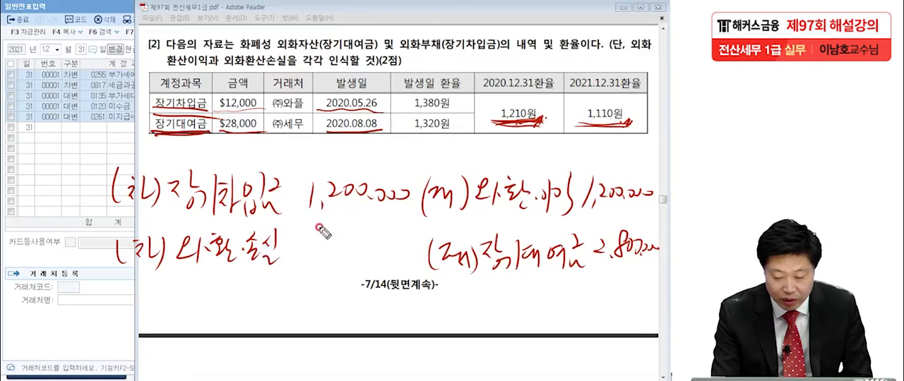
{"action": "mouse_move", "coordinate": [305, 242]}
{"action": "left_mouse_down"}
{"action": "mouse_move", "coordinate": [319, 254]}
{"action": "mouse_move", "coordinate": [415, 240]}
{"action": "left_mouse_up"}
{"action": "left_click", "coordinate": [326, 252]}
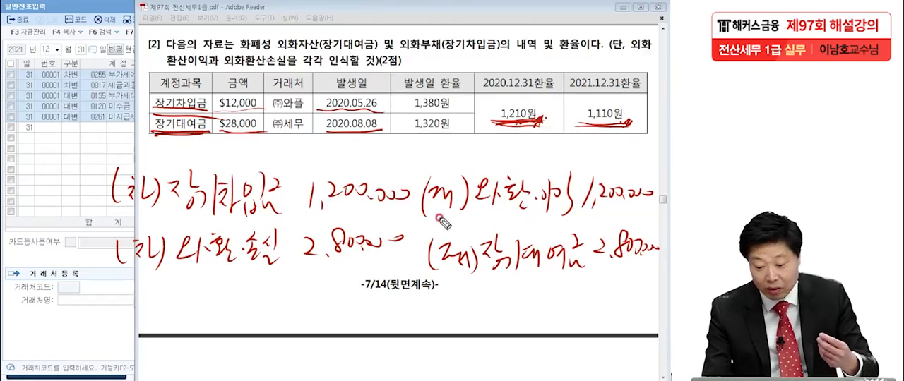
Step: Dot the start of both handwritten entries and put circled check marks beside 장기차입금 and 장기대여금
{"action": "left_click", "coordinate": [86, 190]}
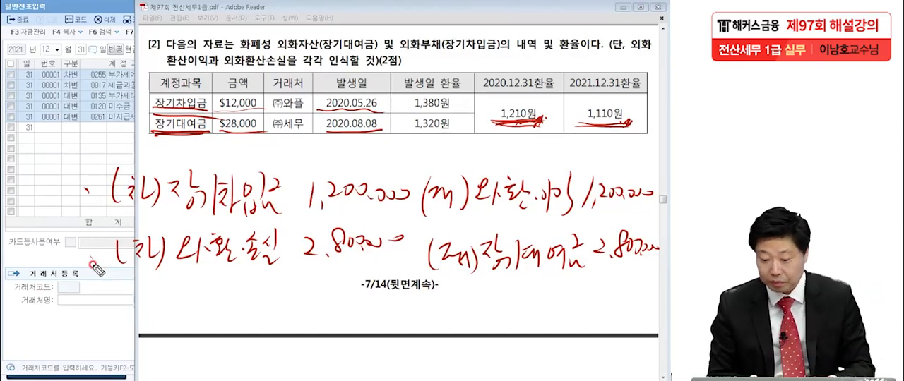
{"action": "mouse_move", "coordinate": [292, 187]}
{"action": "left_mouse_down"}
{"action": "mouse_move", "coordinate": [304, 162]}
{"action": "mouse_move", "coordinate": [297, 170]}
{"action": "left_mouse_up"}
{"action": "mouse_move", "coordinate": [584, 230]}
{"action": "left_mouse_down"}
{"action": "mouse_move", "coordinate": [600, 212]}
{"action": "mouse_move", "coordinate": [590, 223]}
{"action": "left_mouse_up"}
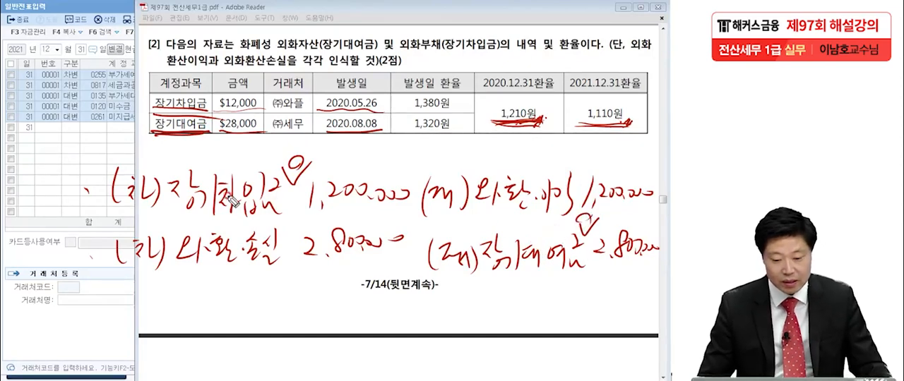
Step: Switch to 일반전표입력 in KcLep and start a new December 31 debit line for account 0293 장기차입금
{"action": "left_click", "coordinate": [18, 151]}
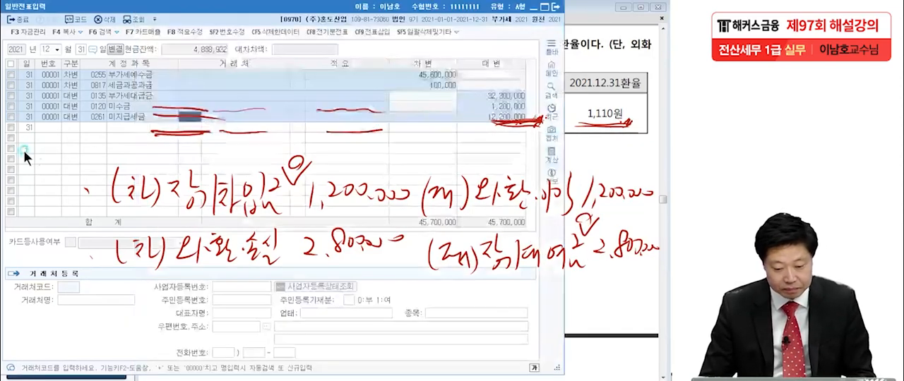
{"action": "left_click", "coordinate": [67, 128]}
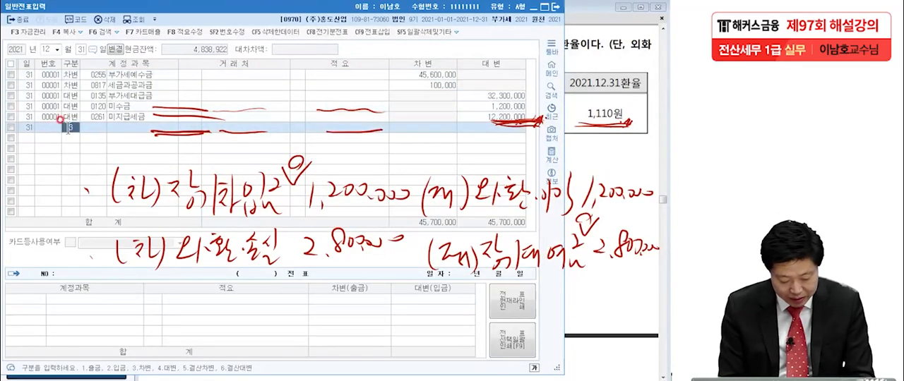
{"action": "type", "text": "3"}
{"action": "key", "text": "Return"}
{"action": "type", "text": "차차"}
{"action": "key", "text": "Return"}
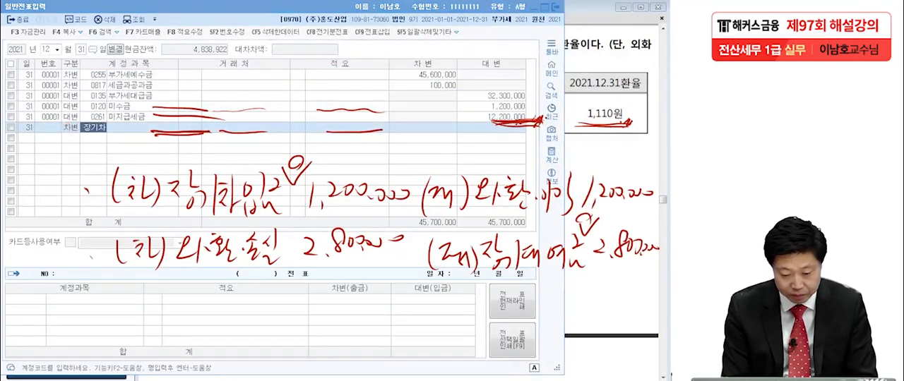
{"action": "key", "text": "Return"}
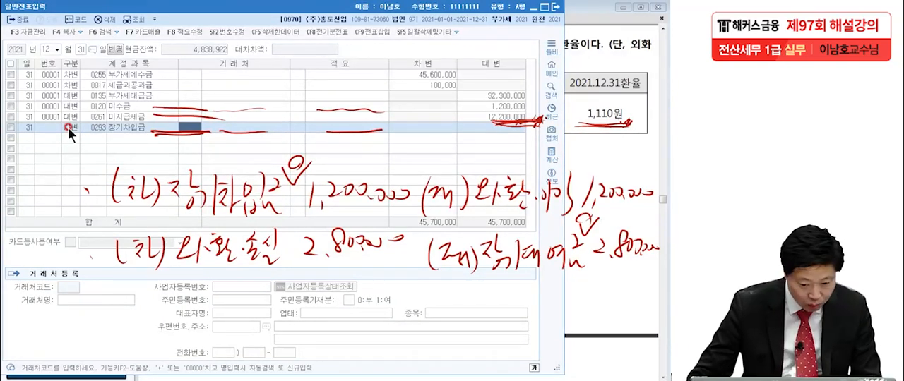
Step: Set the 장기차입금 line's 거래처 to 00108 (주)와플 and its debit amount to 1,200,000 won
{"action": "type", "text": "외화"}
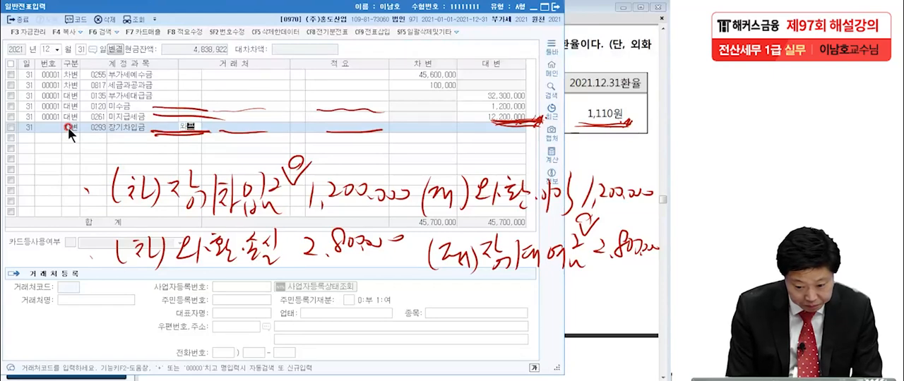
{"action": "key", "text": "Return"}
{"action": "key", "text": "Return"}
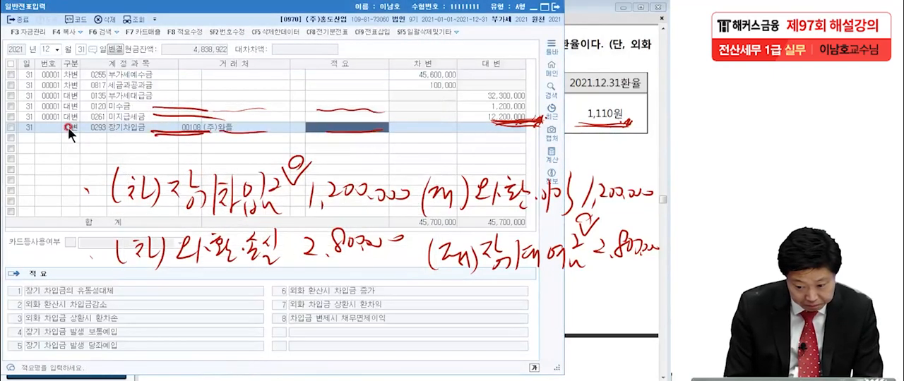
{"action": "key", "text": "Return"}
{"action": "type", "text": "1,200,000"}
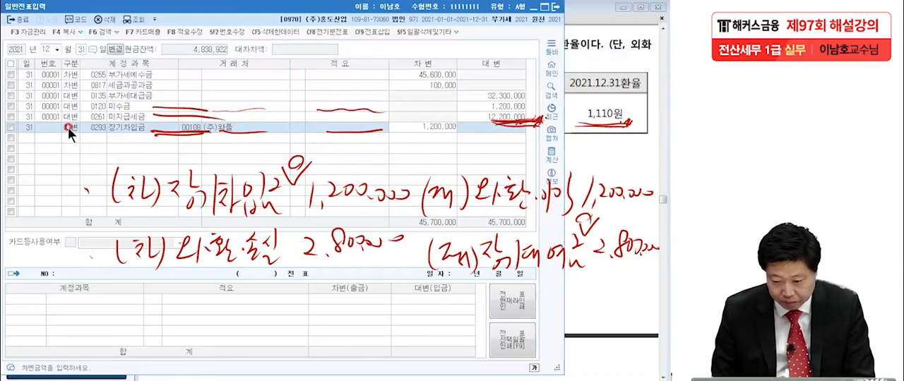
Step: Finish the 장기차입금 debit line and add a matching credit line to account 0910 외화환산이익 for 1,200,000 won
{"action": "key", "text": "Return"}
{"action": "type", "text": "4"}
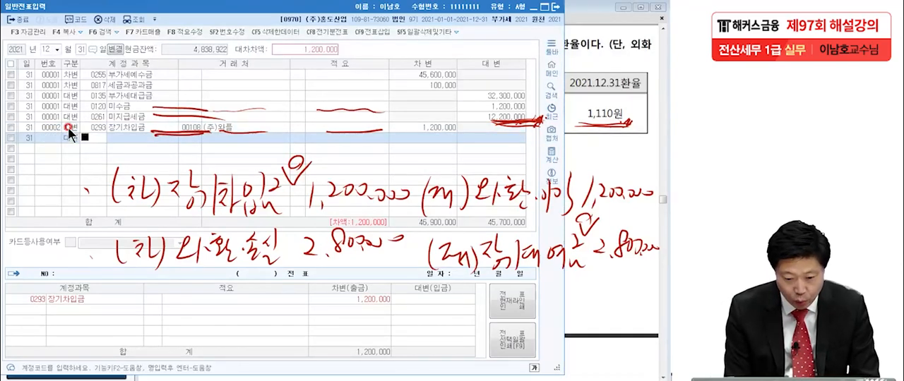
{"action": "type", "text": "외화환"}
{"action": "key", "text": "Return"}
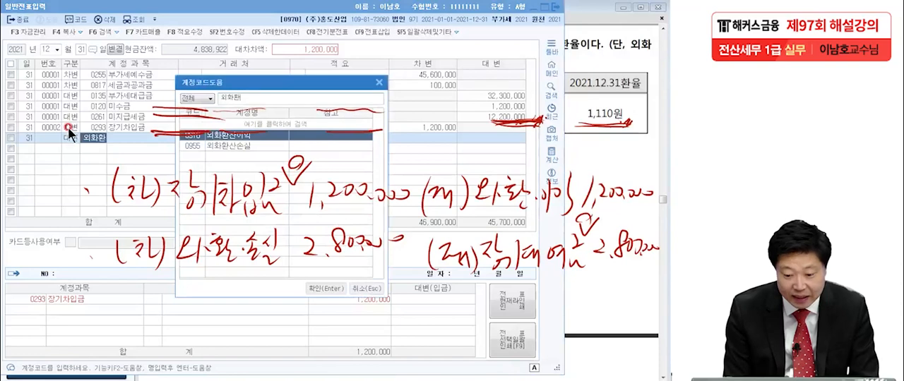
{"action": "key", "text": "Return"}
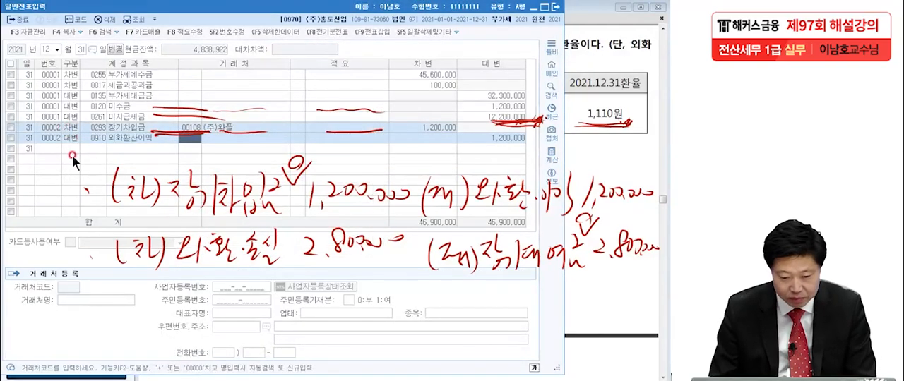
Step: Start a separate December 31 credit line for account 0179 장기대여금
{"action": "left_click", "coordinate": [73, 146]}
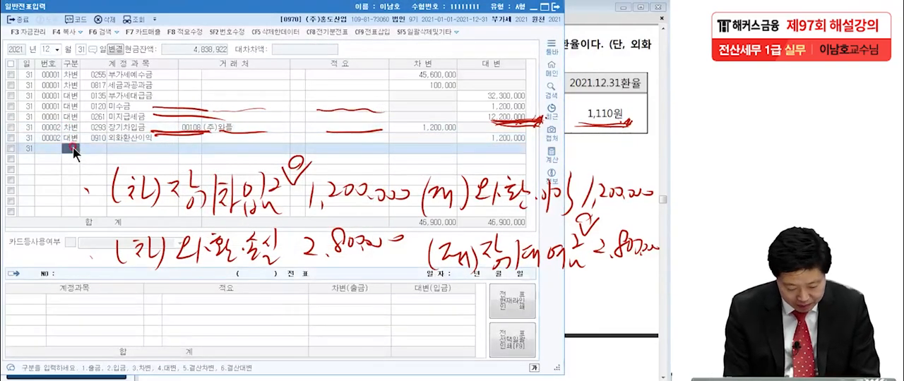
{"action": "type", "text": "4"}
{"action": "type", "text": "장기대"}
{"action": "key", "text": "Return"}
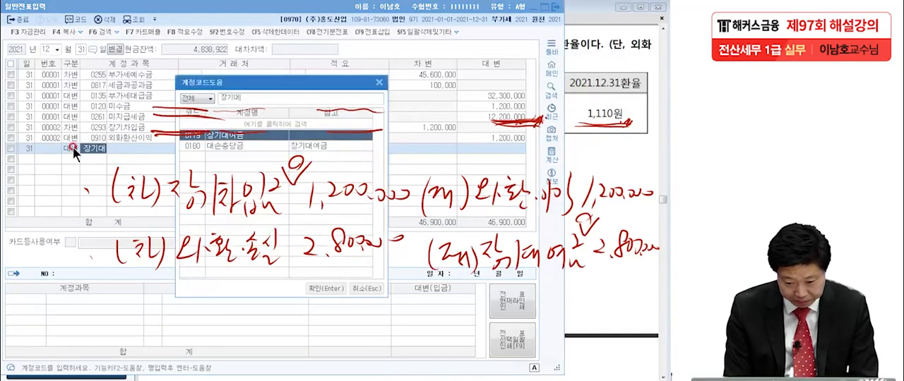
{"action": "key", "text": "Return"}
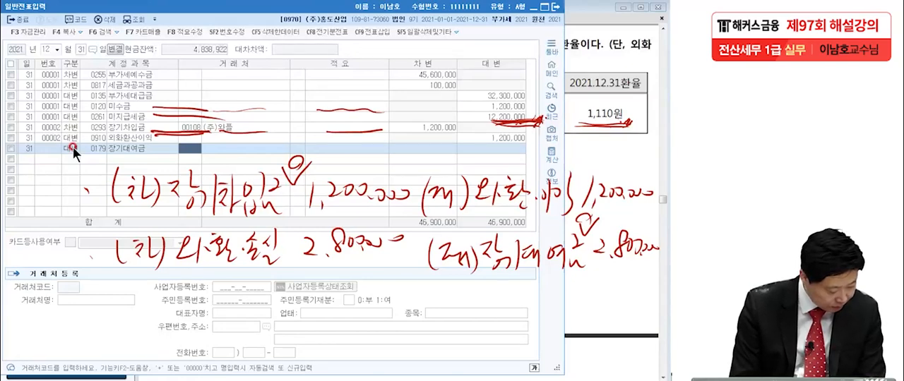
Step: Set the 장기대여금 line's 거래처 to (주)세무 and its credit amount to 2,800,000 won
{"action": "type", "text": "세무"}
{"action": "key", "text": "Return"}
{"action": "key", "text": "Return"}
{"action": "key", "text": "Return"}
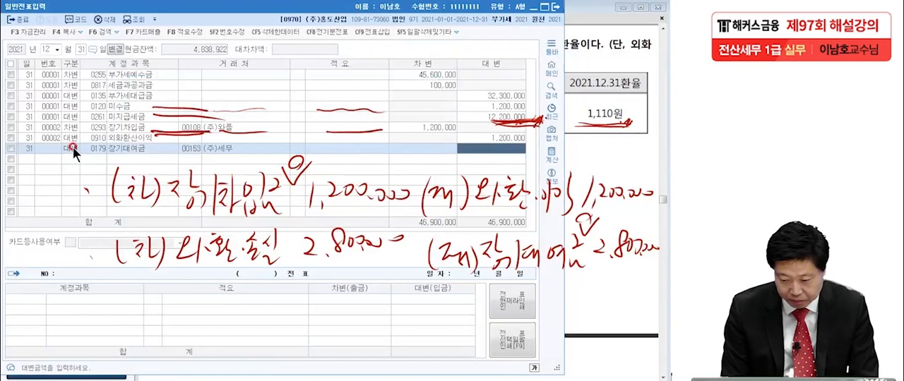
{"action": "type", "text": "280,00"}
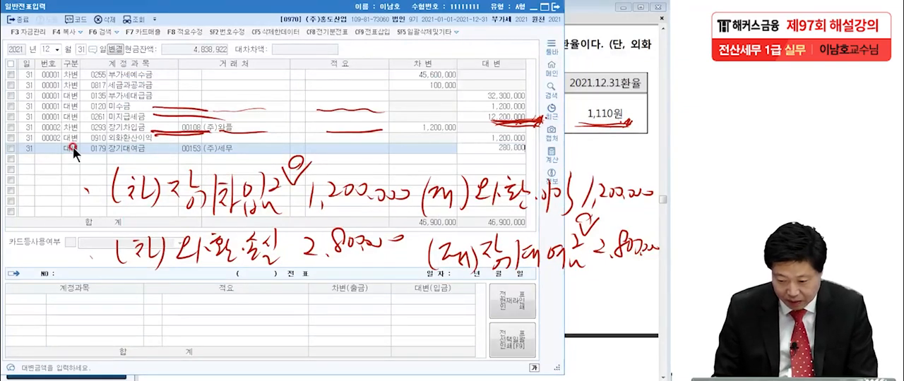
{"action": "type", "text": "0"}
{"action": "key", "text": "Return"}
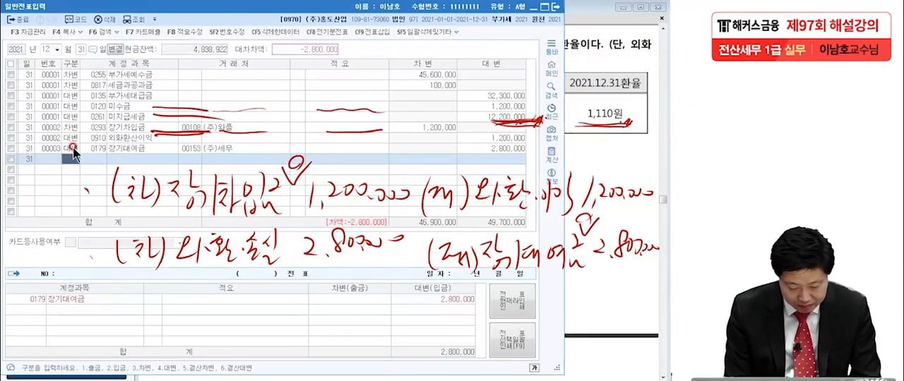
Step: Add the offsetting debit line to account 0955 외화환산손실 for 2,800,000 won
{"action": "key", "text": "3"}
{"action": "key", "text": "Return"}
{"action": "type", "text": "외화환손"}
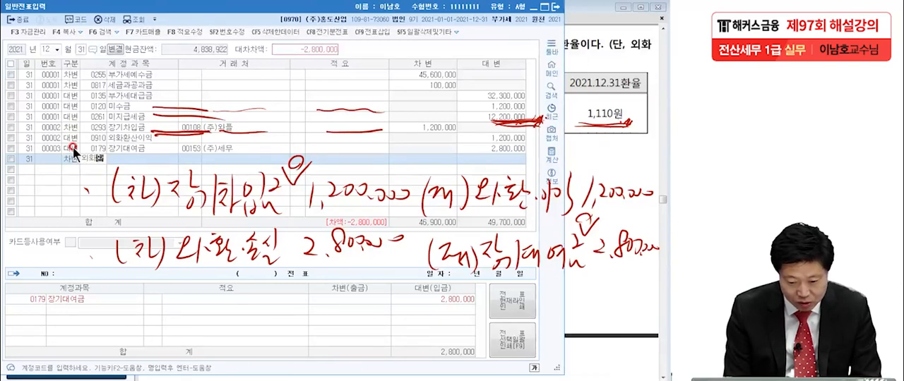
{"action": "key", "text": "Return"}
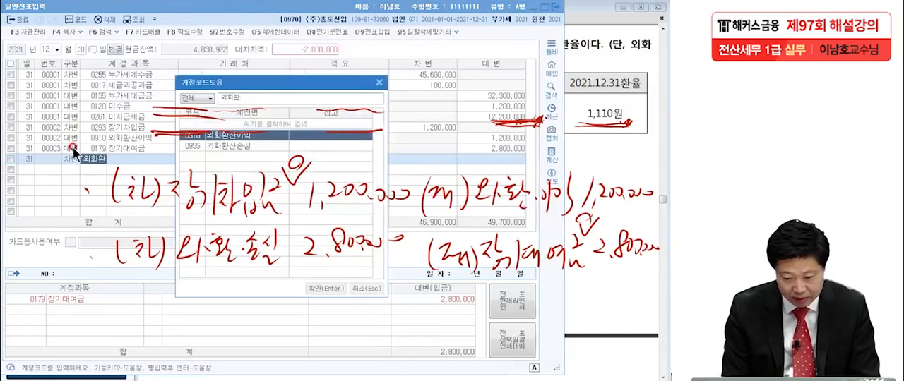
{"action": "left_click", "coordinate": [260, 146]}
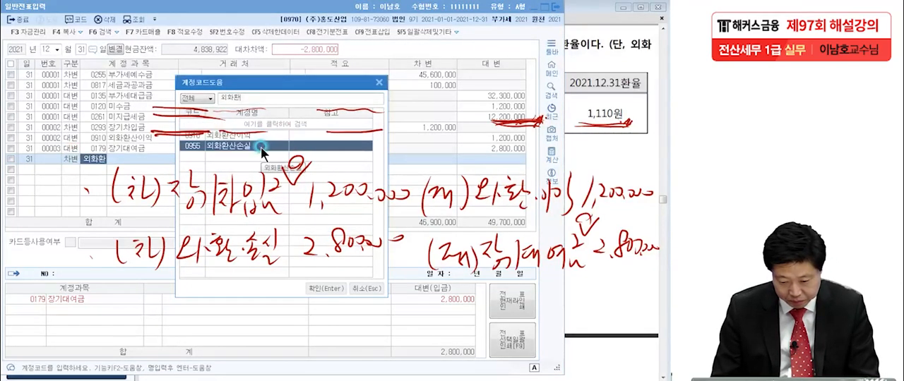
{"action": "double_click", "coordinate": [261, 147]}
{"action": "left_click", "coordinate": [442, 158]}
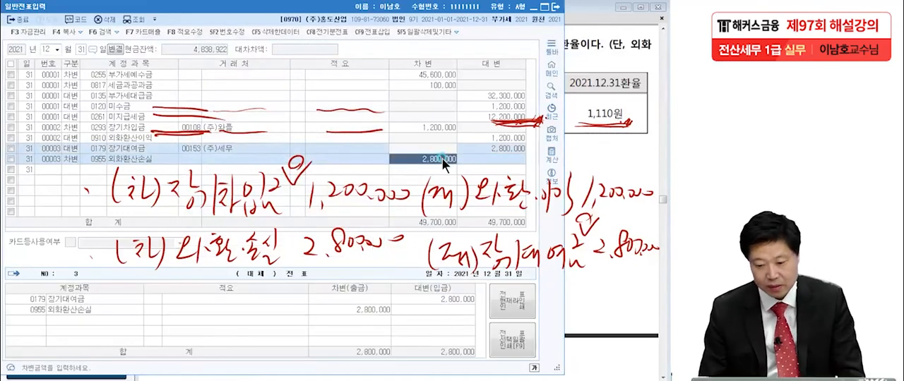
{"action": "left_click", "coordinate": [148, 149]}
{"action": "left_click", "coordinate": [150, 162]}
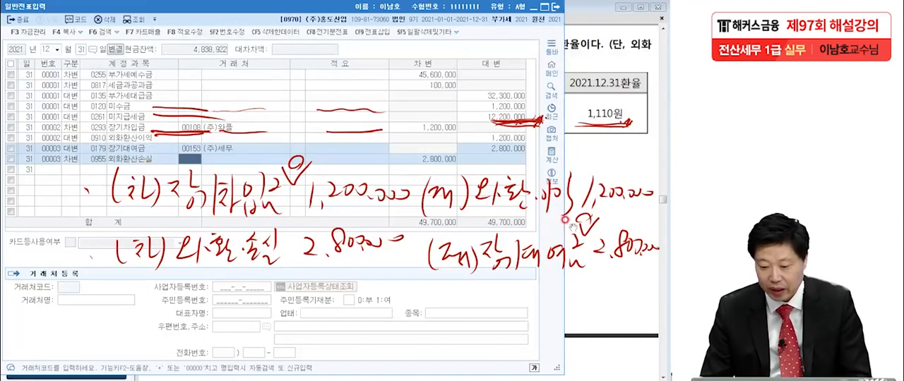
Step: Switch to the exam PDF, clear the handwriting, go to question [3], and underline 대손충당금을 설정 and 연령분석법
{"action": "left_click", "coordinate": [612, 237]}
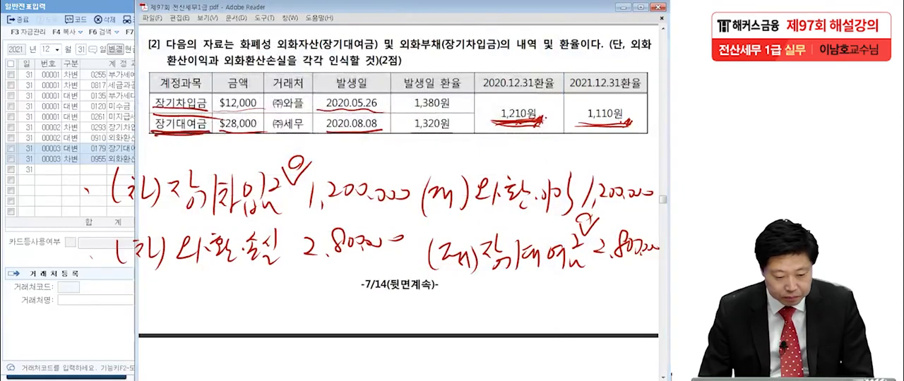
{"action": "key", "text": "Escape"}
{"action": "scroll", "coordinate": [329, 276], "scroll_direction": "down", "scroll_amount": 3}
{"action": "scroll", "coordinate": [329, 285], "scroll_direction": "down", "scroll_amount": 10}
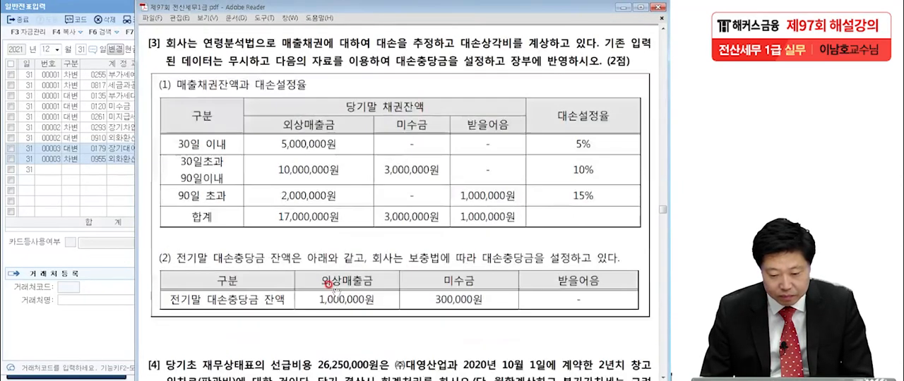
{"action": "scroll", "coordinate": [329, 297], "scroll_direction": "up", "scroll_amount": 1}
{"action": "left_click_drag", "start_coordinate": [337, 303], "coordinate": [335, 303]}
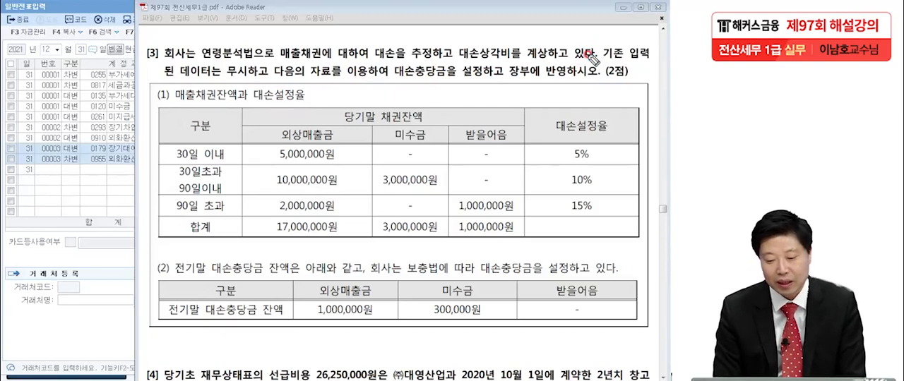
{"action": "left_click_drag", "start_coordinate": [395, 79], "coordinate": [491, 81]}
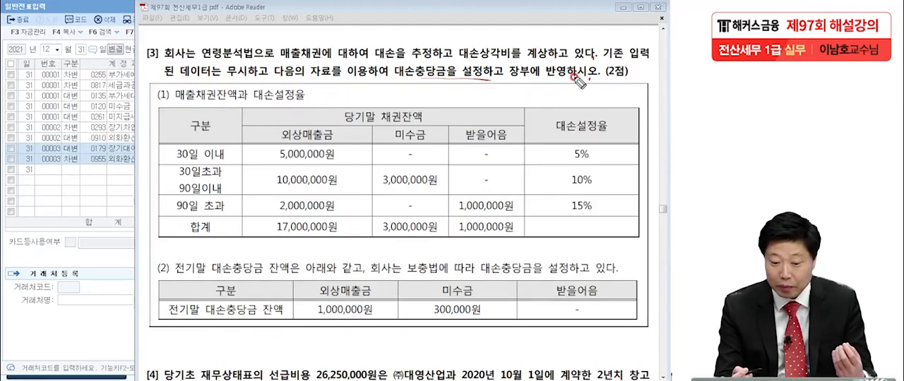
{"action": "left_click_drag", "start_coordinate": [201, 71], "coordinate": [247, 64]}
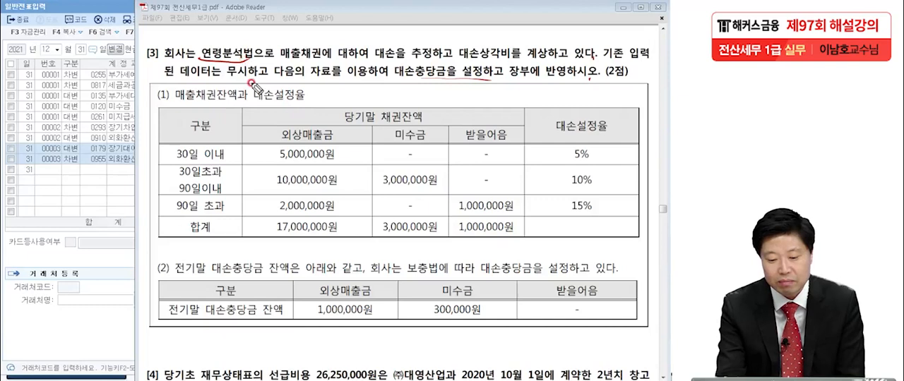
Step: Dot the 외상매출금, 미수금 and 받을어음 headings, the three 대손설정율 values and the 외상매출금 total
{"action": "left_click_drag", "start_coordinate": [327, 138], "coordinate": [333, 142]}
{"action": "left_click_drag", "start_coordinate": [425, 134], "coordinate": [429, 139]}
{"action": "left_click_drag", "start_coordinate": [504, 137], "coordinate": [510, 141]}
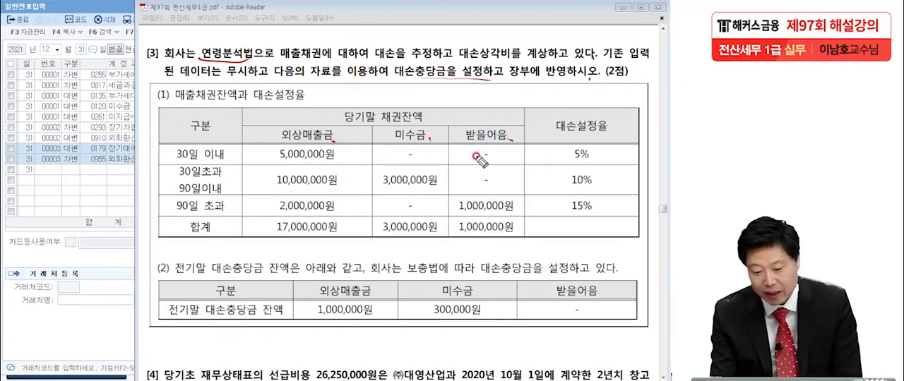
{"action": "left_click_drag", "start_coordinate": [600, 158], "coordinate": [604, 159]}
{"action": "left_click_drag", "start_coordinate": [606, 187], "coordinate": [615, 218]}
{"action": "left_click_drag", "start_coordinate": [336, 235], "coordinate": [341, 238]}
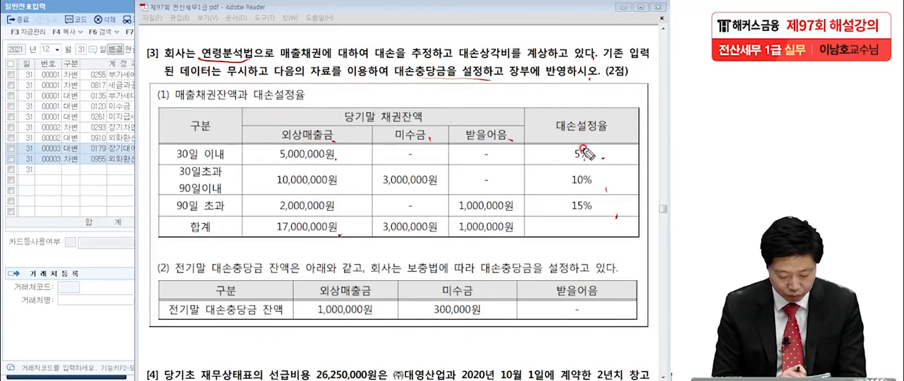
Step: Handwrite the 외상매출금 allowances 250,000, 1,000,000 and 300,000 beside their rows, rule a sum line and write the total 1,550,000
{"action": "mouse_move", "coordinate": [339, 144]}
{"action": "left_mouse_down"}
{"action": "mouse_move", "coordinate": [337, 159]}
{"action": "mouse_move", "coordinate": [362, 145]}
{"action": "mouse_move", "coordinate": [367, 154]}
{"action": "mouse_move", "coordinate": [386, 147]}
{"action": "left_mouse_up"}
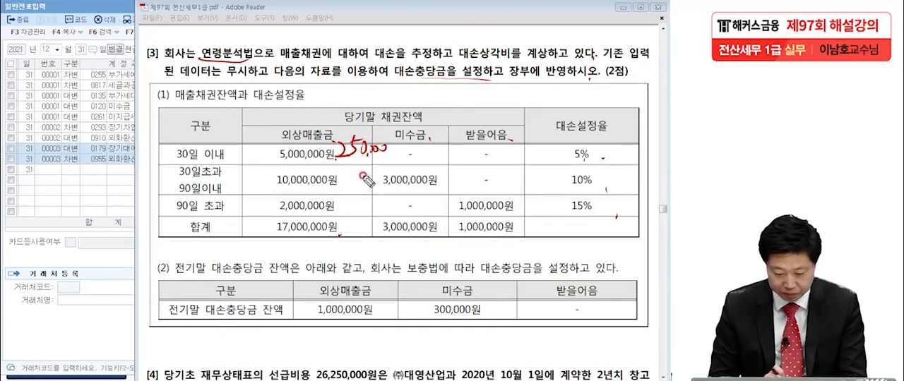
{"action": "mouse_move", "coordinate": [333, 164]}
{"action": "left_mouse_down"}
{"action": "mouse_move", "coordinate": [336, 174]}
{"action": "mouse_move", "coordinate": [385, 168]}
{"action": "left_mouse_up"}
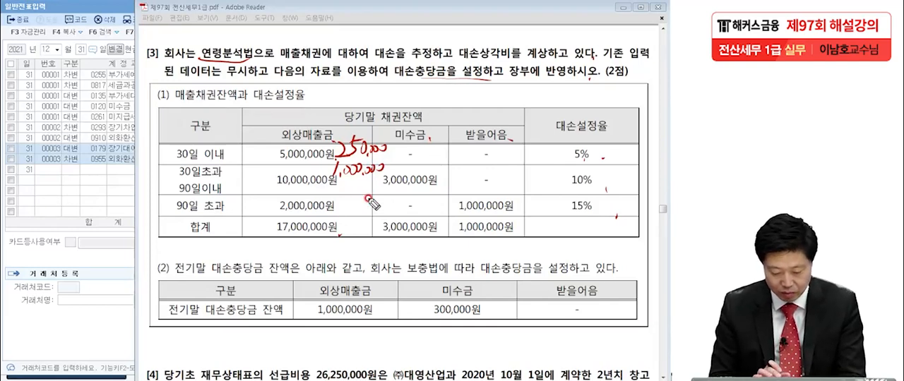
{"action": "mouse_move", "coordinate": [340, 186]}
{"action": "left_mouse_down"}
{"action": "mouse_move", "coordinate": [349, 192]}
{"action": "mouse_move", "coordinate": [339, 204]}
{"action": "mouse_move", "coordinate": [393, 189]}
{"action": "left_mouse_up"}
{"action": "left_click_drag", "start_coordinate": [330, 219], "coordinate": [390, 213]}
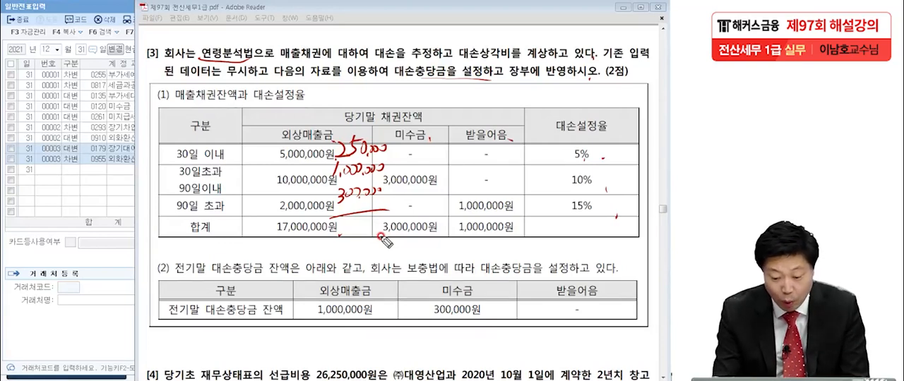
{"action": "mouse_move", "coordinate": [295, 238]}
{"action": "left_mouse_down"}
{"action": "mouse_move", "coordinate": [304, 249]}
{"action": "mouse_move", "coordinate": [317, 240]}
{"action": "mouse_move", "coordinate": [362, 244]}
{"action": "left_mouse_up"}
Step: Handwrite the required allowances below the first table: 300,000 under 미수금 and 150,000 under 받을어음
{"action": "left_click", "coordinate": [436, 187]}
{"action": "left_click_drag", "start_coordinate": [392, 238], "coordinate": [443, 246]}
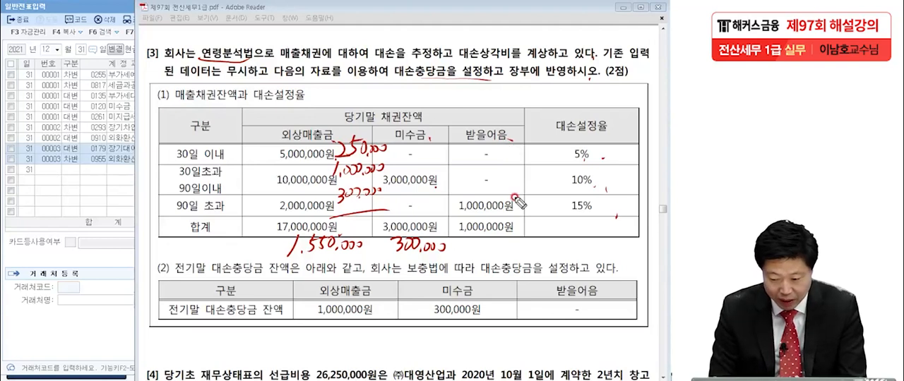
{"action": "mouse_move", "coordinate": [480, 241]}
{"action": "left_mouse_down"}
{"action": "mouse_move", "coordinate": [472, 256]}
{"action": "mouse_move", "coordinate": [525, 244]}
{"action": "left_mouse_up"}
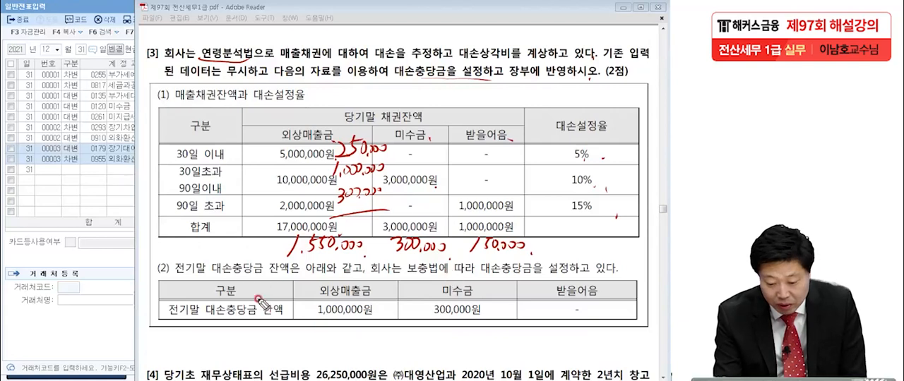
Step: Underline the 전기말 대손충당금 balances and handwrite the additional allowances: 550,000 for 외상매출금, 0 for 미수금, 150,000 for 받을어음
{"action": "left_click_drag", "start_coordinate": [303, 322], "coordinate": [474, 323]}
{"action": "left_click_drag", "start_coordinate": [558, 320], "coordinate": [598, 319]}
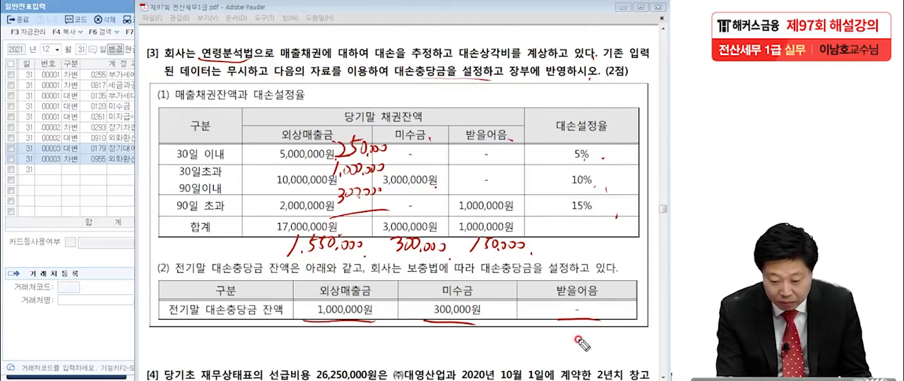
{"action": "left_click_drag", "start_coordinate": [280, 339], "coordinate": [372, 338]}
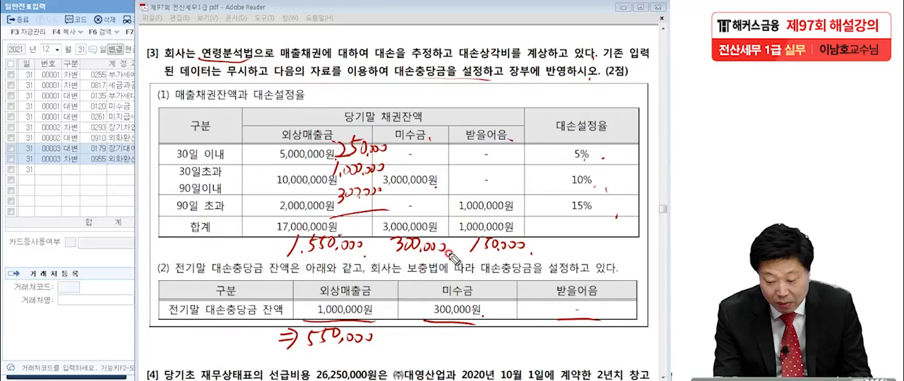
{"action": "left_click_drag", "start_coordinate": [458, 331], "coordinate": [433, 353]}
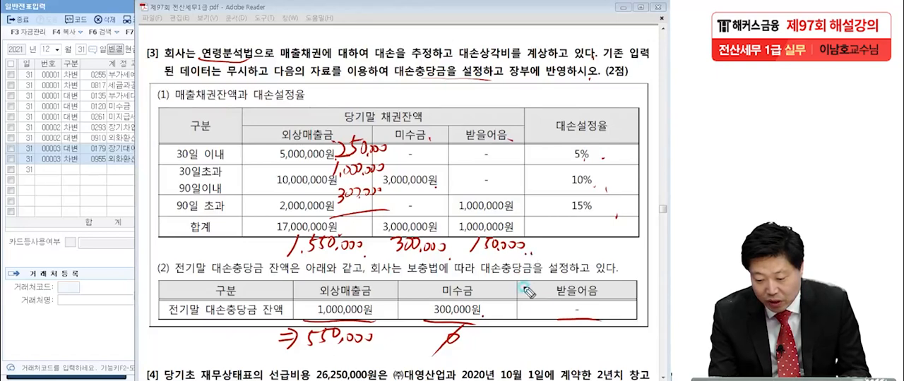
{"action": "mouse_move", "coordinate": [547, 327]}
{"action": "left_mouse_down"}
{"action": "mouse_move", "coordinate": [578, 338]}
{"action": "mouse_move", "coordinate": [615, 331]}
{"action": "left_mouse_up"}
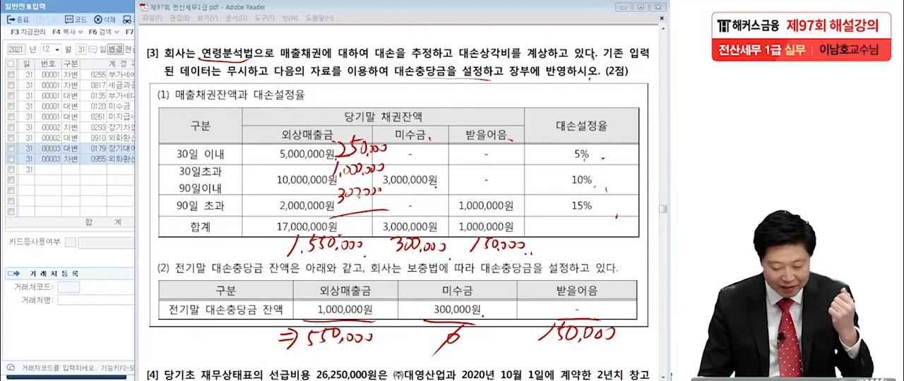
Step: Switch to KcLep and open 결산자료입력 for the period January to December 2021
{"action": "left_click", "coordinate": [69, 380]}
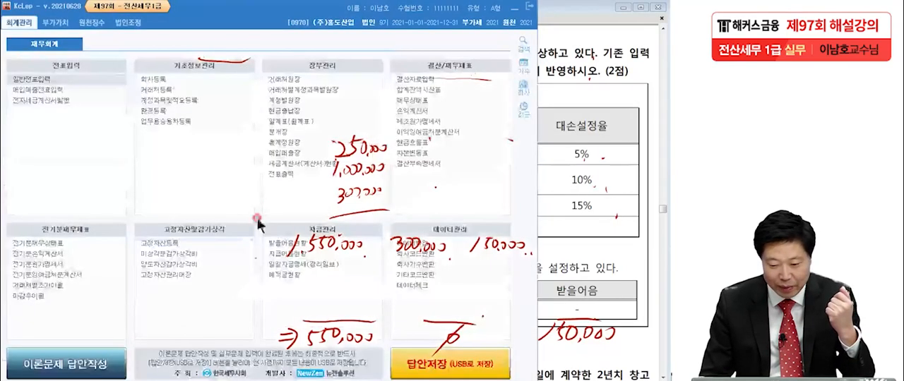
{"action": "left_click", "coordinate": [423, 80]}
{"action": "type", "text": "1"}
{"action": "key", "text": "Return"}
{"action": "type", "text": "12"}
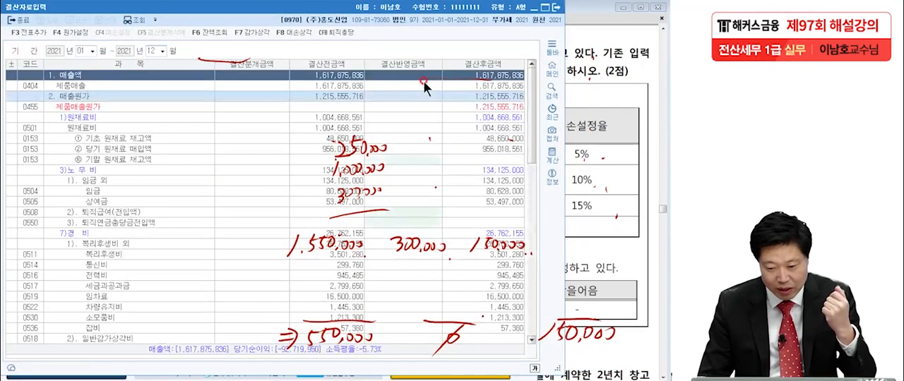
Step: Open the 대손상각 settings and set the additional allowance for 외상매출금 to 550,000
{"action": "left_click", "coordinate": [300, 33]}
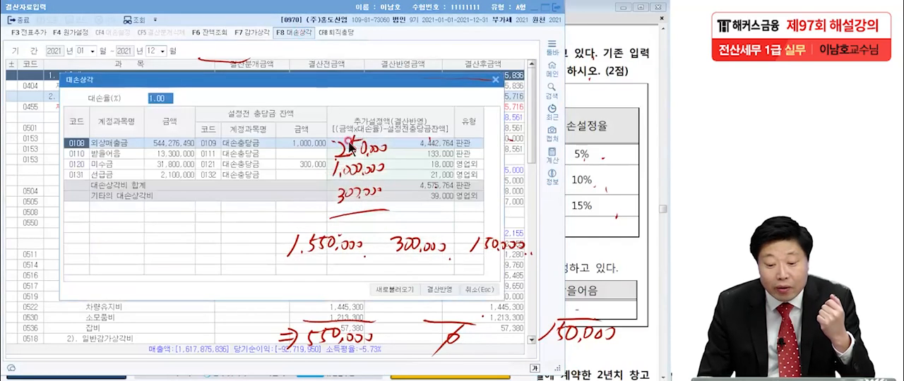
{"action": "left_click_drag", "start_coordinate": [215, 80], "coordinate": [200, 57]}
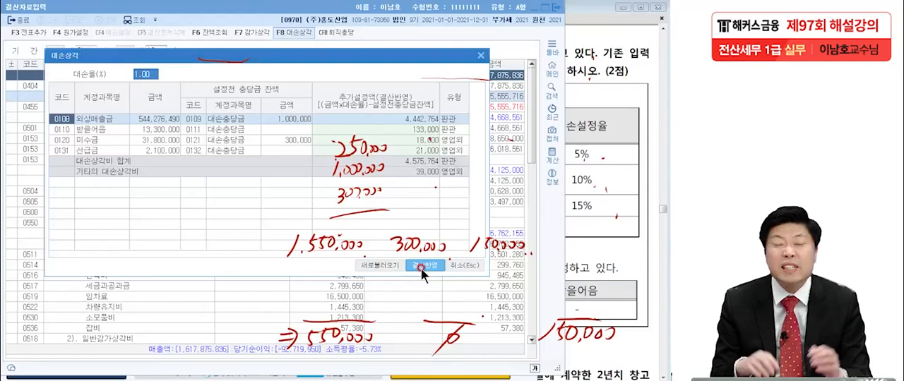
{"action": "left_click", "coordinate": [148, 74]}
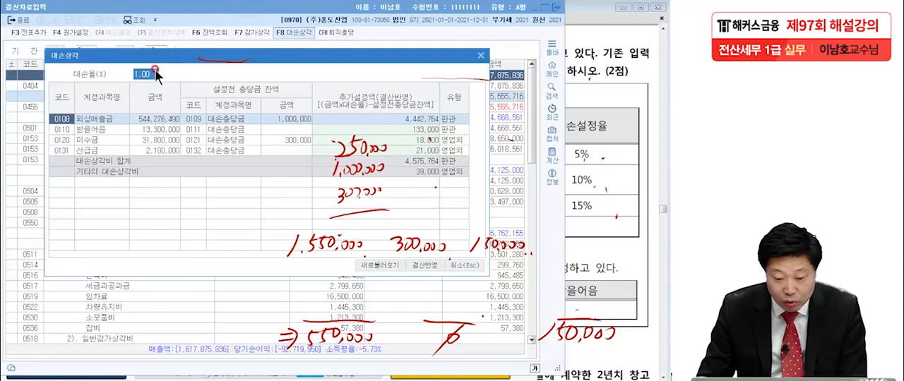
{"action": "left_click", "coordinate": [163, 120]}
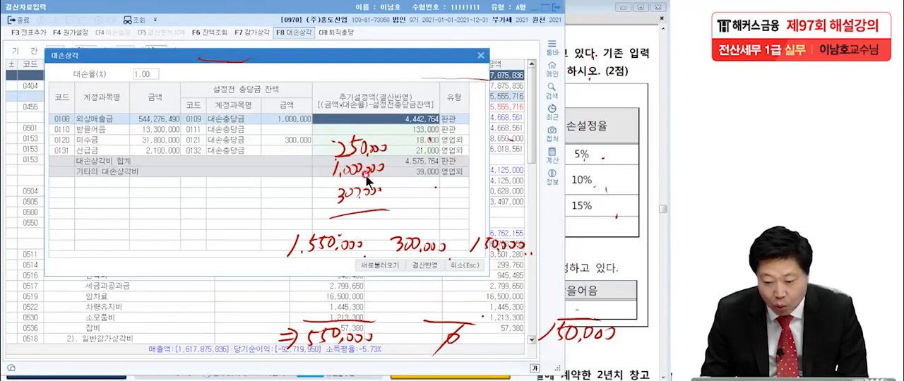
{"action": "type", "text": "550,"}
{"action": "type", "text": "000"}
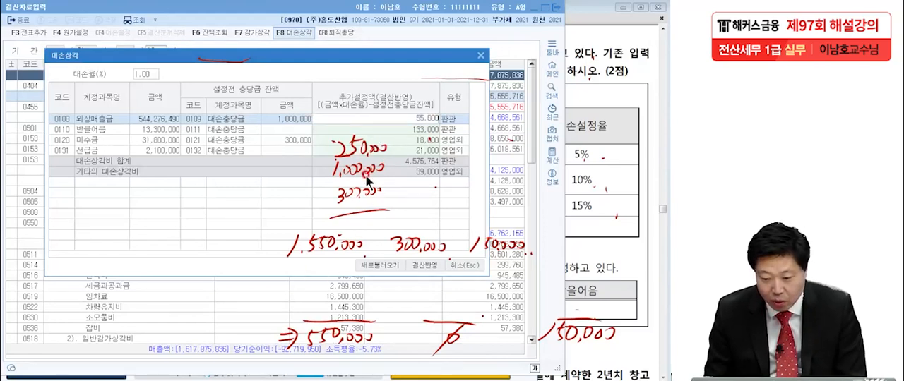
{"action": "key", "text": "Return"}
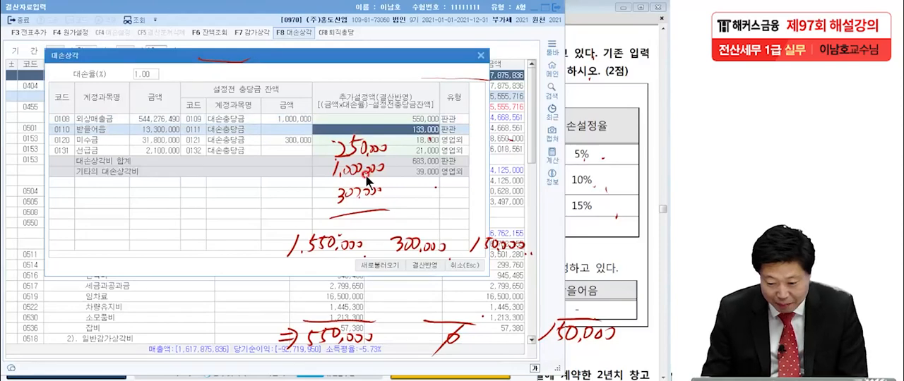
Step: Set the additional allowances to 150,000 for 받을어음 and 0 for both 미수금 and 선급금
{"action": "left_click", "coordinate": [580, 211]}
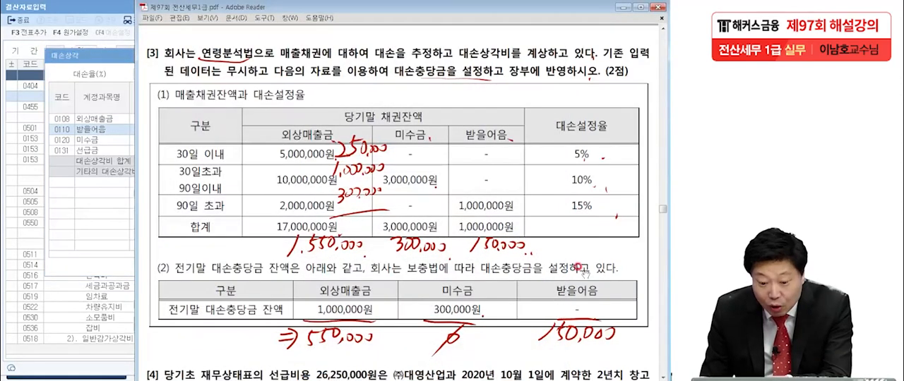
{"action": "left_click", "coordinate": [105, 55]}
{"action": "type", "text": "150"}
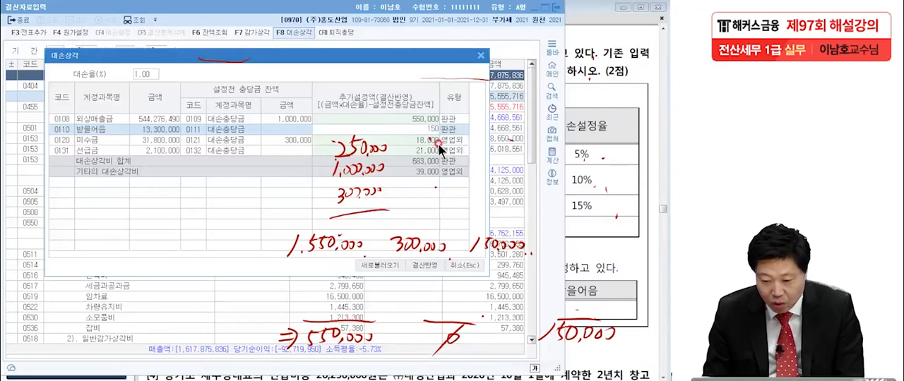
{"action": "type", "text": ",000"}
{"action": "key", "text": "Return"}
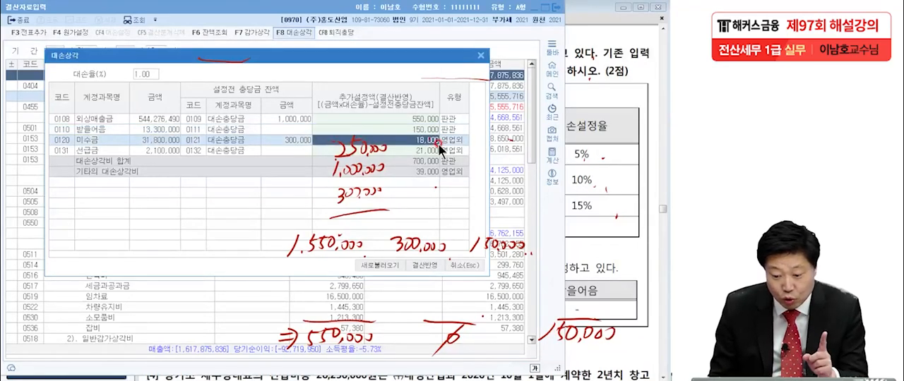
{"action": "type", "text": "0"}
{"action": "key", "text": "Return"}
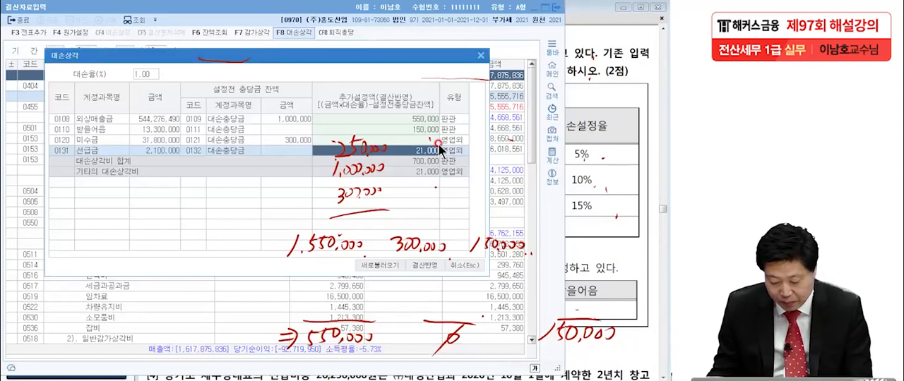
{"action": "type", "text": "0"}
{"action": "key", "text": "Return"}
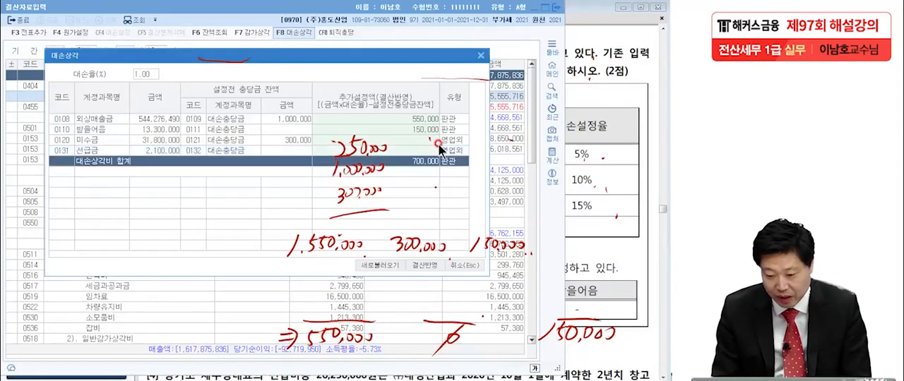
Step: Review the entered allowances and apply them to the closing data with 결산반영
{"action": "left_click", "coordinate": [424, 121]}
{"action": "left_click", "coordinate": [425, 130]}
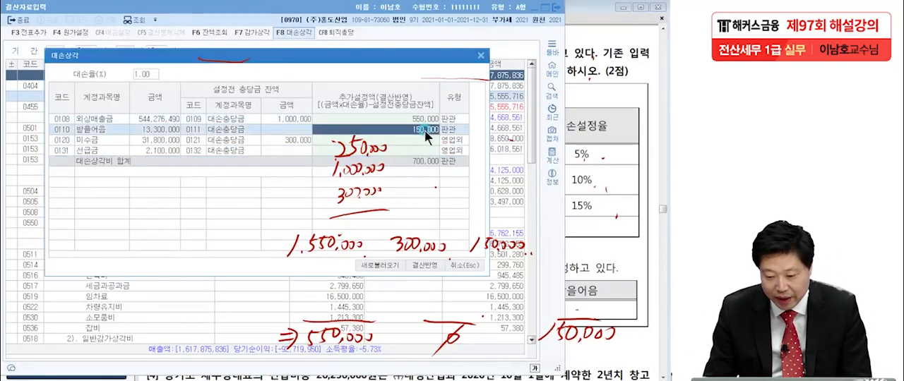
{"action": "left_click", "coordinate": [422, 163]}
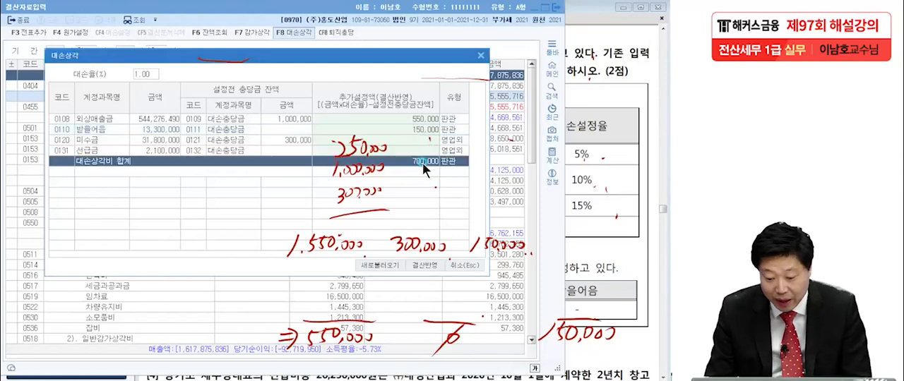
{"action": "left_click", "coordinate": [429, 265]}
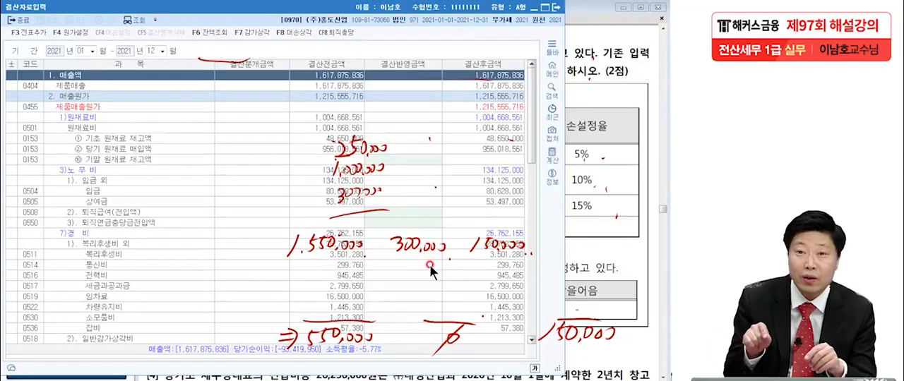
{"action": "left_click", "coordinate": [427, 265]}
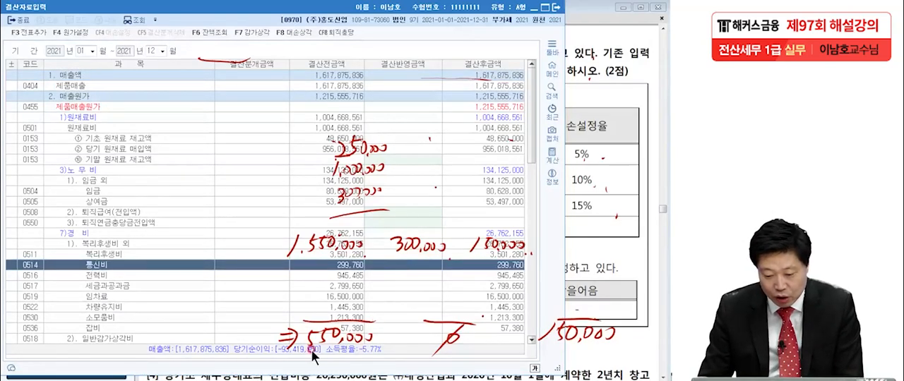
Step: Check the 외상매출금 and 받을어음 amounts under 대손상각 and add the closing entries to 일반전표
{"action": "scroll", "coordinate": [404, 281], "scroll_direction": "down", "scroll_amount": 12}
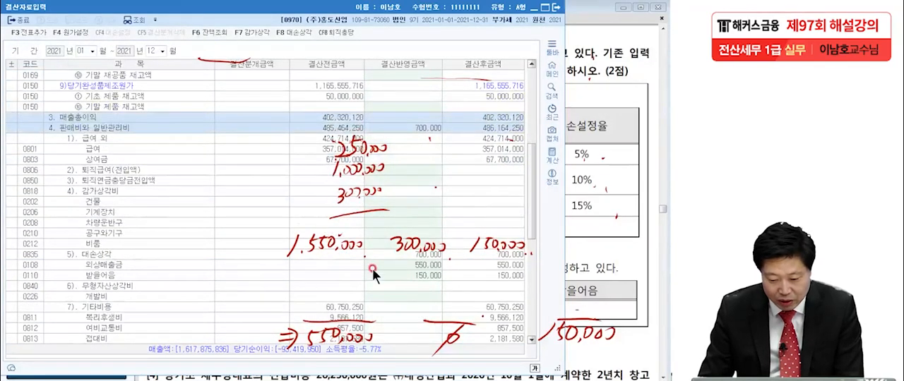
{"action": "left_click", "coordinate": [403, 264]}
{"action": "left_click", "coordinate": [408, 275]}
{"action": "left_click", "coordinate": [410, 265]}
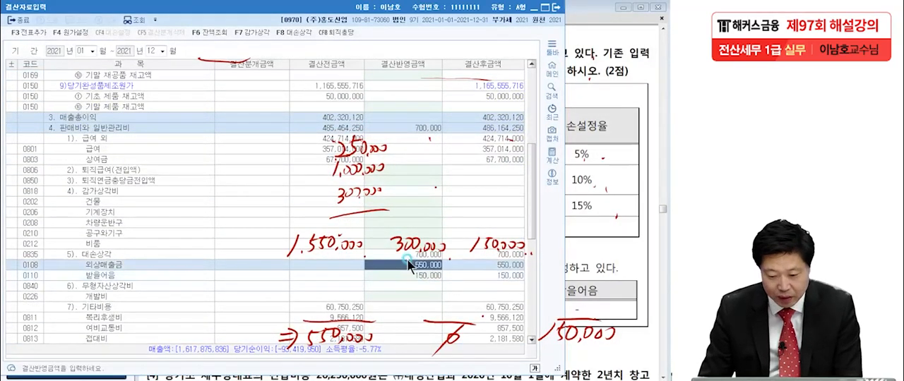
{"action": "left_click", "coordinate": [35, 32]}
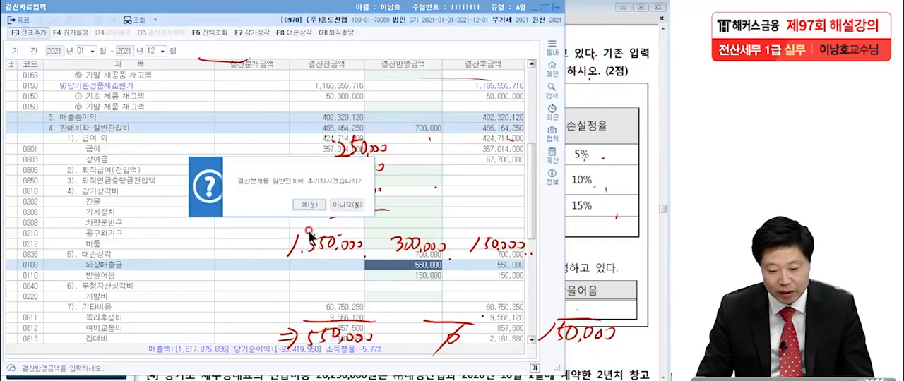
{"action": "left_click", "coordinate": [316, 209]}
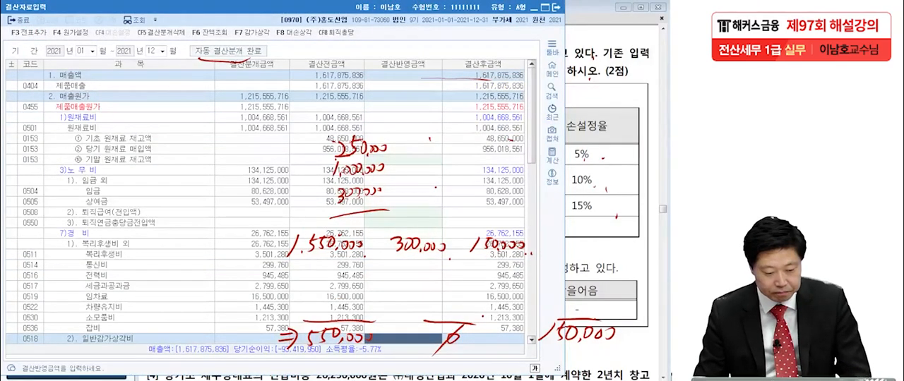
Step: Switch to the exam PDF in Adobe Reader and bring question [4] about the 선급비용 into view
{"action": "left_click", "coordinate": [591, 208]}
{"action": "scroll", "coordinate": [574, 246], "scroll_direction": "up", "scroll_amount": 5}
{"action": "scroll", "coordinate": [574, 246], "scroll_direction": "up", "scroll_amount": 4}
{"action": "scroll", "coordinate": [541, 273], "scroll_direction": "down", "scroll_amount": 3}
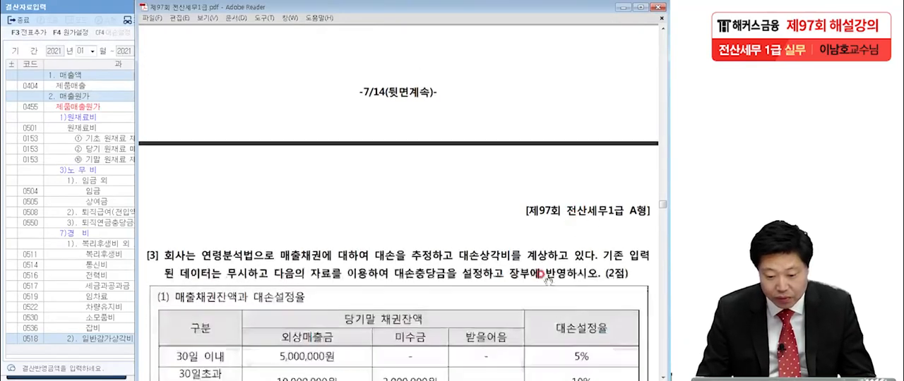
{"action": "scroll", "coordinate": [541, 274], "scroll_direction": "down", "scroll_amount": 12}
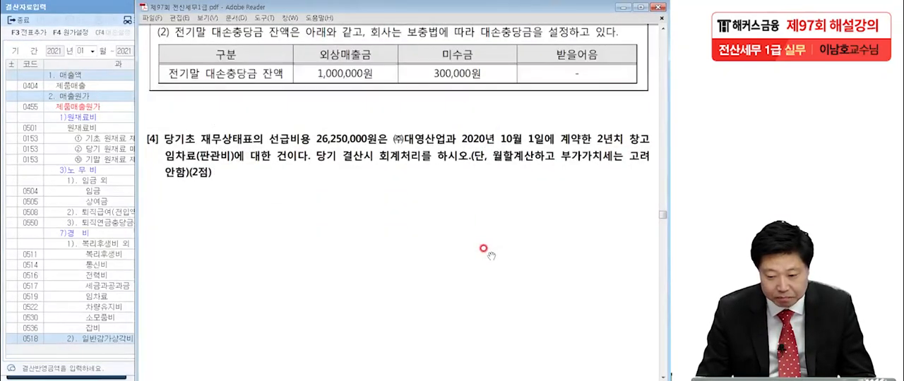
{"action": "scroll", "coordinate": [485, 183], "scroll_direction": "down", "scroll_amount": 3}
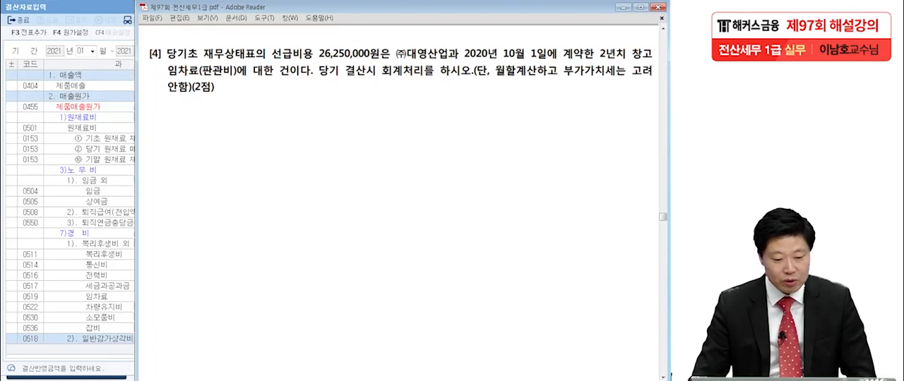
Step: Turn on the screen pen and underline 2년치, 10월 1일, 임차료(판관비) and 26,250,000원 in question [4]
{"action": "key", "text": "ctrl+alt+g"}
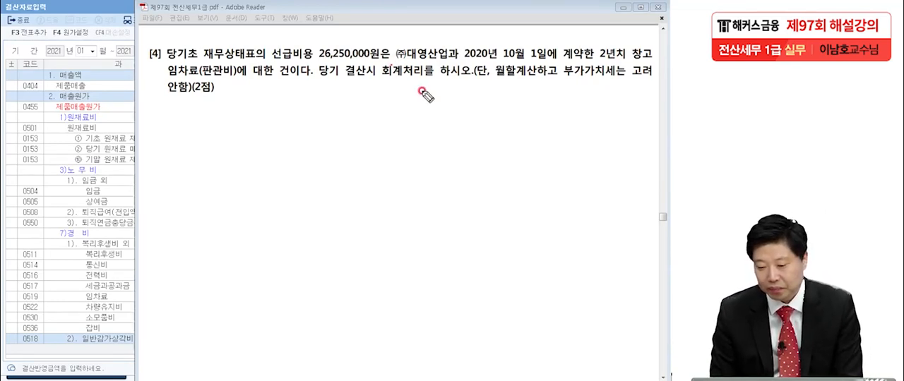
{"action": "left_click", "coordinate": [556, 60]}
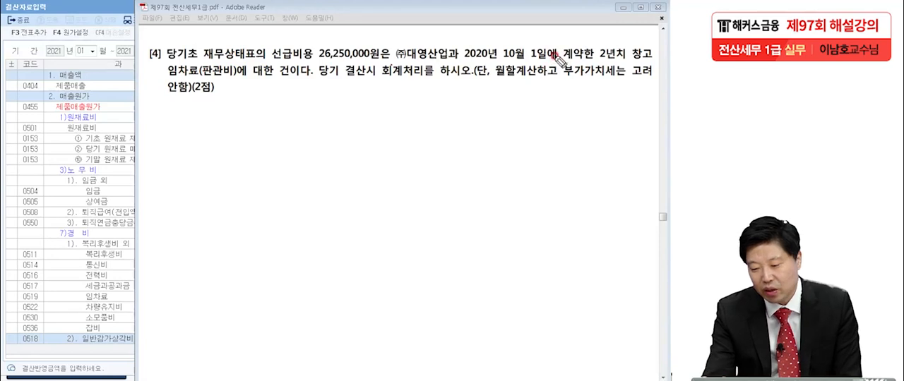
{"action": "left_click", "coordinate": [611, 61]}
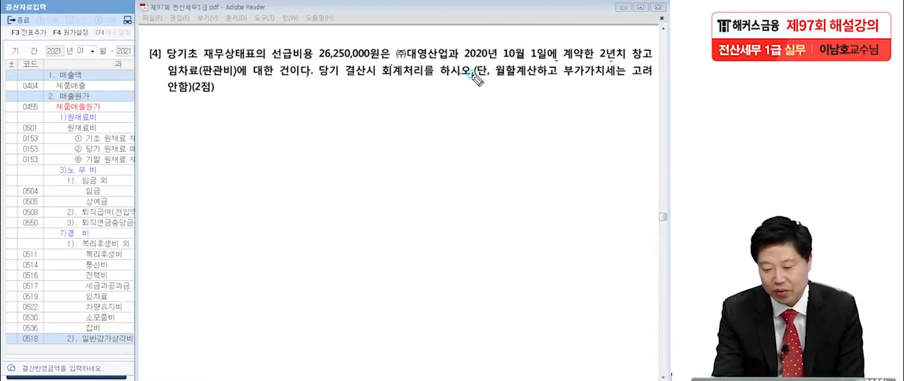
{"action": "left_click", "coordinate": [557, 78]}
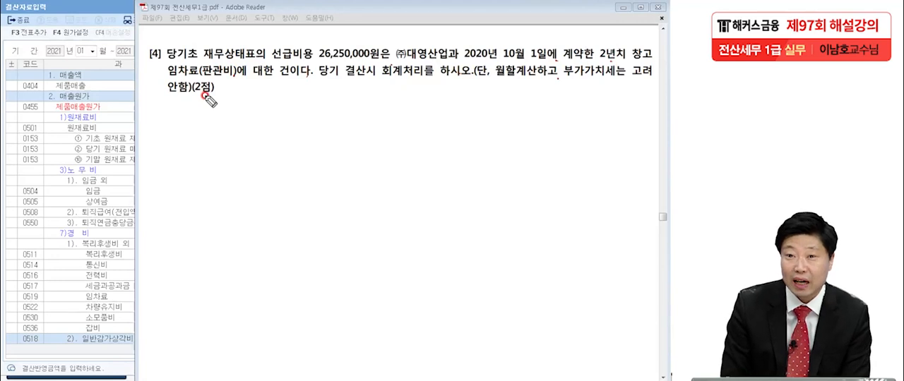
{"action": "left_click_drag", "start_coordinate": [598, 62], "coordinate": [629, 58]}
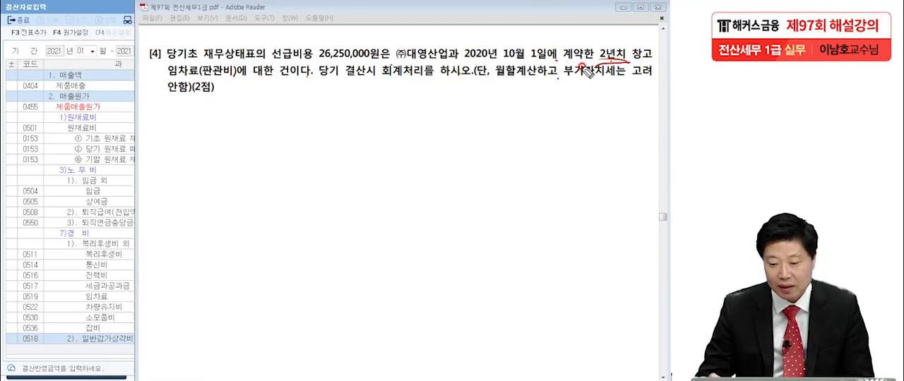
{"action": "left_click_drag", "start_coordinate": [503, 60], "coordinate": [540, 62]}
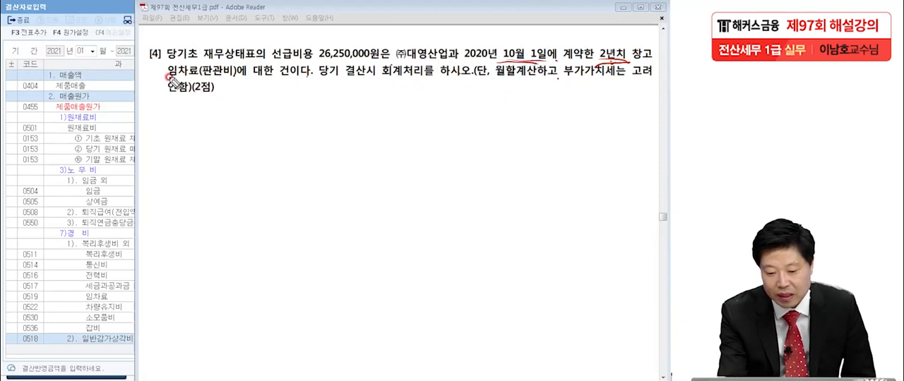
{"action": "left_click_drag", "start_coordinate": [165, 82], "coordinate": [197, 79]}
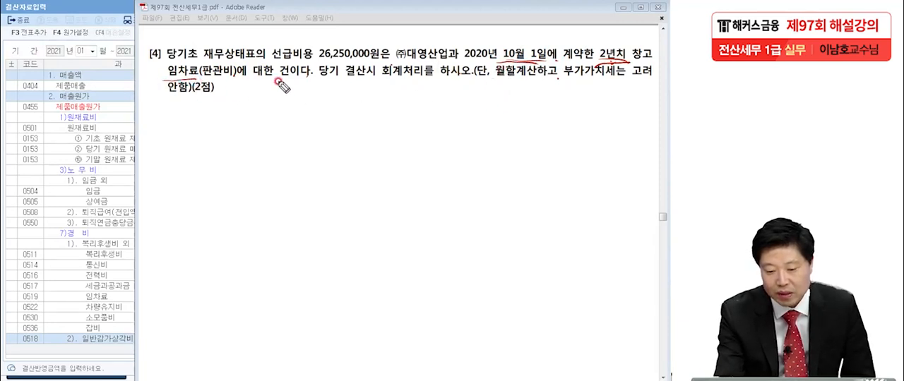
{"action": "left_click_drag", "start_coordinate": [196, 83], "coordinate": [237, 79]}
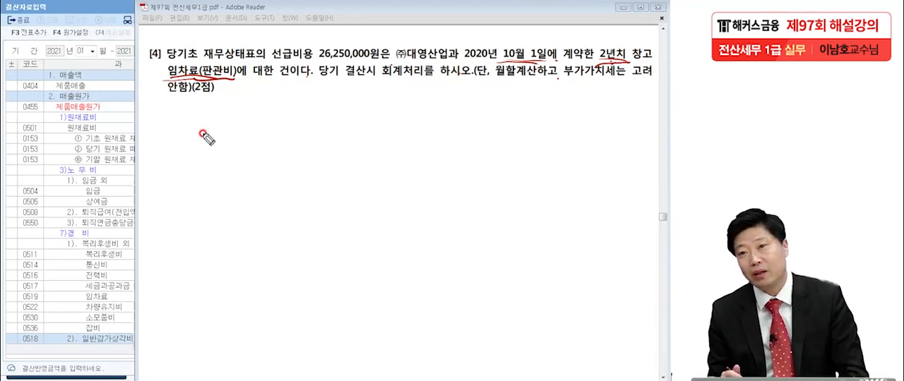
{"action": "left_click_drag", "start_coordinate": [317, 61], "coordinate": [389, 60]}
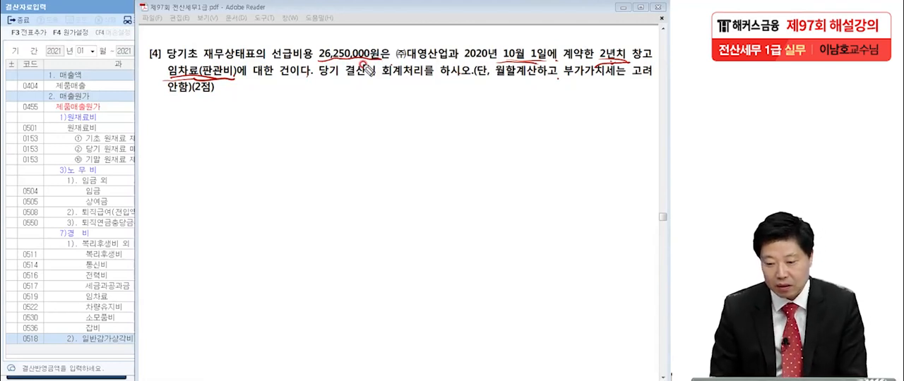
Step: Handwrite the remaining-period calculation 24개월 - 3개월 = 21개월 below question [4]
{"action": "left_click_drag", "start_coordinate": [161, 120], "coordinate": [185, 137]}
{"action": "mouse_move", "coordinate": [192, 115]}
{"action": "left_mouse_down"}
{"action": "mouse_move", "coordinate": [196, 128]}
{"action": "mouse_move", "coordinate": [205, 117]}
{"action": "mouse_move", "coordinate": [228, 127]}
{"action": "mouse_move", "coordinate": [238, 115]}
{"action": "mouse_move", "coordinate": [258, 117]}
{"action": "mouse_move", "coordinate": [254, 145]}
{"action": "left_mouse_up"}
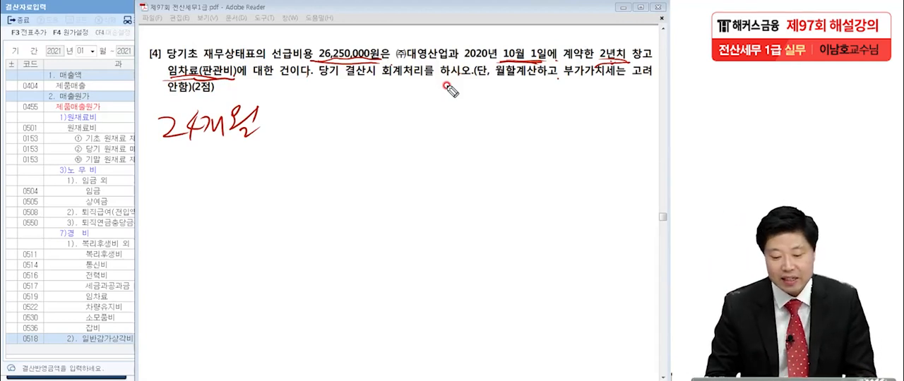
{"action": "left_click_drag", "start_coordinate": [273, 125], "coordinate": [315, 128]}
{"action": "mouse_move", "coordinate": [325, 112]}
{"action": "left_mouse_down"}
{"action": "mouse_move", "coordinate": [369, 117]}
{"action": "mouse_move", "coordinate": [367, 133]}
{"action": "mouse_move", "coordinate": [396, 118]}
{"action": "mouse_move", "coordinate": [459, 113]}
{"action": "mouse_move", "coordinate": [476, 127]}
{"action": "mouse_move", "coordinate": [498, 107]}
{"action": "mouse_move", "coordinate": [505, 131]}
{"action": "mouse_move", "coordinate": [524, 131]}
{"action": "mouse_move", "coordinate": [519, 144]}
{"action": "left_mouse_up"}
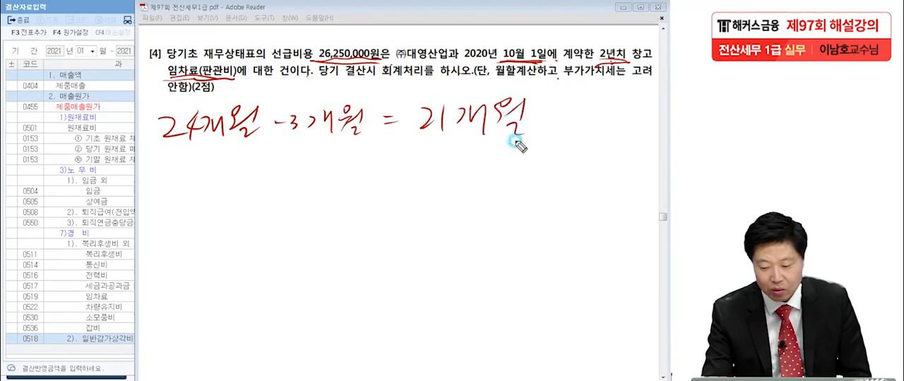
Step: Underline 선급비용 26,250,000원 in question [4] and handwrite ⓐ 1,250,000 as the monthly rent below the period calculation
{"action": "left_click_drag", "start_coordinate": [274, 68], "coordinate": [361, 69]}
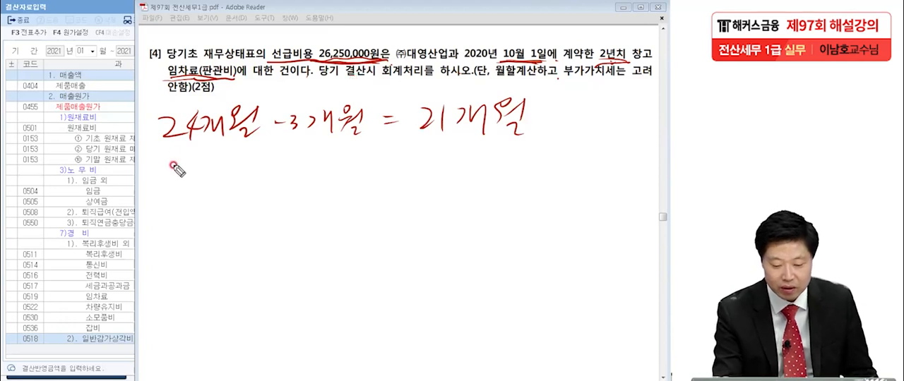
{"action": "mouse_move", "coordinate": [196, 155]}
{"action": "left_mouse_down"}
{"action": "mouse_move", "coordinate": [181, 165]}
{"action": "mouse_move", "coordinate": [170, 154]}
{"action": "mouse_move", "coordinate": [183, 187]}
{"action": "left_mouse_up"}
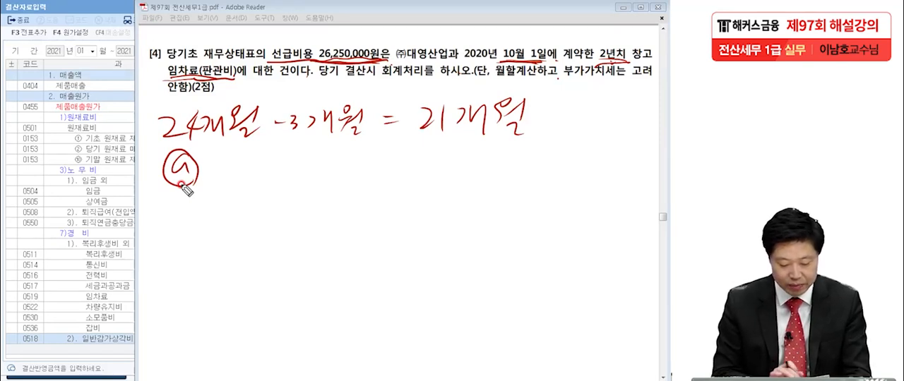
{"action": "mouse_move", "coordinate": [235, 154]}
{"action": "left_mouse_down"}
{"action": "mouse_move", "coordinate": [234, 176]}
{"action": "mouse_move", "coordinate": [243, 177]}
{"action": "left_mouse_up"}
{"action": "mouse_move", "coordinate": [257, 161]}
{"action": "left_mouse_down"}
{"action": "mouse_move", "coordinate": [271, 171]}
{"action": "mouse_move", "coordinate": [299, 159]}
{"action": "mouse_move", "coordinate": [371, 162]}
{"action": "left_mouse_up"}
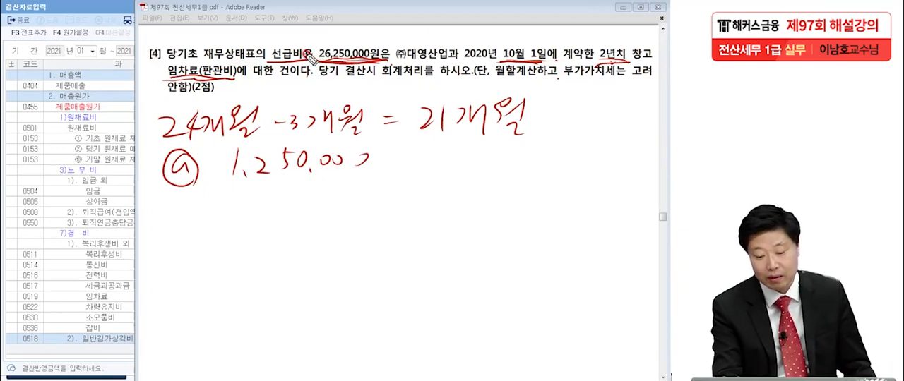
{"action": "left_click", "coordinate": [538, 131]}
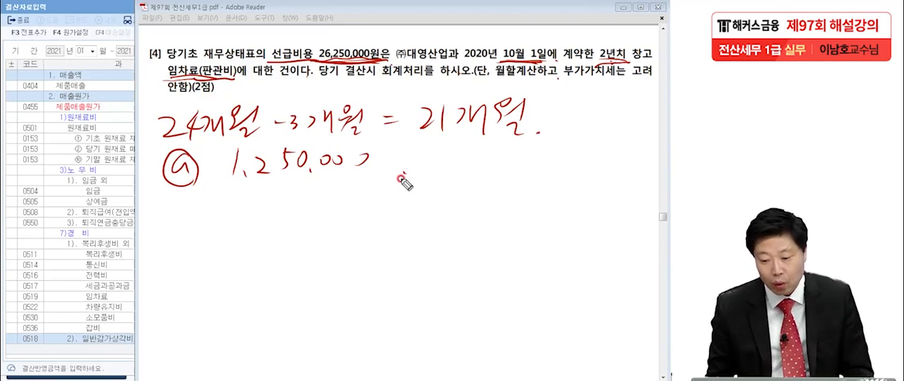
Step: Handwrite an arrow and the credit side of the closing entry, (대) 선급비용 15,000,000, below the monthly amount
{"action": "left_click_drag", "start_coordinate": [145, 216], "coordinate": [159, 212]}
{"action": "left_click_drag", "start_coordinate": [156, 209], "coordinate": [157, 223]}
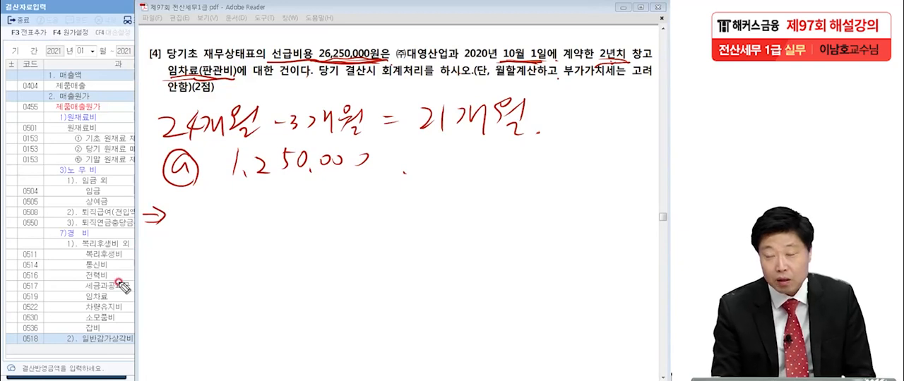
{"action": "left_click_drag", "start_coordinate": [404, 191], "coordinate": [394, 227]}
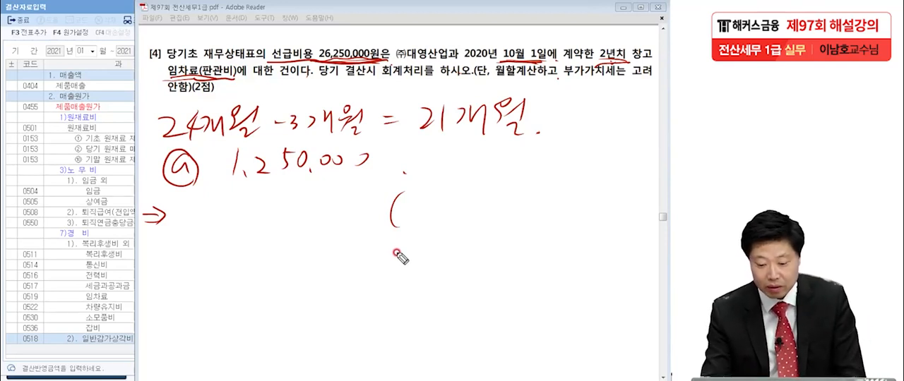
{"action": "left_click_drag", "start_coordinate": [401, 202], "coordinate": [412, 207]}
{"action": "left_click_drag", "start_coordinate": [415, 199], "coordinate": [422, 214]}
{"action": "mouse_move", "coordinate": [427, 192]}
{"action": "left_mouse_down"}
{"action": "mouse_move", "coordinate": [428, 209]}
{"action": "mouse_move", "coordinate": [439, 196]}
{"action": "mouse_move", "coordinate": [473, 202]}
{"action": "mouse_move", "coordinate": [493, 188]}
{"action": "mouse_move", "coordinate": [502, 212]}
{"action": "mouse_move", "coordinate": [504, 188]}
{"action": "left_mouse_up"}
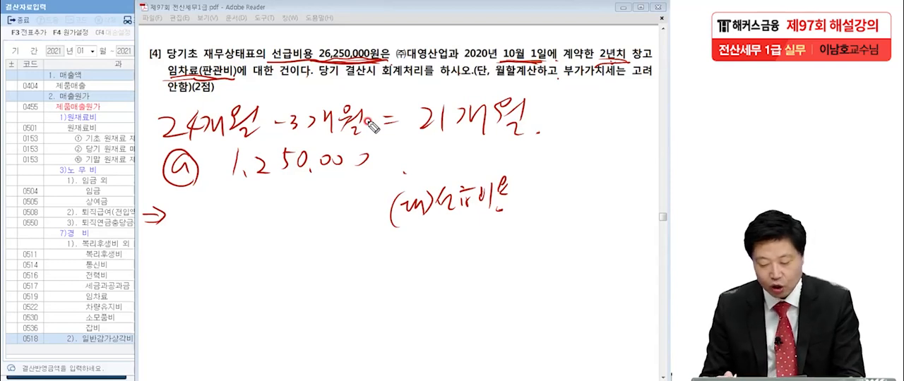
{"action": "mouse_move", "coordinate": [527, 190]}
{"action": "left_mouse_down"}
{"action": "mouse_move", "coordinate": [526, 209]}
{"action": "mouse_move", "coordinate": [535, 211]}
{"action": "mouse_move", "coordinate": [568, 196]}
{"action": "mouse_move", "coordinate": [630, 200]}
{"action": "left_mouse_up"}
{"action": "left_click", "coordinate": [548, 210]}
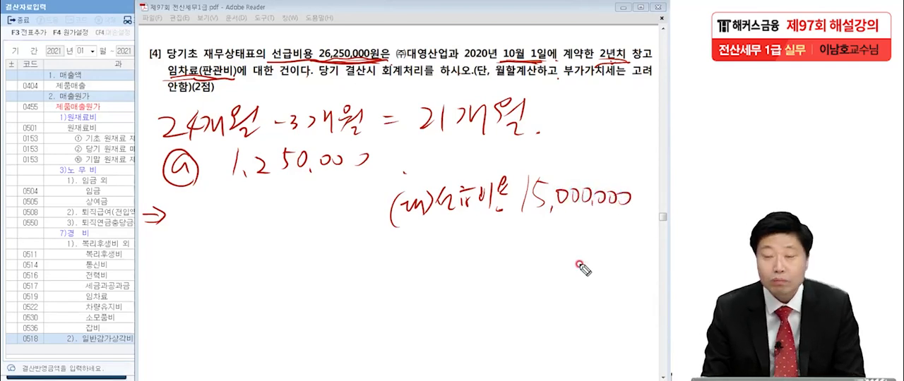
Step: Handwrite the debit side, (차) 임차료 15,000,000, next to the arrow and mark 임차료 with the code range (800)
{"action": "mouse_move", "coordinate": [185, 196]}
{"action": "left_mouse_down"}
{"action": "mouse_move", "coordinate": [179, 229]}
{"action": "mouse_move", "coordinate": [202, 199]}
{"action": "left_mouse_up"}
{"action": "left_click_drag", "start_coordinate": [187, 209], "coordinate": [205, 225]}
{"action": "left_click_drag", "start_coordinate": [209, 198], "coordinate": [211, 224]}
{"action": "left_click_drag", "start_coordinate": [210, 212], "coordinate": [217, 227]}
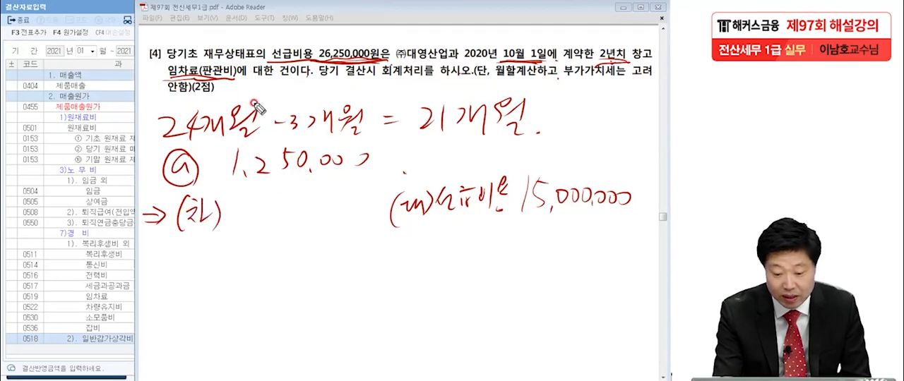
{"action": "mouse_move", "coordinate": [239, 205]}
{"action": "left_mouse_down"}
{"action": "mouse_move", "coordinate": [252, 232]}
{"action": "mouse_move", "coordinate": [262, 206]}
{"action": "mouse_move", "coordinate": [270, 217]}
{"action": "mouse_move", "coordinate": [291, 209]}
{"action": "mouse_move", "coordinate": [284, 214]}
{"action": "mouse_move", "coordinate": [297, 223]}
{"action": "left_mouse_up"}
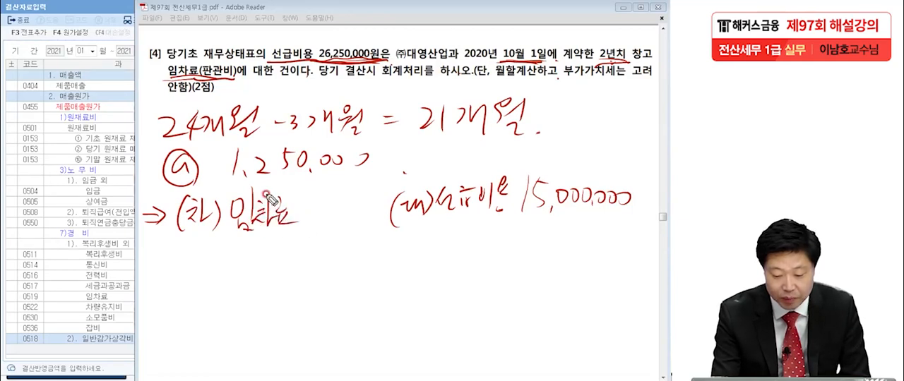
{"action": "mouse_move", "coordinate": [308, 199]}
{"action": "left_mouse_down"}
{"action": "mouse_move", "coordinate": [321, 201]}
{"action": "mouse_move", "coordinate": [327, 225]}
{"action": "mouse_move", "coordinate": [332, 209]}
{"action": "mouse_move", "coordinate": [340, 218]}
{"action": "mouse_move", "coordinate": [384, 208]}
{"action": "mouse_move", "coordinate": [352, 219]}
{"action": "left_mouse_up"}
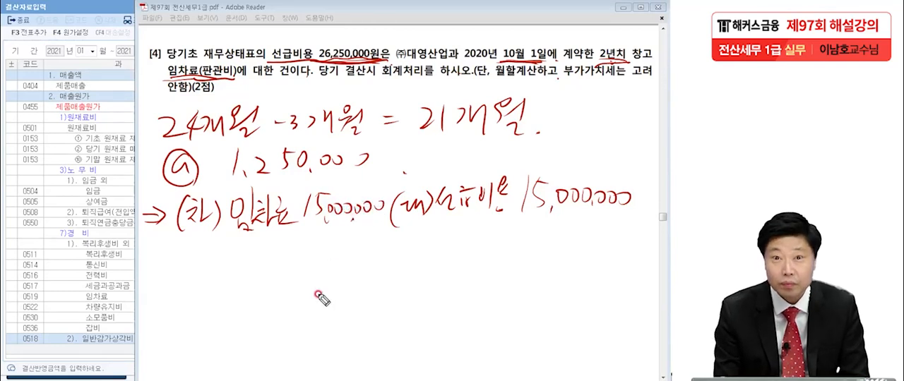
{"action": "mouse_move", "coordinate": [271, 240]}
{"action": "left_mouse_down"}
{"action": "mouse_move", "coordinate": [288, 225]}
{"action": "mouse_move", "coordinate": [286, 247]}
{"action": "mouse_move", "coordinate": [309, 244]}
{"action": "mouse_move", "coordinate": [277, 258]}
{"action": "left_mouse_up"}
{"action": "left_click_drag", "start_coordinate": [310, 229], "coordinate": [316, 255]}
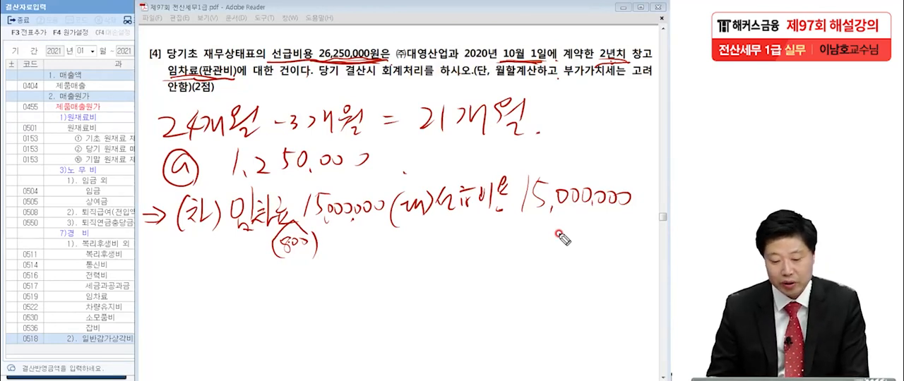
Step: Draw a dividing line and handwrite an alternative 1/1 entry: (차) 임차료 26,250,000, (대) 선급비용 26,250,000
{"action": "left_click_drag", "start_coordinate": [103, 264], "coordinate": [621, 238]}
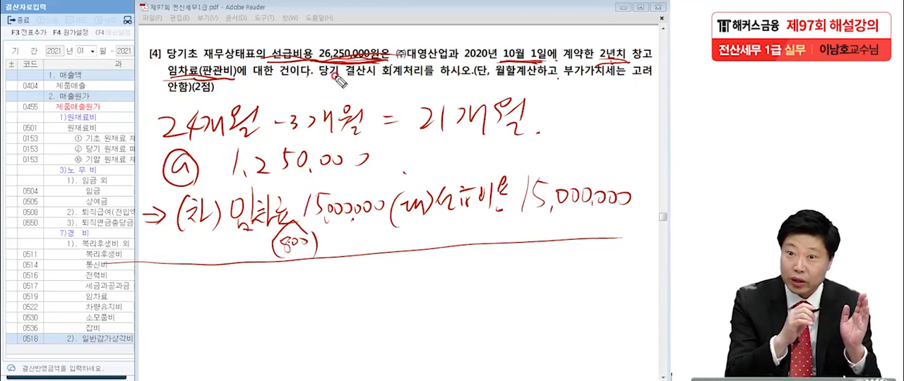
{"action": "mouse_move", "coordinate": [409, 261]}
{"action": "left_mouse_down"}
{"action": "mouse_move", "coordinate": [405, 283]}
{"action": "mouse_move", "coordinate": [492, 260]}
{"action": "mouse_move", "coordinate": [487, 284]}
{"action": "mouse_move", "coordinate": [526, 258]}
{"action": "mouse_move", "coordinate": [533, 262]}
{"action": "mouse_move", "coordinate": [527, 281]}
{"action": "mouse_move", "coordinate": [551, 264]}
{"action": "mouse_move", "coordinate": [563, 277]}
{"action": "mouse_move", "coordinate": [569, 270]}
{"action": "mouse_move", "coordinate": [571, 284]}
{"action": "mouse_move", "coordinate": [638, 266]}
{"action": "left_mouse_up"}
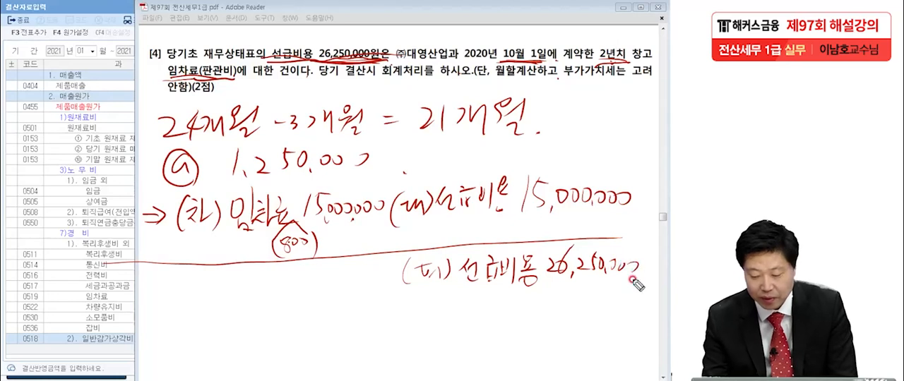
{"action": "left_click_drag", "start_coordinate": [76, 279], "coordinate": [86, 266]}
{"action": "left_click_drag", "start_coordinate": [97, 262], "coordinate": [92, 300]}
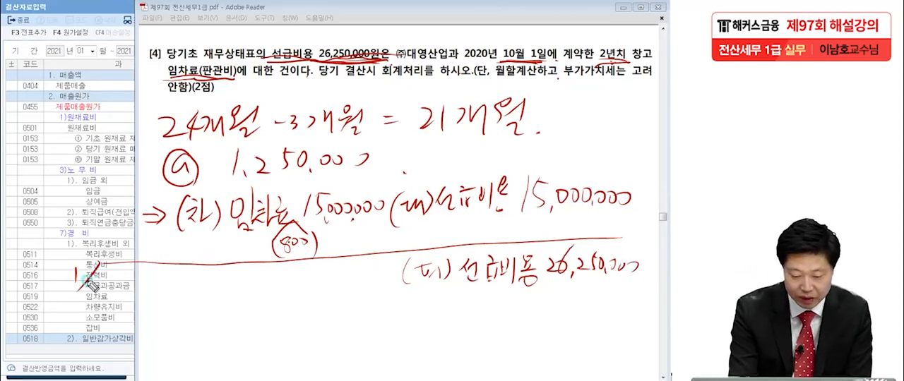
{"action": "mouse_move", "coordinate": [167, 263]}
{"action": "left_mouse_down"}
{"action": "mouse_move", "coordinate": [164, 291]}
{"action": "mouse_move", "coordinate": [199, 283]}
{"action": "left_mouse_up"}
{"action": "mouse_move", "coordinate": [202, 271]}
{"action": "left_mouse_down"}
{"action": "mouse_move", "coordinate": [205, 288]}
{"action": "mouse_move", "coordinate": [238, 282]}
{"action": "mouse_move", "coordinate": [240, 295]}
{"action": "mouse_move", "coordinate": [327, 282]}
{"action": "mouse_move", "coordinate": [332, 294]}
{"action": "mouse_move", "coordinate": [343, 274]}
{"action": "mouse_move", "coordinate": [351, 283]}
{"action": "mouse_move", "coordinate": [386, 284]}
{"action": "left_mouse_up"}
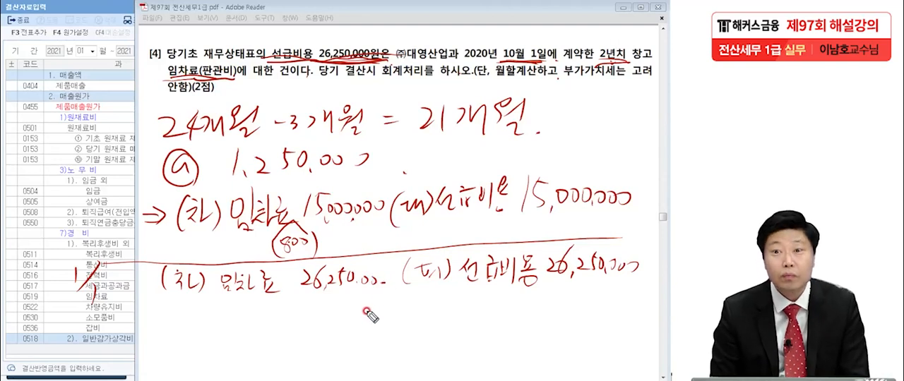
{"action": "mouse_move", "coordinate": [379, 275]}
{"action": "left_mouse_down"}
{"action": "mouse_move", "coordinate": [388, 282]}
{"action": "mouse_move", "coordinate": [386, 273]}
{"action": "left_mouse_up"}
Step: Handwrite the matching 12/31 entry: (차) 선급비용 11,250,000, (대) 임차료 11,250,000
{"action": "left_click_drag", "start_coordinate": [96, 312], "coordinate": [117, 336]}
{"action": "left_click_drag", "start_coordinate": [137, 304], "coordinate": [121, 348]}
{"action": "left_click_drag", "start_coordinate": [140, 327], "coordinate": [150, 348]}
{"action": "mouse_move", "coordinate": [191, 319]}
{"action": "left_mouse_down"}
{"action": "mouse_move", "coordinate": [187, 348]}
{"action": "mouse_move", "coordinate": [230, 332]}
{"action": "mouse_move", "coordinate": [240, 348]}
{"action": "left_mouse_up"}
{"action": "mouse_move", "coordinate": [426, 309]}
{"action": "left_mouse_down"}
{"action": "mouse_move", "coordinate": [422, 335]}
{"action": "mouse_move", "coordinate": [446, 324]}
{"action": "mouse_move", "coordinate": [450, 331]}
{"action": "left_mouse_up"}
{"action": "left_click_drag", "start_coordinate": [455, 305], "coordinate": [459, 344]}
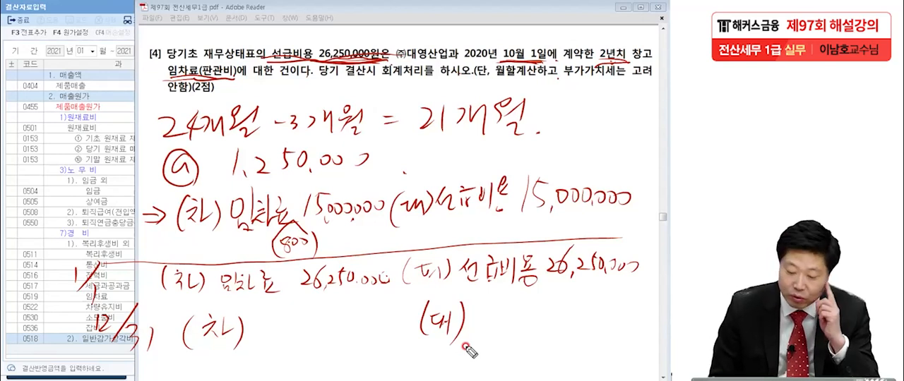
{"action": "mouse_move", "coordinate": [257, 300]}
{"action": "left_mouse_down"}
{"action": "mouse_move", "coordinate": [255, 340]}
{"action": "mouse_move", "coordinate": [284, 331]}
{"action": "mouse_move", "coordinate": [277, 350]}
{"action": "mouse_move", "coordinate": [295, 342]}
{"action": "left_mouse_up"}
{"action": "mouse_move", "coordinate": [294, 316]}
{"action": "left_mouse_down"}
{"action": "mouse_move", "coordinate": [296, 328]}
{"action": "mouse_move", "coordinate": [308, 317]}
{"action": "mouse_move", "coordinate": [305, 329]}
{"action": "mouse_move", "coordinate": [321, 332]}
{"action": "mouse_move", "coordinate": [310, 347]}
{"action": "mouse_move", "coordinate": [316, 340]}
{"action": "left_mouse_up"}
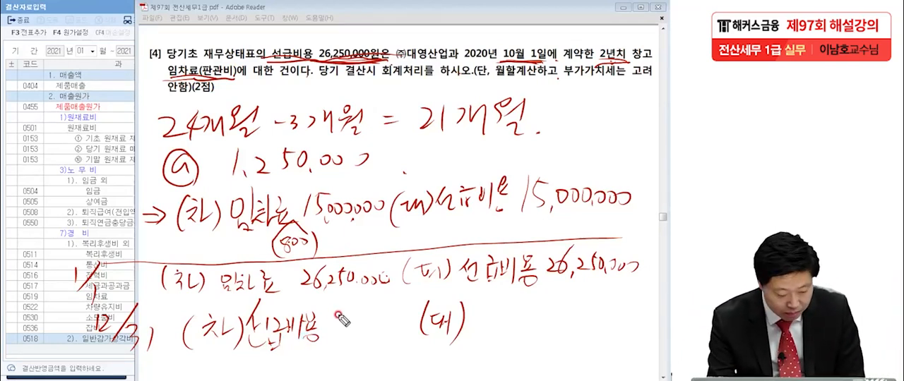
{"action": "left_click_drag", "start_coordinate": [333, 315], "coordinate": [333, 330]}
{"action": "mouse_move", "coordinate": [340, 316]}
{"action": "left_mouse_down"}
{"action": "mouse_move", "coordinate": [344, 334]}
{"action": "mouse_move", "coordinate": [374, 311]}
{"action": "mouse_move", "coordinate": [378, 319]}
{"action": "mouse_move", "coordinate": [433, 312]}
{"action": "left_mouse_up"}
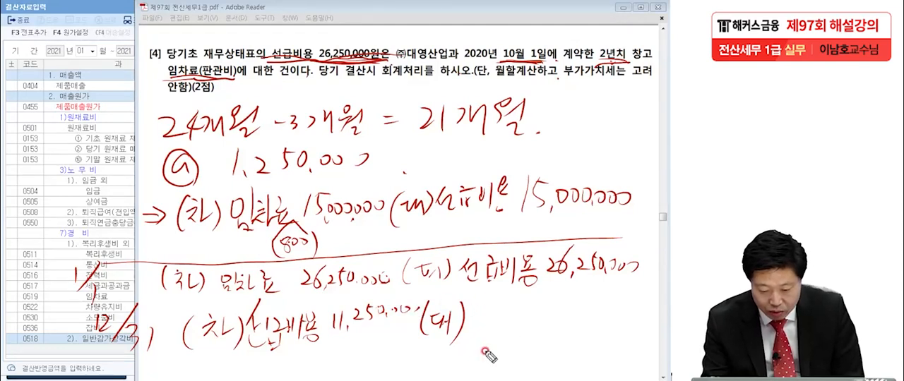
{"action": "mouse_move", "coordinate": [474, 309]}
{"action": "left_mouse_down"}
{"action": "mouse_move", "coordinate": [486, 335]}
{"action": "mouse_move", "coordinate": [483, 314]}
{"action": "mouse_move", "coordinate": [498, 321]}
{"action": "mouse_move", "coordinate": [489, 321]}
{"action": "mouse_move", "coordinate": [507, 311]}
{"action": "mouse_move", "coordinate": [529, 325]}
{"action": "mouse_move", "coordinate": [567, 319]}
{"action": "mouse_move", "coordinate": [581, 307]}
{"action": "mouse_move", "coordinate": [599, 324]}
{"action": "mouse_move", "coordinate": [608, 311]}
{"action": "mouse_move", "coordinate": [646, 308]}
{"action": "left_mouse_up"}
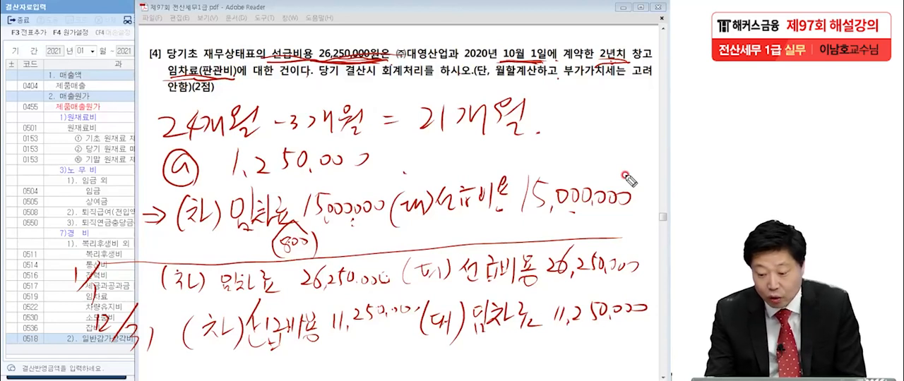
Step: Underline the 15,000,000 closing entry, mark both alternative entry dates, and correct the handwritten 1/1 to 12/31
{"action": "left_click_drag", "start_coordinate": [423, 222], "coordinate": [648, 225]}
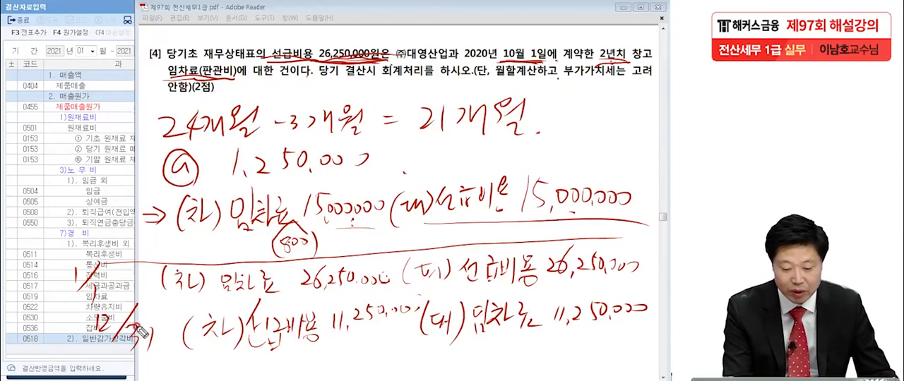
{"action": "left_click_drag", "start_coordinate": [50, 278], "coordinate": [56, 283]}
{"action": "left_click_drag", "start_coordinate": [54, 324], "coordinate": [59, 331]}
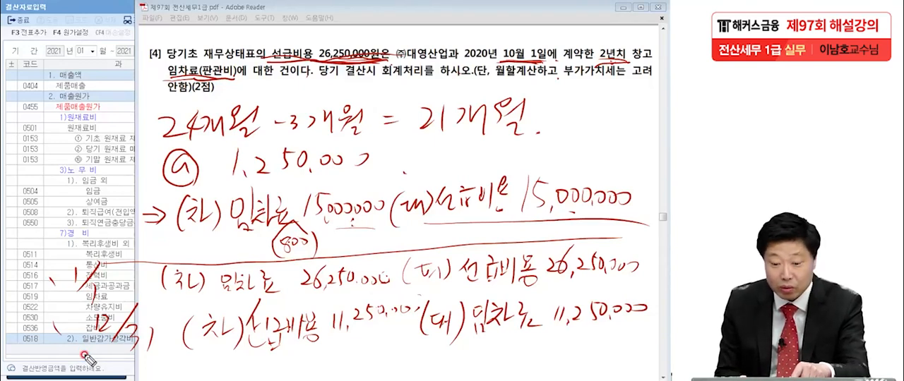
{"action": "left_click_drag", "start_coordinate": [639, 208], "coordinate": [653, 206]}
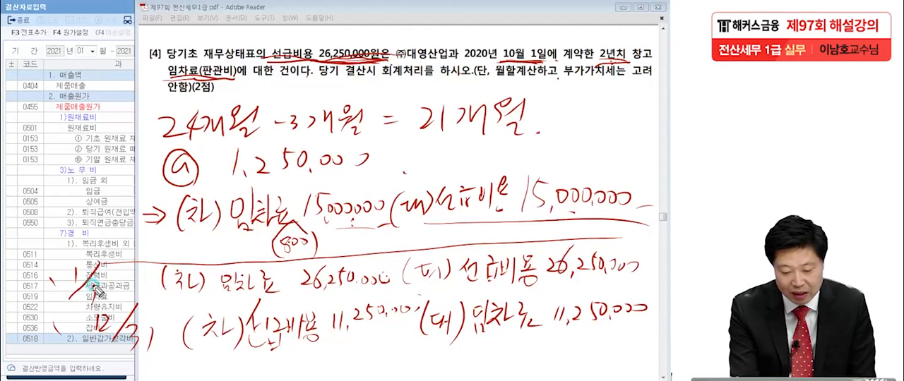
{"action": "mouse_move", "coordinate": [80, 259]}
{"action": "left_mouse_down"}
{"action": "mouse_move", "coordinate": [81, 278]}
{"action": "mouse_move", "coordinate": [85, 270]}
{"action": "left_mouse_up"}
{"action": "left_click_drag", "start_coordinate": [95, 290], "coordinate": [97, 295]}
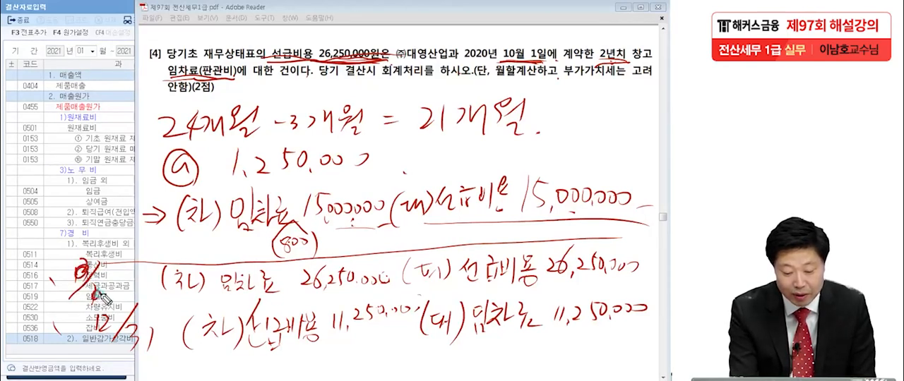
{"action": "left_click_drag", "start_coordinate": [60, 259], "coordinate": [79, 269]}
{"action": "mouse_move", "coordinate": [64, 299]}
{"action": "left_mouse_down"}
{"action": "mouse_move", "coordinate": [74, 317]}
{"action": "mouse_move", "coordinate": [90, 311]}
{"action": "left_mouse_up"}
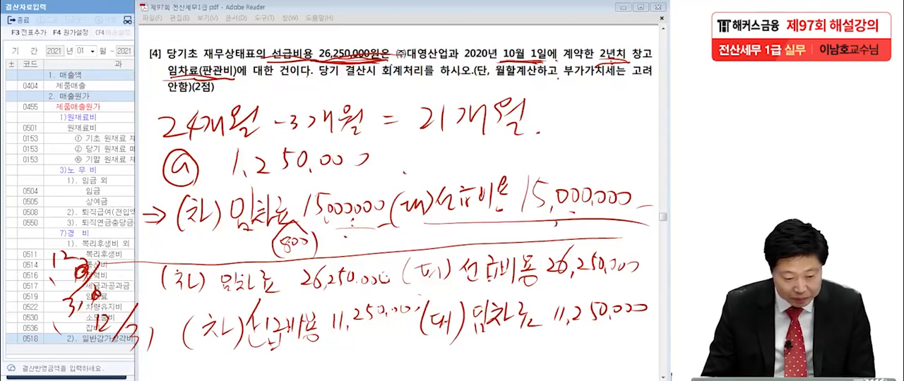
Step: Switch to KcLep's 일반전표입력 window and select the 구분 of the empty line dated December 31
{"action": "left_click", "coordinate": [112, 376]}
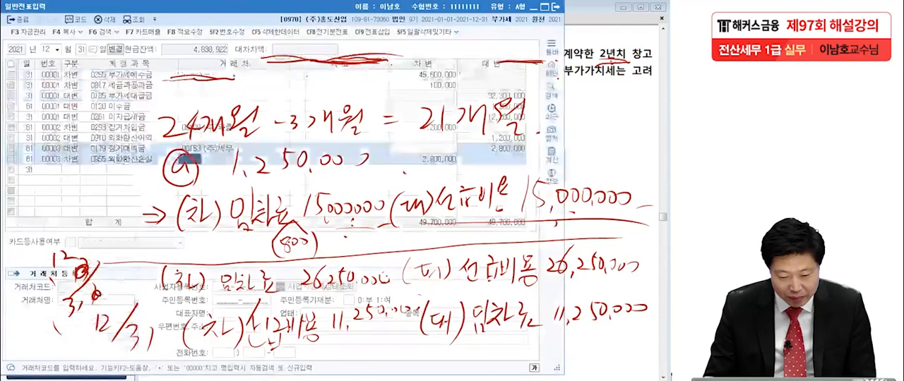
{"action": "left_click", "coordinate": [77, 172]}
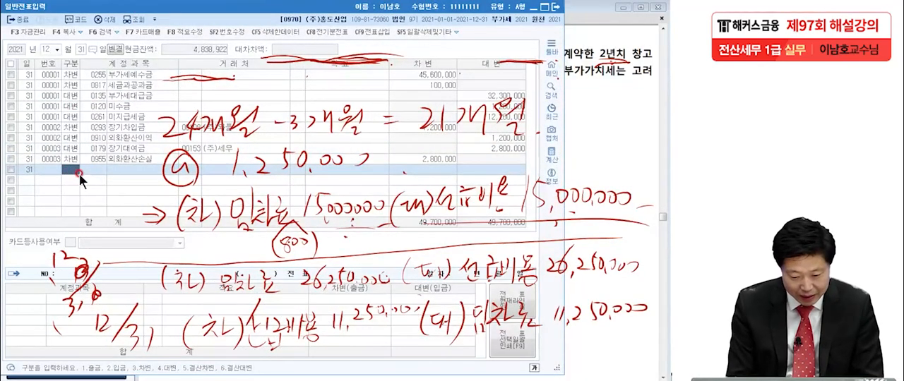
{"action": "type", "text": "3"}
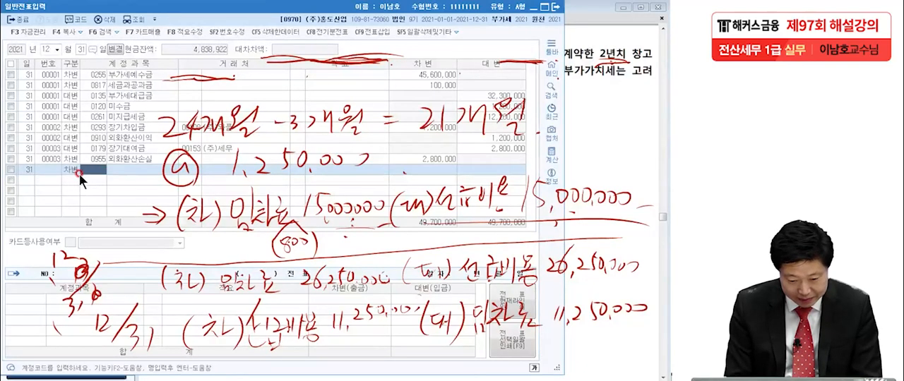
{"action": "type", "text": "01"}
{"action": "type", "text": "차"}
{"action": "key", "text": "Return"}
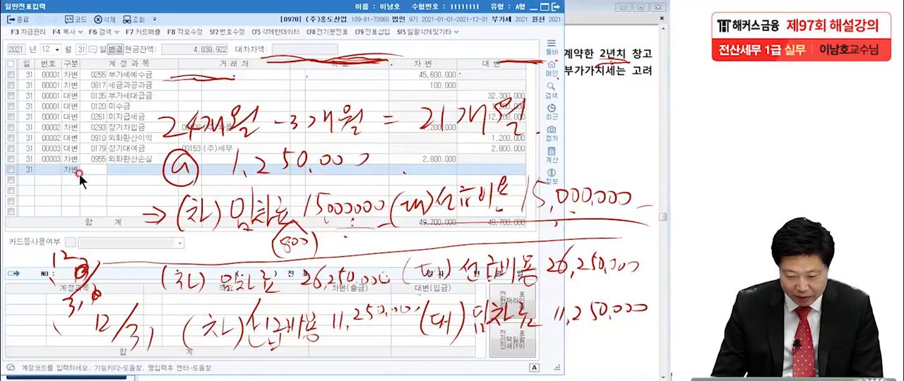
Step: Enter a credit (대변) line on December 31 for 선급비용 (0133) with the amount 26,250,000
{"action": "left_click", "coordinate": [69, 170]}
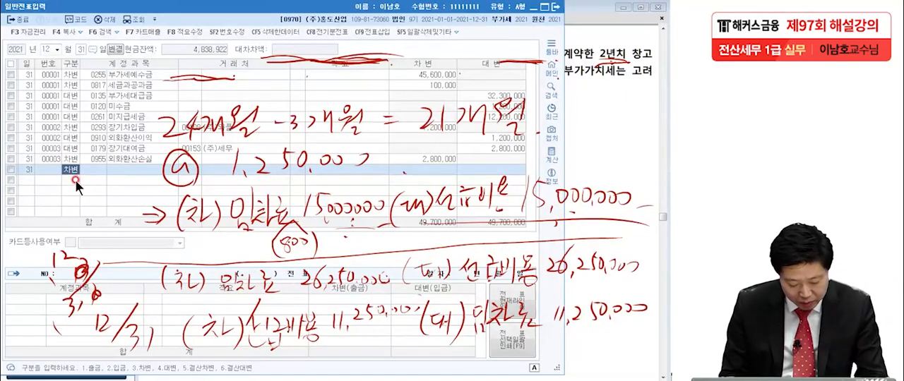
{"action": "type", "text": "4"}
{"action": "type", "text": "선급비"}
{"action": "key", "text": "Return"}
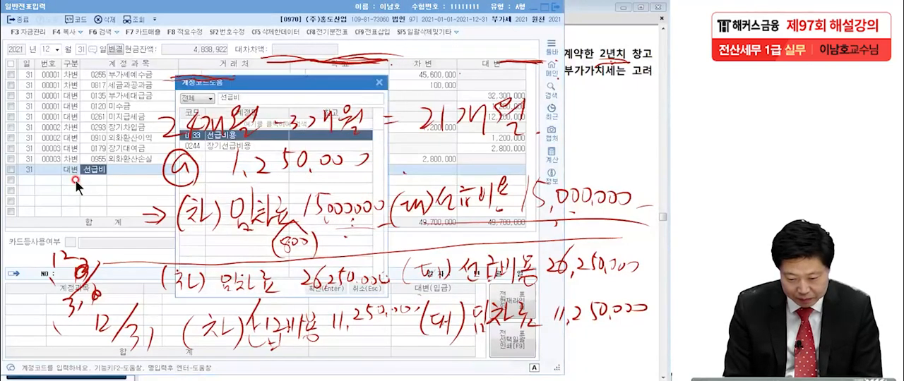
{"action": "key", "text": "Return"}
{"action": "left_click", "coordinate": [398, 169]}
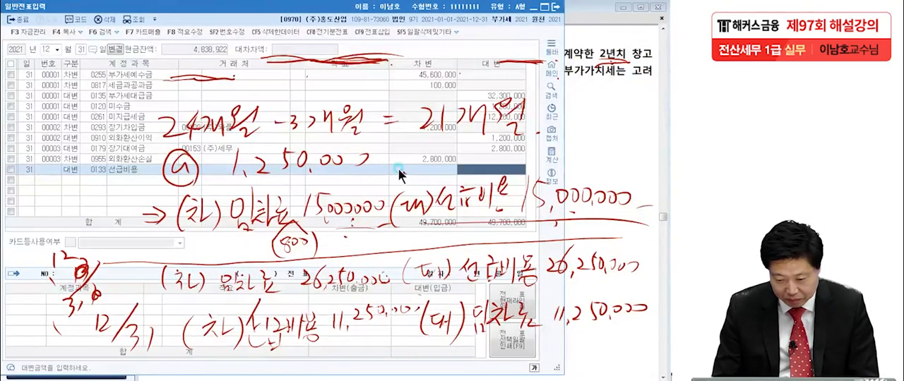
{"action": "type", "text": "2"}
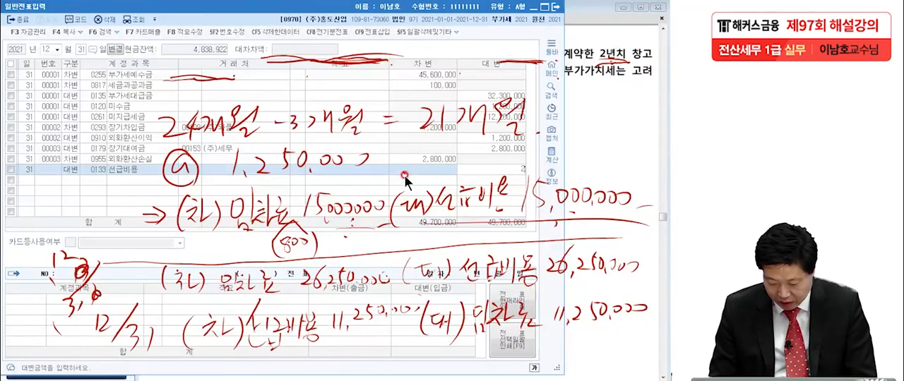
{"action": "type", "text": "6,250,000"}
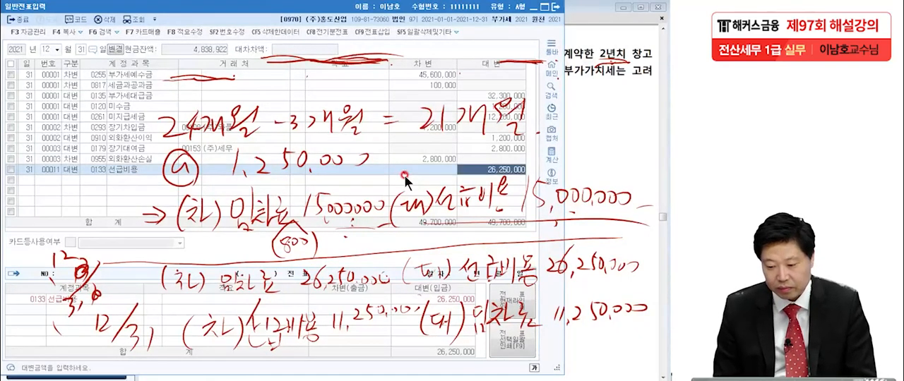
{"action": "key", "text": "Return"}
Step: Enter a debit (차변) line on December 31 for 임차료 (0819, 판매관리비) with the amount 26,250,000
{"action": "type", "text": "3"}
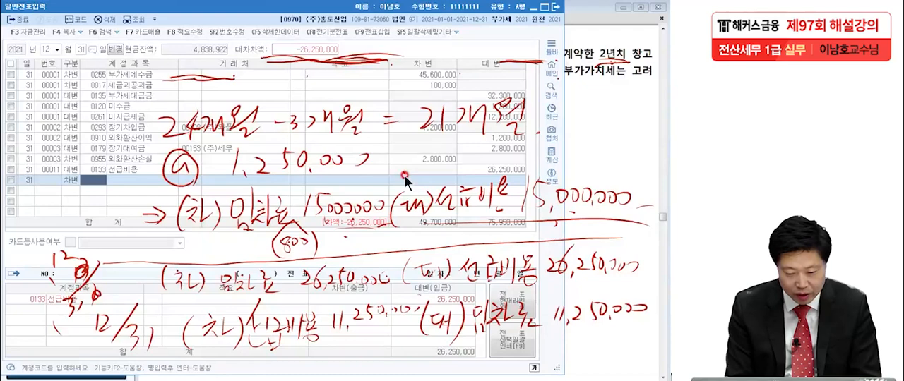
{"action": "type", "text": "임차"}
{"action": "key", "text": "Return"}
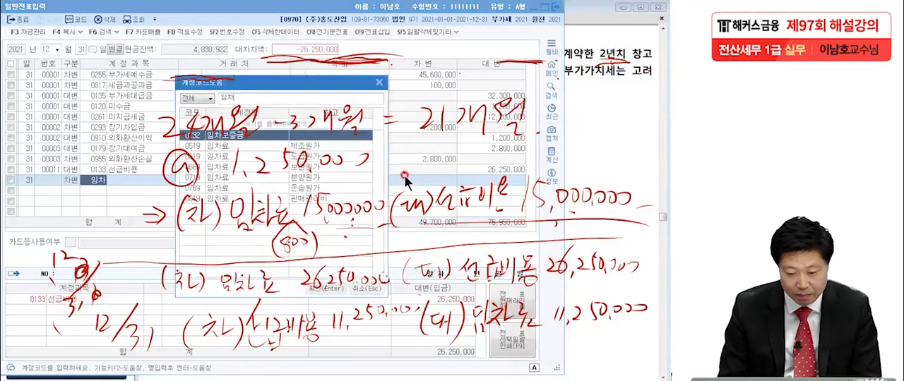
{"action": "double_click", "coordinate": [319, 197]}
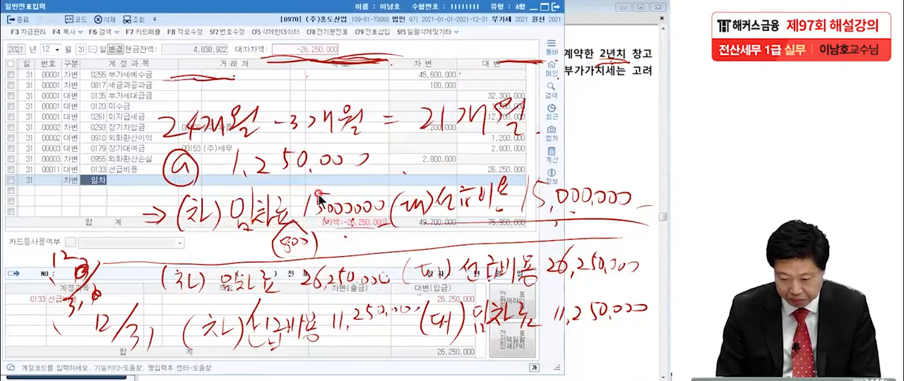
{"action": "left_click", "coordinate": [74, 191]}
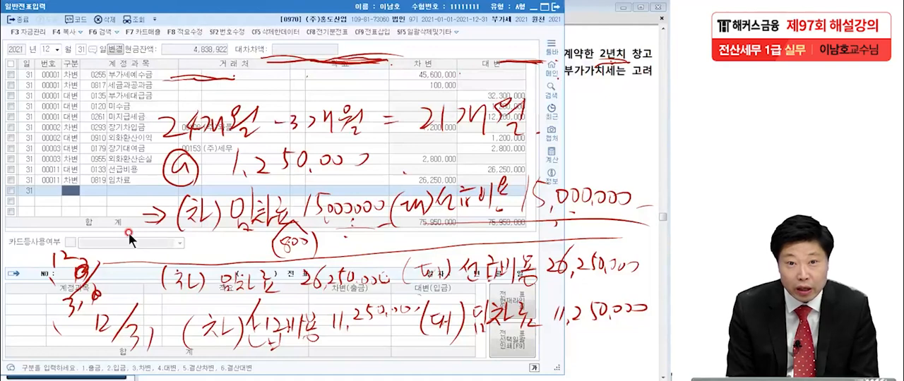
Step: Add a debit (차변) line on December 31 for 선급비용 (0133) with the amount 11,250,000
{"action": "type", "text": "3"}
{"action": "key", "text": "Return"}
{"action": "type", "text": "선급비"}
{"action": "key", "text": "Return"}
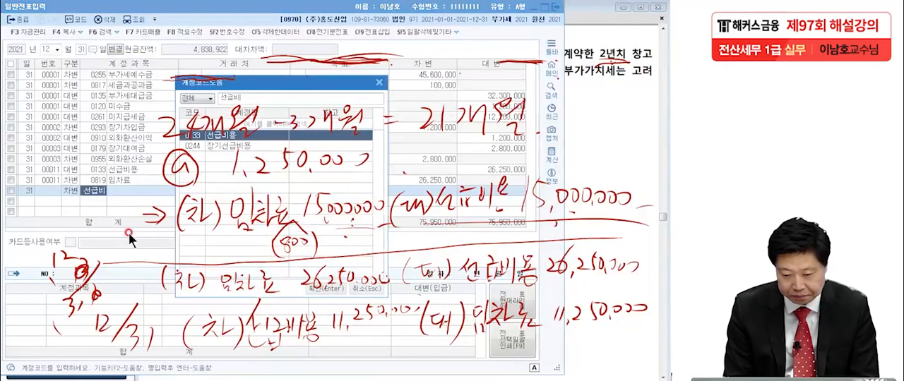
{"action": "key", "text": "Return"}
{"action": "key", "text": "Return"}
{"action": "key", "text": "Return"}
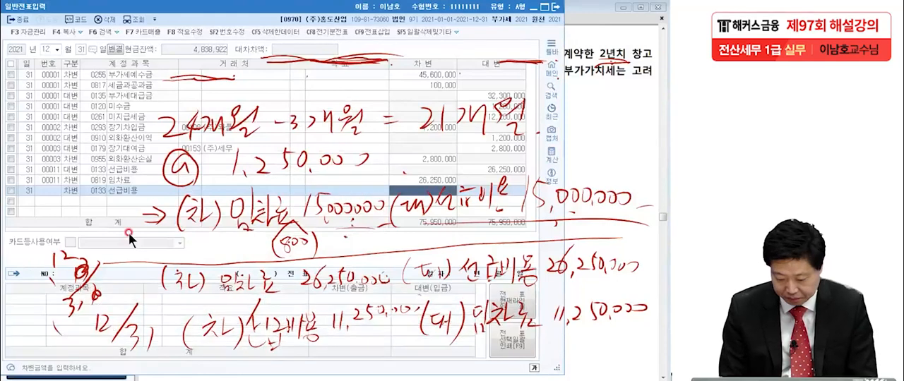
{"action": "type", "text": "11250000"}
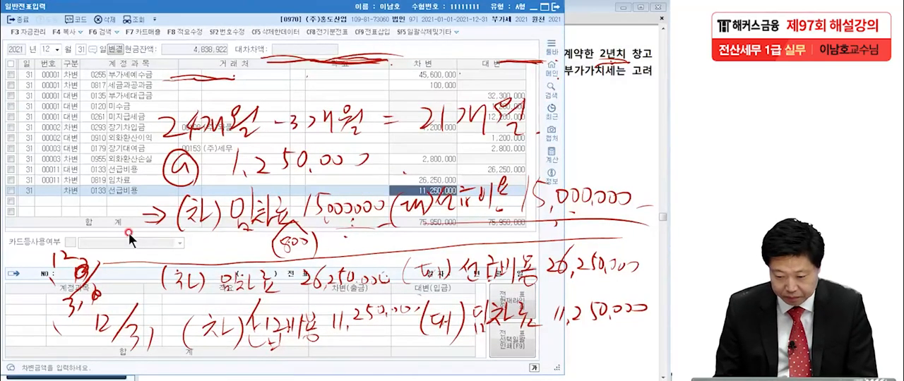
Step: Add a credit (대변) line on December 31 for 임차료 (0819, 판매관리비) with the amount 11,250,000
{"action": "key", "text": "Return"}
{"action": "type", "text": "4임ㅊㅐ"}
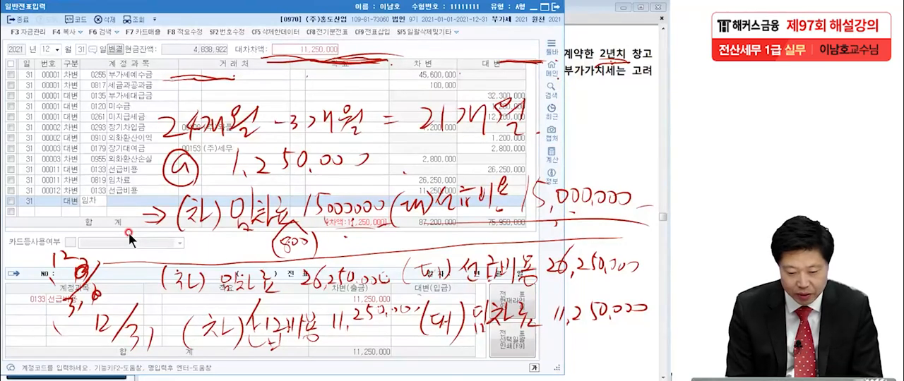
{"action": "key", "text": "Return"}
{"action": "left_click", "coordinate": [273, 200]}
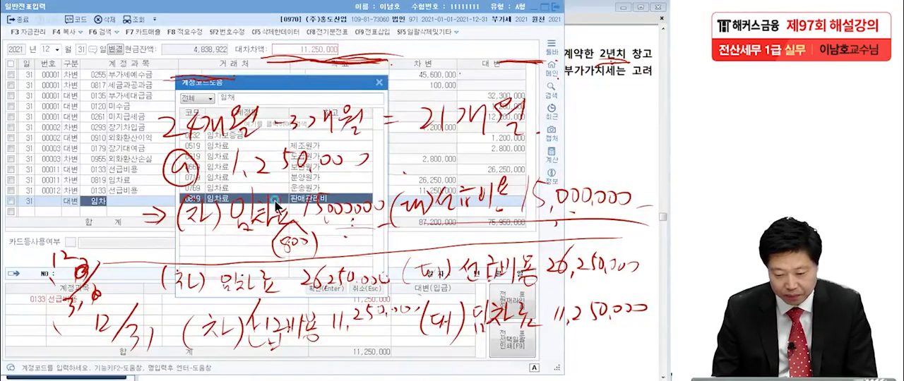
{"action": "double_click", "coordinate": [275, 200]}
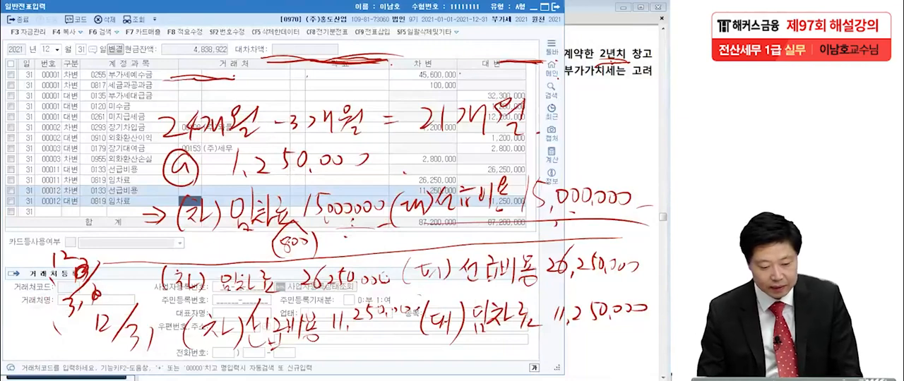
Step: Clear the handwritten notes and bring 문제4 [1] of the exam PDF into view in Adobe Reader
{"action": "key", "text": "Escape"}
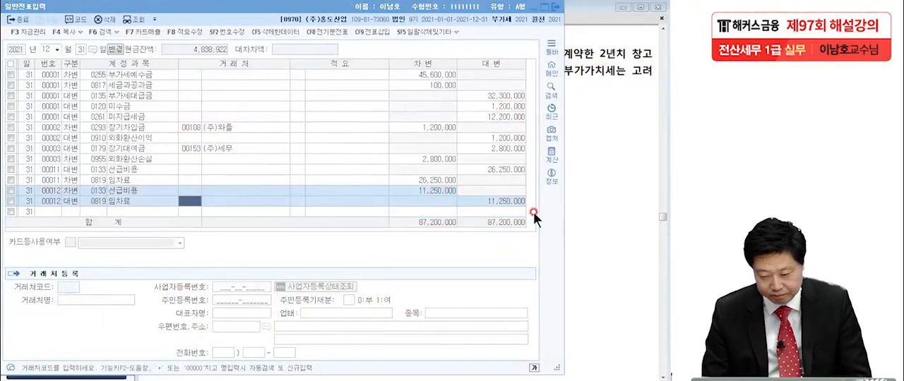
{"action": "left_click", "coordinate": [587, 237]}
{"action": "scroll", "coordinate": [586, 286], "scroll_direction": "down", "scroll_amount": 10}
{"action": "scroll", "coordinate": [553, 282], "scroll_direction": "down", "scroll_amount": 6}
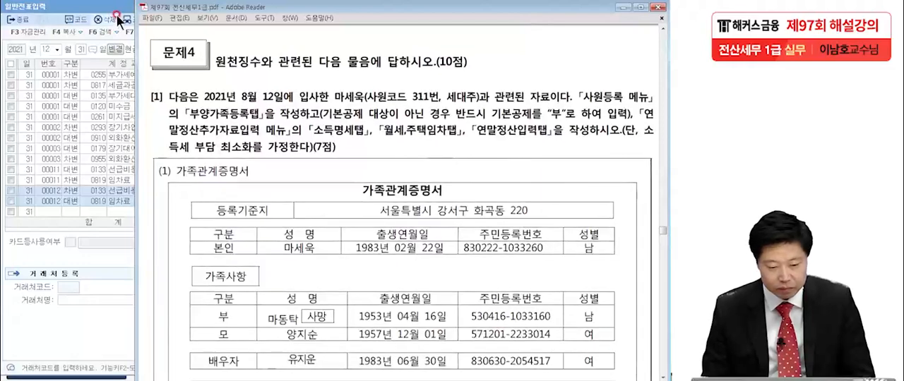
Step: Close KcLep's 일반전표입력 and 결산자료입력 windows
{"action": "left_click", "coordinate": [97, 7]}
{"action": "left_click", "coordinate": [554, 6]}
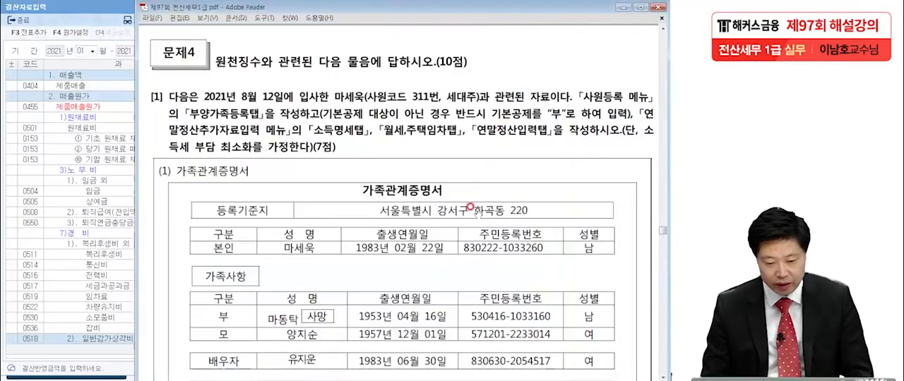
{"action": "left_click", "coordinate": [70, 7]}
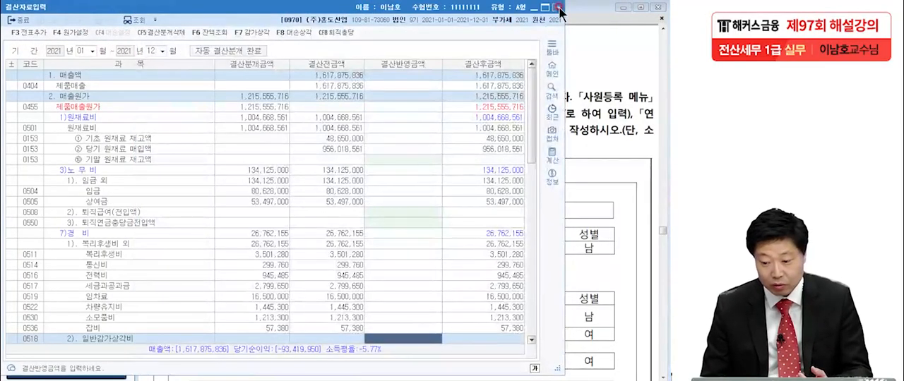
{"action": "left_click", "coordinate": [557, 7]}
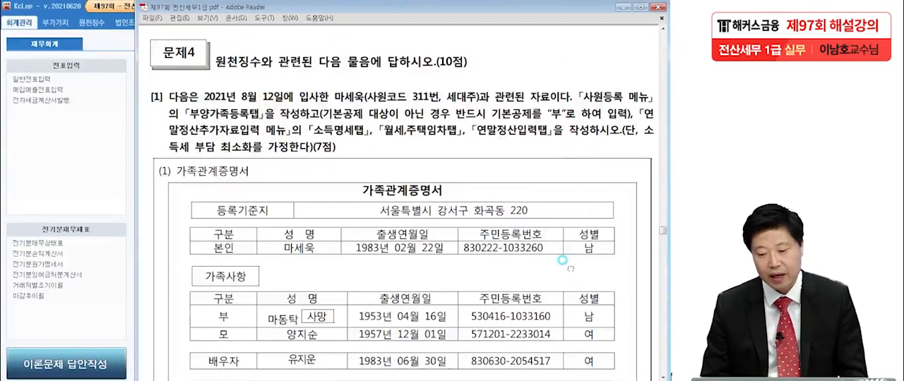
Step: Circle 부양가족등록탭, 소득명세탭, 월세,주택임차탭 and 연말정산입력탭 in the 문제4 [1] instructions, then clear the marks
{"action": "left_click_drag", "start_coordinate": [565, 264], "coordinate": [559, 206]}
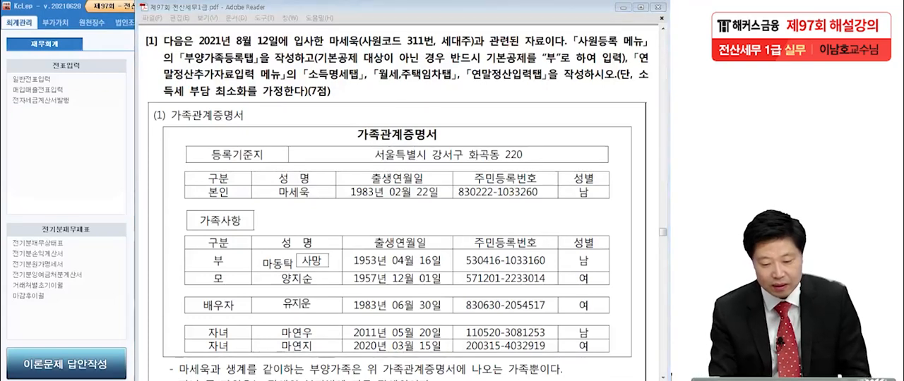
{"action": "mouse_move", "coordinate": [245, 66]}
{"action": "left_mouse_down"}
{"action": "mouse_move", "coordinate": [178, 56]}
{"action": "mouse_move", "coordinate": [254, 53]}
{"action": "left_mouse_up"}
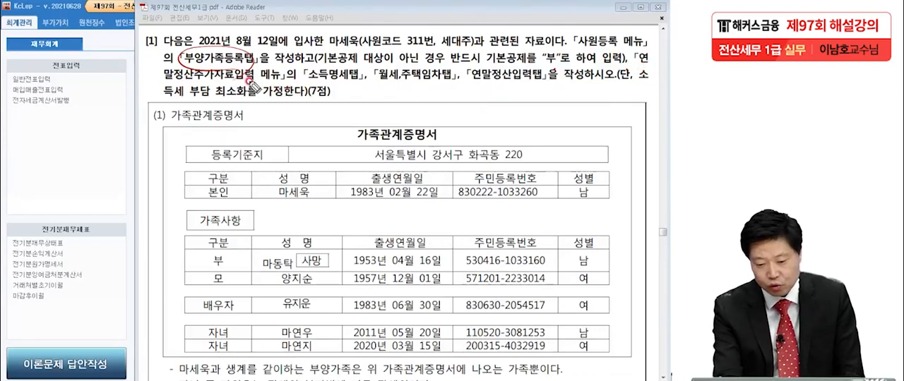
{"action": "mouse_move", "coordinate": [350, 81]}
{"action": "left_mouse_down"}
{"action": "mouse_move", "coordinate": [318, 85]}
{"action": "mouse_move", "coordinate": [370, 70]}
{"action": "mouse_move", "coordinate": [332, 89]}
{"action": "left_mouse_up"}
{"action": "mouse_move", "coordinate": [417, 89]}
{"action": "left_mouse_down"}
{"action": "mouse_move", "coordinate": [378, 67]}
{"action": "mouse_move", "coordinate": [397, 84]}
{"action": "left_mouse_up"}
{"action": "mouse_move", "coordinate": [526, 87]}
{"action": "left_mouse_down"}
{"action": "mouse_move", "coordinate": [466, 78]}
{"action": "mouse_move", "coordinate": [528, 89]}
{"action": "left_mouse_up"}
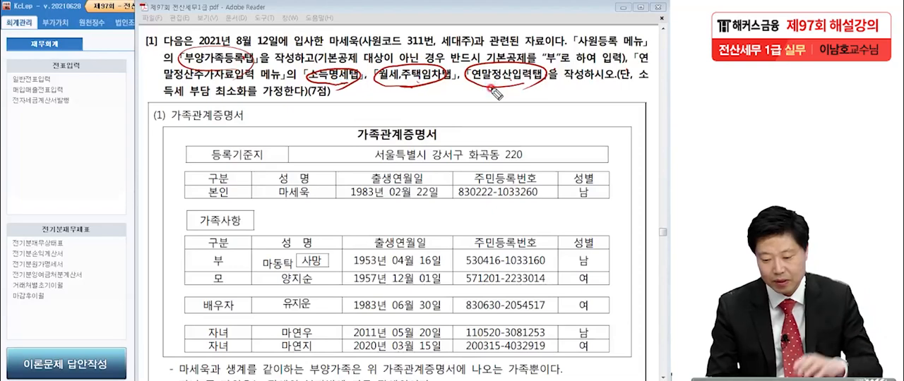
{"action": "key", "text": "Escape"}
Step: Open 사원등록 under 원천징수 in KcLep and show the 부양가족명세 of employee 311
{"action": "left_click_drag", "start_coordinate": [327, 285], "coordinate": [327, 242]}
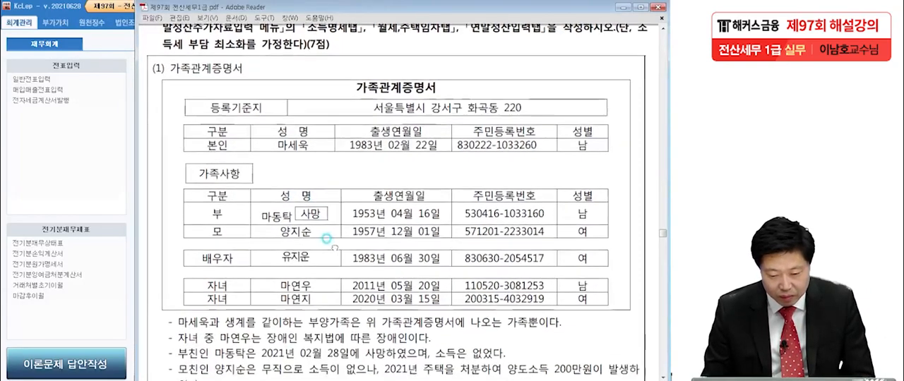
{"action": "scroll", "coordinate": [337, 303], "scroll_direction": "down", "scroll_amount": 3}
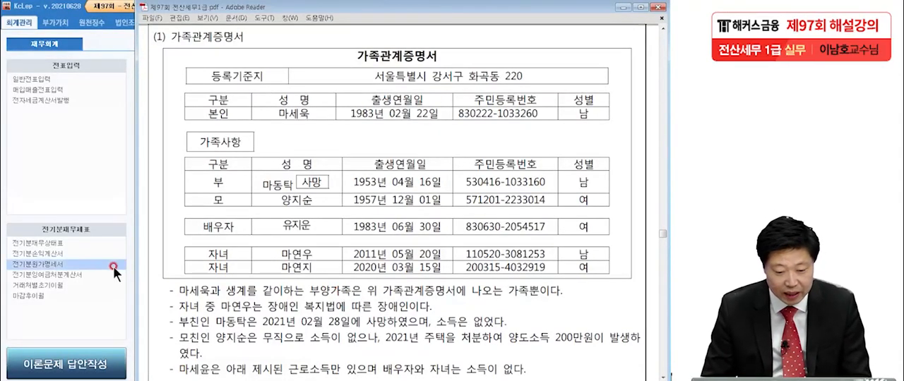
{"action": "left_click", "coordinate": [55, 153]}
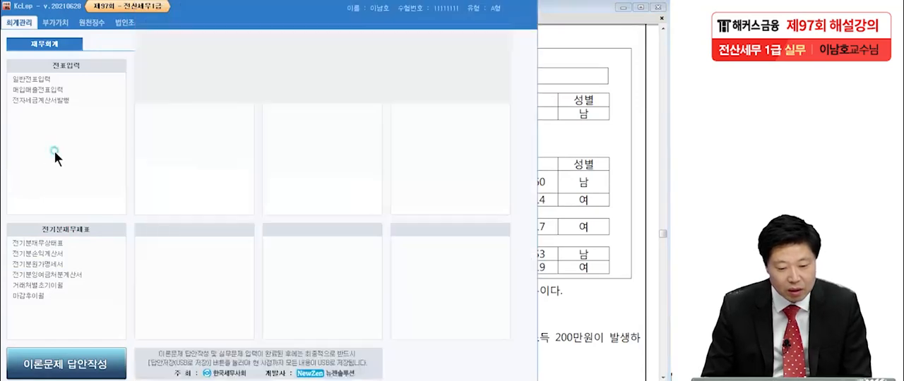
{"action": "left_click", "coordinate": [94, 24]}
{"action": "left_click", "coordinate": [61, 79]}
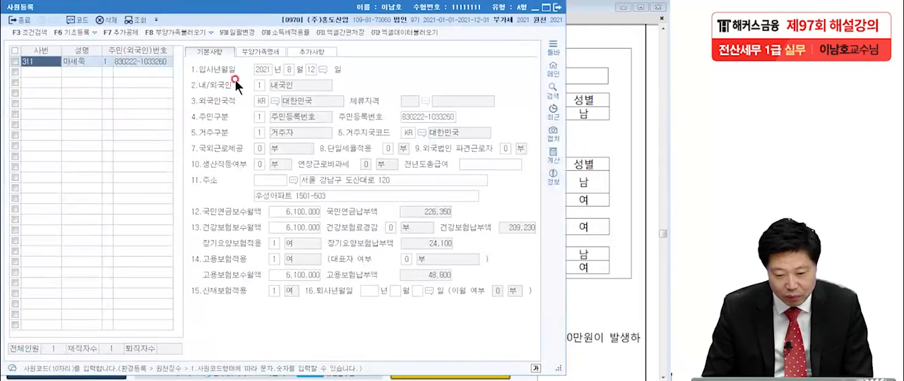
{"action": "left_click", "coordinate": [251, 54]}
{"action": "left_click", "coordinate": [92, 77]}
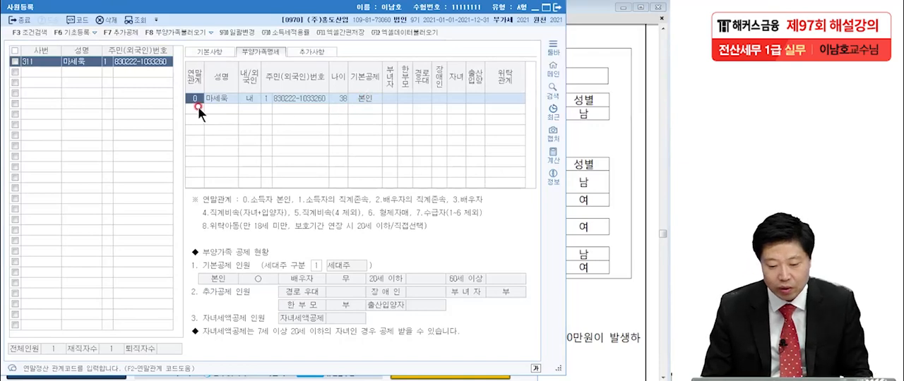
Step: Select the empty 연말관계 line below the employee's own entry and return to the family certificate in the exam PDF
{"action": "left_click", "coordinate": [599, 104]}
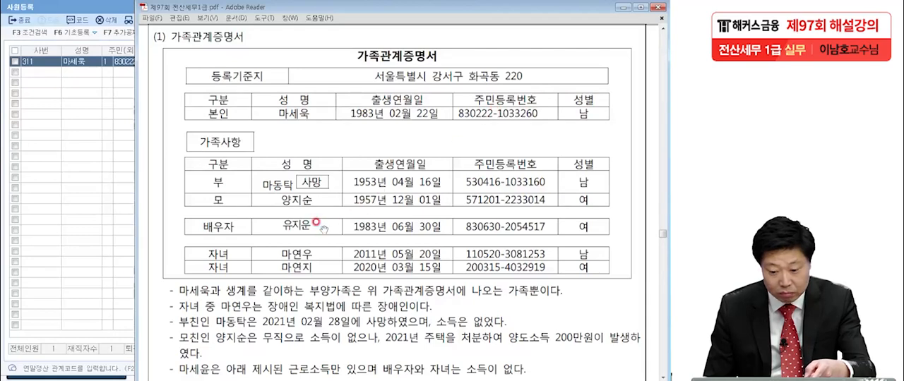
{"action": "left_click", "coordinate": [75, 64]}
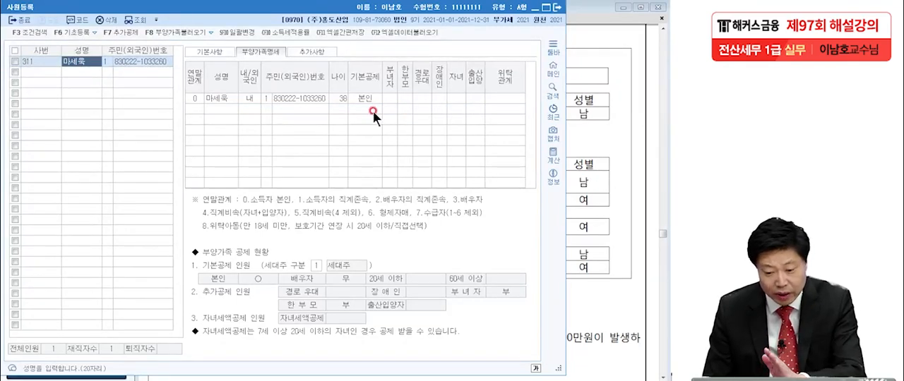
{"action": "left_click", "coordinate": [224, 97]}
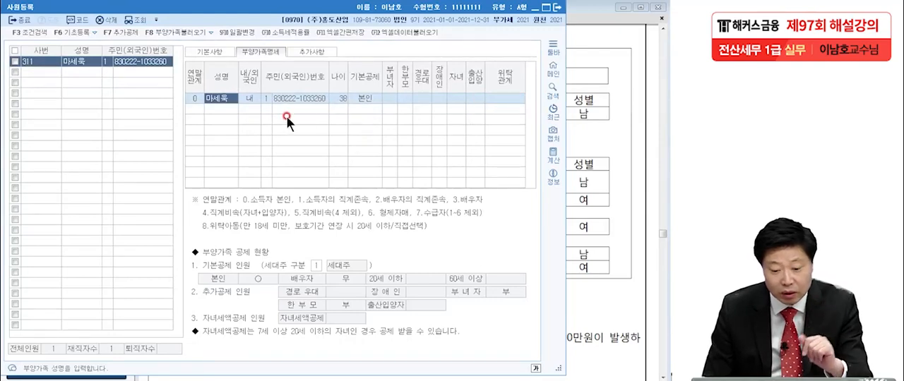
{"action": "left_click", "coordinate": [198, 110]}
{"action": "left_click", "coordinate": [570, 157]}
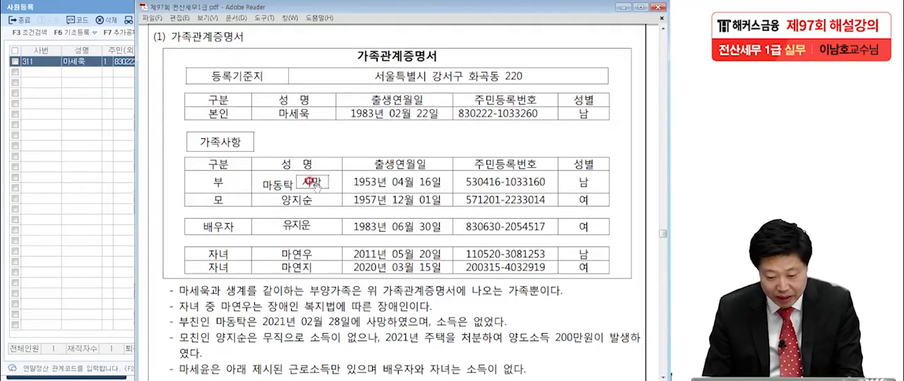
{"action": "key", "text": "alt+Tab"}
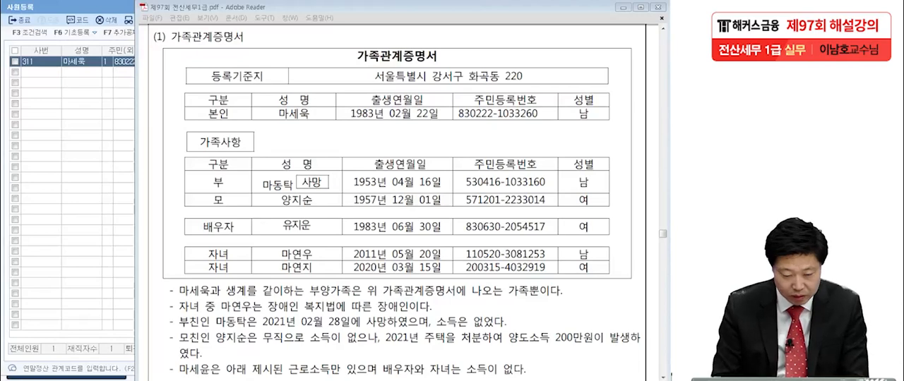
Step: Underline the father's death date 02월 28일 and his resident registration number, and mark the note on his income
{"action": "left_click", "coordinate": [215, 173]}
{"action": "left_click_drag", "start_coordinate": [412, 226], "coordinate": [415, 196]}
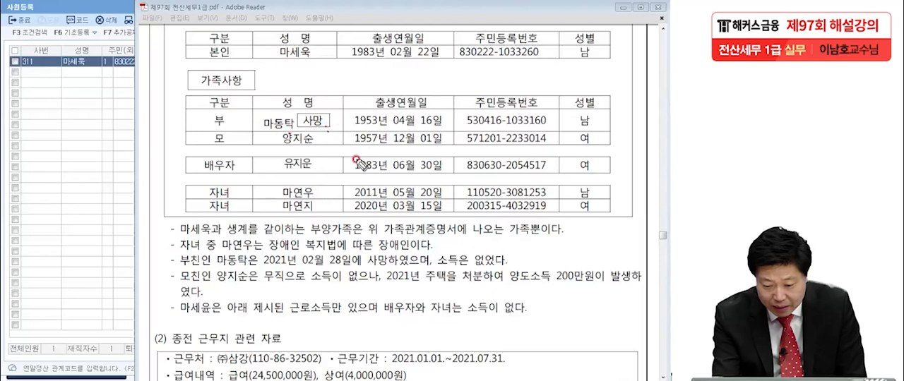
{"action": "left_click_drag", "start_coordinate": [300, 268], "coordinate": [351, 266]}
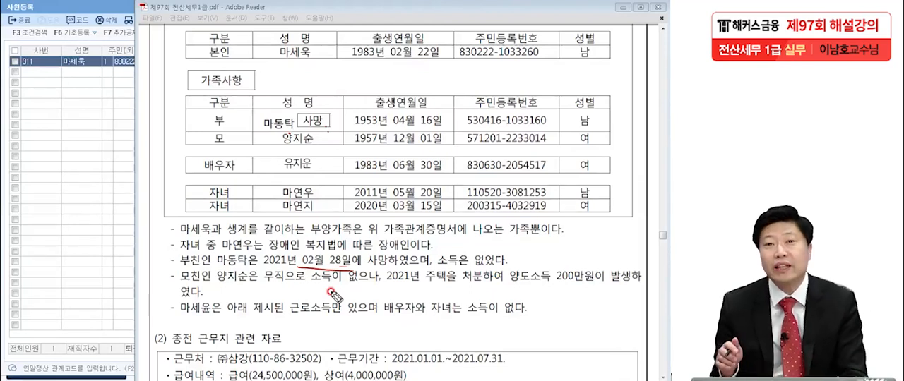
{"action": "left_click_drag", "start_coordinate": [499, 269], "coordinate": [506, 263]}
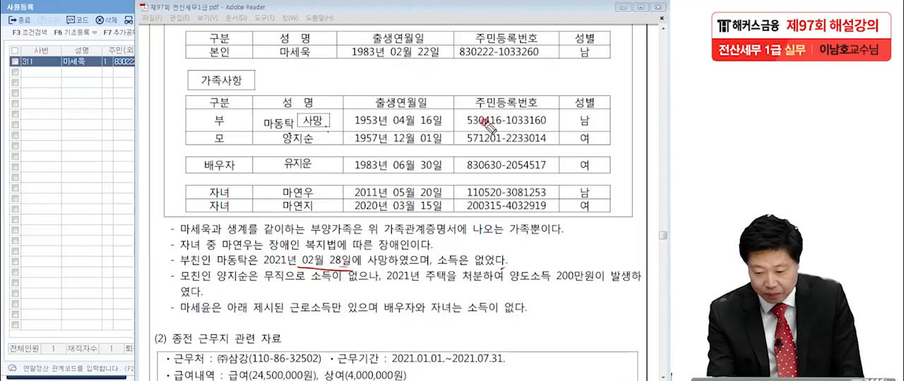
{"action": "left_click_drag", "start_coordinate": [466, 127], "coordinate": [554, 125]}
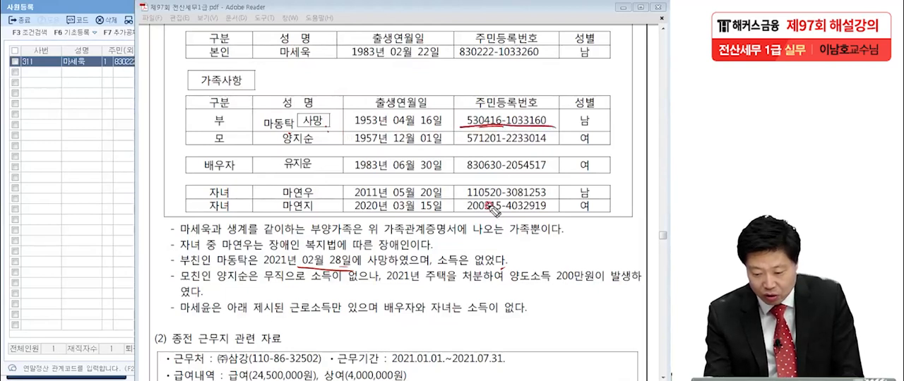
{"action": "left_click", "coordinate": [337, 127]}
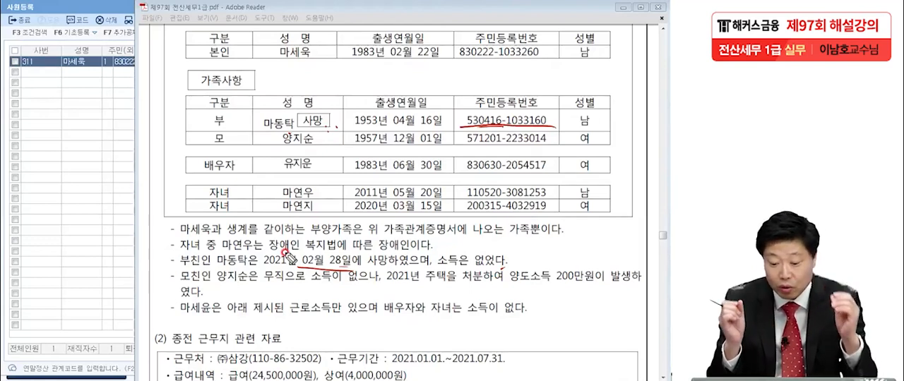
{"action": "left_click_drag", "start_coordinate": [495, 264], "coordinate": [504, 264]}
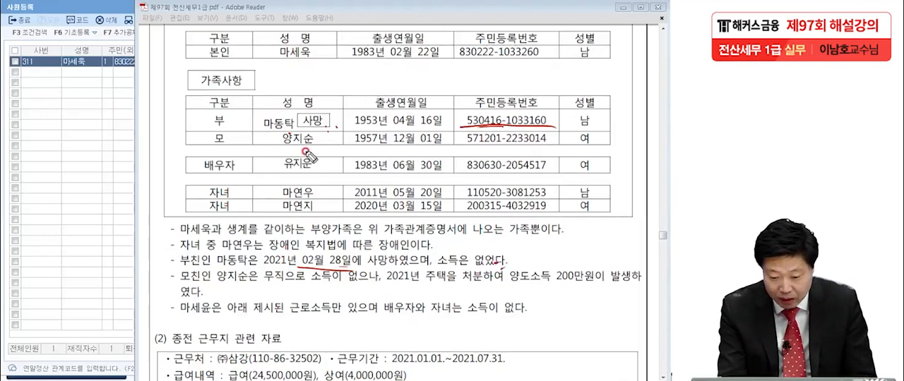
Step: Mark the mother and spouse in the family certificate, underline the elder child in the notes, and circle that child's table name and 장애인
{"action": "left_click", "coordinate": [244, 145]}
{"action": "left_click", "coordinate": [314, 144]}
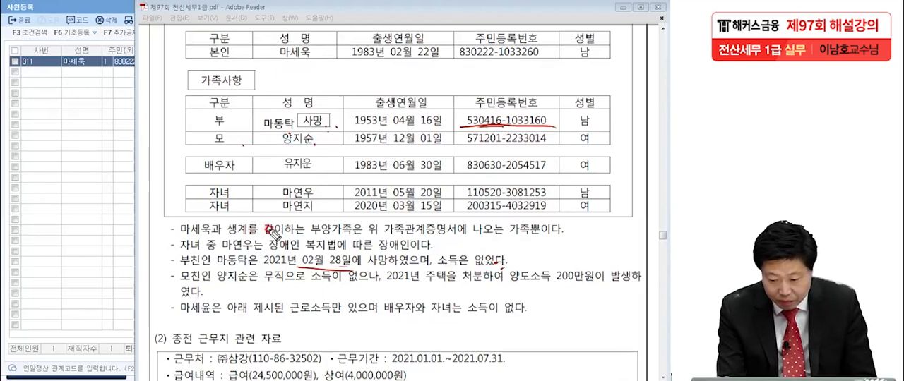
{"action": "left_click", "coordinate": [324, 171]}
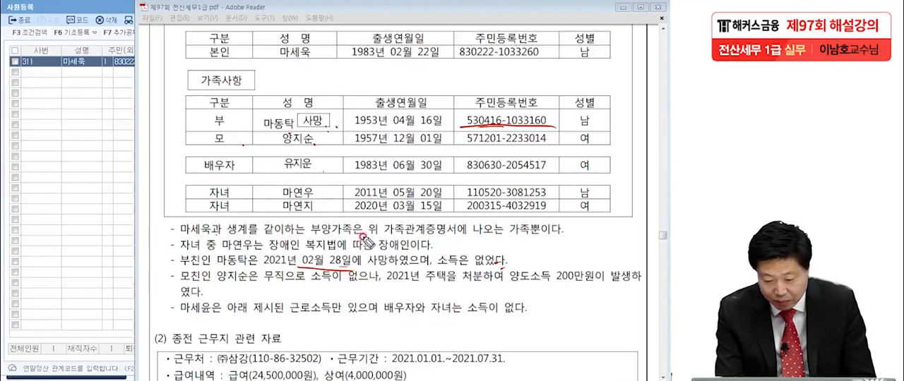
{"action": "left_click", "coordinate": [567, 236]}
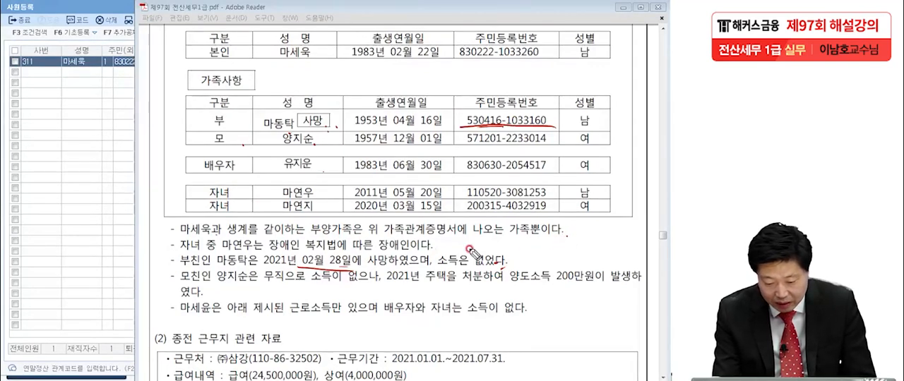
{"action": "left_click_drag", "start_coordinate": [222, 250], "coordinate": [251, 250]}
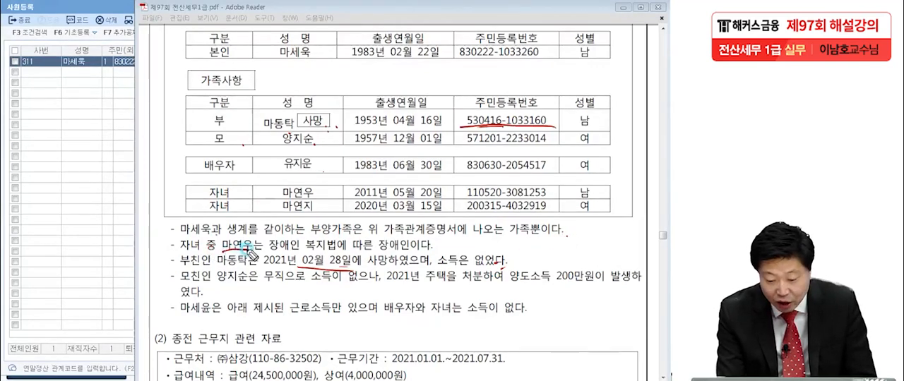
{"action": "mouse_move", "coordinate": [310, 185]}
{"action": "left_mouse_down"}
{"action": "mouse_move", "coordinate": [271, 194]}
{"action": "mouse_move", "coordinate": [315, 187]}
{"action": "left_mouse_up"}
{"action": "mouse_move", "coordinate": [403, 249]}
{"action": "left_mouse_down"}
{"action": "mouse_move", "coordinate": [379, 244]}
{"action": "mouse_move", "coordinate": [408, 242]}
{"action": "left_mouse_up"}
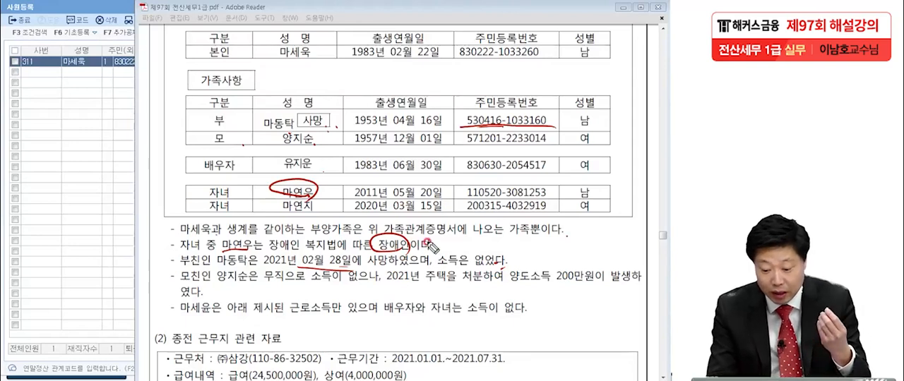
Step: Underline the father's 소득은 없었다 note and the mother's 무직 and 양도소득 200만원, stressing the transfer income with repeated lines
{"action": "left_click_drag", "start_coordinate": [178, 267], "coordinate": [212, 261]}
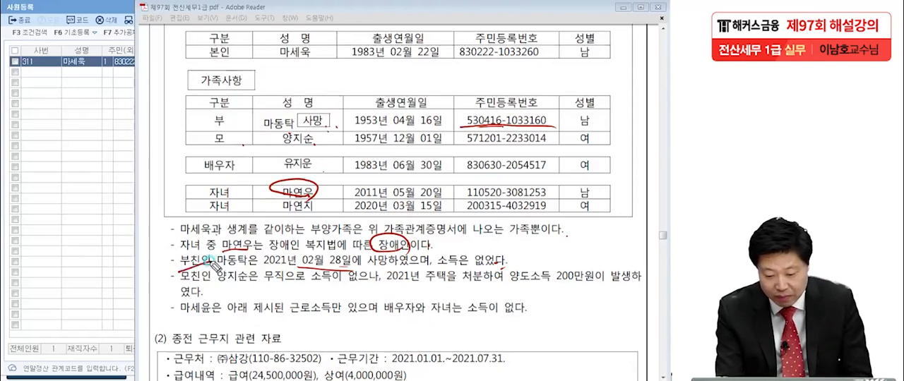
{"action": "left_click_drag", "start_coordinate": [433, 267], "coordinate": [513, 266]}
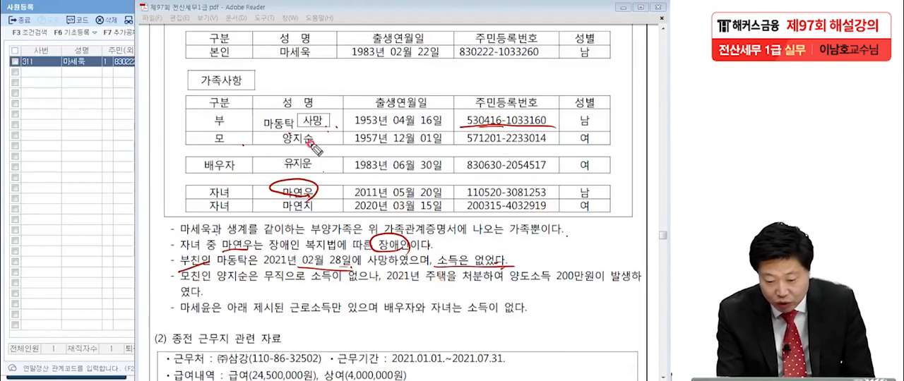
{"action": "left_click_drag", "start_coordinate": [268, 282], "coordinate": [284, 281]}
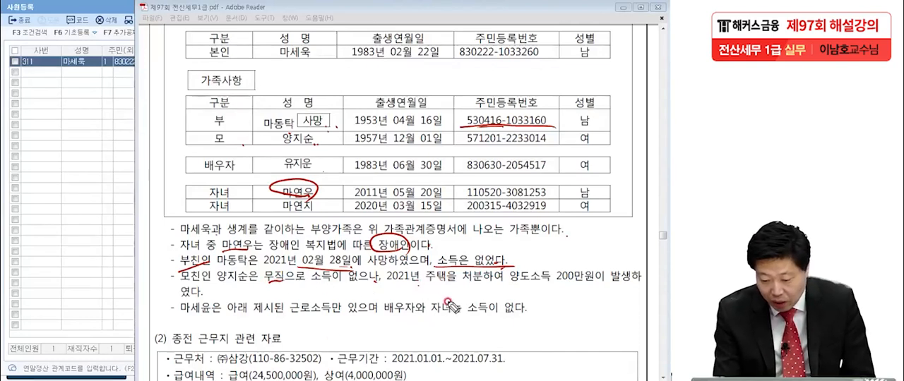
{"action": "left_click_drag", "start_coordinate": [507, 284], "coordinate": [601, 281]}
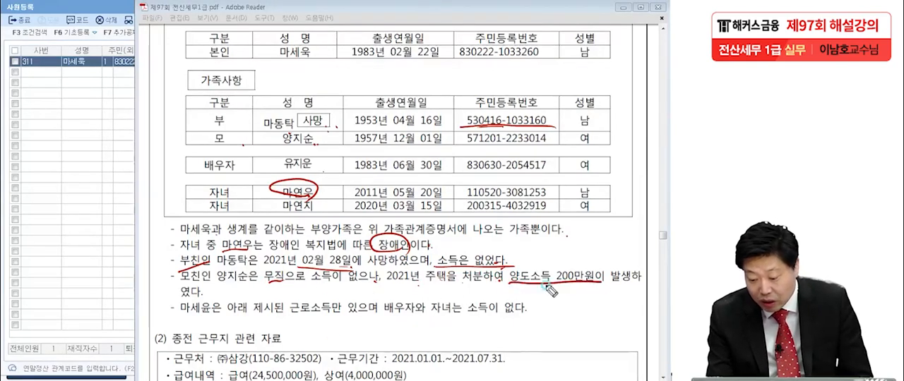
{"action": "left_click", "coordinate": [209, 290]}
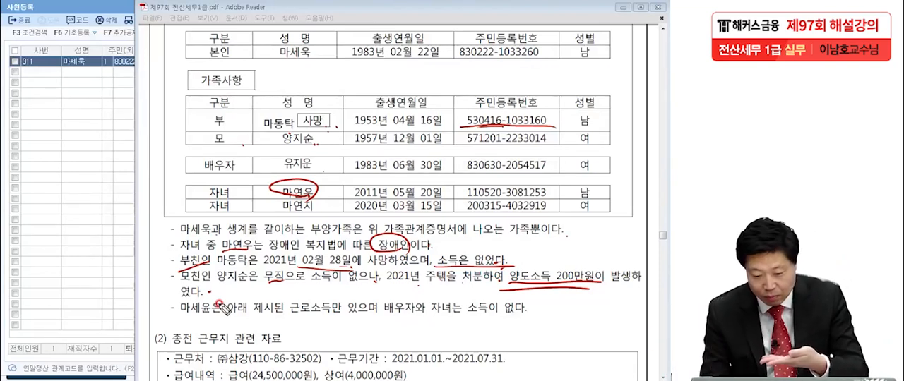
{"action": "left_click_drag", "start_coordinate": [259, 286], "coordinate": [284, 285]}
{"action": "mouse_move", "coordinate": [502, 289]}
{"action": "left_mouse_down"}
{"action": "mouse_move", "coordinate": [586, 284]}
{"action": "mouse_move", "coordinate": [572, 283]}
{"action": "left_mouse_up"}
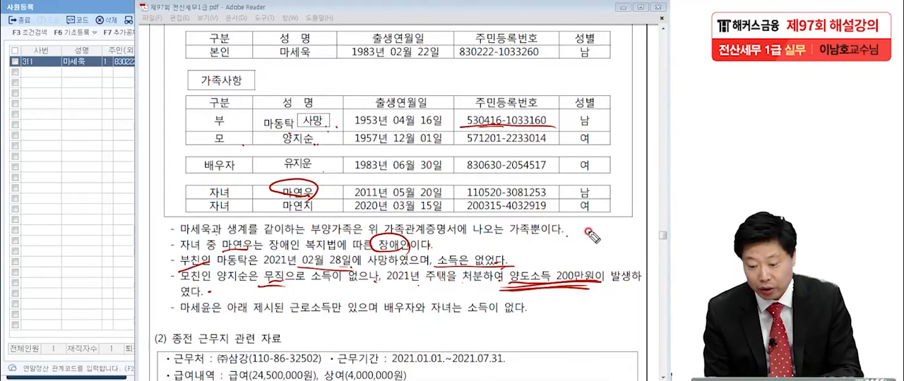
{"action": "mouse_move", "coordinate": [505, 289]}
{"action": "left_mouse_down"}
{"action": "mouse_move", "coordinate": [595, 290]}
{"action": "mouse_move", "coordinate": [577, 288]}
{"action": "left_mouse_up"}
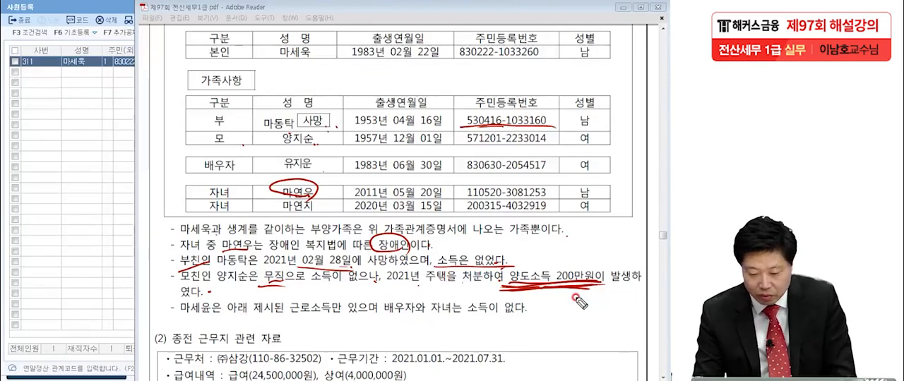
Step: Write a boxed 금액 insertion above 양도소득 200만원 and put an X beside the mother in the family table
{"action": "mouse_move", "coordinate": [542, 262]}
{"action": "left_mouse_down"}
{"action": "mouse_move", "coordinate": [567, 255]}
{"action": "mouse_move", "coordinate": [552, 248]}
{"action": "mouse_move", "coordinate": [568, 241]}
{"action": "mouse_move", "coordinate": [577, 266]}
{"action": "left_mouse_up"}
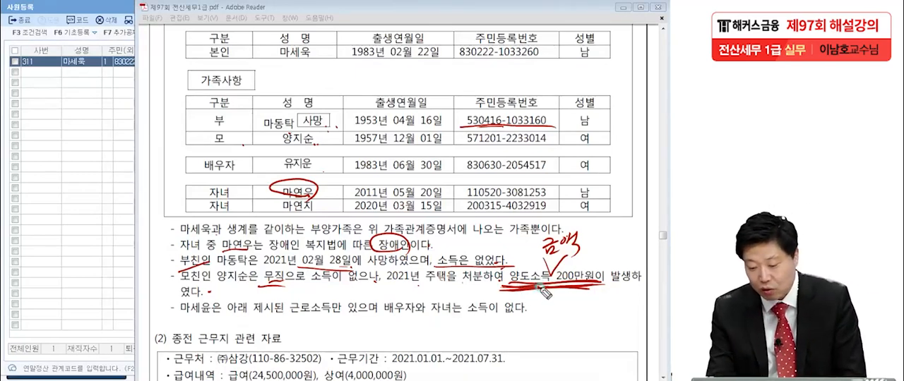
{"action": "left_click_drag", "start_coordinate": [542, 256], "coordinate": [588, 256]}
{"action": "mouse_move", "coordinate": [533, 228]}
{"action": "left_mouse_down"}
{"action": "mouse_move", "coordinate": [532, 248]}
{"action": "mouse_move", "coordinate": [587, 255]}
{"action": "left_mouse_up"}
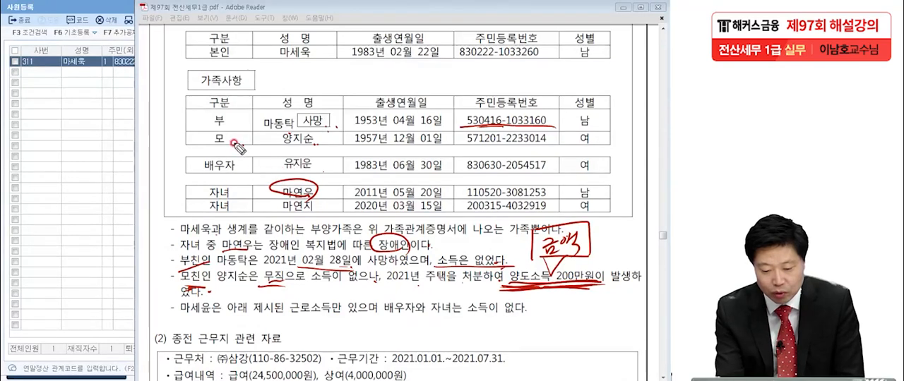
{"action": "mouse_move", "coordinate": [269, 135]}
{"action": "left_mouse_down"}
{"action": "mouse_move", "coordinate": [251, 152]}
{"action": "mouse_move", "coordinate": [271, 150]}
{"action": "left_mouse_up"}
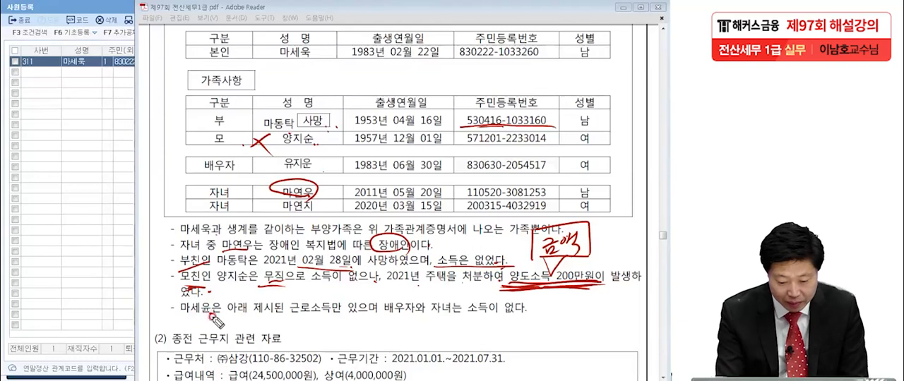
Step: Circle the employee's misprinted name in the last note, handwrite the circled correction beside it, and mark the income statements in that note
{"action": "left_click_drag", "start_coordinate": [212, 317], "coordinate": [207, 295]}
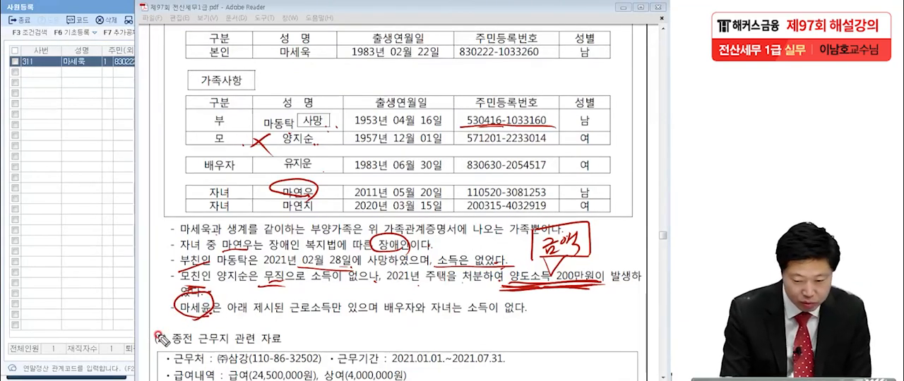
{"action": "left_click_drag", "start_coordinate": [185, 312], "coordinate": [135, 319]}
{"action": "mouse_move", "coordinate": [57, 295]}
{"action": "left_mouse_down"}
{"action": "mouse_move", "coordinate": [56, 311]}
{"action": "mouse_move", "coordinate": [119, 302]}
{"action": "mouse_move", "coordinate": [113, 337]}
{"action": "mouse_move", "coordinate": [43, 282]}
{"action": "mouse_move", "coordinate": [139, 305]}
{"action": "mouse_move", "coordinate": [121, 347]}
{"action": "left_mouse_up"}
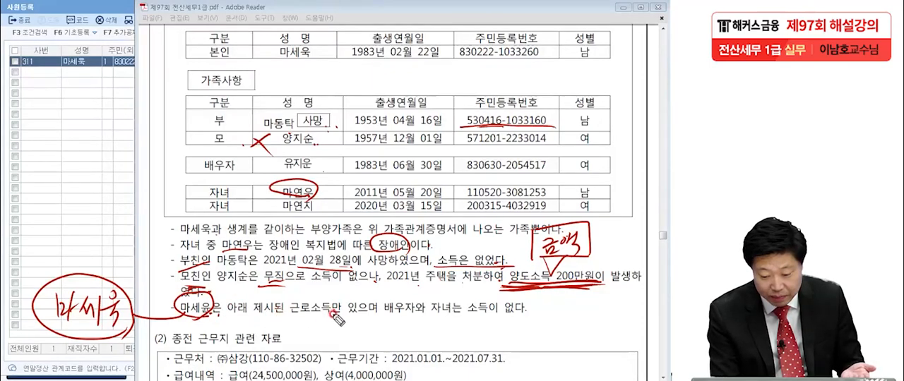
{"action": "mouse_move", "coordinate": [244, 319]}
{"action": "left_mouse_down"}
{"action": "mouse_move", "coordinate": [247, 300]}
{"action": "mouse_move", "coordinate": [272, 326]}
{"action": "mouse_move", "coordinate": [268, 339]}
{"action": "left_mouse_up"}
{"action": "mouse_move", "coordinate": [276, 312]}
{"action": "left_mouse_down"}
{"action": "mouse_move", "coordinate": [275, 333]}
{"action": "mouse_move", "coordinate": [292, 326]}
{"action": "mouse_move", "coordinate": [305, 338]}
{"action": "mouse_move", "coordinate": [247, 337]}
{"action": "mouse_move", "coordinate": [295, 313]}
{"action": "left_mouse_up"}
{"action": "left_click", "coordinate": [282, 328]}
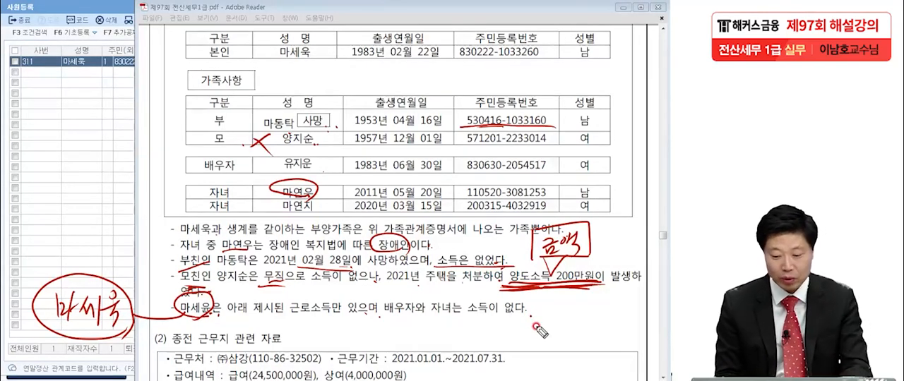
{"action": "left_click_drag", "start_coordinate": [64, 329], "coordinate": [116, 282]}
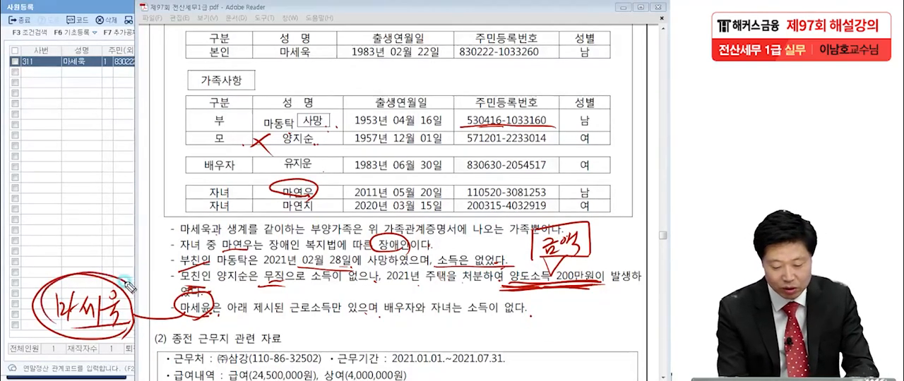
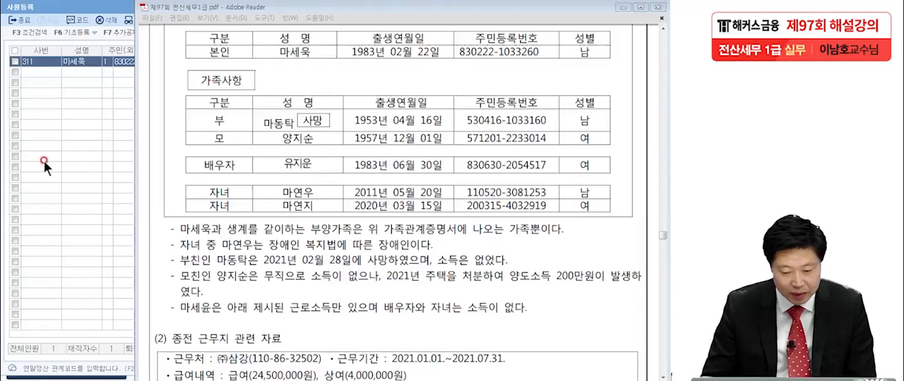
Step: Add the father to the 부양가족명세 with 연말관계 code 1, his name and 내 as 내/외국인
{"action": "left_click", "coordinate": [87, 158]}
{"action": "left_click", "coordinate": [195, 108]}
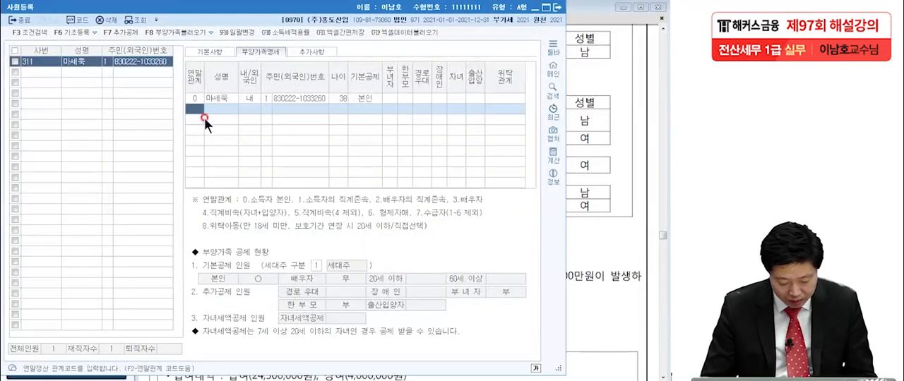
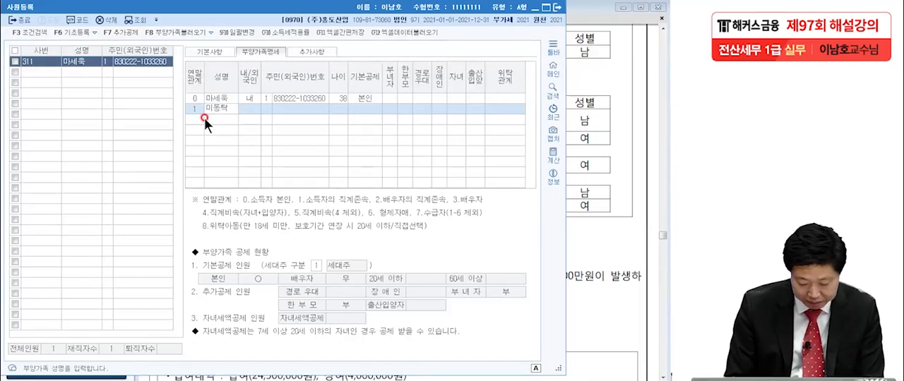
{"action": "key", "text": "Return"}
{"action": "key", "text": "Return"}
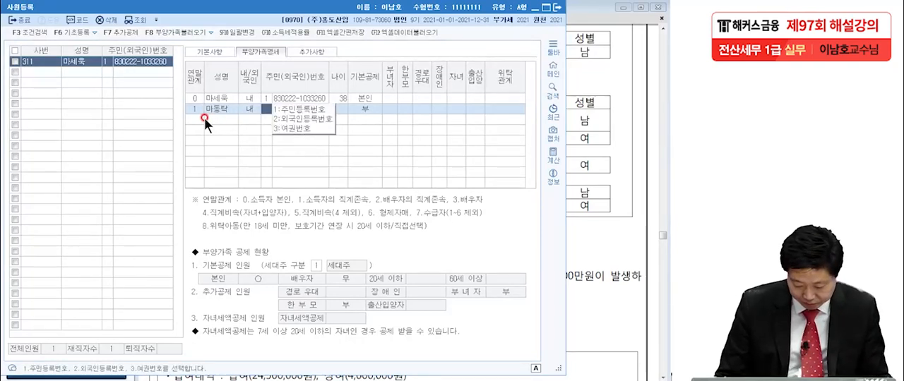
Step: Enter the father's resident number as type 1 주민등록번호 and set his 기본공제 to 60세이상
{"action": "type", "text": "1"}
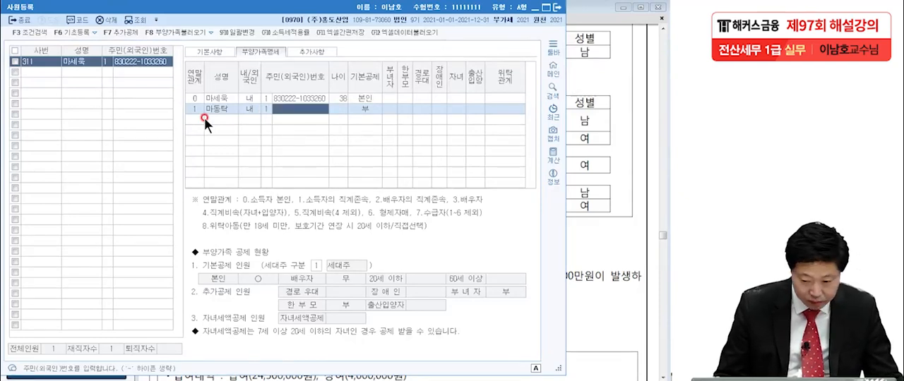
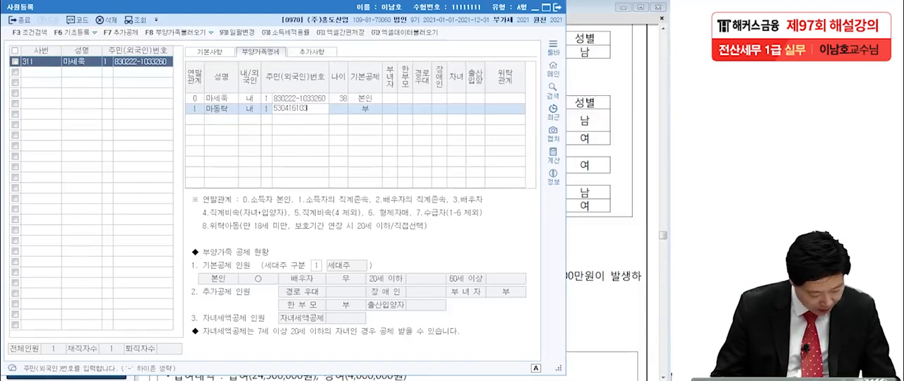
{"action": "key", "text": "Return"}
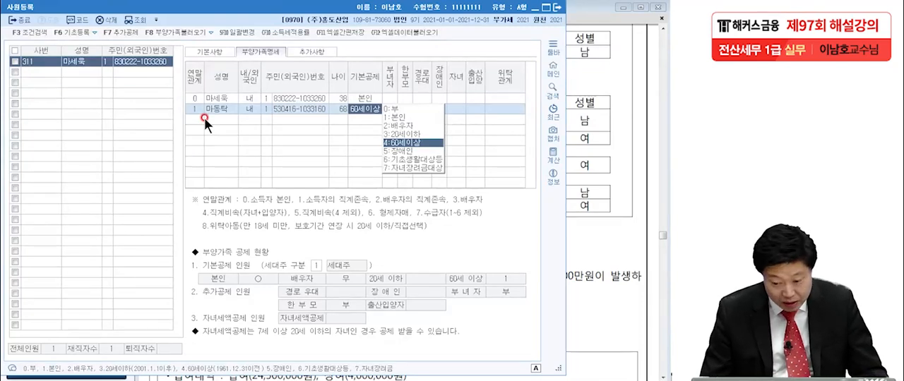
{"action": "left_click", "coordinate": [410, 143]}
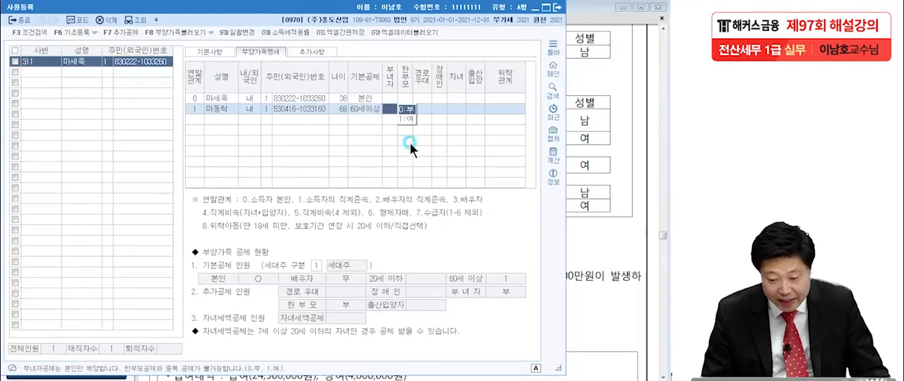
{"action": "key", "text": "Return"}
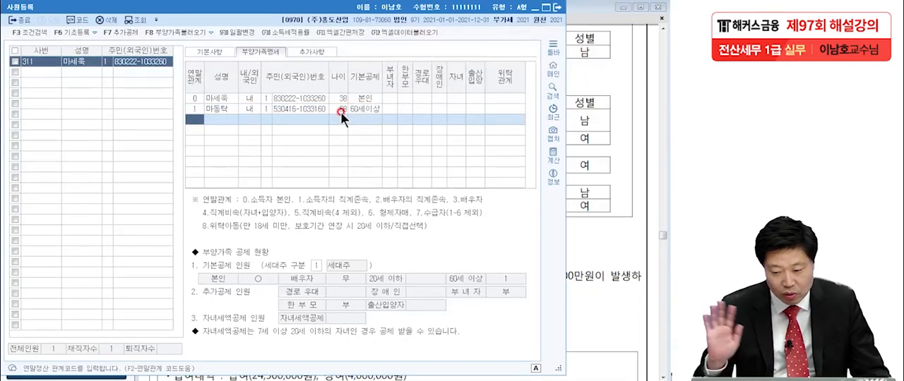
Step: Add the mother below the father with 연말관계 code 1, her name and 내 as 내/외국인
{"action": "type", "text": "1"}
{"action": "key", "text": "Return"}
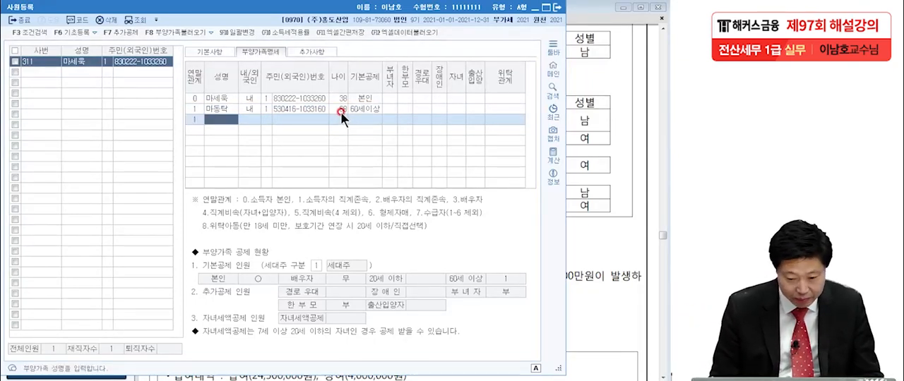
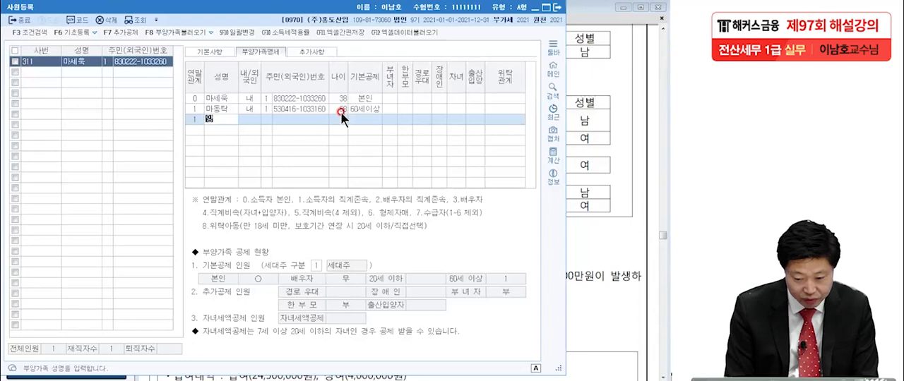
{"action": "key", "text": "Return"}
{"action": "key", "text": "Return"}
Step: Enter the mother's resident number as type 1 and set her 기본공제 to 부
{"action": "key", "text": "1"}
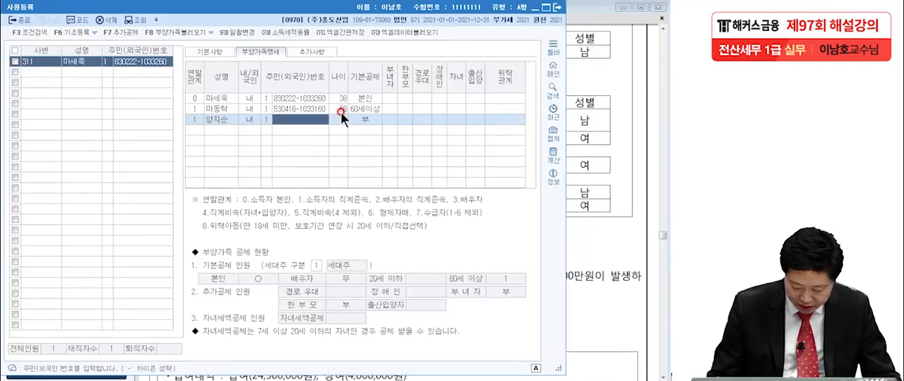
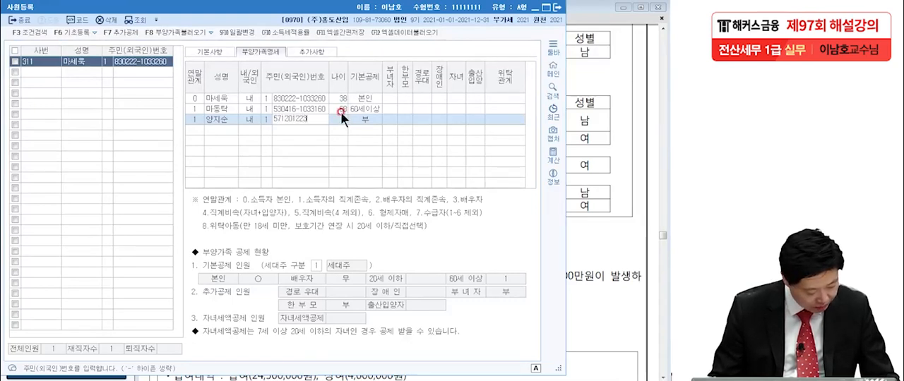
{"action": "key", "text": "Return"}
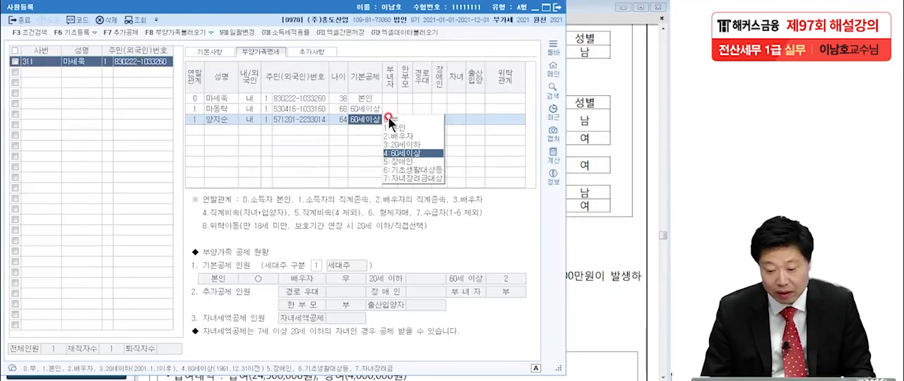
{"action": "left_click", "coordinate": [388, 120]}
{"action": "left_click", "coordinate": [189, 129]}
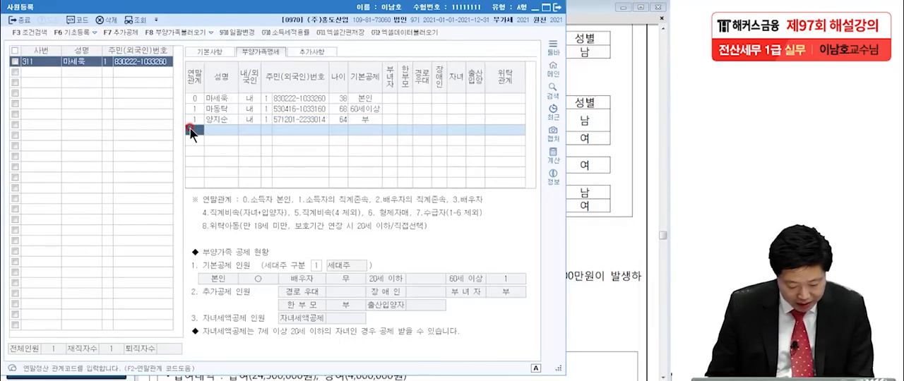
Step: Add the spouse below the mother with 연말관계 code 3, the spouse's name and 내 as 내/외국인
{"action": "type", "text": "3"}
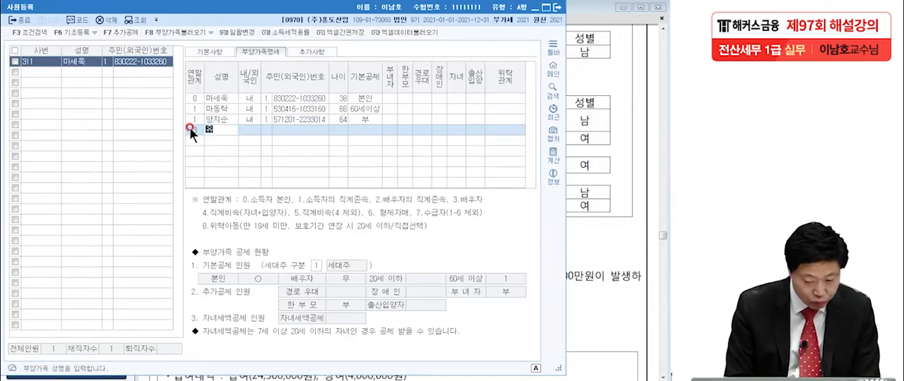
{"action": "key", "text": "Return"}
{"action": "key", "text": "Return"}
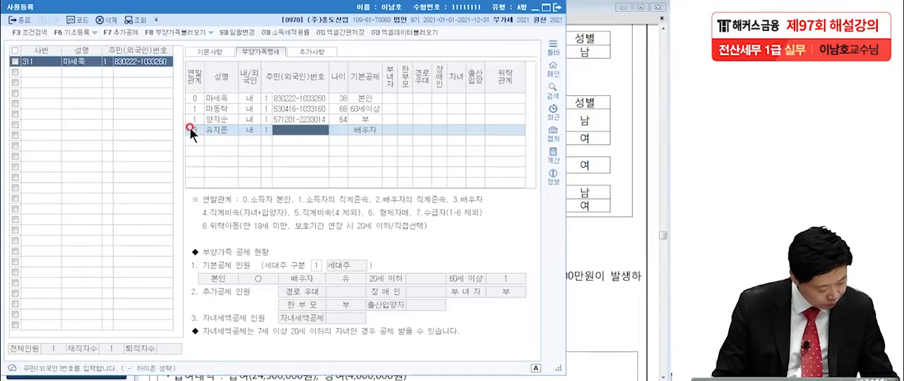
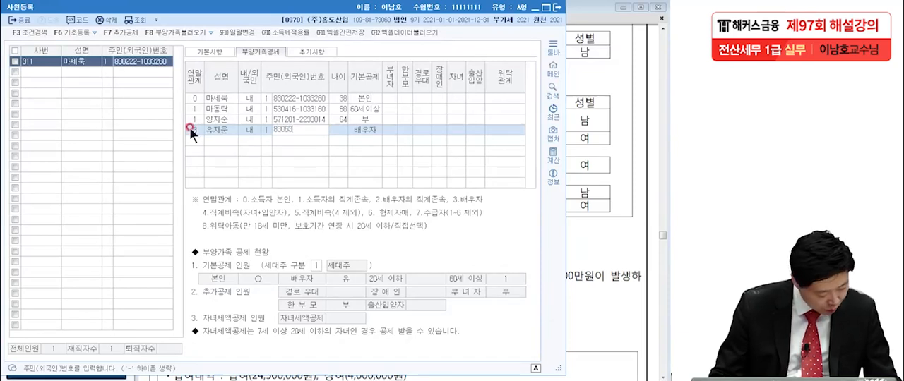
Step: Enter the spouse's resident number and accept 배우자 as the 기본공제
{"action": "key", "text": "Return"}
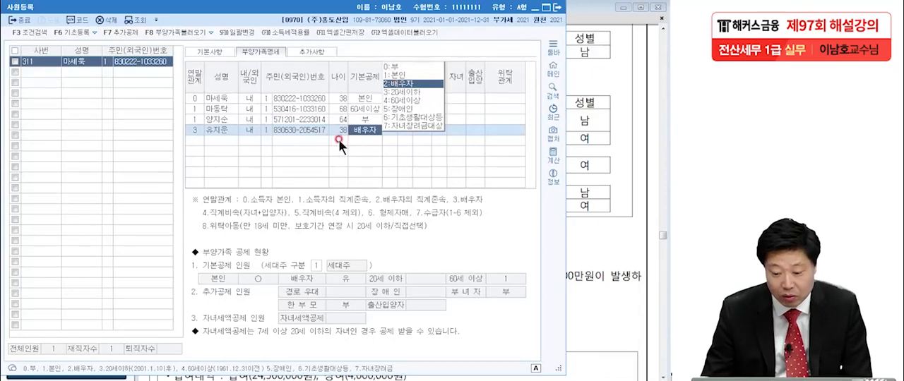
{"action": "key", "text": "Return"}
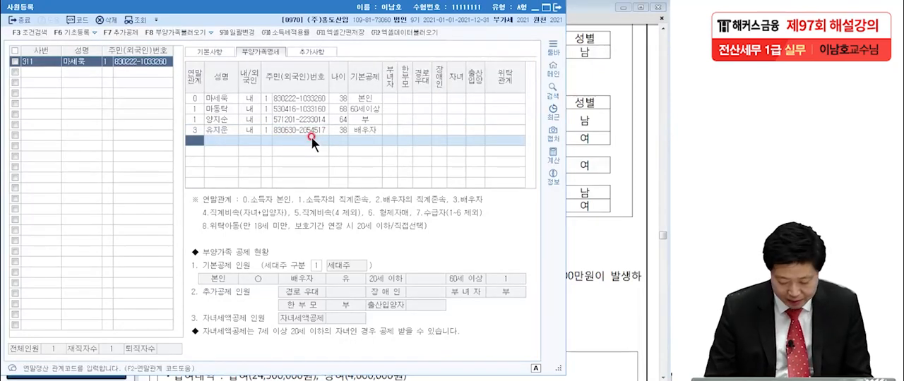
Step: Add the elder child below the spouse with 연말관계 code 4, the child's name and 내 as 내/외국인
{"action": "type", "text": "4"}
{"action": "key", "text": "Return"}
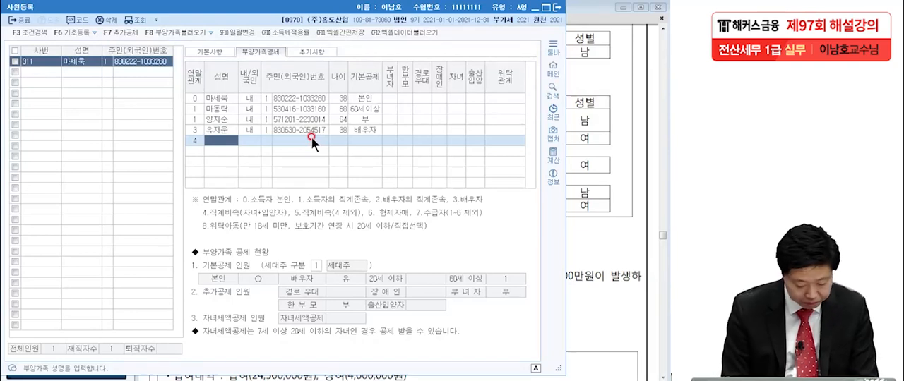
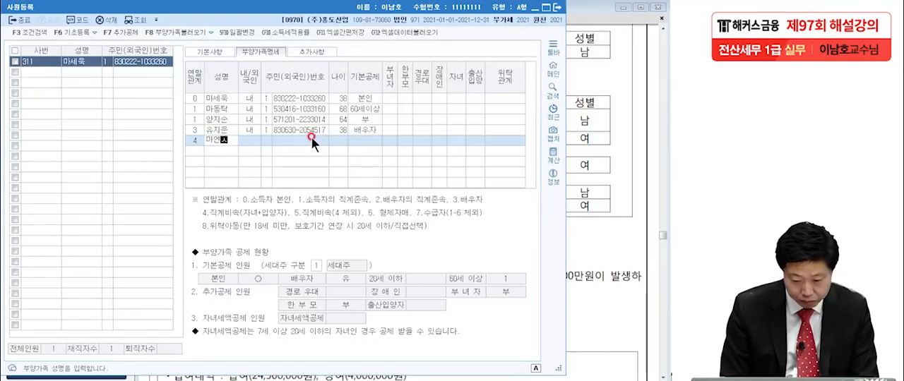
{"action": "key", "text": "Return"}
{"action": "key", "text": "Return"}
Step: Enter the elder child's resident number and accept 20세이하 as the 기본공제
{"action": "left_click", "coordinate": [311, 139]}
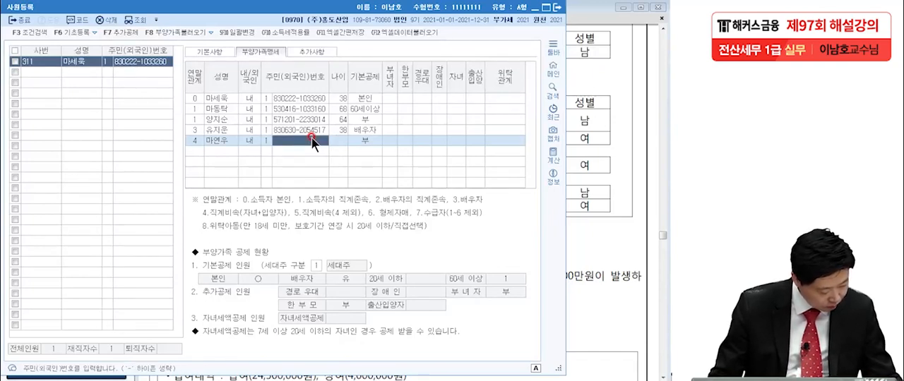
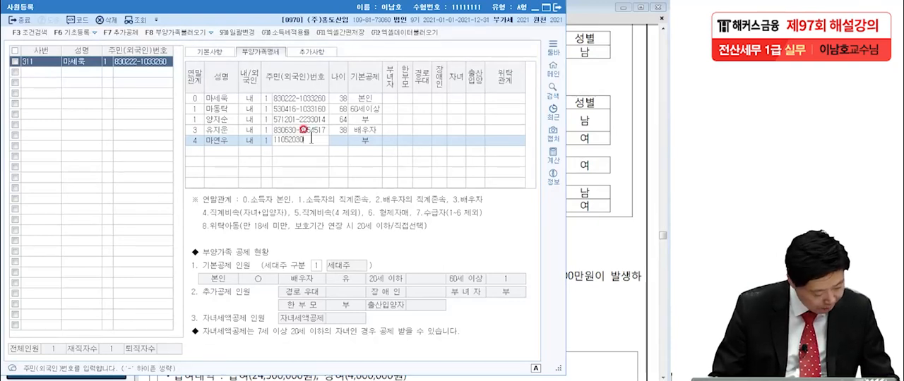
{"action": "key", "text": "Return"}
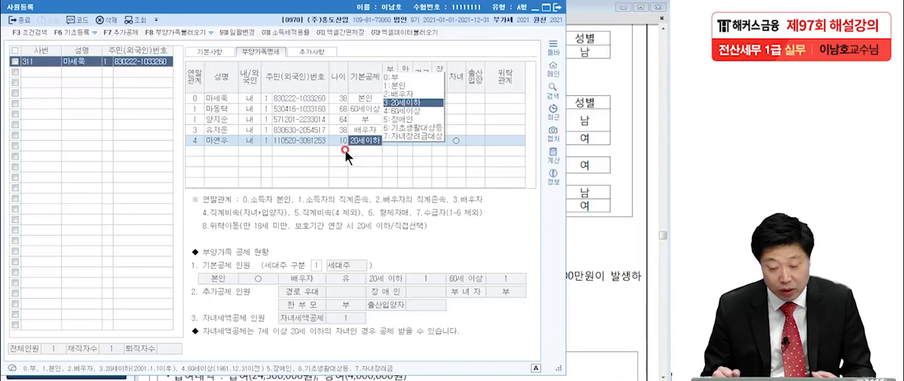
{"action": "key", "text": "Return"}
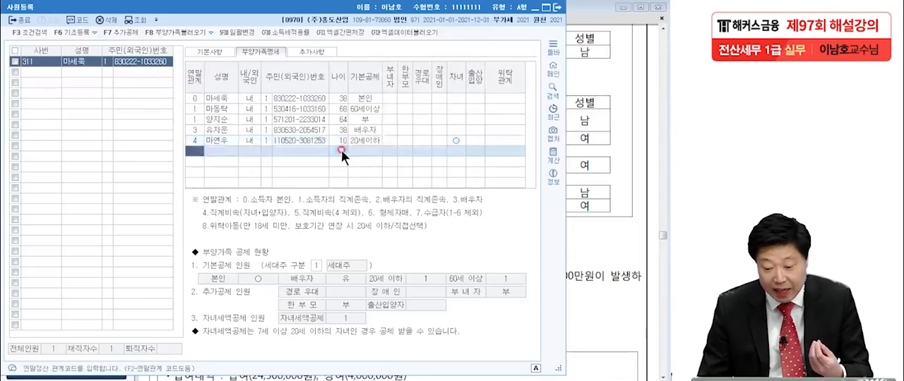
Step: Check the disability note in the exam PDF and set the elder child's 장애인 to 1:장애인복지법
{"action": "left_click", "coordinate": [442, 140]}
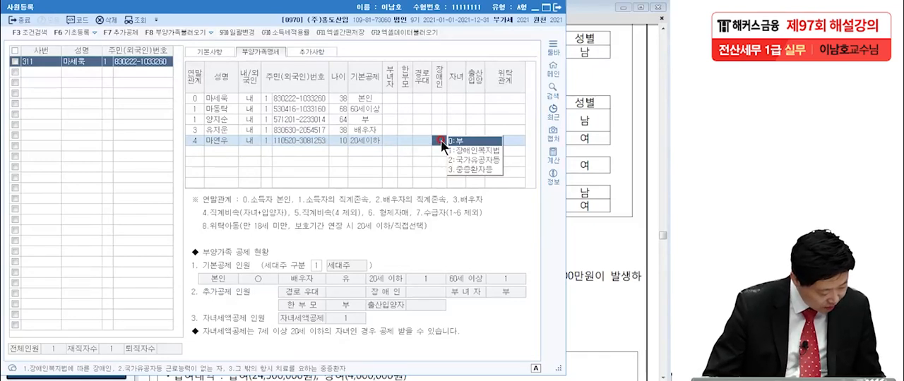
{"action": "left_click", "coordinate": [597, 193]}
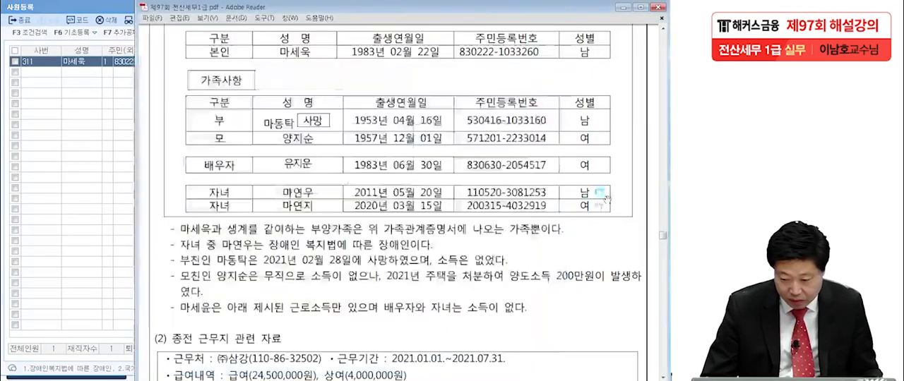
{"action": "left_click", "coordinate": [106, 200]}
{"action": "left_click", "coordinate": [439, 141]}
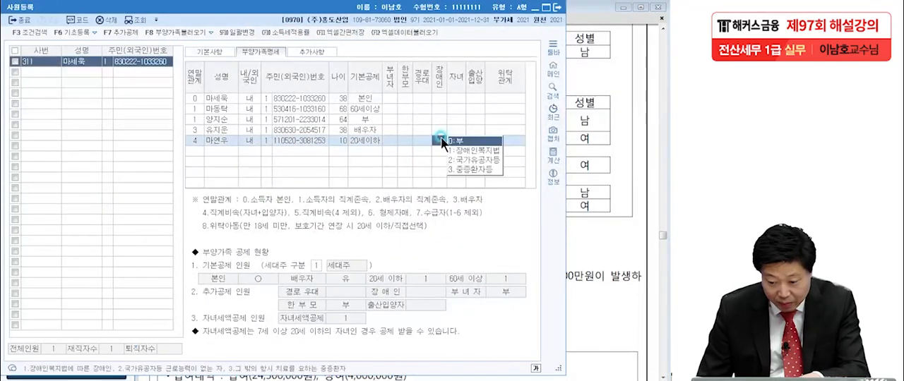
{"action": "left_click", "coordinate": [474, 151]}
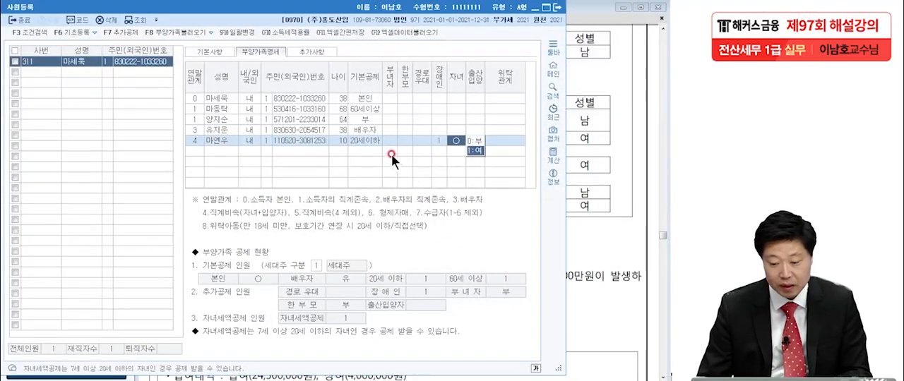
{"action": "left_click", "coordinate": [380, 172]}
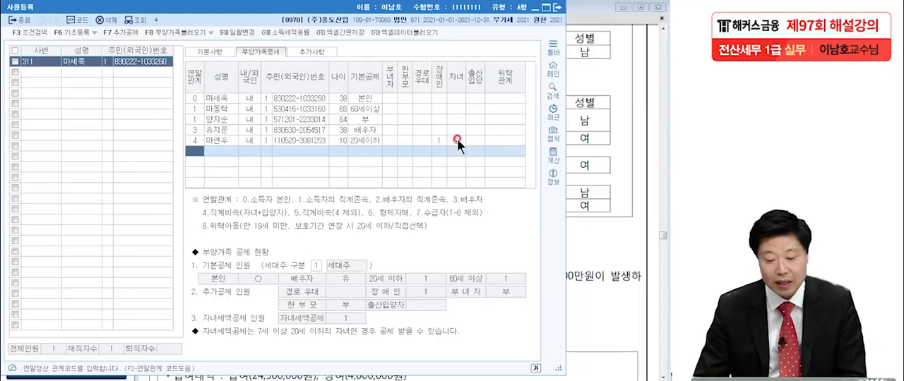
Step: Add the younger child below the elder child with 연말관계 code 4, the child's name and 내 as 내/외국인
{"action": "left_click", "coordinate": [361, 139]}
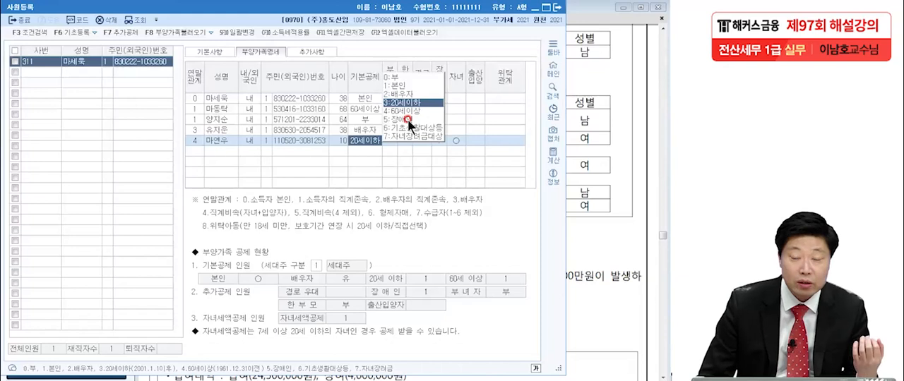
{"action": "left_click", "coordinate": [199, 149]}
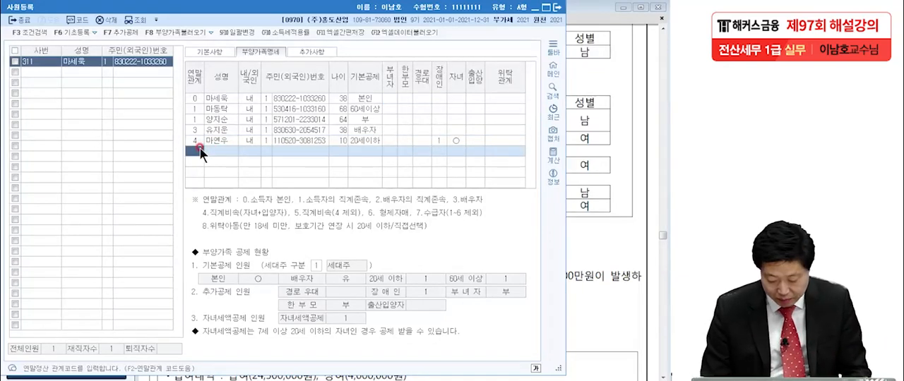
{"action": "type", "text": "4"}
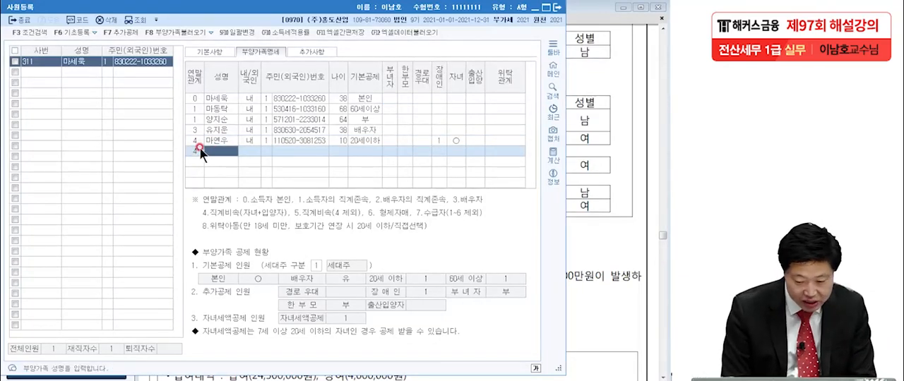
{"action": "key", "text": "Return"}
{"action": "key", "text": "Return"}
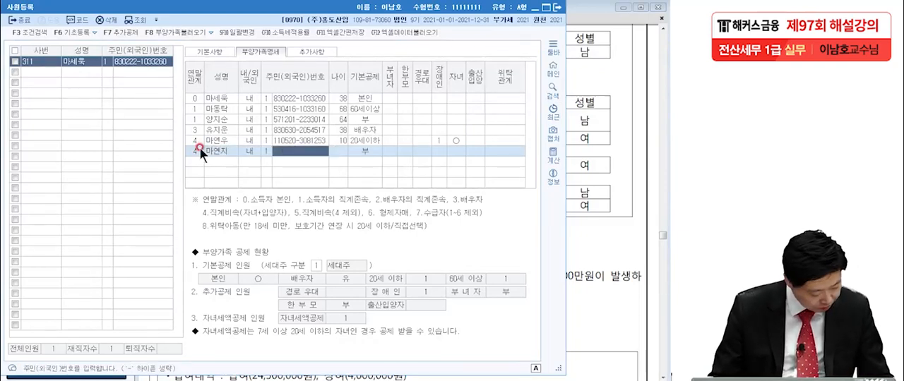
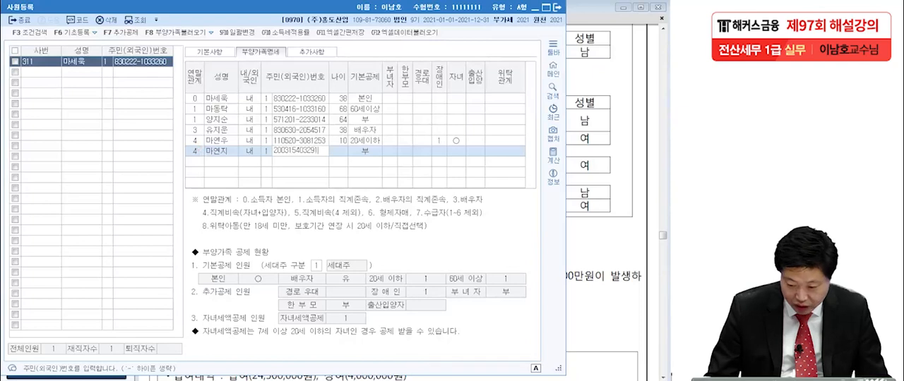
Step: Enter the younger child's resident number and accept 20세이하 as the 기본공제
{"action": "key", "text": "Return"}
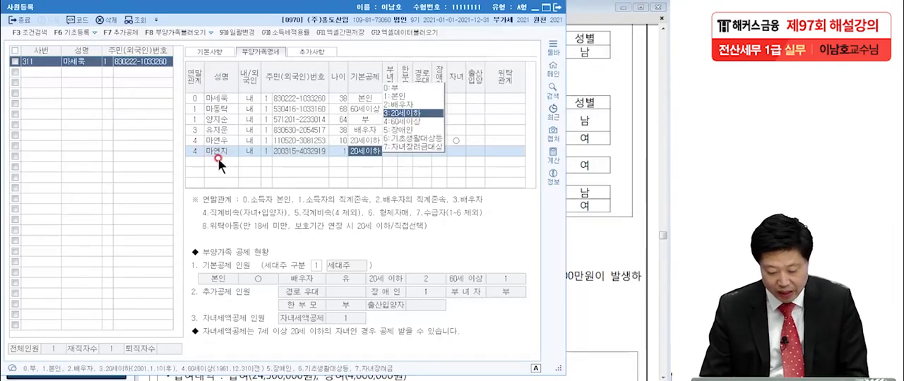
{"action": "key", "text": "Return"}
{"action": "key", "text": "Return"}
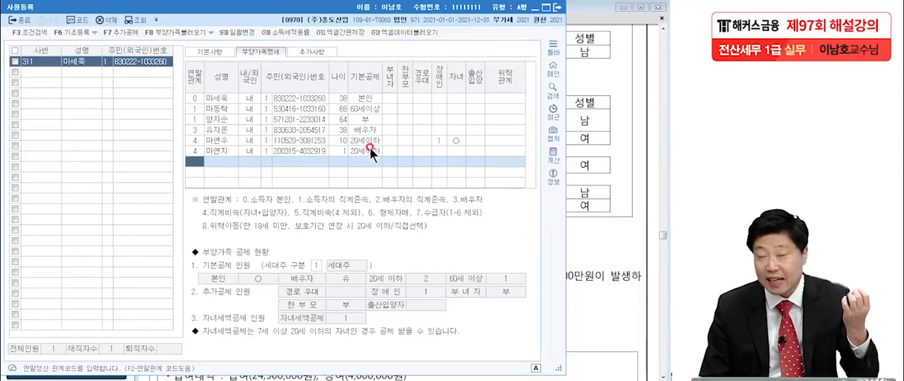
Step: Check the younger child's resident number and the options of the 자녀 field against the child's age
{"action": "left_click", "coordinate": [310, 151]}
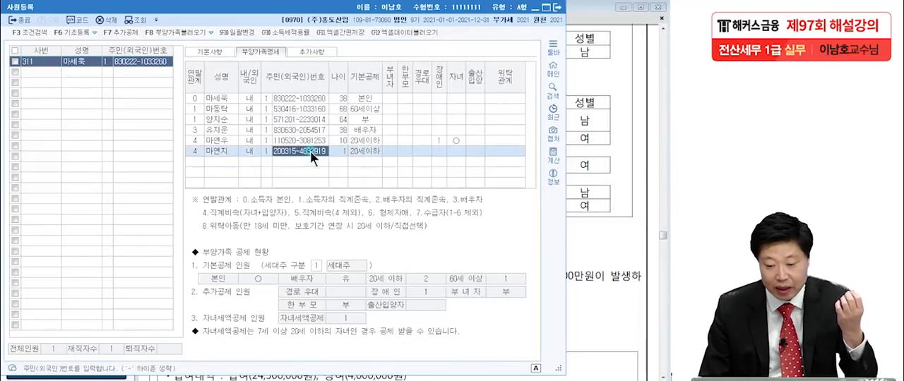
{"action": "left_click", "coordinate": [450, 149]}
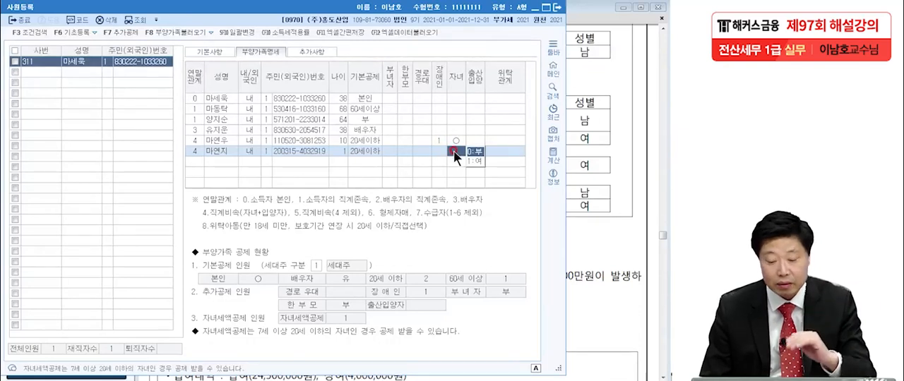
{"action": "left_click", "coordinate": [284, 161]}
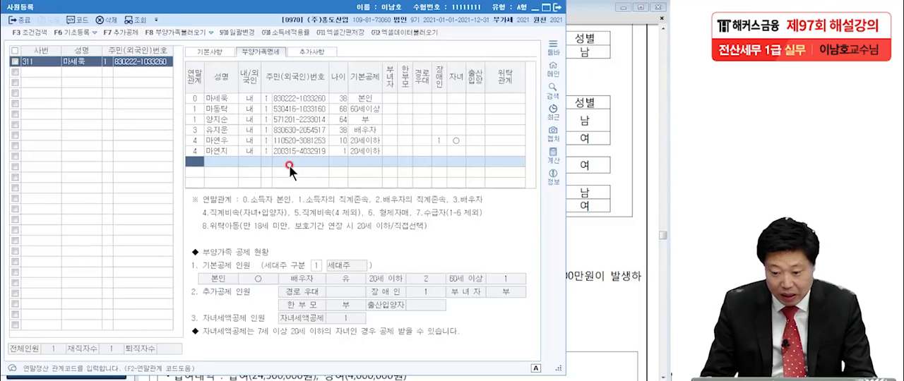
Step: Close 사원등록, open 연말정산추가자료입력 and load employee 311 through the employee code lookup
{"action": "left_click", "coordinate": [556, 9]}
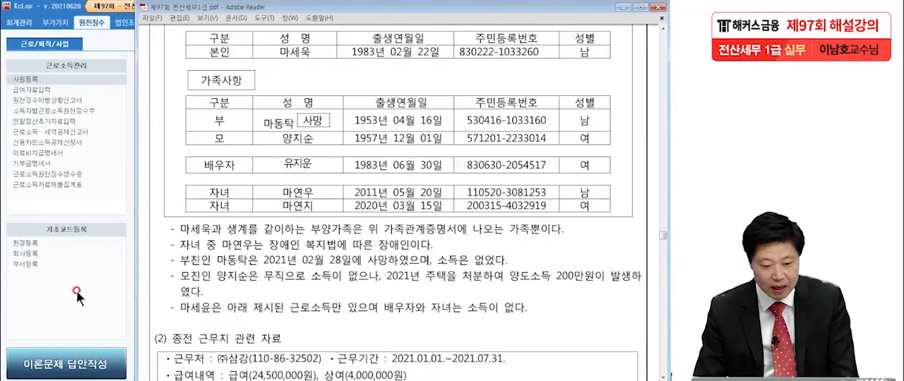
{"action": "left_click", "coordinate": [74, 290]}
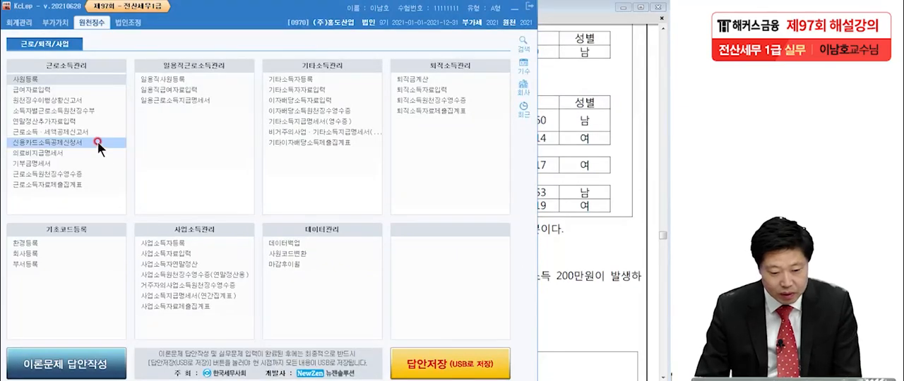
{"action": "left_click", "coordinate": [63, 122]}
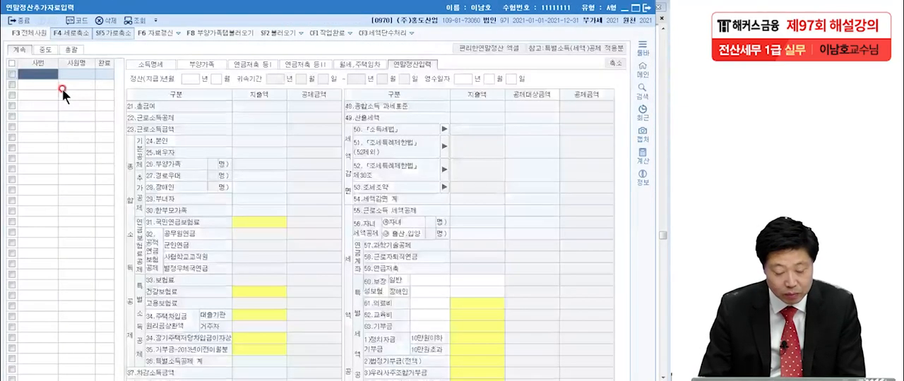
{"action": "key", "text": "F2"}
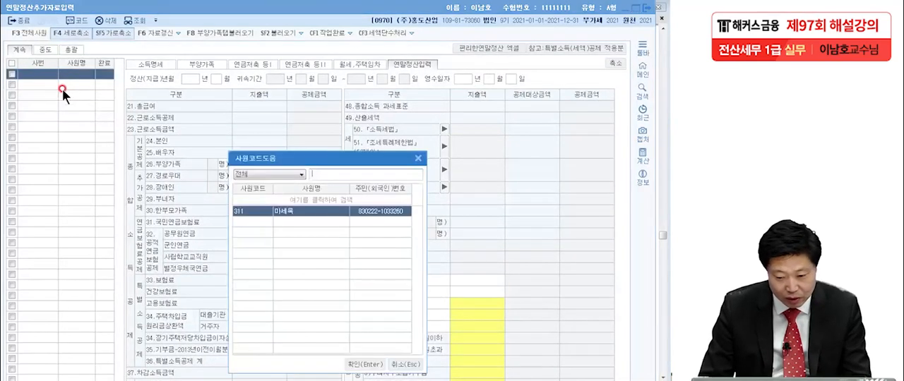
{"action": "left_click", "coordinate": [365, 364]}
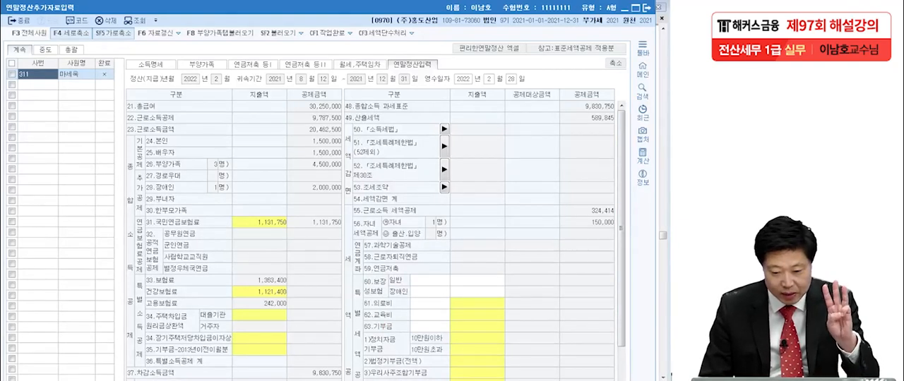
Step: Review the (2) 종전 근무지 관련 자료 section in the exam PDF
{"action": "left_click", "coordinate": [134, 59]}
{"action": "left_click", "coordinate": [282, 71]}
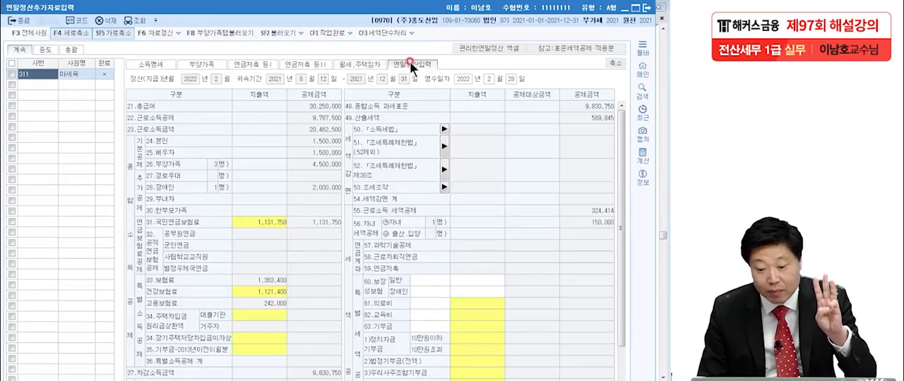
{"action": "left_click", "coordinate": [170, 64]}
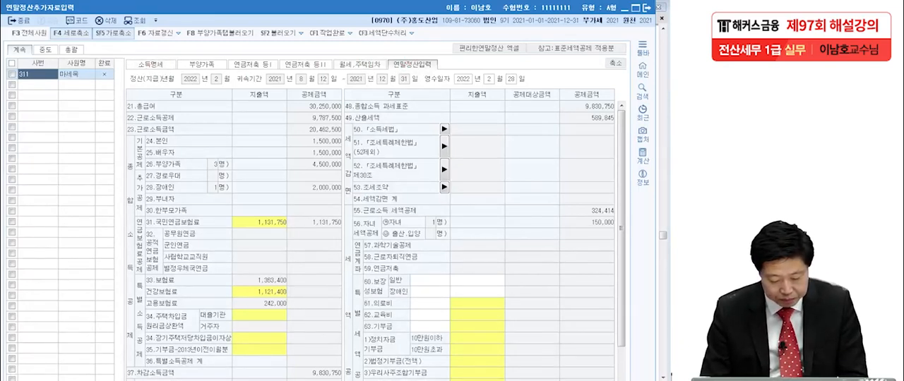
{"action": "key", "text": "alt+Tab"}
{"action": "scroll", "coordinate": [355, 336], "scroll_direction": "down", "scroll_amount": 4}
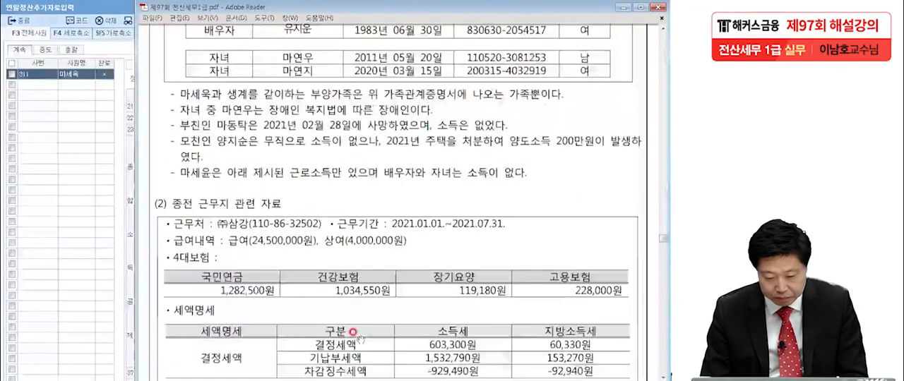
{"action": "scroll", "coordinate": [359, 339], "scroll_direction": "down", "scroll_amount": 5}
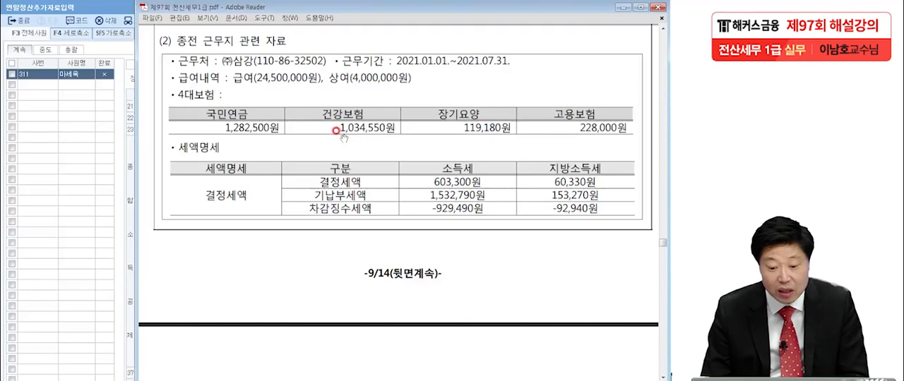
Step: Open employee 311's 소득명세, recheck the prior workplace in the exam PDF, and enter (주)삼강 as the 종(전) 근무처명
{"action": "left_click", "coordinate": [50, 156]}
{"action": "left_click", "coordinate": [146, 63]}
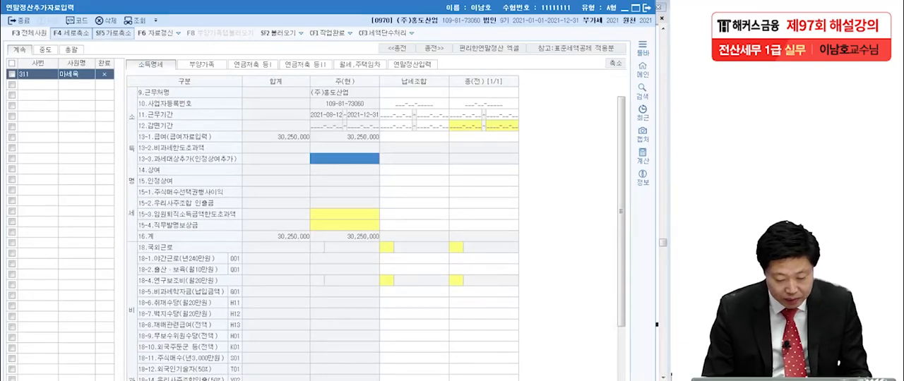
{"action": "key", "text": "alt+Tab"}
{"action": "left_click", "coordinate": [279, 188]}
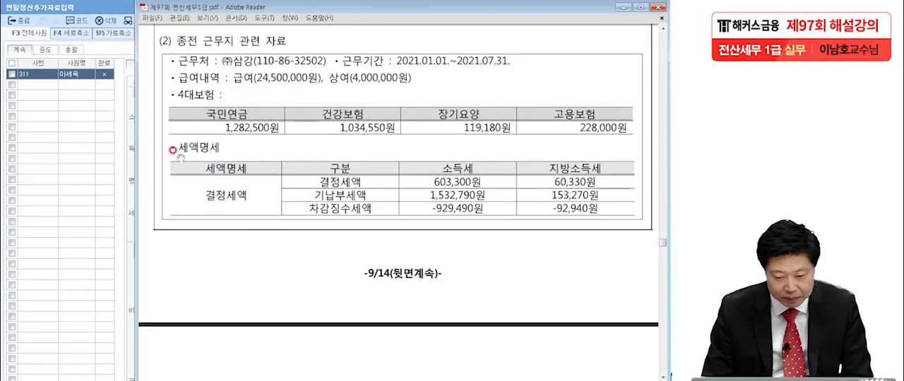
{"action": "left_click", "coordinate": [101, 175]}
{"action": "left_click", "coordinate": [317, 92]}
{"action": "left_click", "coordinate": [471, 90]}
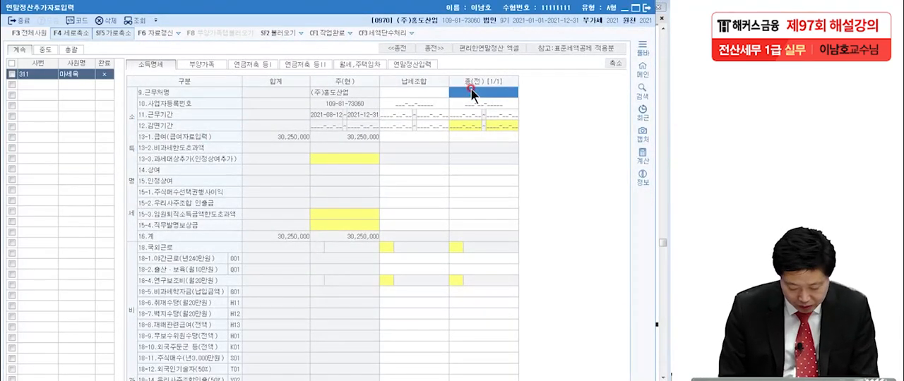
{"action": "type", "text": "(주"}
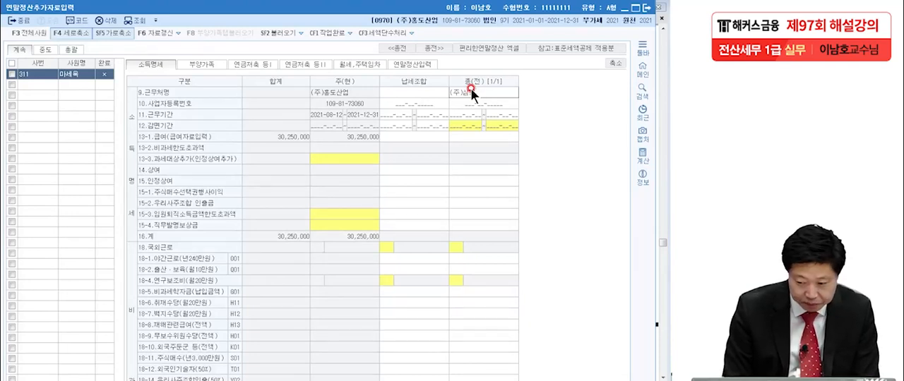
{"action": "key", "text": "Return"}
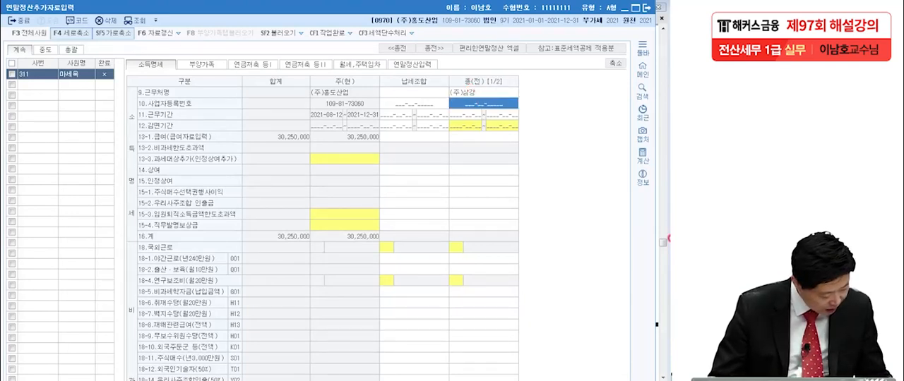
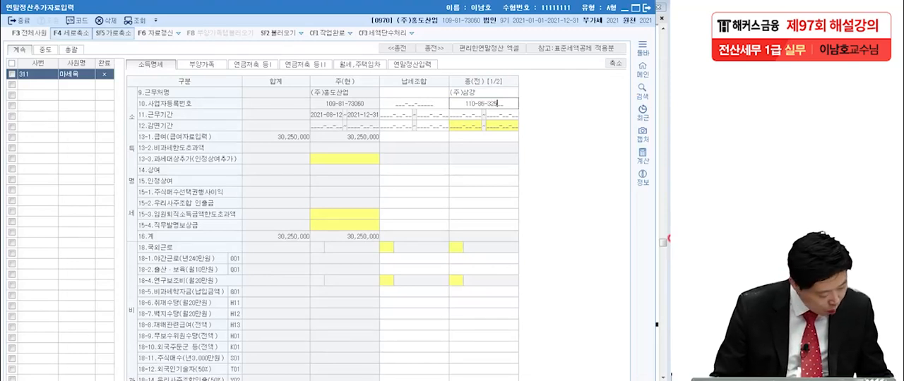
Step: Enter the 사업자등록번호 of (주)삼강 from the exam PDF in the 종(전) column
{"action": "key", "text": "Return"}
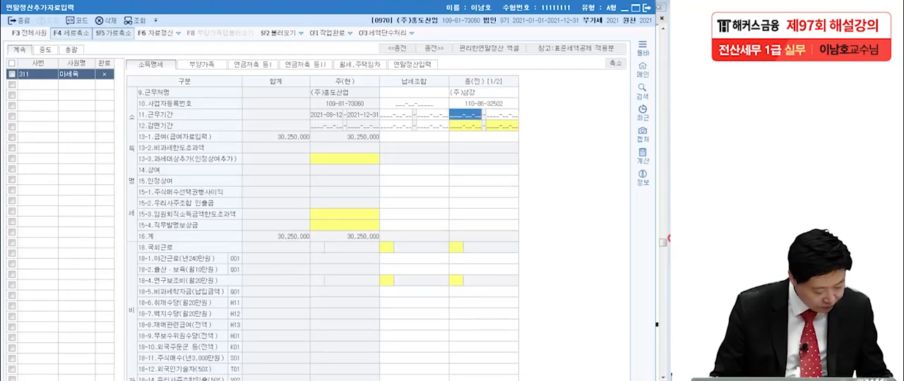
Step: Set the 종(전) 근무기간 to 2021-01-01 through 2021-07-31
{"action": "type", "text": "2021-0"}
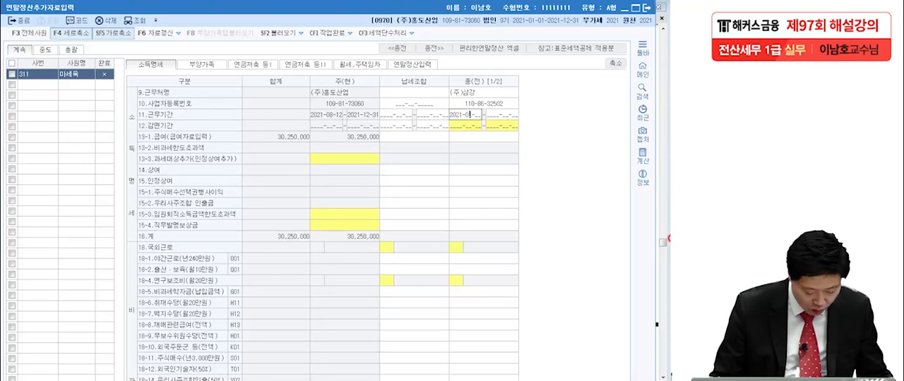
{"action": "type", "text": "1-01 ~ "}
{"action": "type", "text": "2021-07-"}
{"action": "type", "text": "31"}
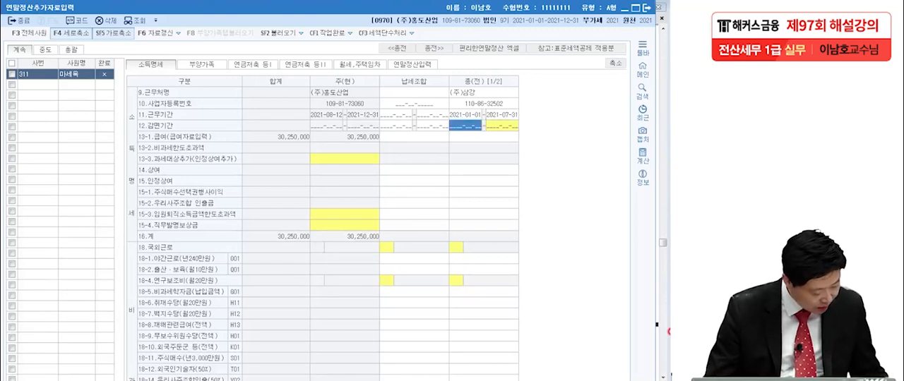
Step: Enter 24,500,000 as the 종(전) 급여 and 4,000,000 as the 종(전) 상여 for (주)삼강
{"action": "left_click", "coordinate": [463, 135]}
{"action": "type", "text": "2440"}
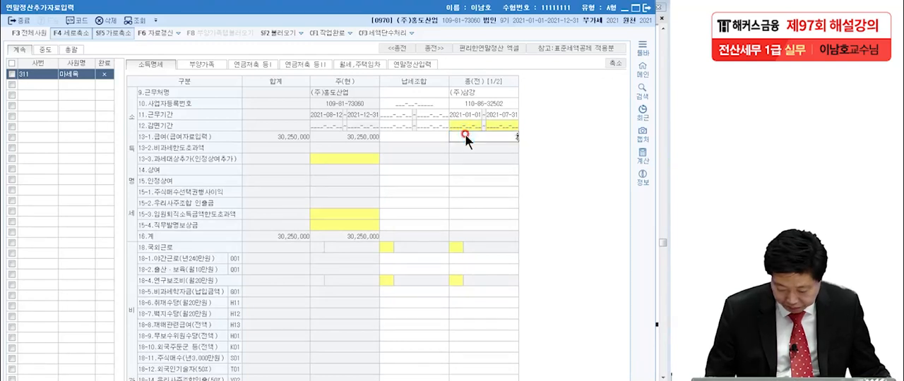
{"action": "key", "text": "BackSpace"}
{"action": "key", "text": "BackSpace"}
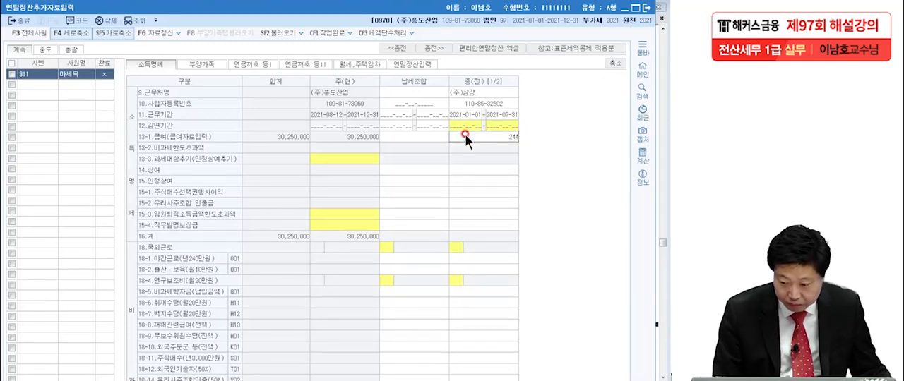
{"action": "type", "text": "500,000"}
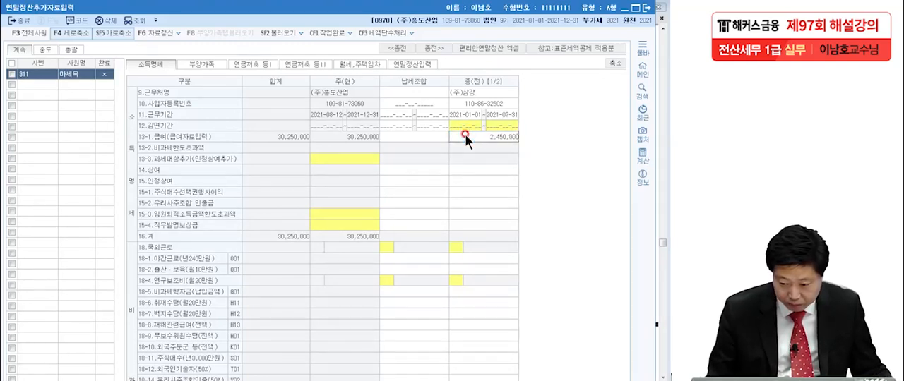
{"action": "key", "text": "Return"}
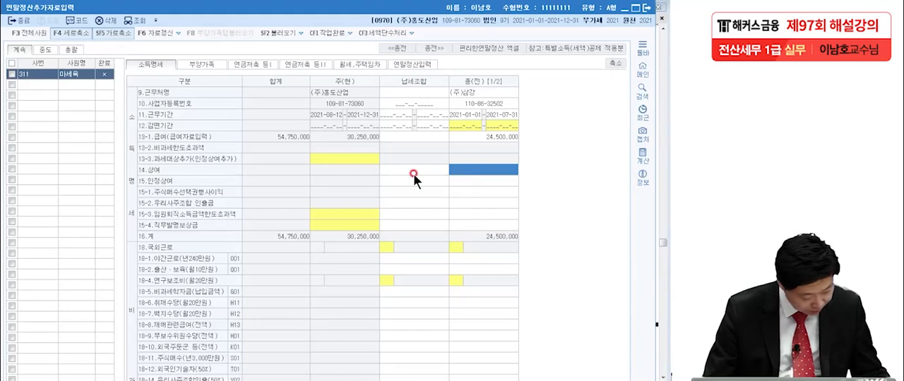
{"action": "type", "text": "4000000"}
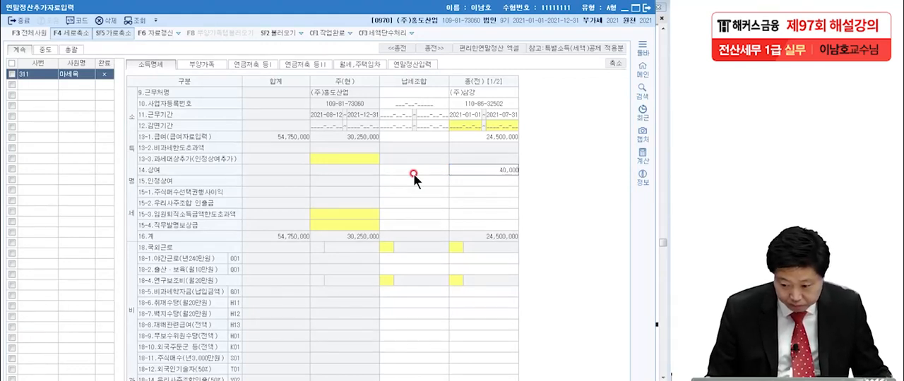
{"action": "key", "text": "Return"}
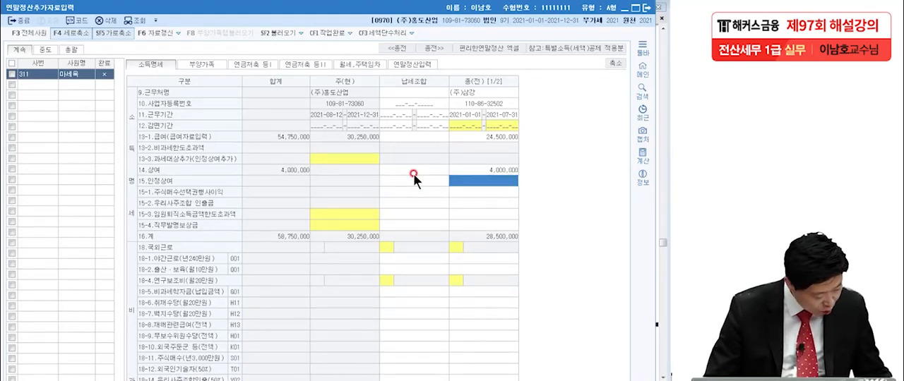
Step: Enter 1,282,500 as the 종(전) 국민연금보험료 in the 공제보험료명세 section, keeping the exam PDF partly in view
{"action": "scroll", "coordinate": [410, 251], "scroll_direction": "down", "scroll_amount": 5}
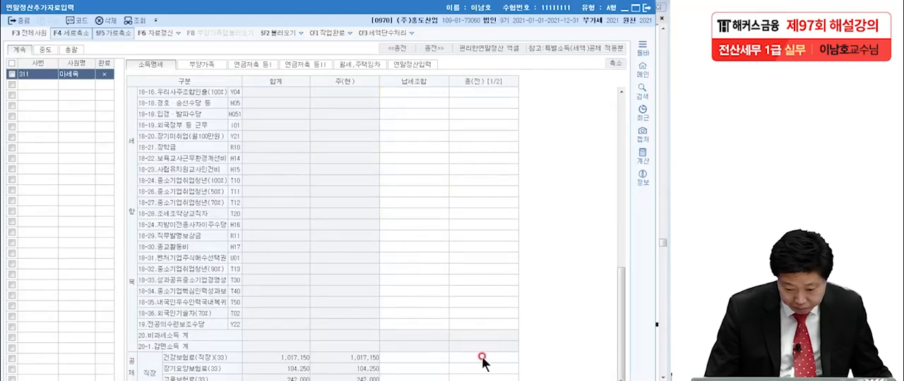
{"action": "left_click", "coordinate": [615, 62]}
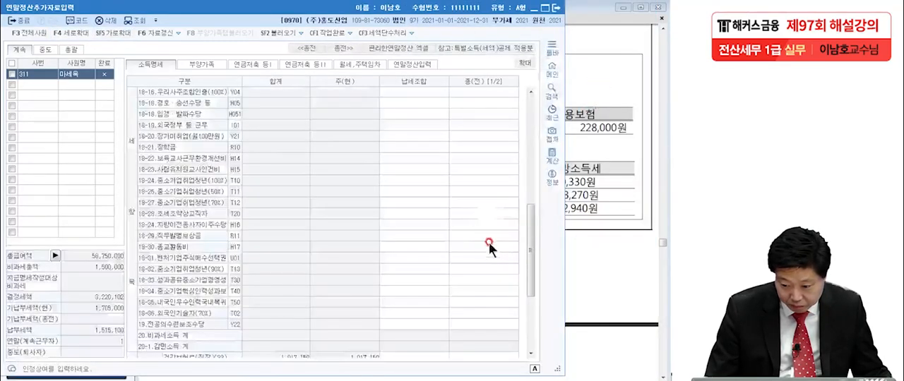
{"action": "left_click", "coordinate": [466, 257]}
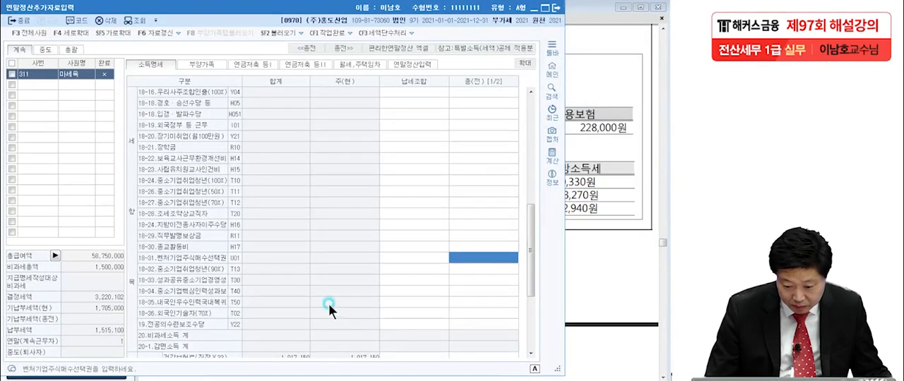
{"action": "left_click_drag", "start_coordinate": [527, 249], "coordinate": [527, 310]}
{"action": "left_click", "coordinate": [499, 265]}
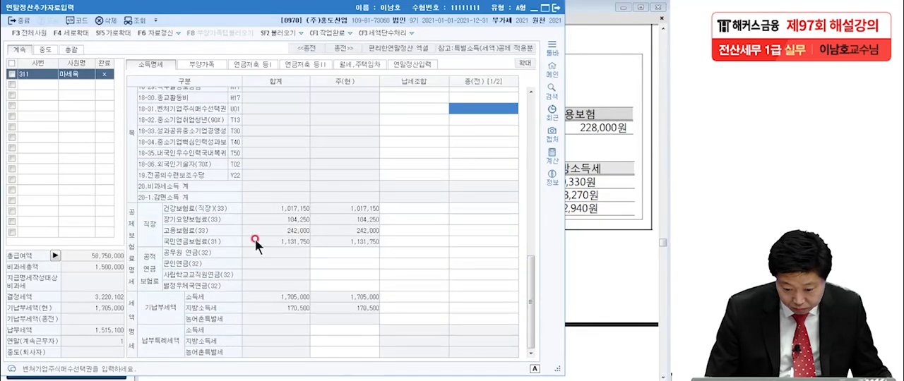
{"action": "left_click", "coordinate": [458, 240]}
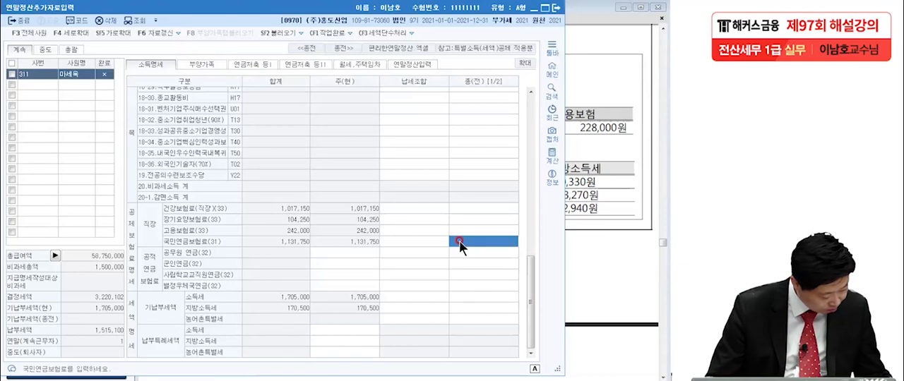
{"action": "type", "text": "1,282,"}
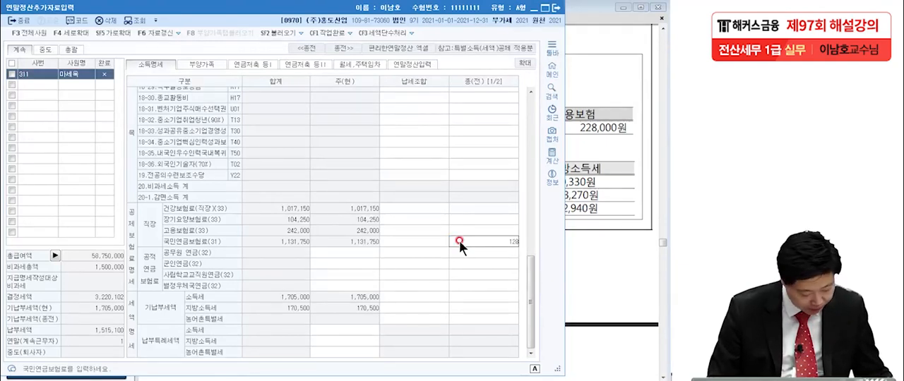
{"action": "type", "text": "500"}
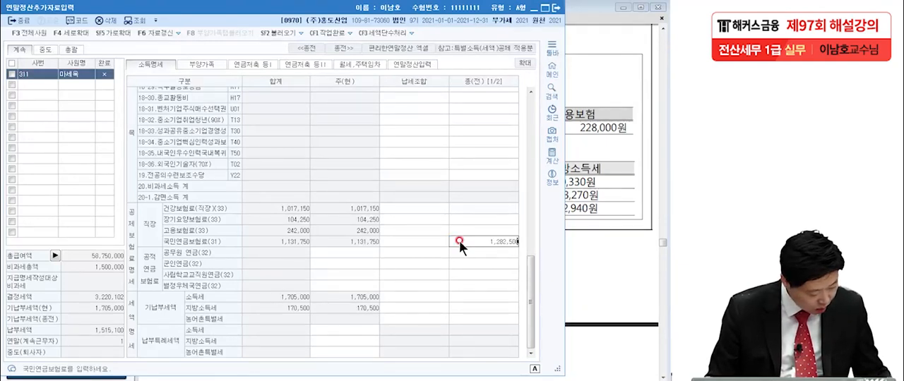
{"action": "key", "text": "Return"}
Step: Enter 1,034,550 as the 종(전) 건강보험료(직장)
{"action": "left_click", "coordinate": [460, 204]}
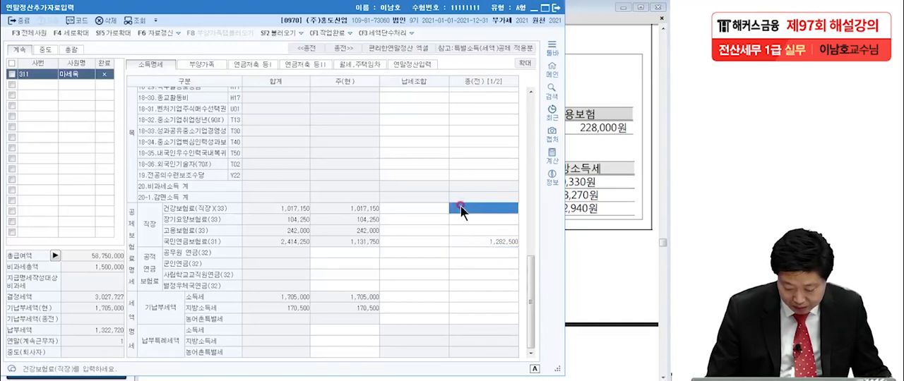
{"action": "type", "text": "1,03"}
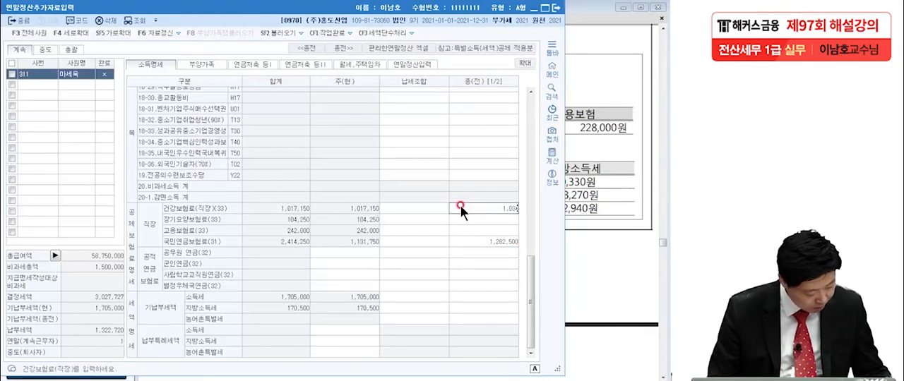
{"action": "type", "text": "4,550"}
{"action": "key", "text": "Return"}
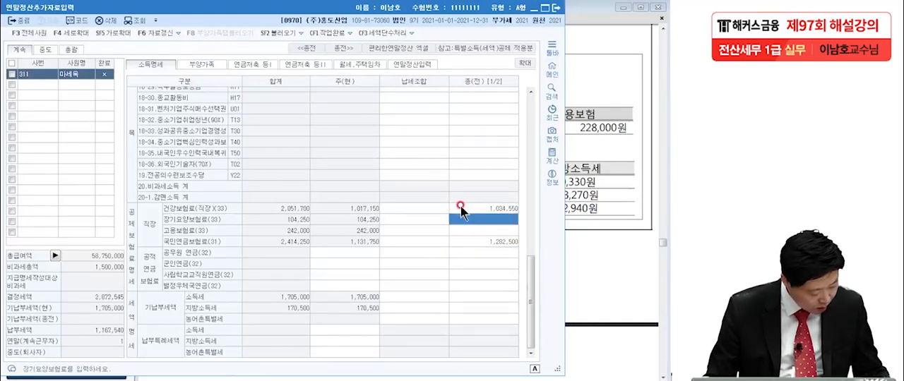
Step: Enter 119,180 as the 종(전) 장기요양보험료 and 228,000 as the 종(전) 고용보험료
{"action": "left_click", "coordinate": [476, 224]}
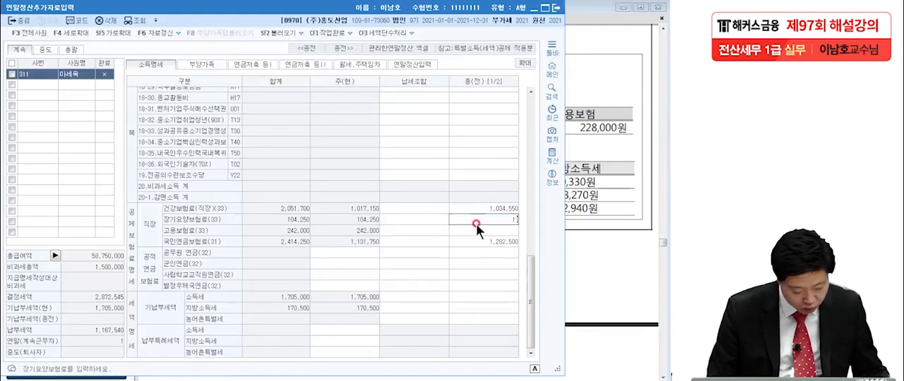
{"action": "type", "text": "119,180"}
{"action": "key", "text": "Return"}
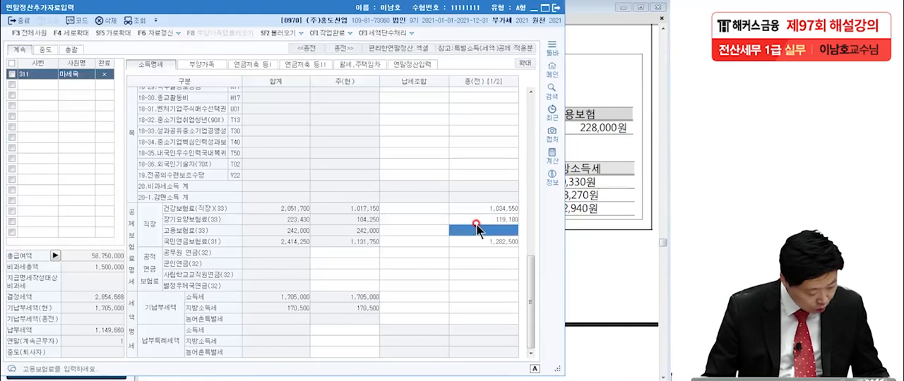
{"action": "type", "text": "228"}
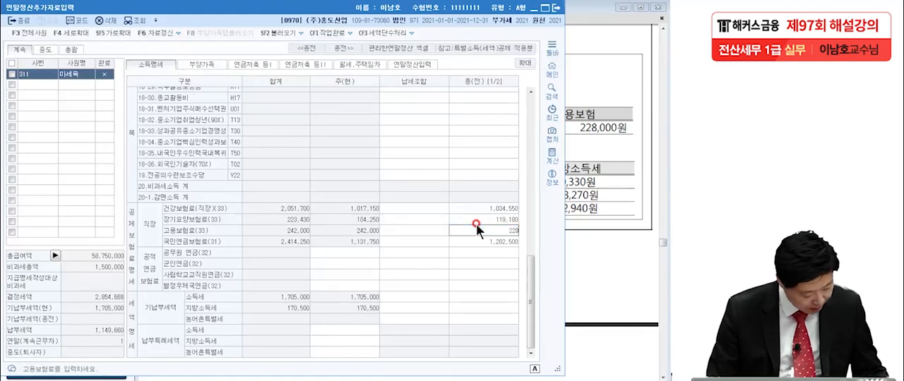
{"action": "type", "text": "800"}
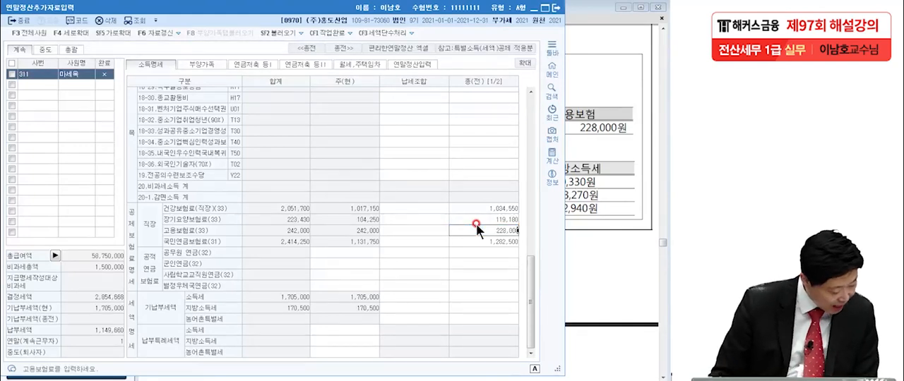
{"action": "key", "text": "Return"}
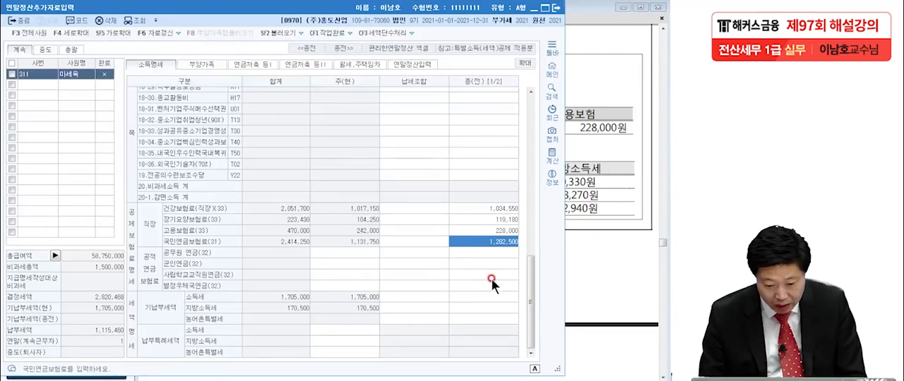
Step: Review the prior workplace's 세액명세 table in the exam PDF, marking the 결정세액 row, the other tax rows and the 근무기간
{"action": "left_click", "coordinate": [475, 297]}
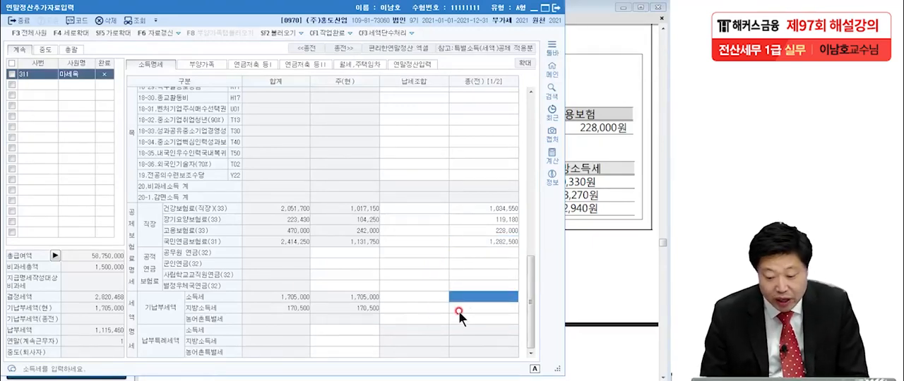
{"action": "left_click", "coordinate": [605, 229]}
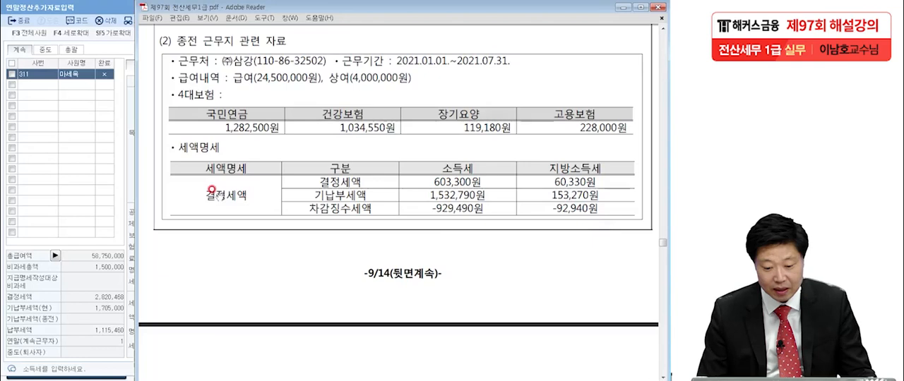
{"action": "left_click", "coordinate": [98, 379]}
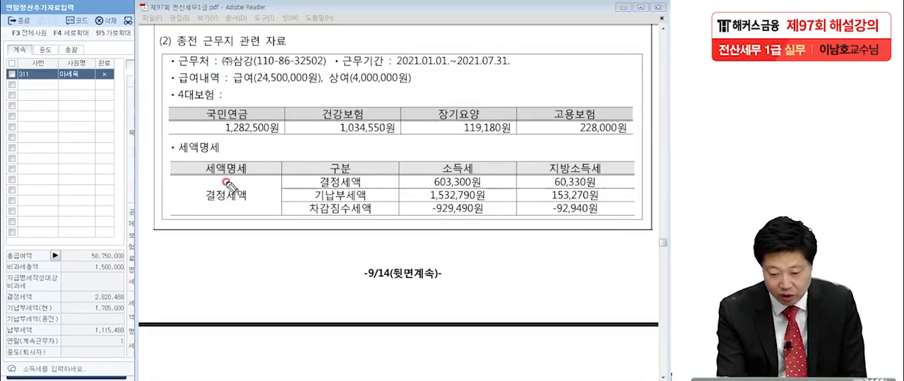
{"action": "left_click_drag", "start_coordinate": [366, 181], "coordinate": [379, 197]}
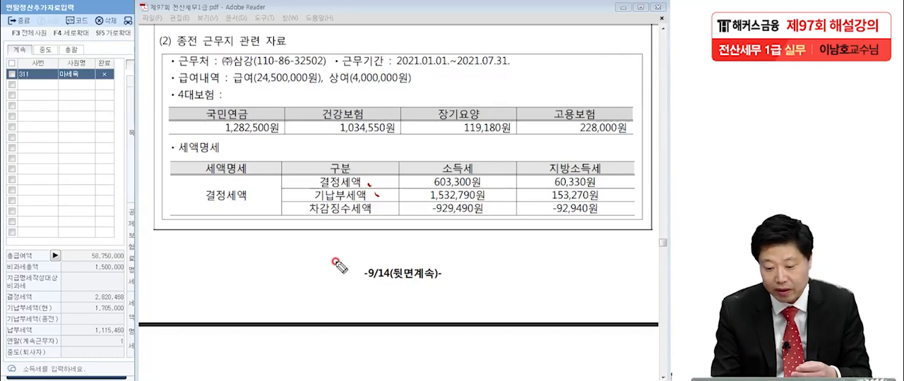
{"action": "left_click_drag", "start_coordinate": [375, 208], "coordinate": [376, 212]}
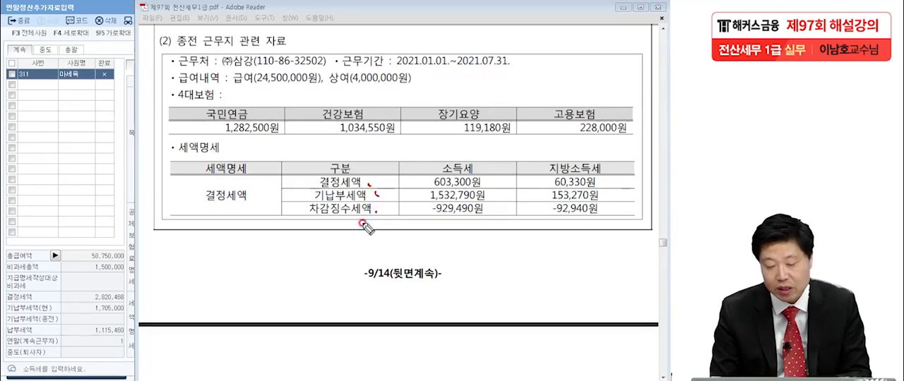
{"action": "mouse_move", "coordinate": [368, 184]}
{"action": "left_mouse_down"}
{"action": "mouse_move", "coordinate": [317, 187]}
{"action": "mouse_move", "coordinate": [354, 196]}
{"action": "left_mouse_up"}
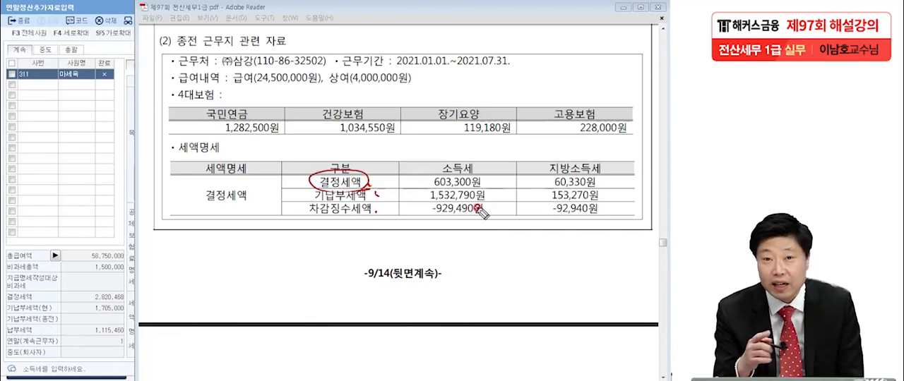
{"action": "left_click_drag", "start_coordinate": [415, 188], "coordinate": [607, 188]}
{"action": "left_click_drag", "start_coordinate": [564, 206], "coordinate": [570, 209]}
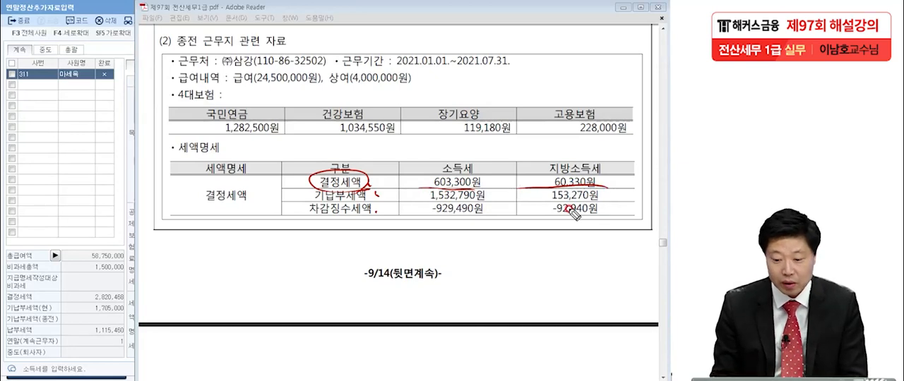
{"action": "left_click_drag", "start_coordinate": [392, 69], "coordinate": [519, 66]}
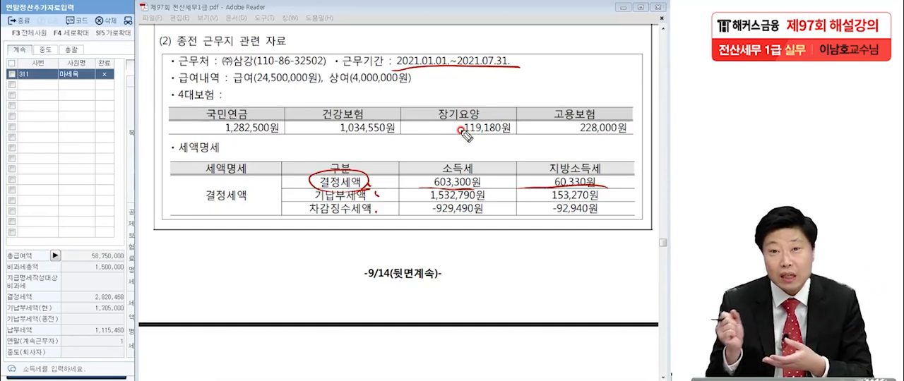
{"action": "left_click_drag", "start_coordinate": [377, 196], "coordinate": [393, 189]}
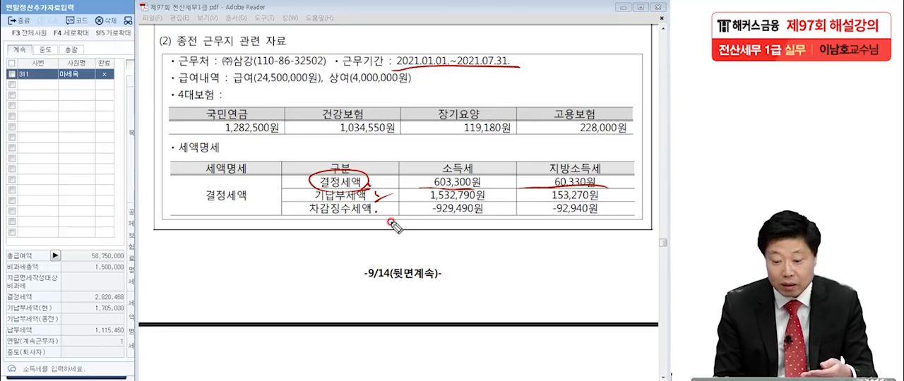
{"action": "left_click_drag", "start_coordinate": [381, 213], "coordinate": [396, 205]}
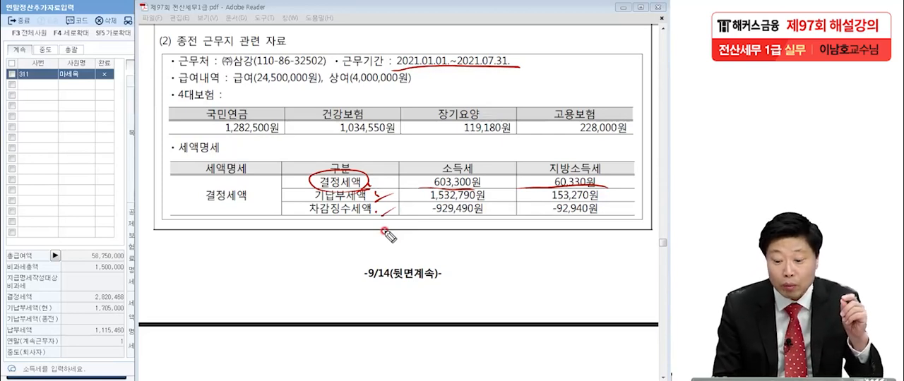
{"action": "mouse_move", "coordinate": [370, 193]}
{"action": "left_mouse_down"}
{"action": "mouse_move", "coordinate": [330, 176]}
{"action": "mouse_move", "coordinate": [370, 174]}
{"action": "left_mouse_up"}
{"action": "left_click_drag", "start_coordinate": [416, 192], "coordinate": [612, 188]}
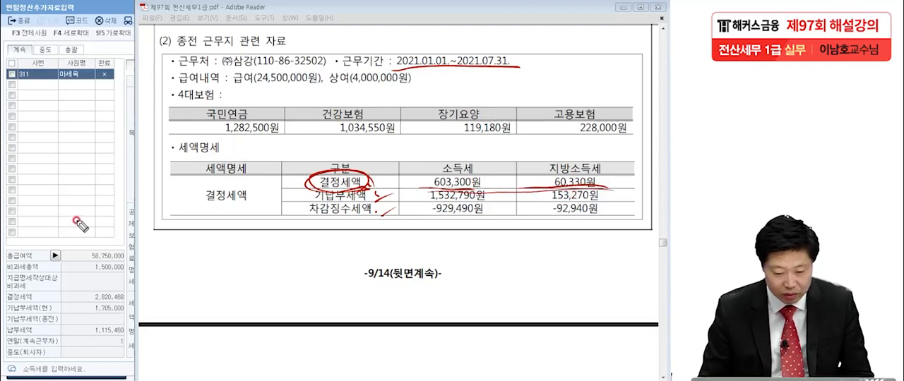
Step: Enter 603,300 as the 종(전) 기납부세액 소득세 and 60,330 as its 지방소득세
{"action": "left_click", "coordinate": [78, 183]}
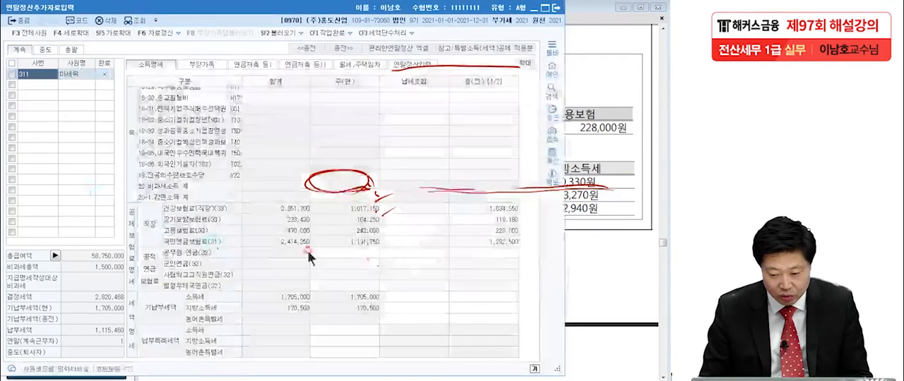
{"action": "left_click", "coordinate": [491, 297]}
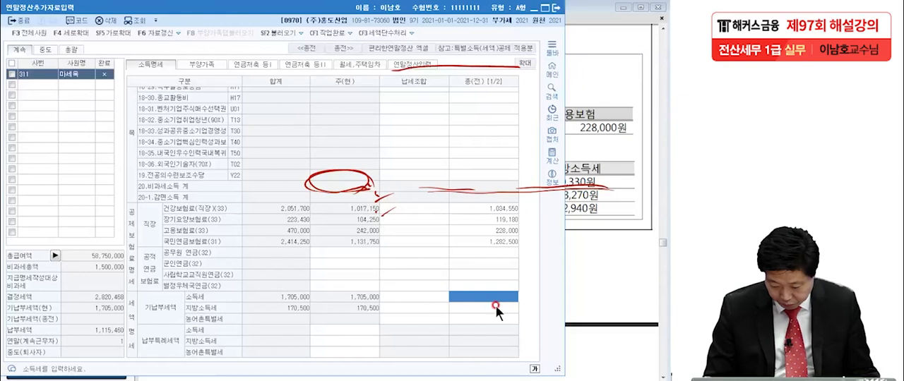
{"action": "type", "text": "60"}
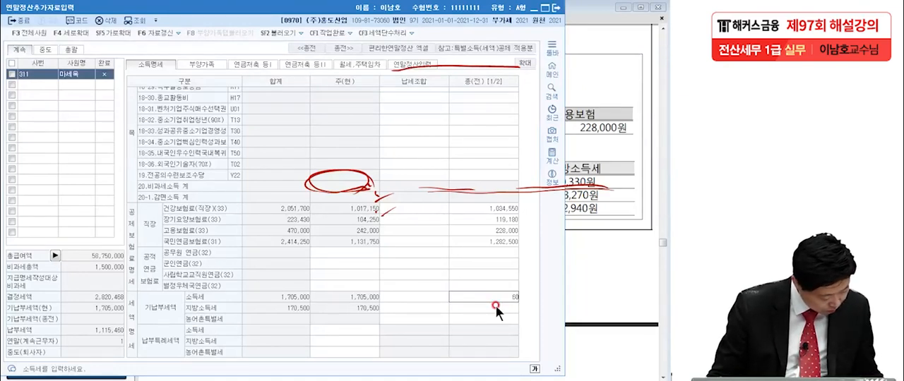
{"action": "type", "text": "3,300"}
{"action": "key", "text": "Return"}
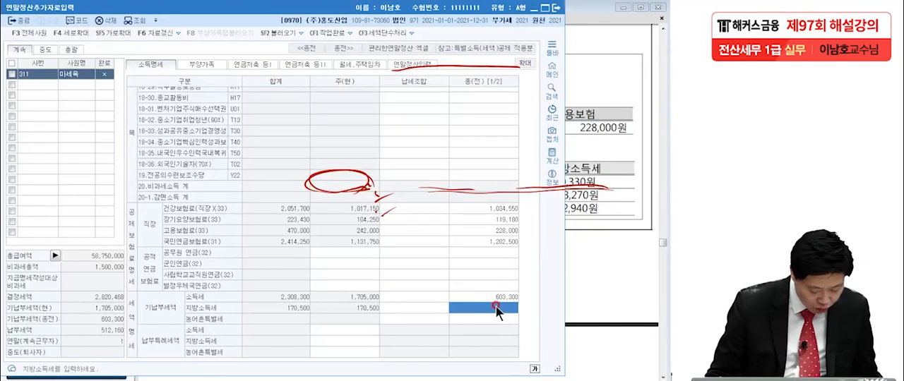
{"action": "type", "text": "6"}
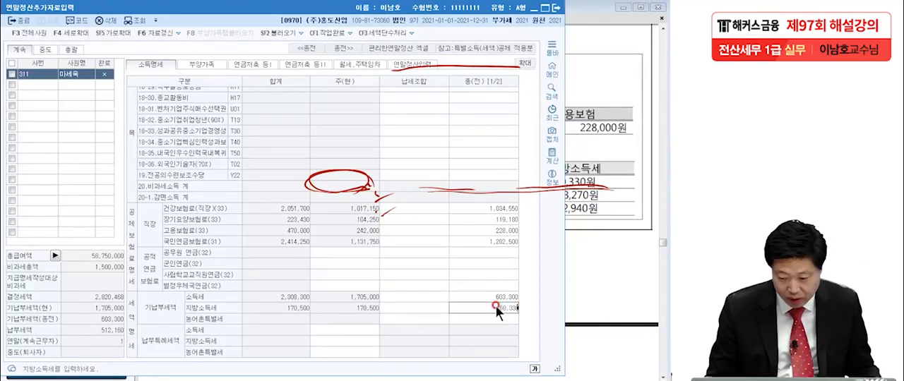
{"action": "type", "text": "0,330"}
{"action": "key", "text": "Return"}
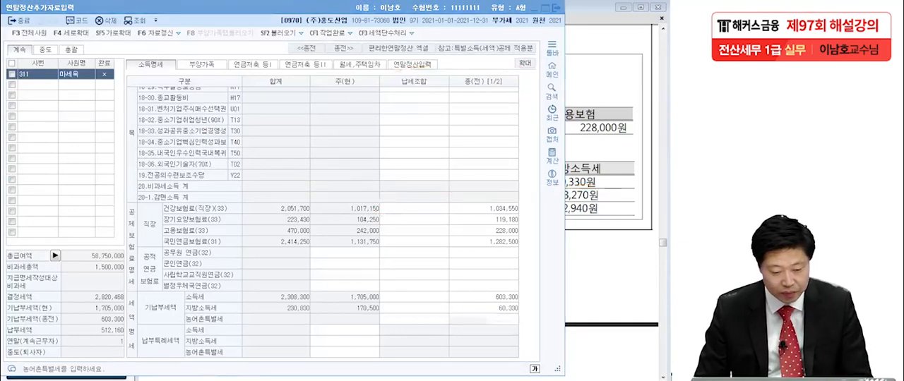
Step: Switch to the exam PDF and examine the 보장성 자동차보험 row under (3) 국세청 연말정산간소화 서비스 자료, marking its insured person and 납입금액
{"action": "left_click", "coordinate": [613, 217]}
{"action": "scroll", "coordinate": [556, 260], "scroll_direction": "down", "scroll_amount": 5}
{"action": "scroll", "coordinate": [556, 260], "scroll_direction": "down", "scroll_amount": 6}
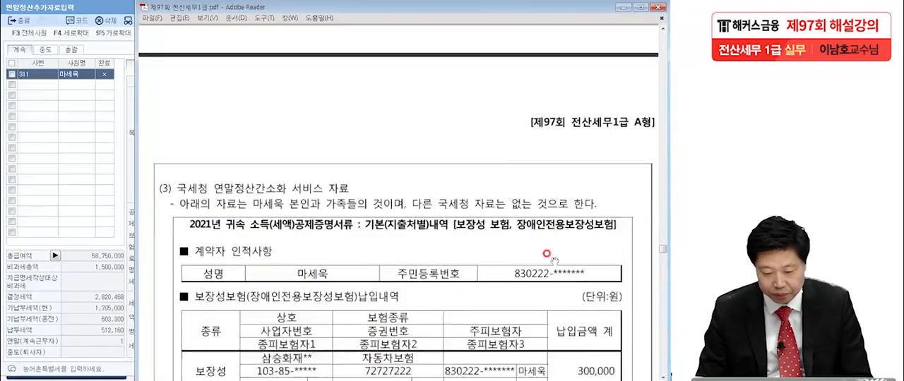
{"action": "scroll", "coordinate": [548, 237], "scroll_direction": "up", "scroll_amount": 1}
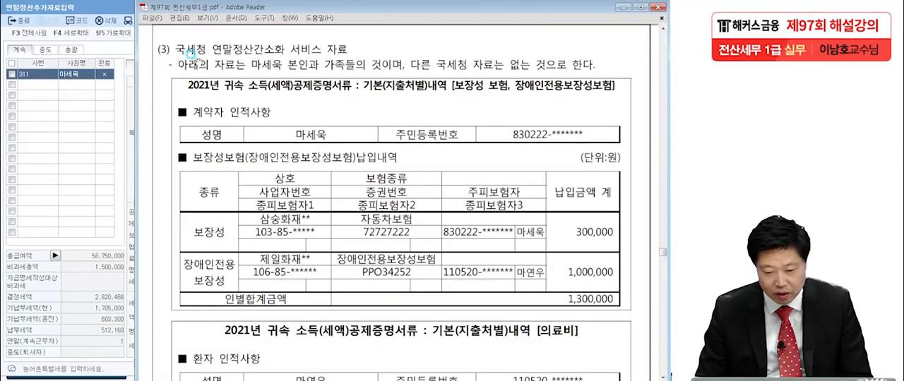
{"action": "scroll", "coordinate": [407, 194], "scroll_direction": "down", "scroll_amount": 1}
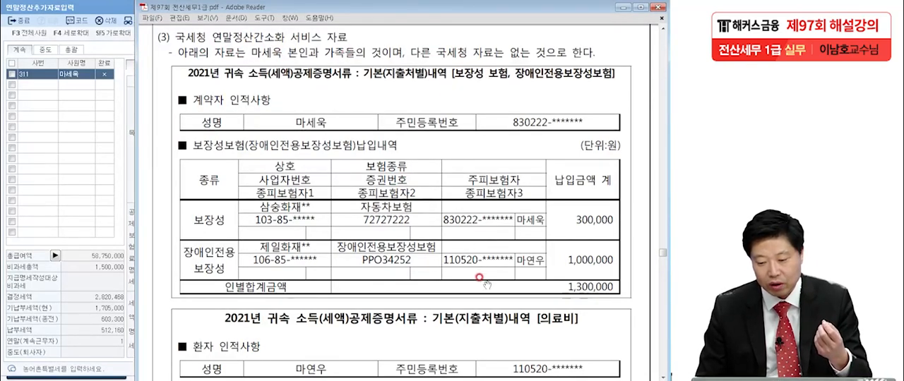
{"action": "scroll", "coordinate": [482, 279], "scroll_direction": "down", "scroll_amount": 3}
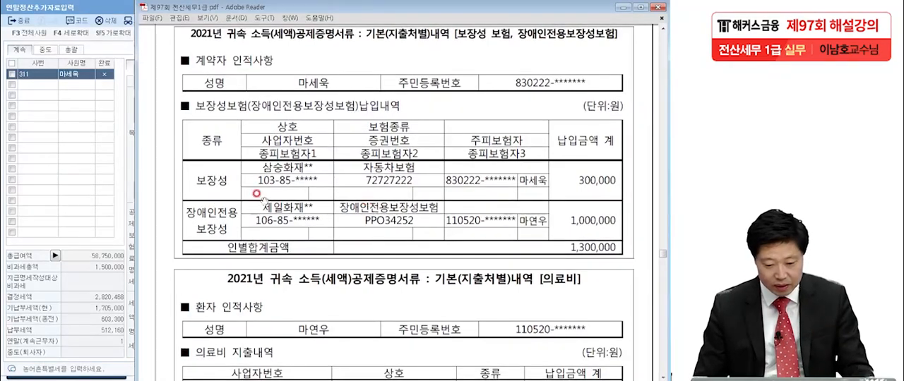
{"action": "left_click", "coordinate": [71, 176]}
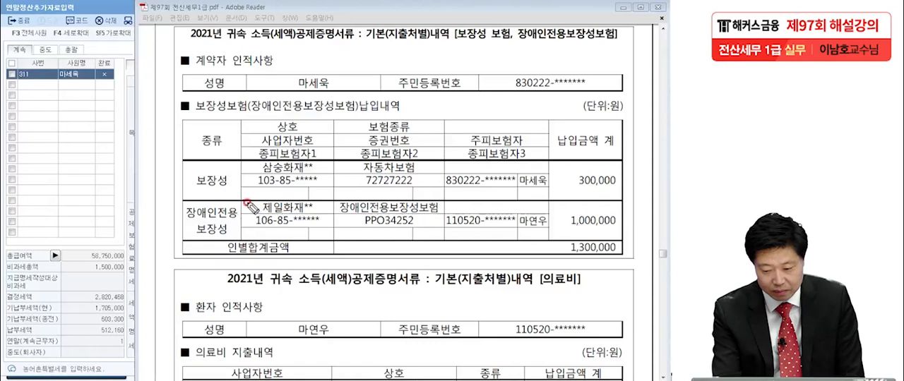
{"action": "left_click_drag", "start_coordinate": [180, 191], "coordinate": [236, 191]}
{"action": "left_click_drag", "start_coordinate": [555, 197], "coordinate": [630, 191]}
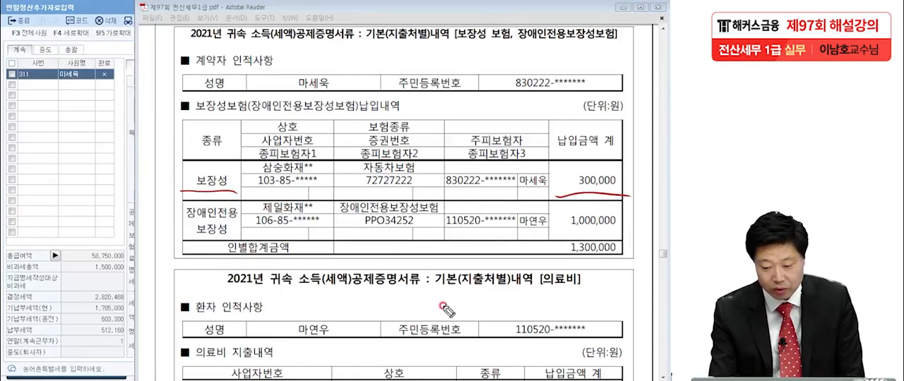
{"action": "left_click_drag", "start_coordinate": [544, 172], "coordinate": [550, 187]}
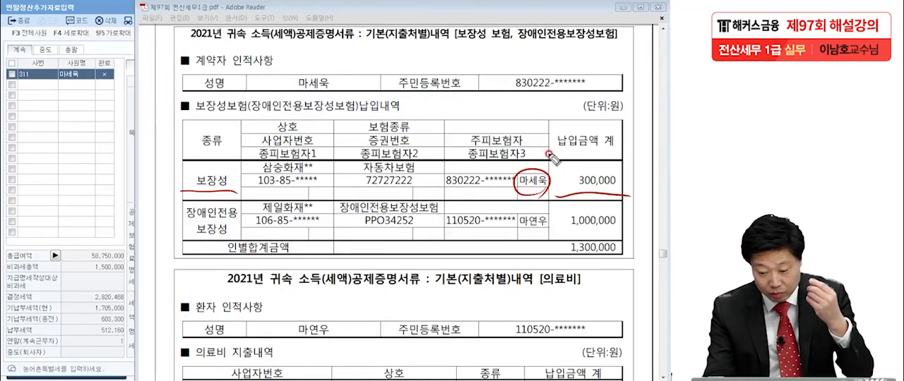
Step: Mark the 장애인전용보장성 row's type, insured person and 납입금액 in the insurance table
{"action": "left_click_drag", "start_coordinate": [206, 227], "coordinate": [249, 216]}
{"action": "left_click_drag", "start_coordinate": [198, 240], "coordinate": [230, 235]}
{"action": "left_click_drag", "start_coordinate": [520, 231], "coordinate": [547, 227]}
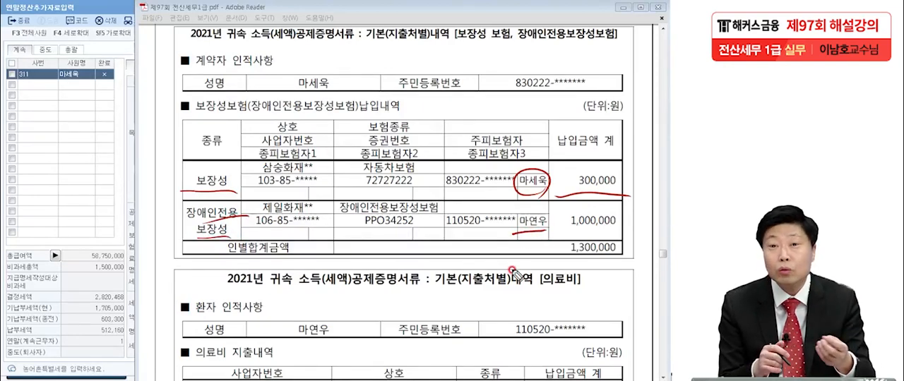
{"action": "left_click_drag", "start_coordinate": [561, 231], "coordinate": [632, 227]}
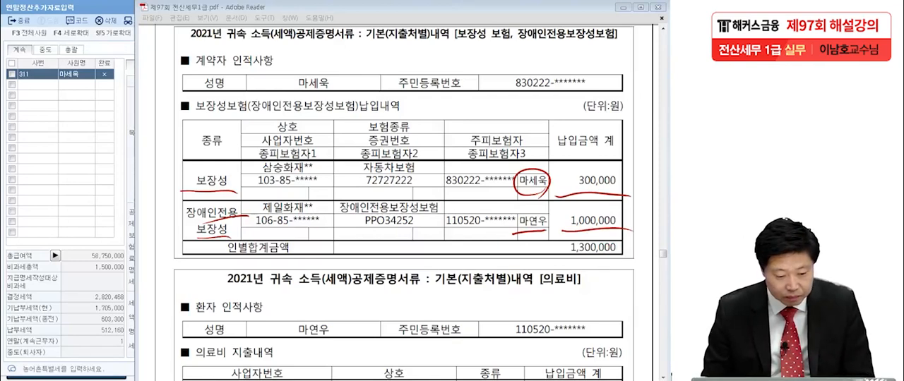
Step: In KcLep's enlarged 연말정산입력 sheet, set the 60.보장성보험 지출액 to 300,000 for 일반 and 1,000,000 for 장애인
{"action": "left_click", "coordinate": [57, 173]}
{"action": "left_click", "coordinate": [413, 174]}
{"action": "key", "text": "Escape"}
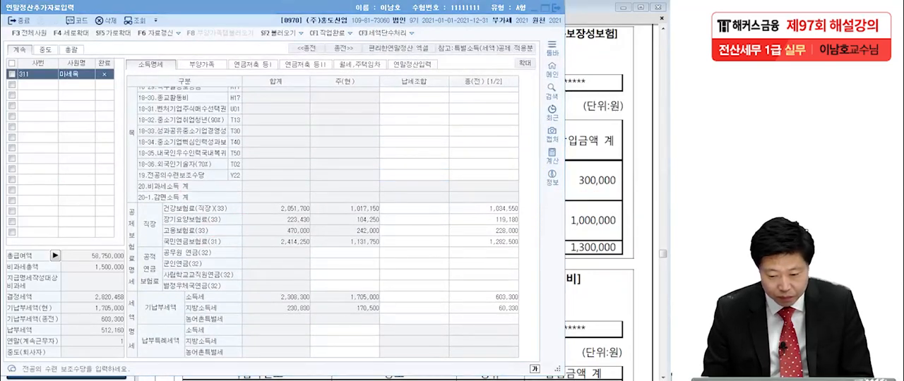
{"action": "left_click", "coordinate": [412, 64]}
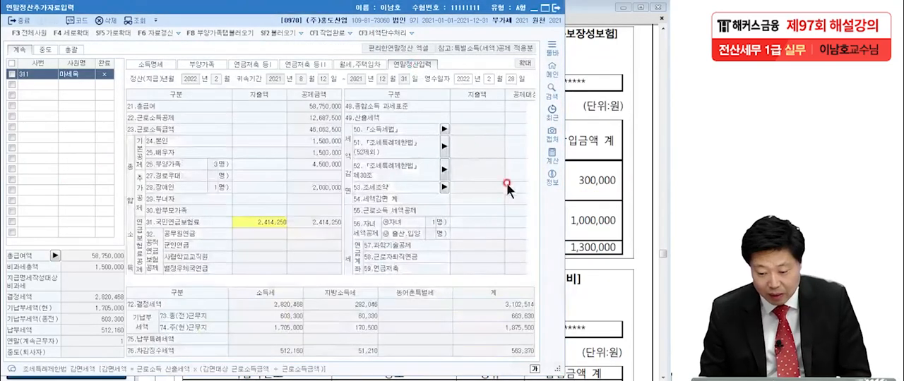
{"action": "left_click", "coordinate": [527, 63]}
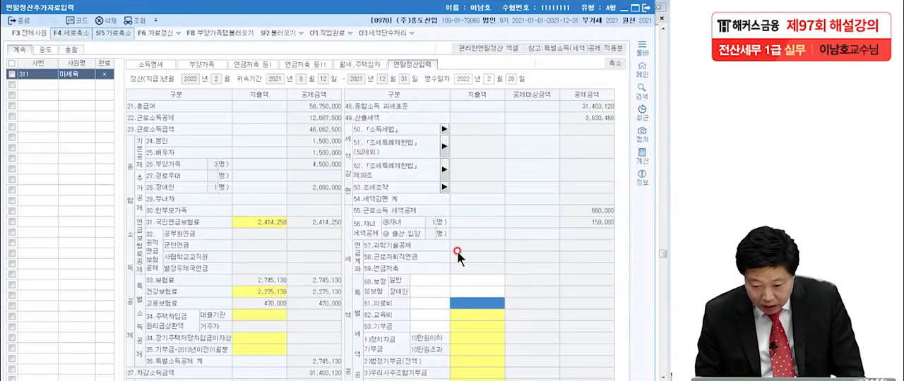
{"action": "left_click", "coordinate": [460, 279]}
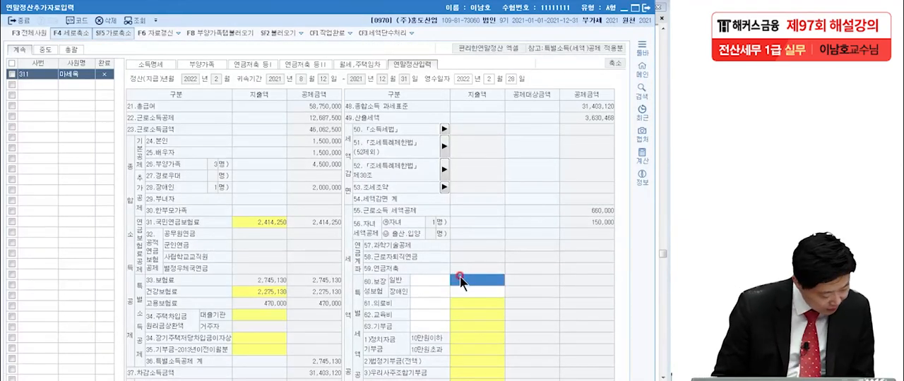
{"action": "type", "text": "3000"}
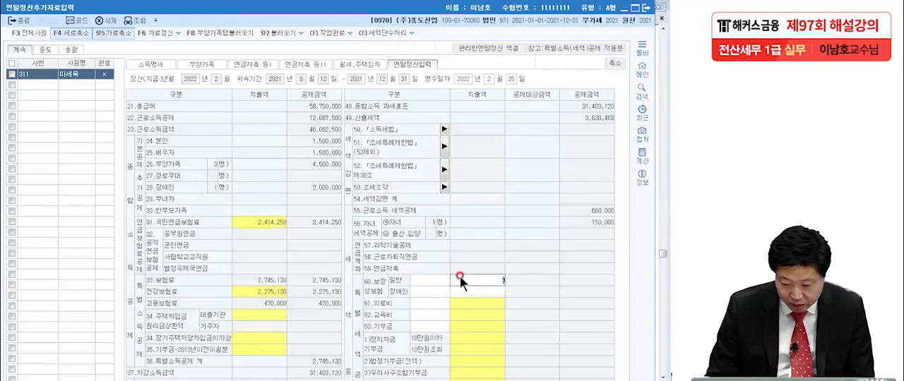
{"action": "key", "text": "Return"}
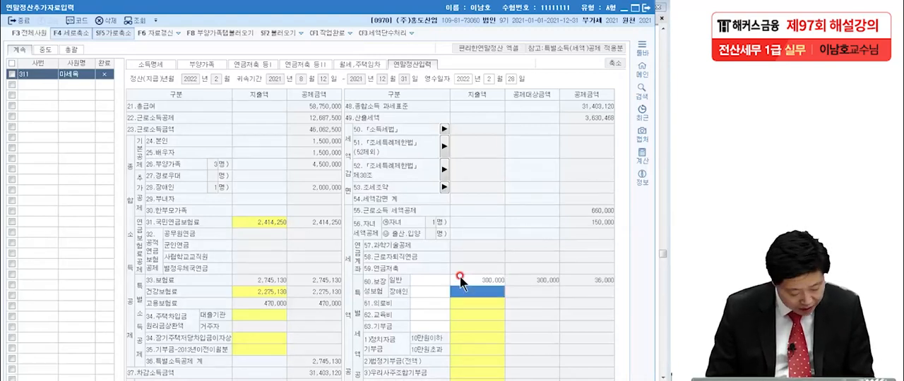
{"action": "type", "text": "1,000,00"}
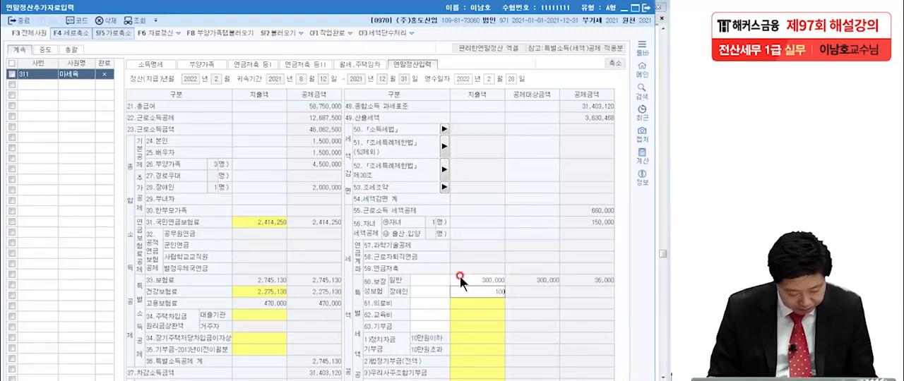
{"action": "type", "text": "0"}
{"action": "key", "text": "Return"}
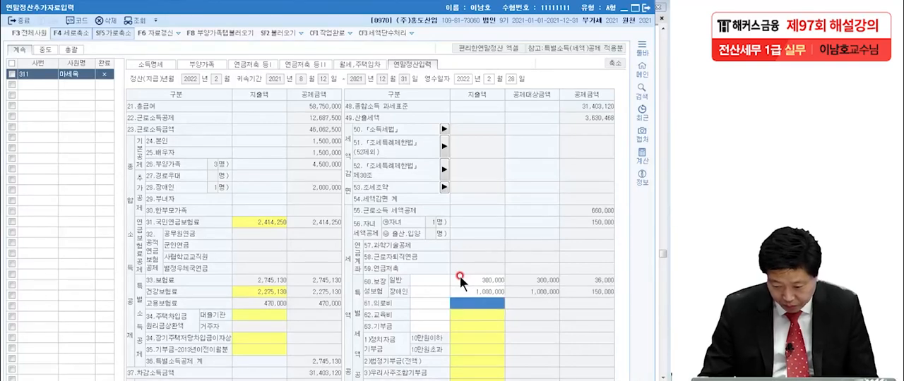
Step: Review the 의료비 지출내역 in the exam PDF, underlining the 의료비 인별합계금액
{"action": "key", "text": "alt+Tab"}
{"action": "left_click_drag", "start_coordinate": [405, 279], "coordinate": [408, 196]}
{"action": "scroll", "coordinate": [415, 203], "scroll_direction": "down", "scroll_amount": 5}
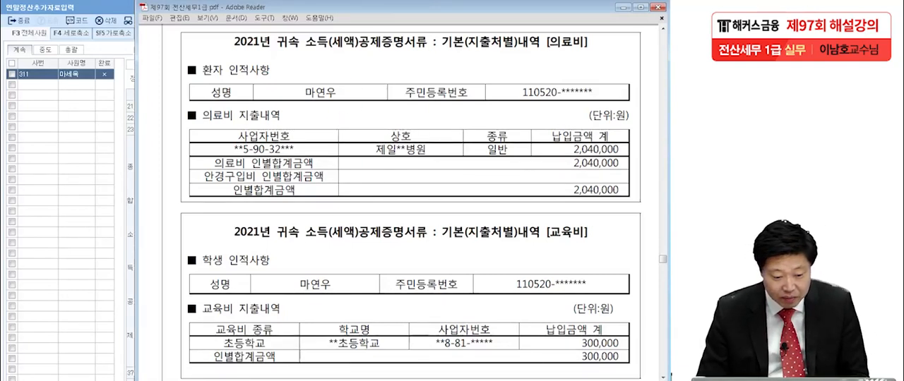
{"action": "key", "text": "alt+Tab"}
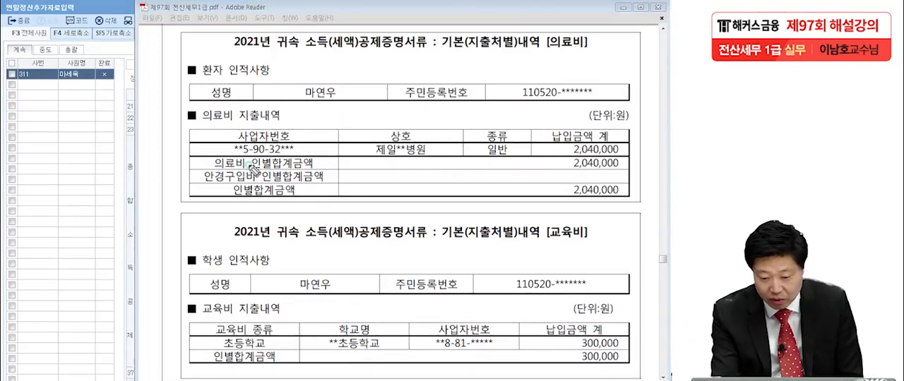
{"action": "left_click_drag", "start_coordinate": [558, 171], "coordinate": [627, 168]}
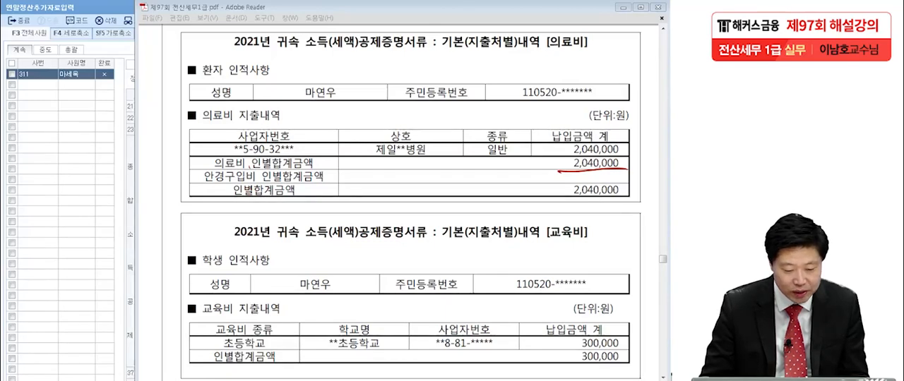
Step: Enter 2,040,000 as the 61.의료비 지출액 for 65세.장애인.건강보험산정특례자 in KcLep
{"action": "left_click", "coordinate": [56, 180]}
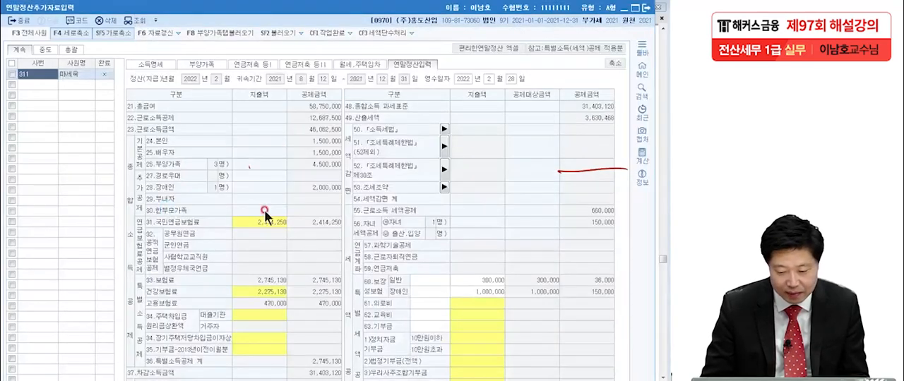
{"action": "left_click", "coordinate": [489, 303]}
{"action": "left_click_drag", "start_coordinate": [320, 201], "coordinate": [309, 142]}
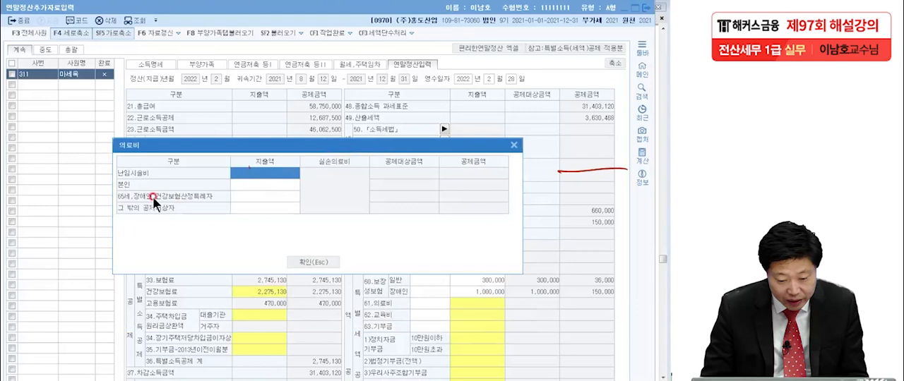
{"action": "left_click", "coordinate": [242, 198]}
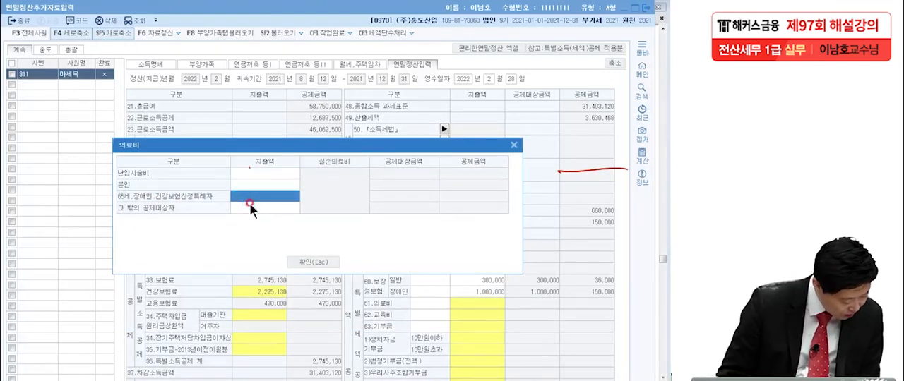
{"action": "type", "text": "2,040,00"}
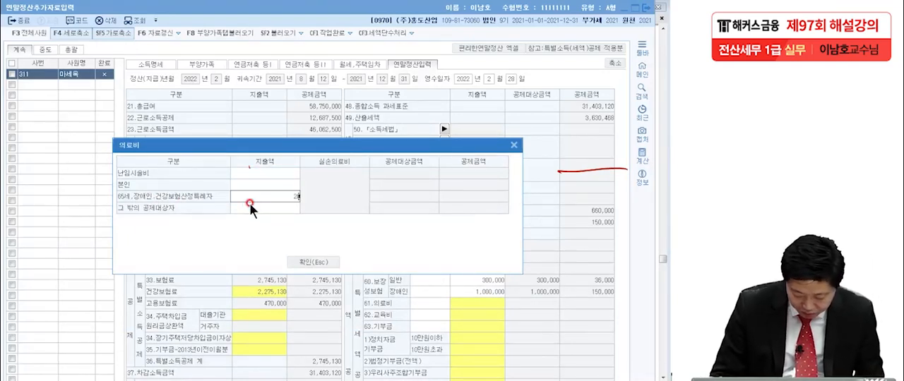
{"action": "type", "text": "0"}
{"action": "key", "text": "Return"}
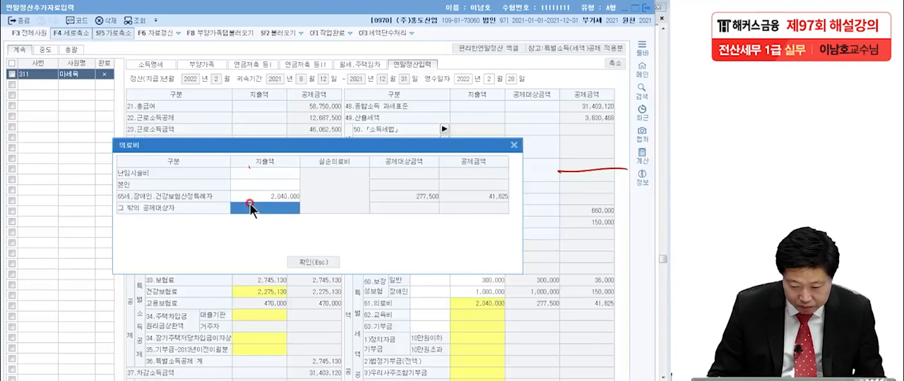
{"action": "left_click", "coordinate": [321, 263]}
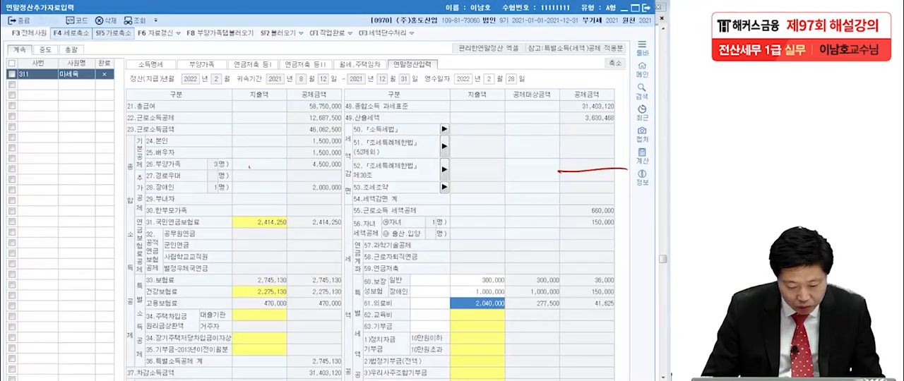
Step: Review the student details and 교육비 지출내역 for 초등학교 in the exam PDF
{"action": "left_click", "coordinate": [51, 380]}
{"action": "scroll", "coordinate": [377, 278], "scroll_direction": "down", "scroll_amount": 2}
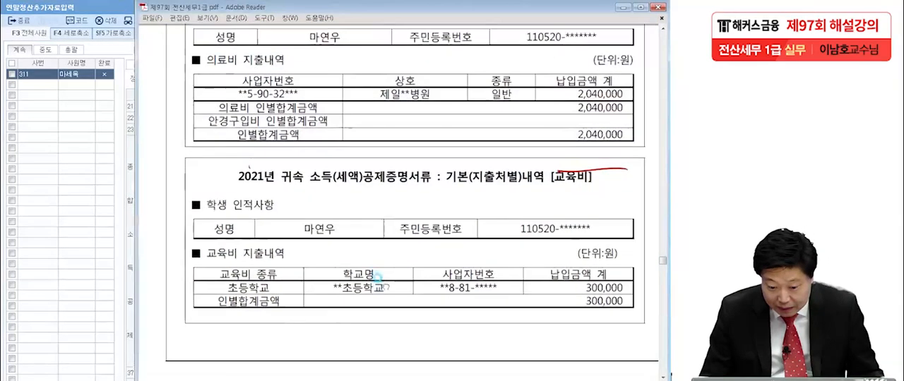
{"action": "scroll", "coordinate": [379, 279], "scroll_direction": "down", "scroll_amount": 1}
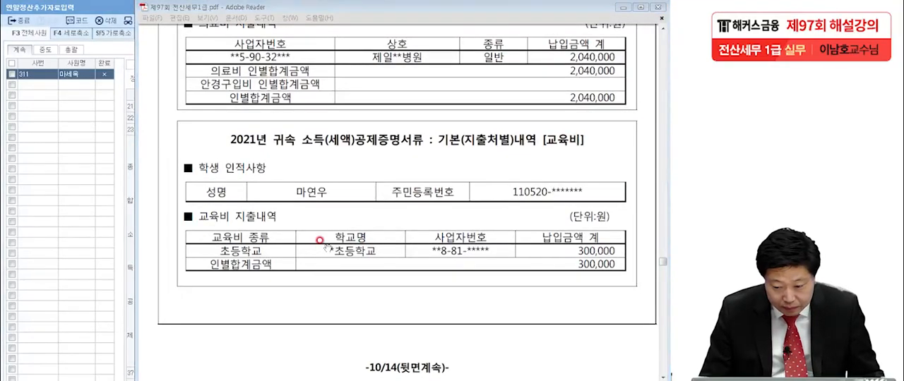
{"action": "scroll", "coordinate": [322, 247], "scroll_direction": "down", "scroll_amount": 3}
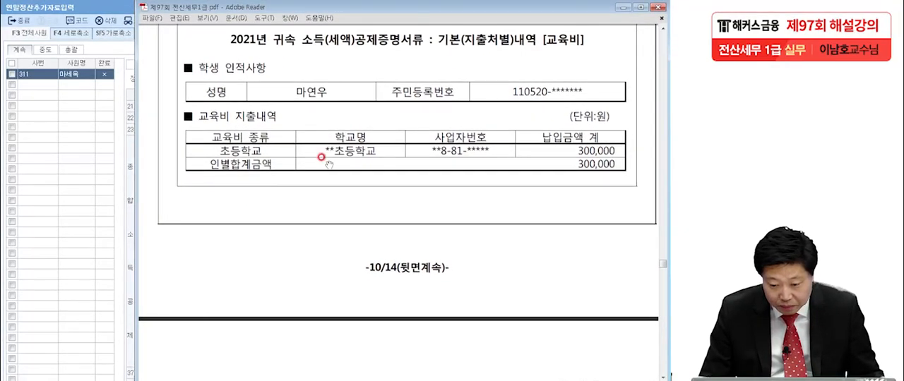
{"action": "mouse_move", "coordinate": [328, 164]}
{"action": "left_mouse_down"}
{"action": "mouse_move", "coordinate": [334, 311]}
{"action": "mouse_move", "coordinate": [331, 159]}
{"action": "left_mouse_up"}
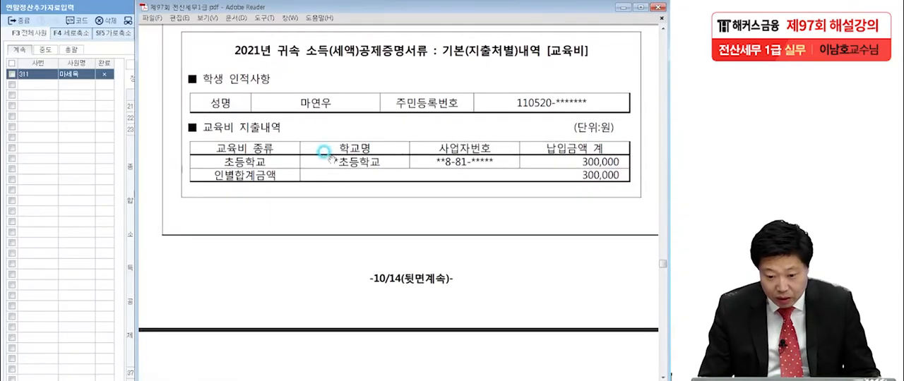
Step: In KcLep's 연말정산입력 sheet, enter 300,000 as the 초중고 지출액 for 62.교육비
{"action": "left_click", "coordinate": [77, 198]}
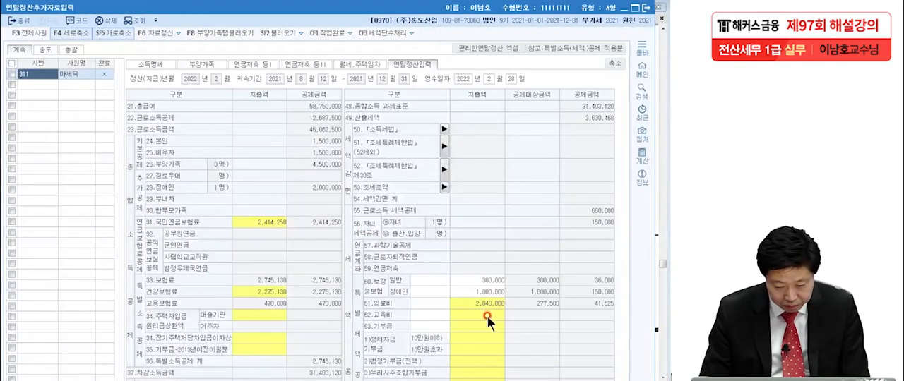
{"action": "left_click", "coordinate": [486, 316]}
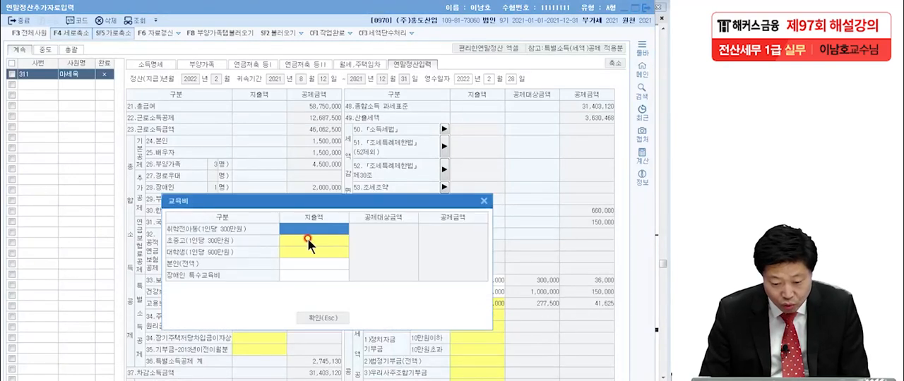
{"action": "left_click", "coordinate": [317, 240]}
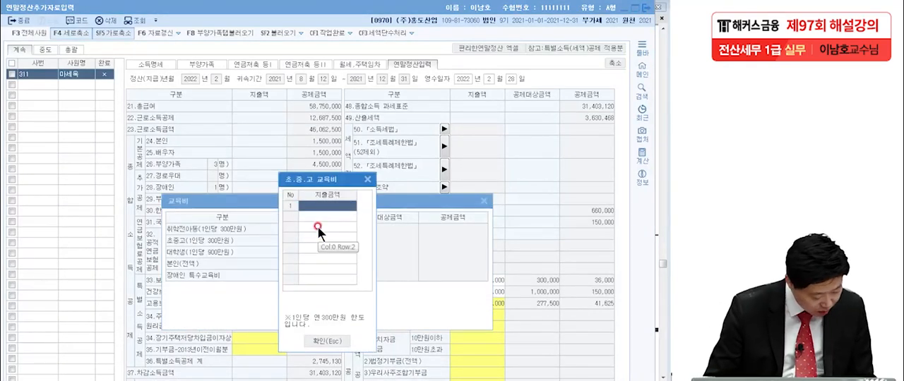
{"action": "type", "text": "30"}
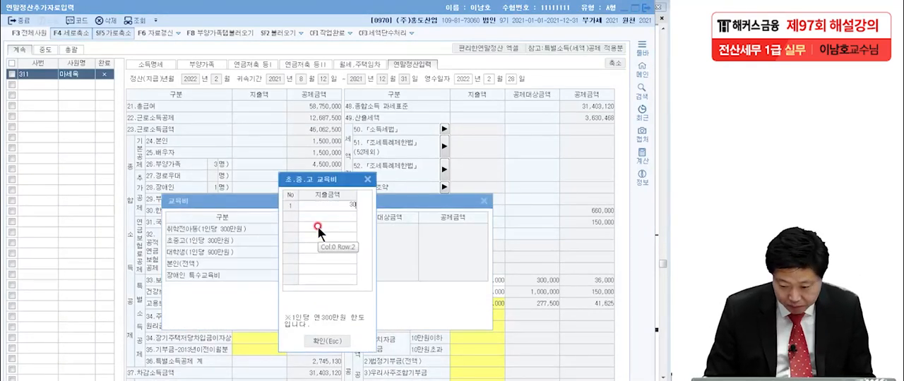
{"action": "type", "text": "0,000"}
{"action": "key", "text": "Return"}
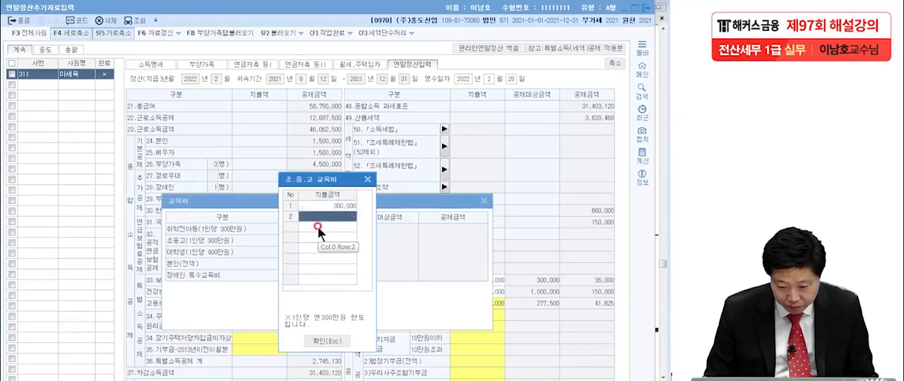
{"action": "left_click", "coordinate": [327, 342]}
{"action": "left_click", "coordinate": [333, 317]}
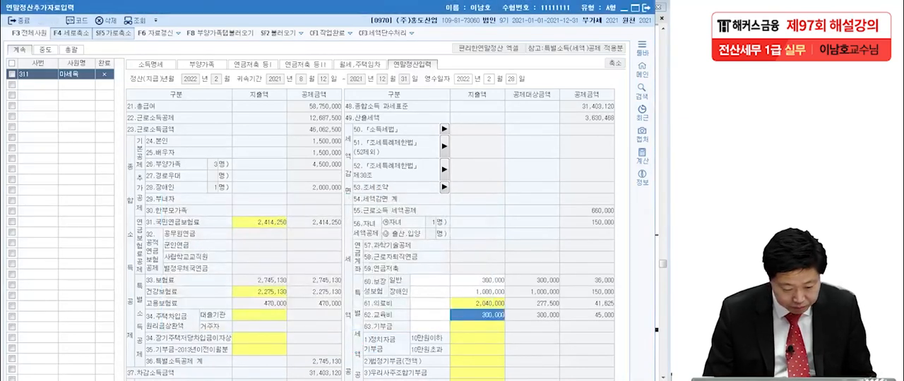
Step: Read the (4) 월세자료 conditions and the 부동산 월세 계약서 in the exam PDF
{"action": "key", "text": "alt+Tab"}
{"action": "scroll", "coordinate": [360, 290], "scroll_direction": "down", "scroll_amount": 3}
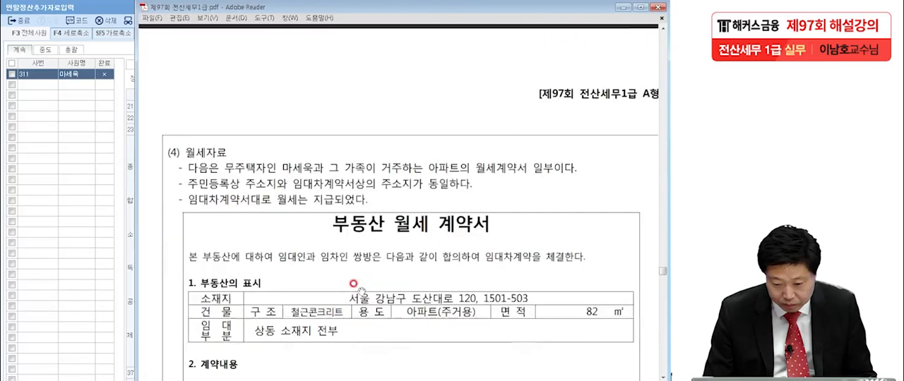
{"action": "scroll", "coordinate": [353, 225], "scroll_direction": "down", "scroll_amount": 4}
{"action": "left_click_drag", "start_coordinate": [359, 202], "coordinate": [357, 189]}
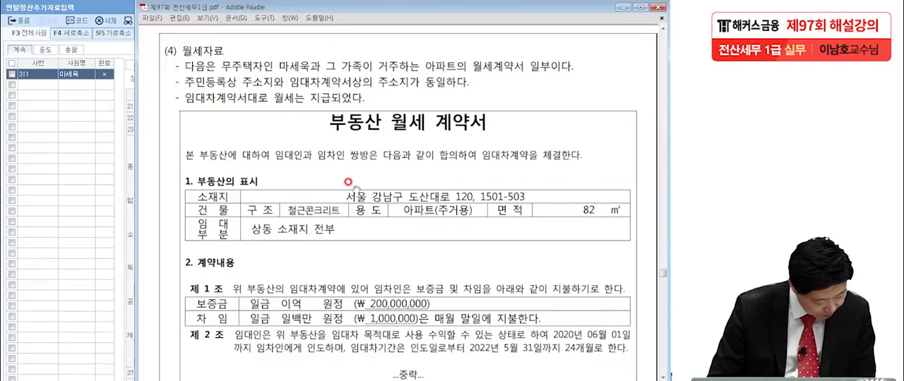
{"action": "left_click_drag", "start_coordinate": [346, 248], "coordinate": [345, 243]}
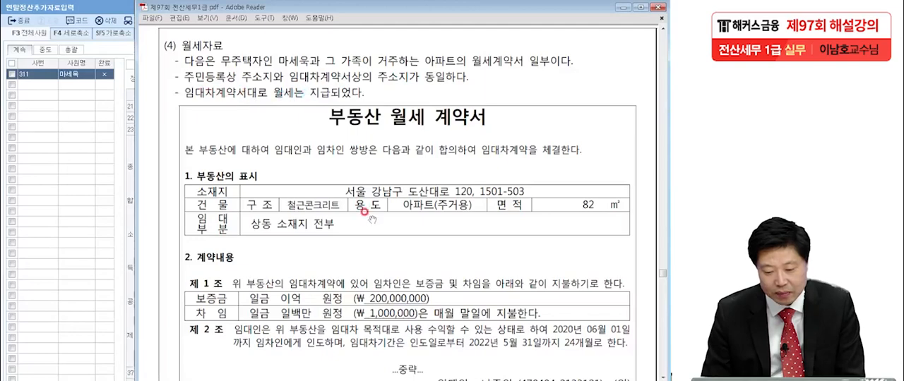
{"action": "scroll", "coordinate": [367, 212], "scroll_direction": "down", "scroll_amount": 3}
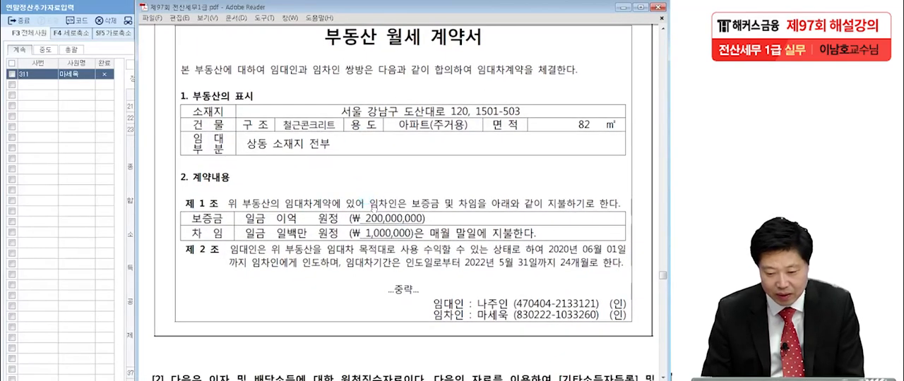
Step: Mark the 임대인 and 임차인 details and the lease period in the 월세 계약서
{"action": "key", "text": "alt+Tab"}
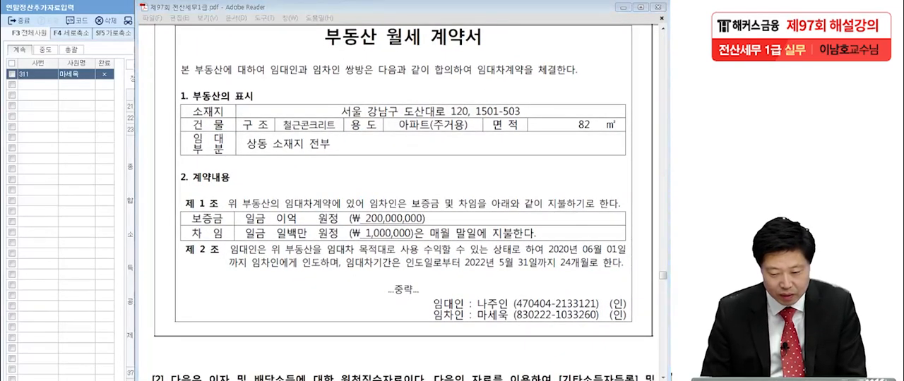
{"action": "mouse_move", "coordinate": [470, 323]}
{"action": "left_mouse_down"}
{"action": "mouse_move", "coordinate": [505, 321]}
{"action": "mouse_move", "coordinate": [514, 308]}
{"action": "mouse_move", "coordinate": [602, 308]}
{"action": "left_mouse_up"}
{"action": "mouse_move", "coordinate": [477, 309]}
{"action": "left_mouse_down"}
{"action": "mouse_move", "coordinate": [480, 296]}
{"action": "mouse_move", "coordinate": [558, 296]}
{"action": "mouse_move", "coordinate": [597, 308]}
{"action": "left_mouse_up"}
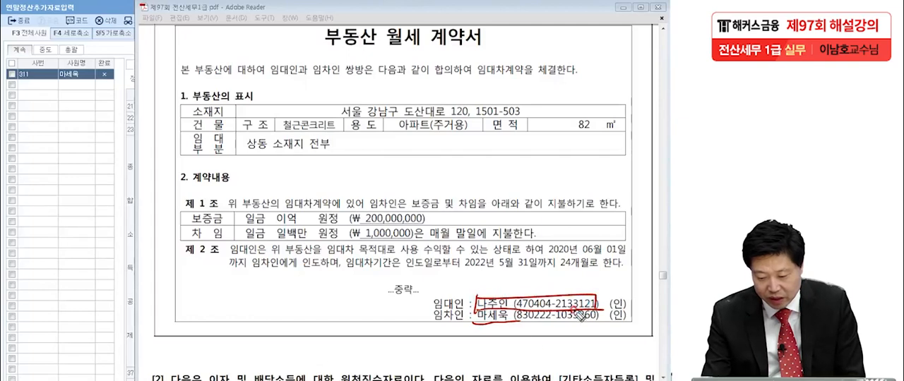
{"action": "left_click_drag", "start_coordinate": [545, 256], "coordinate": [625, 254]}
{"action": "left_click_drag", "start_coordinate": [464, 271], "coordinate": [590, 268]}
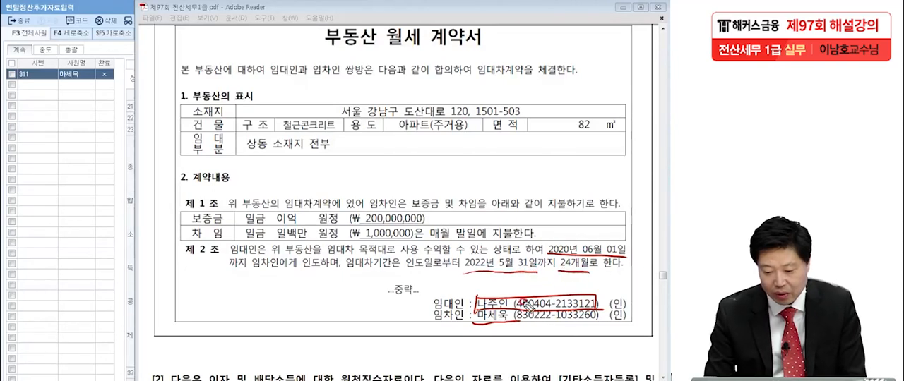
Step: Mark the contract's 보증금, monthly 차임, 용도, 면적 and 소재지, and clear the annotations
{"action": "left_click_drag", "start_coordinate": [427, 221], "coordinate": [444, 208]}
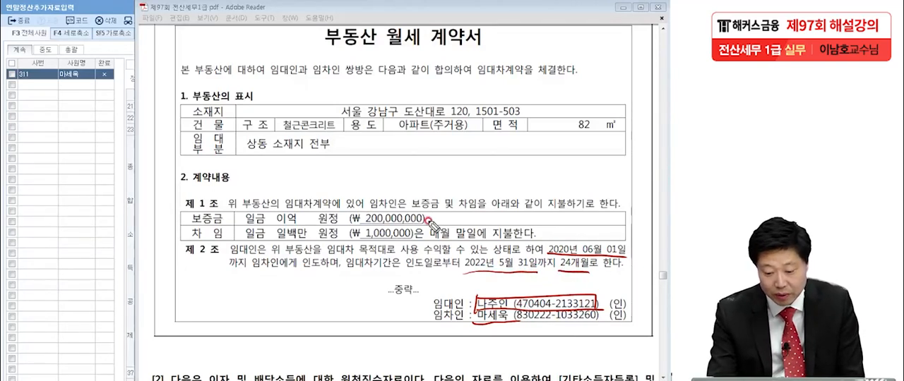
{"action": "left_click_drag", "start_coordinate": [354, 241], "coordinate": [413, 240]}
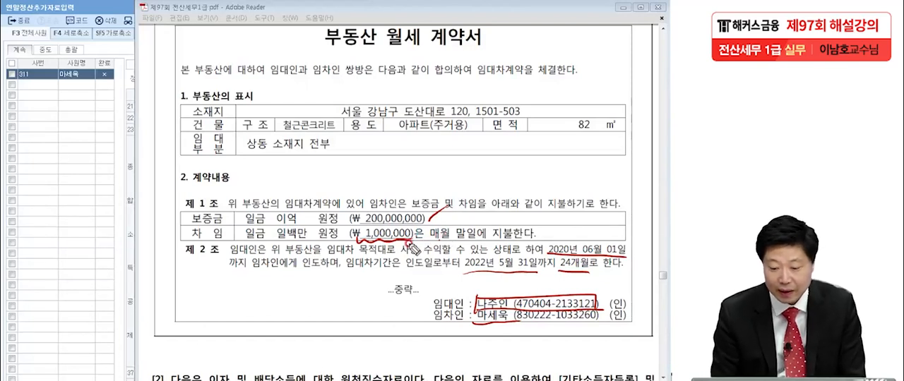
{"action": "mouse_move", "coordinate": [422, 140]}
{"action": "left_mouse_down"}
{"action": "mouse_move", "coordinate": [427, 127]}
{"action": "mouse_move", "coordinate": [415, 161]}
{"action": "left_mouse_up"}
{"action": "mouse_move", "coordinate": [592, 117]}
{"action": "left_mouse_down"}
{"action": "mouse_move", "coordinate": [593, 138]}
{"action": "mouse_move", "coordinate": [577, 161]}
{"action": "left_mouse_up"}
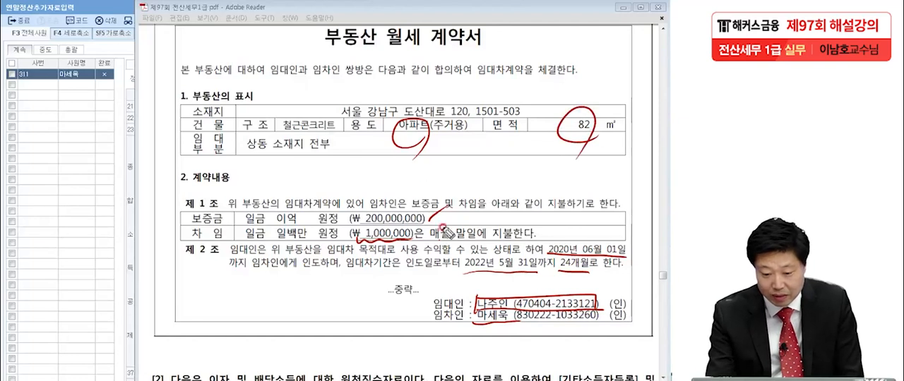
{"action": "mouse_move", "coordinate": [514, 107]}
{"action": "left_mouse_down"}
{"action": "mouse_move", "coordinate": [374, 118]}
{"action": "mouse_move", "coordinate": [526, 88]}
{"action": "mouse_move", "coordinate": [545, 122]}
{"action": "left_mouse_up"}
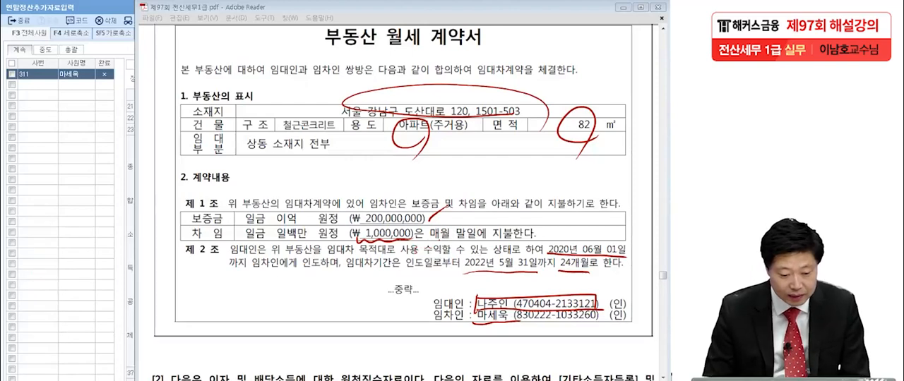
{"action": "key", "text": "Escape"}
Step: In KcLep's 월세액 세액공제 명세, enter the landlord's name and resident registration number in the first row
{"action": "left_click", "coordinate": [42, 184]}
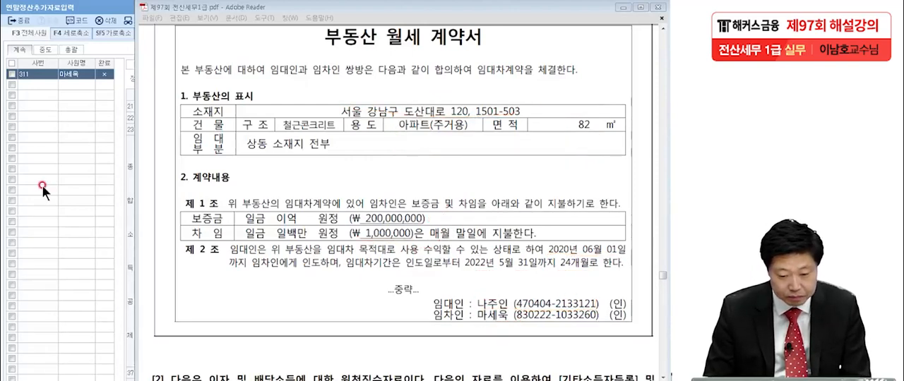
{"action": "left_click", "coordinate": [71, 185]}
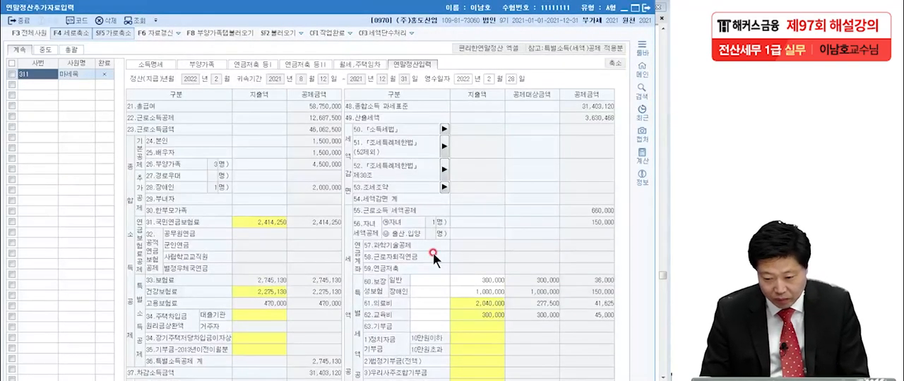
{"action": "left_click", "coordinate": [363, 63]}
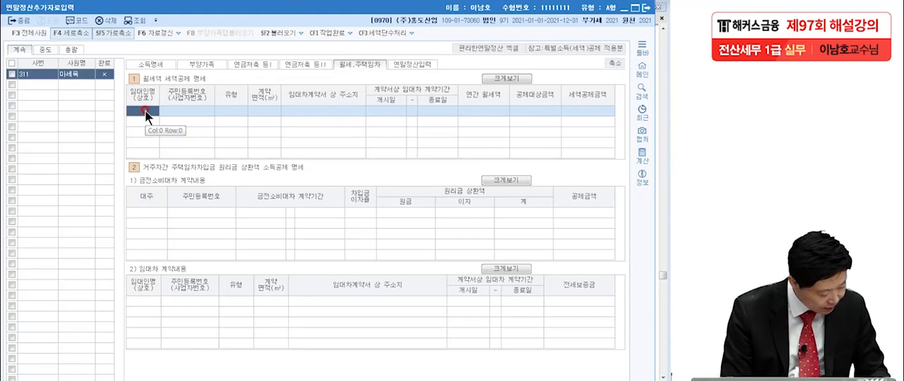
{"action": "type", "text": "나주"}
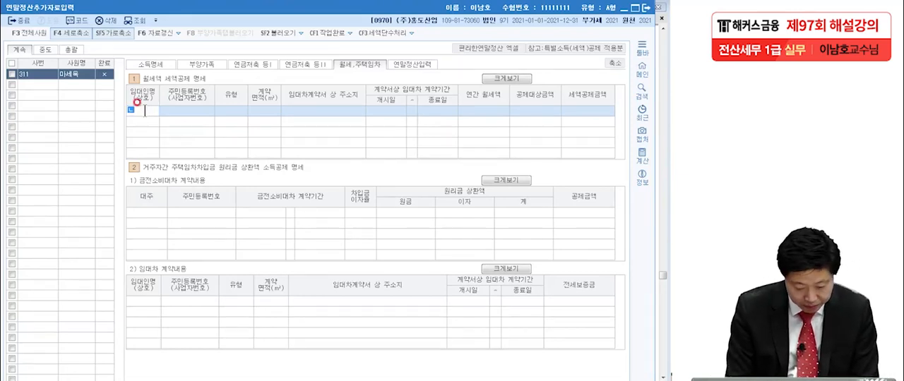
{"action": "key", "text": "Return"}
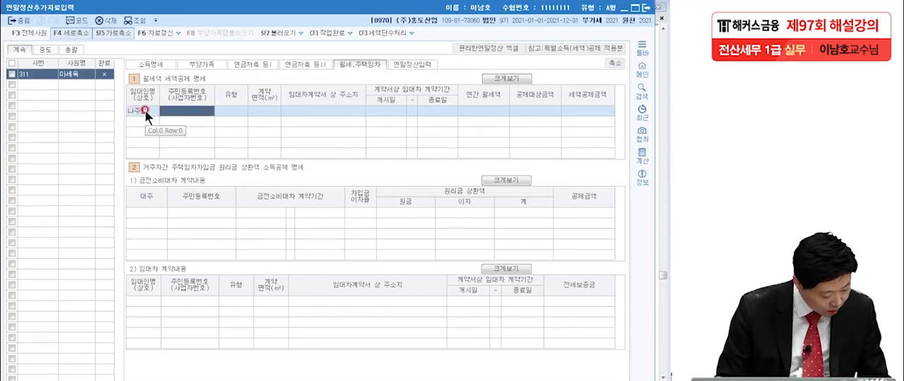
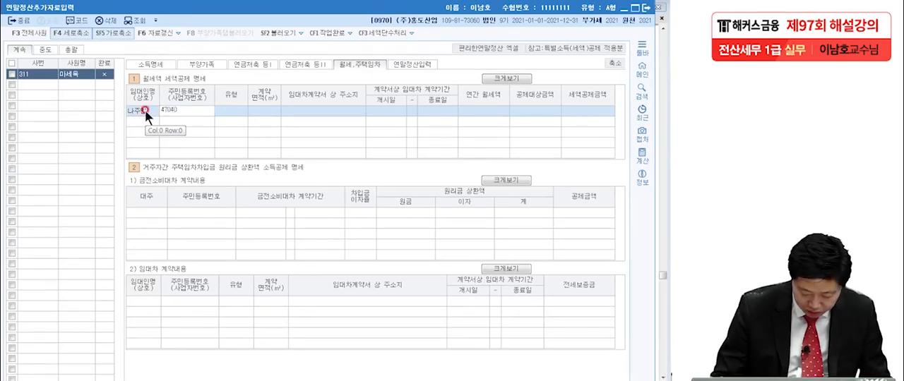
{"action": "key", "text": "Return"}
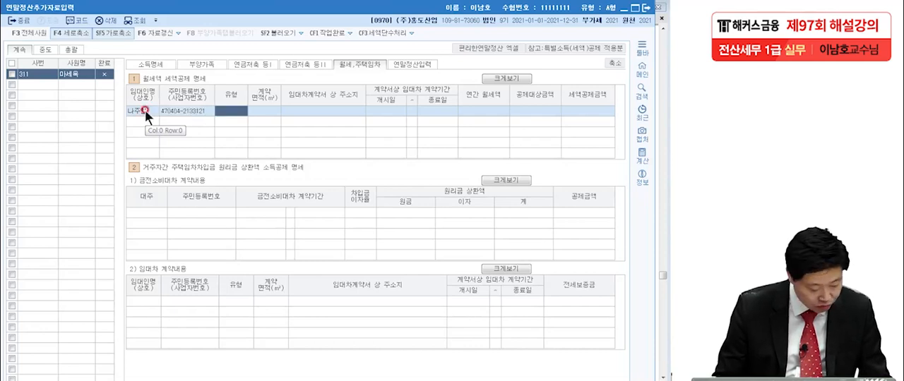
Step: Set the rental row's 유형 to 아파트 and its 계약면적 to 82 ㎡
{"action": "key", "text": "F2"}
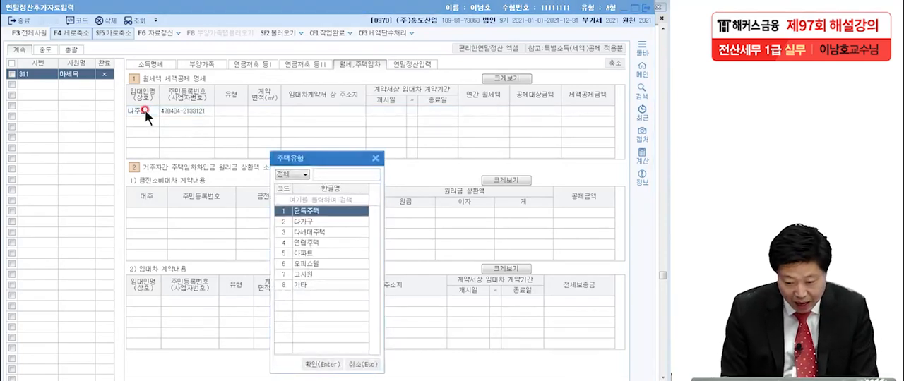
{"action": "double_click", "coordinate": [325, 252]}
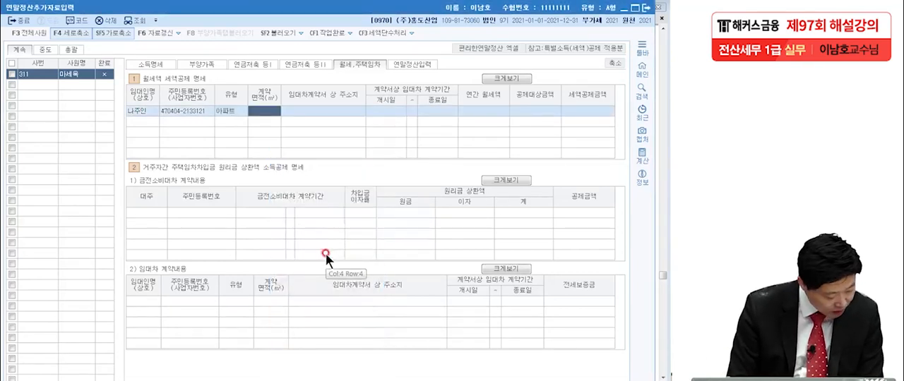
{"action": "type", "text": "82"}
{"action": "key", "text": "Return"}
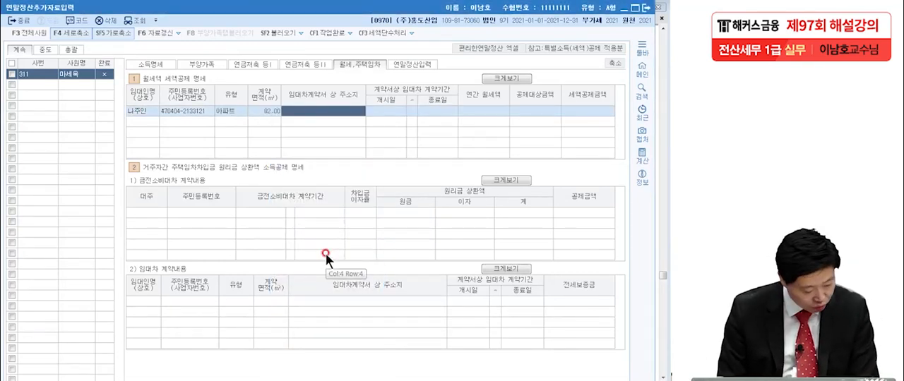
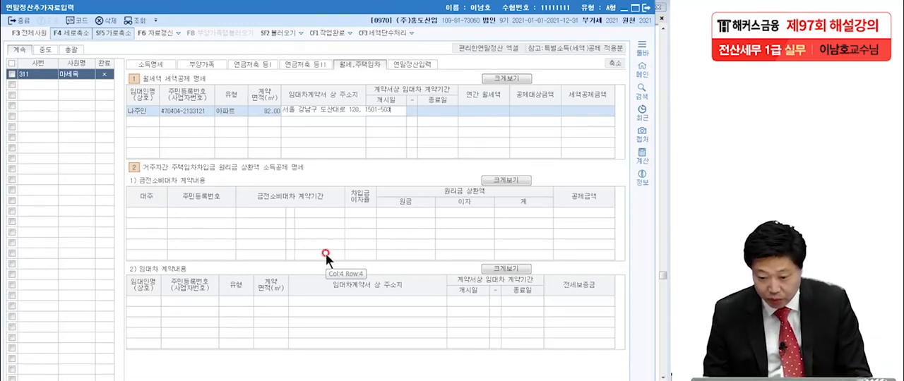
Step: Set the rental row's 임대차 계약기간 from 2020-06-01 to 2022-05-31
{"action": "key", "text": "Return"}
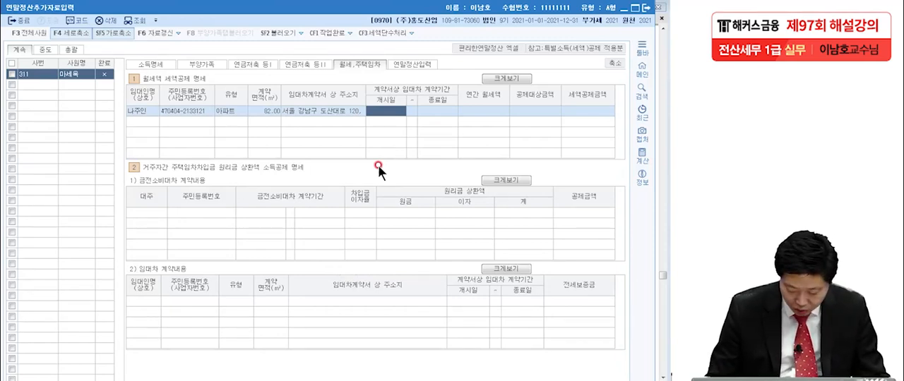
{"action": "type", "text": "2020-06-01"}
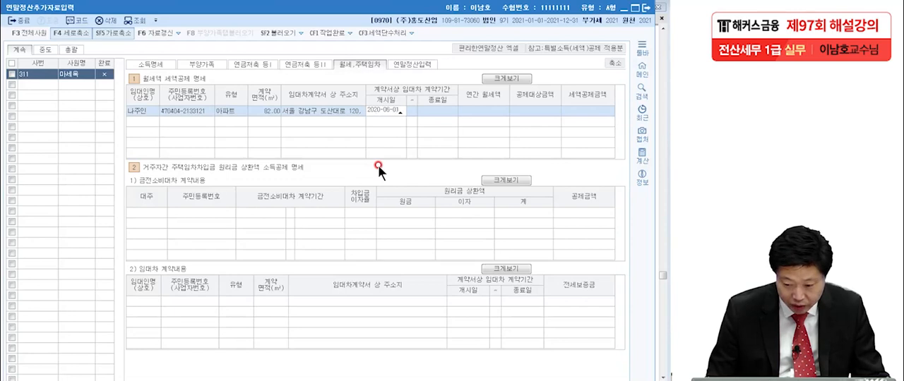
{"action": "key", "text": "Return"}
{"action": "type", "text": "2022-0"}
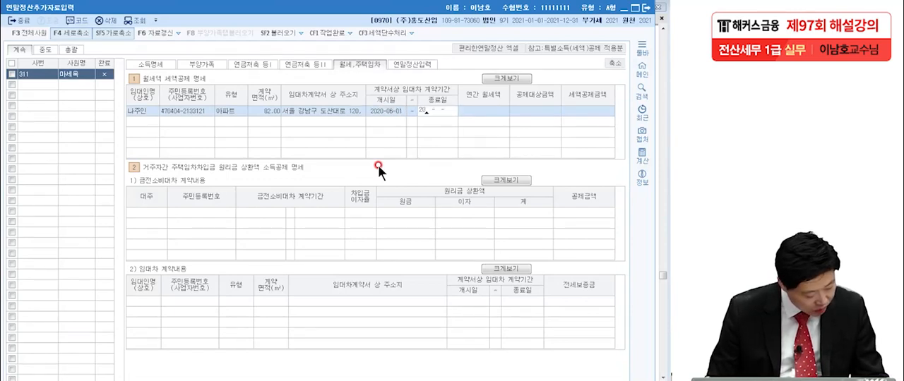
{"action": "type", "text": "5-31"}
{"action": "key", "text": "Return"}
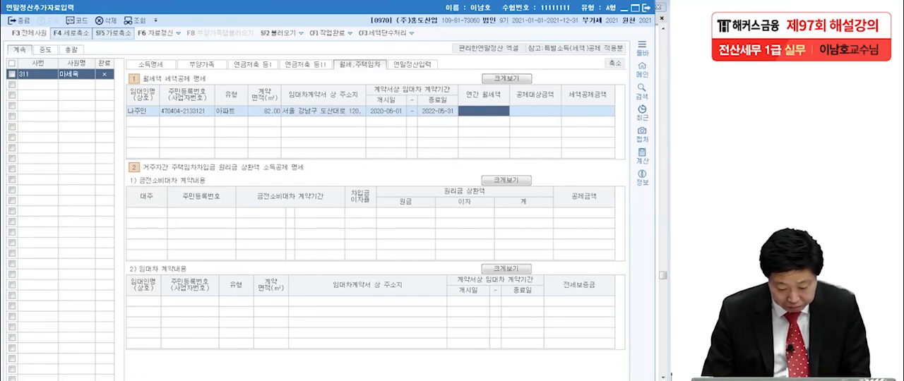
Step: Check the monthly rent in the PDF lease contract and enter 12,000,000 as the rental row's 연간 월세액 in KcLep
{"action": "key", "text": "alt+Tab"}
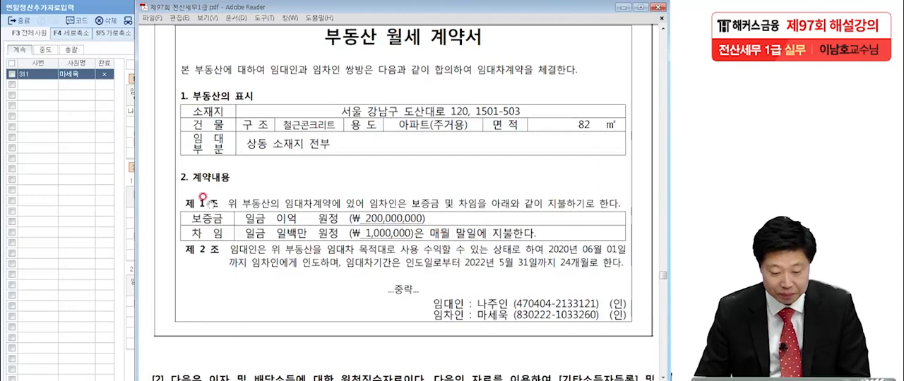
{"action": "left_click", "coordinate": [81, 159]}
{"action": "left_click", "coordinate": [472, 110]}
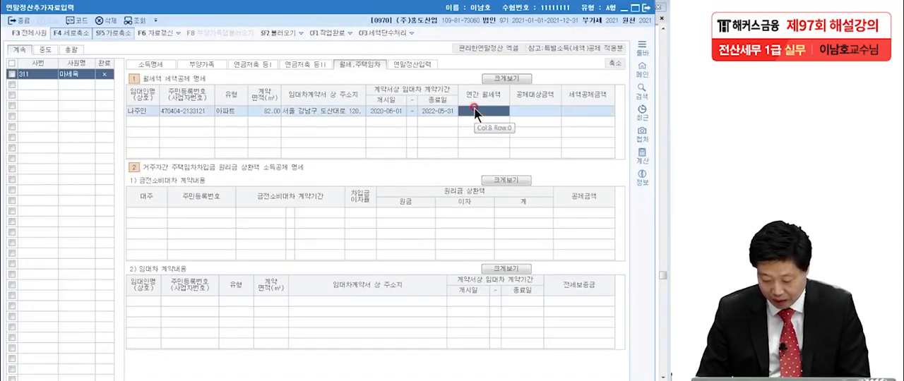
{"action": "type", "text": "12,000,000"}
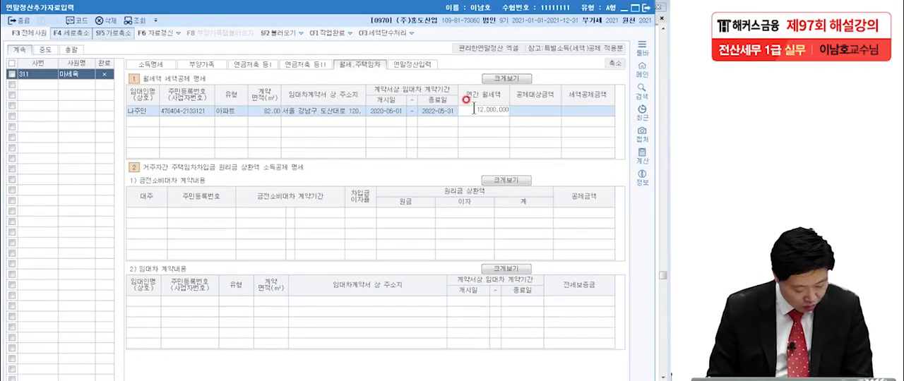
{"action": "key", "text": "Return"}
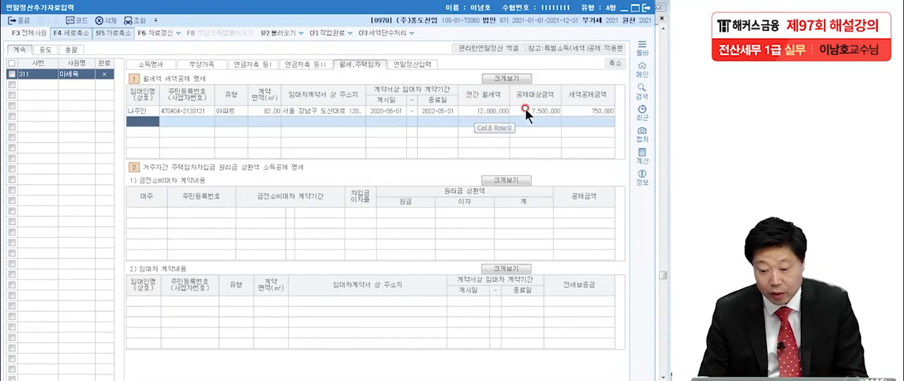
Step: Review the 월세액 deduction and final tax figures in 연말정산입력, and close 연말정산추가자료입력
{"action": "left_click", "coordinate": [412, 64]}
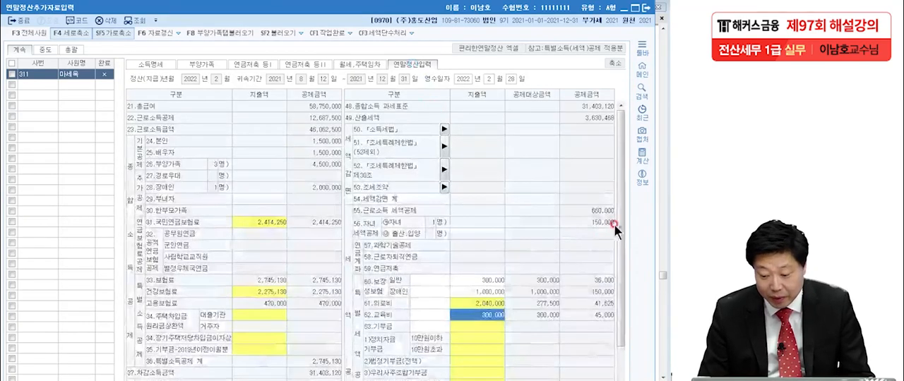
{"action": "left_click_drag", "start_coordinate": [621, 224], "coordinate": [618, 284]}
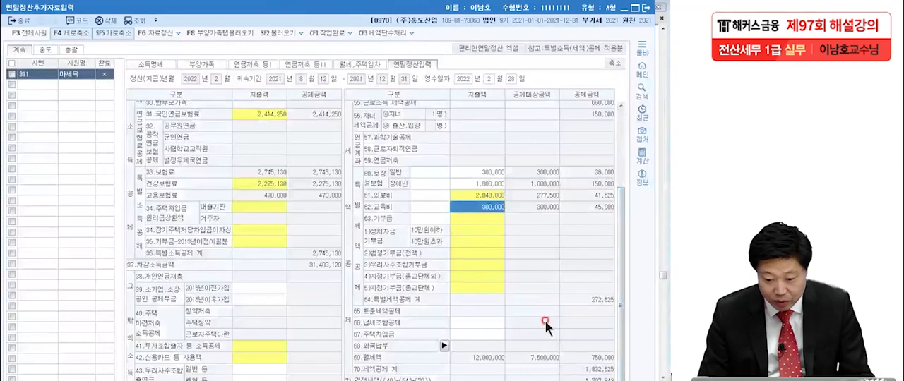
{"action": "left_click", "coordinate": [614, 63]}
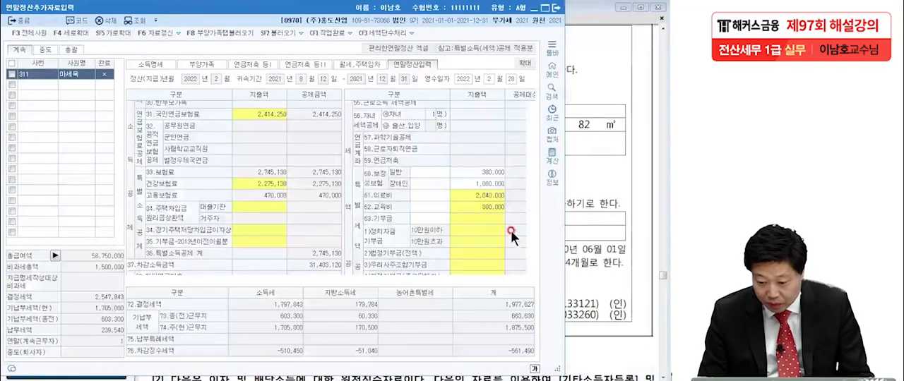
{"action": "left_click", "coordinate": [471, 205]}
{"action": "scroll", "coordinate": [474, 261], "scroll_direction": "down", "scroll_amount": 3}
{"action": "left_click_drag", "start_coordinate": [427, 279], "coordinate": [522, 280]}
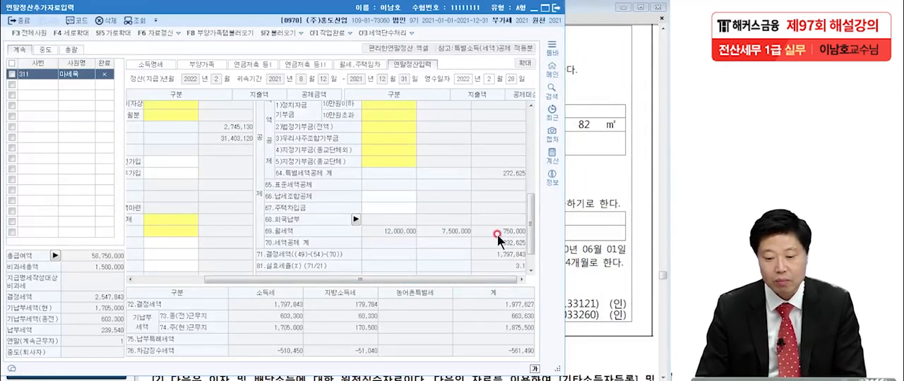
{"action": "left_click", "coordinate": [555, 9]}
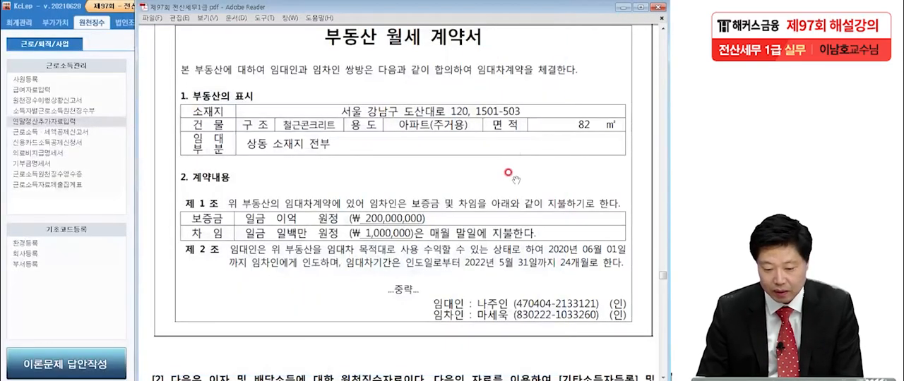
Step: Go to question [2] in the exam PDF and mark the two income recipients, their 소득구분 and the required entry menus
{"action": "scroll", "coordinate": [484, 206], "scroll_direction": "down", "scroll_amount": 12}
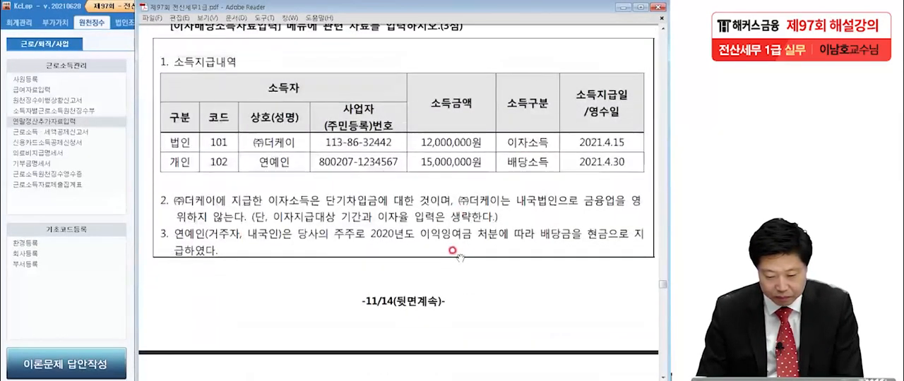
{"action": "scroll", "coordinate": [452, 252], "scroll_direction": "up", "scroll_amount": 6}
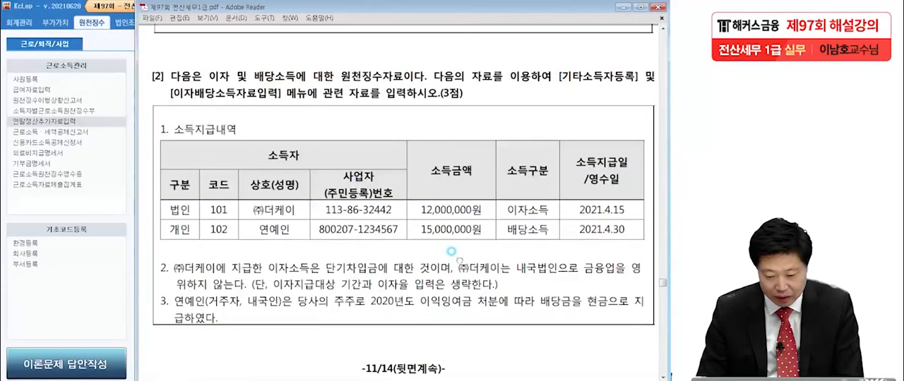
{"action": "scroll", "coordinate": [448, 227], "scroll_direction": "down", "scroll_amount": 1}
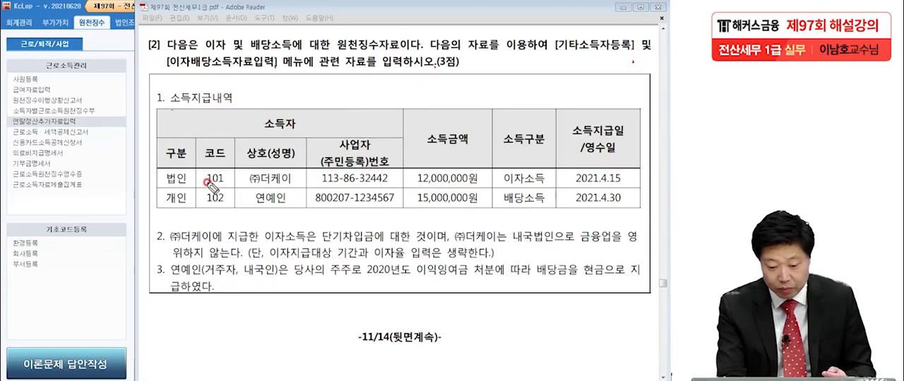
{"action": "left_click", "coordinate": [295, 185]}
{"action": "left_click_drag", "start_coordinate": [510, 192], "coordinate": [546, 188]}
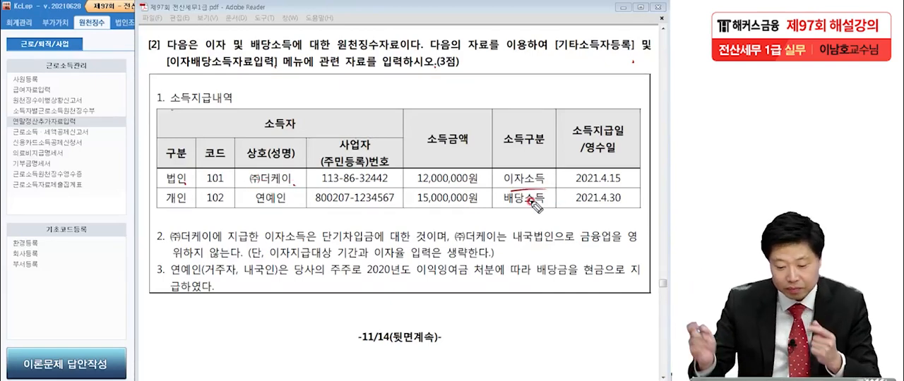
{"action": "left_click", "coordinate": [291, 201]}
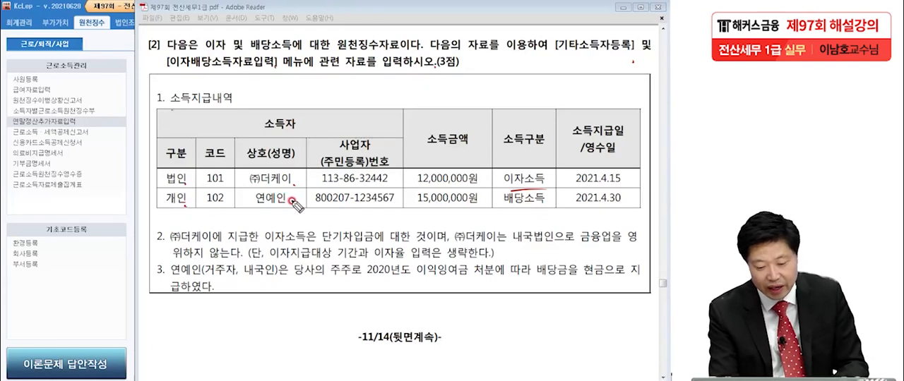
{"action": "left_click_drag", "start_coordinate": [504, 208], "coordinate": [551, 205]}
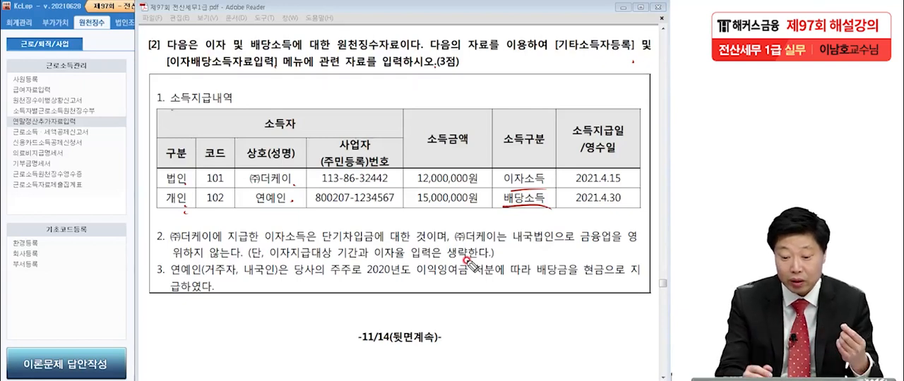
{"action": "left_click_drag", "start_coordinate": [170, 76], "coordinate": [257, 75]}
{"action": "mouse_move", "coordinate": [537, 59]}
{"action": "left_mouse_down"}
{"action": "mouse_move", "coordinate": [597, 55]}
{"action": "mouse_move", "coordinate": [623, 65]}
{"action": "left_mouse_up"}
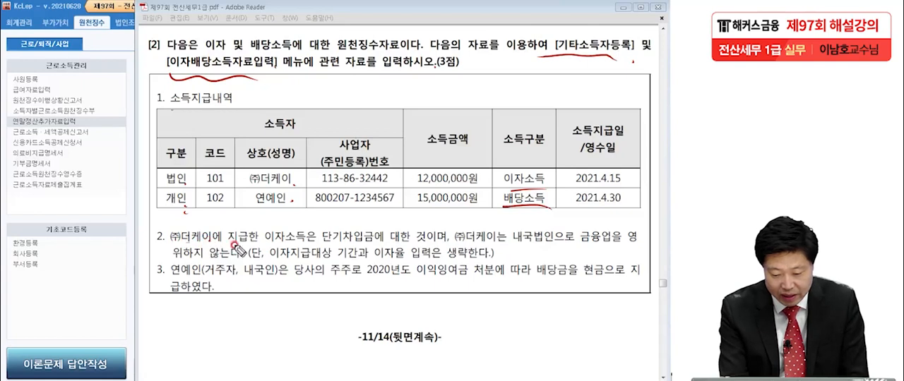
Step: Mark note 2's 단기차입금, 내국법인 and 금융업 conditions and the 12,000,000원 interest income in the table
{"action": "left_click_drag", "start_coordinate": [300, 252], "coordinate": [431, 242]}
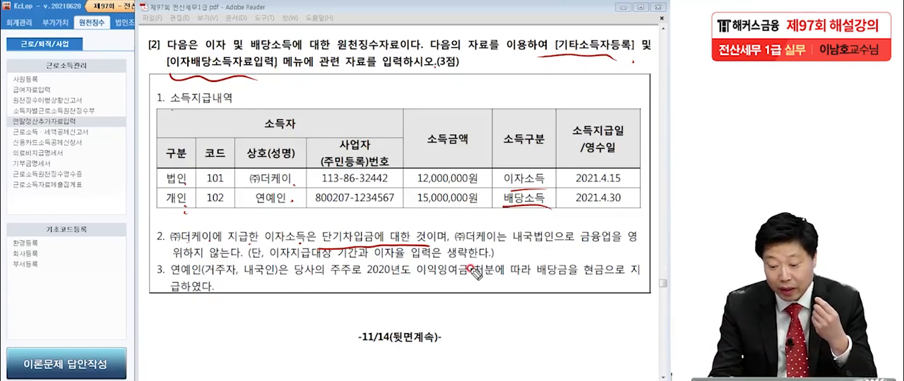
{"action": "left_click_drag", "start_coordinate": [409, 191], "coordinate": [475, 189]}
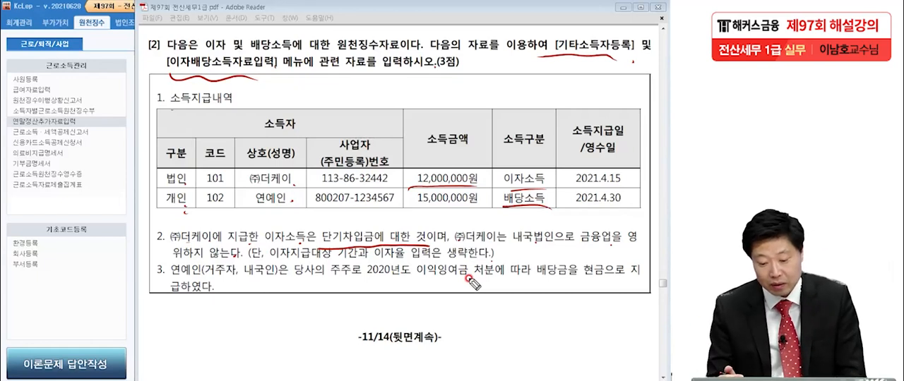
{"action": "left_click_drag", "start_coordinate": [580, 239], "coordinate": [621, 248]}
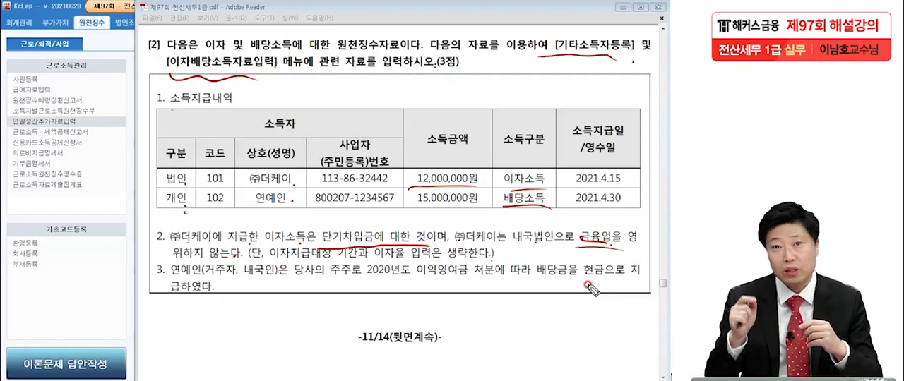
{"action": "left_click_drag", "start_coordinate": [534, 241], "coordinate": [506, 252]}
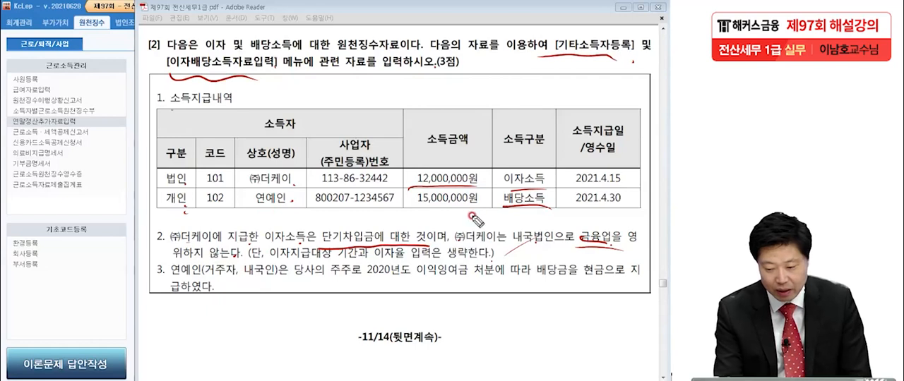
Step: Mark note 3's resident shareholder, 2020년도 이익잉여금 처분 and cash dividend payment, and clear the annotations
{"action": "left_click_drag", "start_coordinate": [172, 276], "coordinate": [267, 273]}
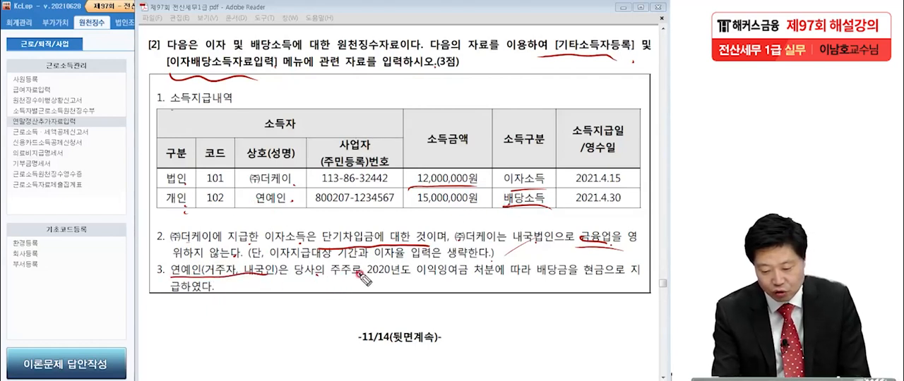
{"action": "left_click_drag", "start_coordinate": [358, 276], "coordinate": [610, 281]}
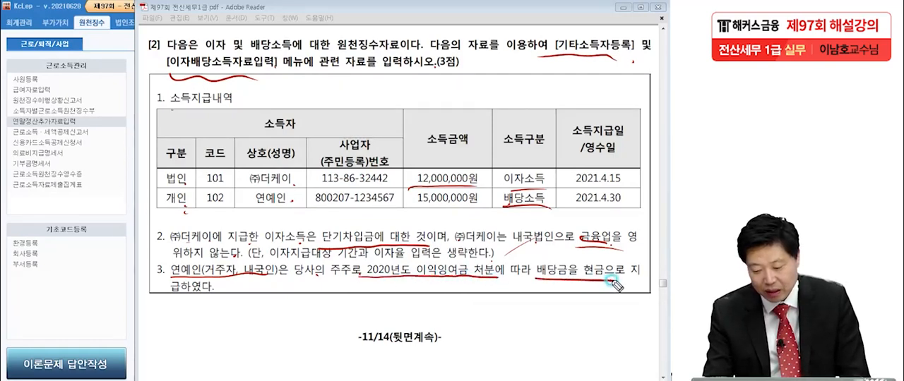
{"action": "left_click_drag", "start_coordinate": [164, 299], "coordinate": [216, 305]}
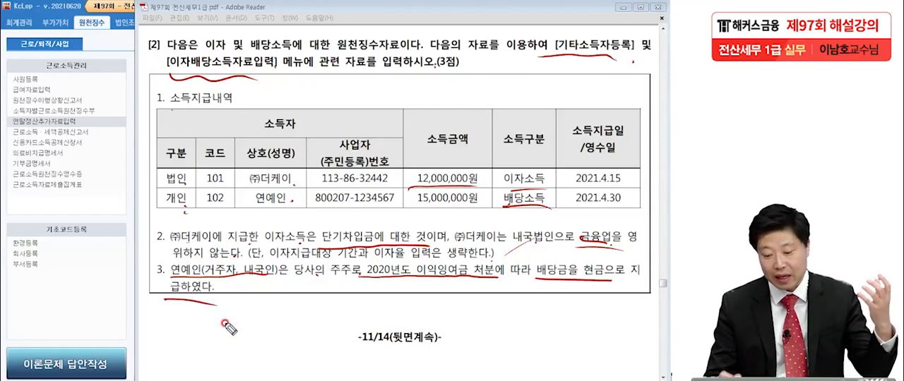
{"action": "mouse_move", "coordinate": [397, 276]}
{"action": "left_mouse_down"}
{"action": "mouse_move", "coordinate": [405, 261]}
{"action": "mouse_move", "coordinate": [400, 285]}
{"action": "left_mouse_up"}
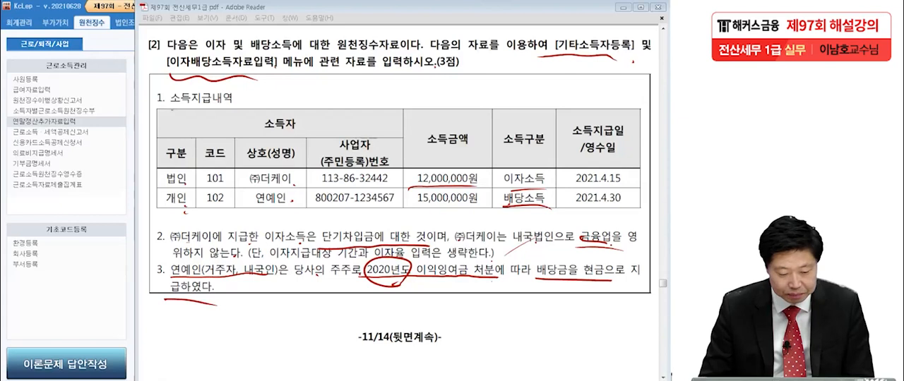
{"action": "key", "text": "Escape"}
{"action": "key", "text": "ctrl+z"}
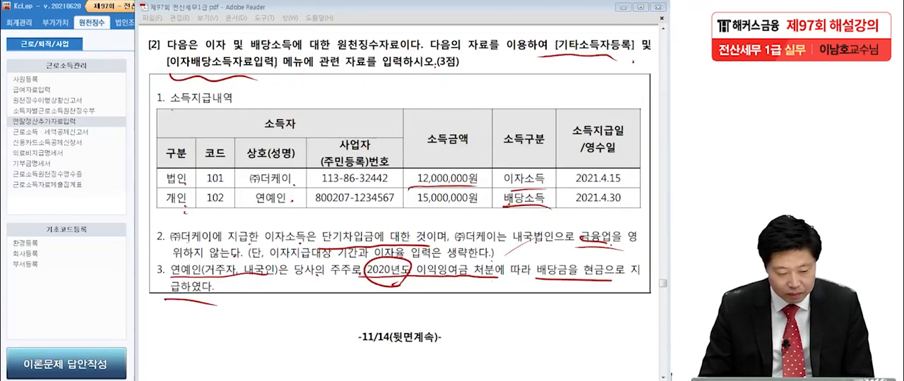
{"action": "key", "text": "Escape"}
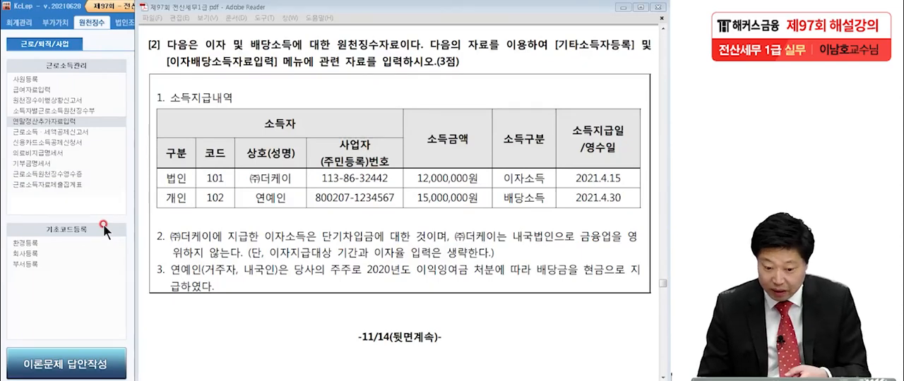
Step: Open 기타소득자등록 in KcLep and add the income recipient (주)더케이 with code 101
{"action": "left_click", "coordinate": [85, 298]}
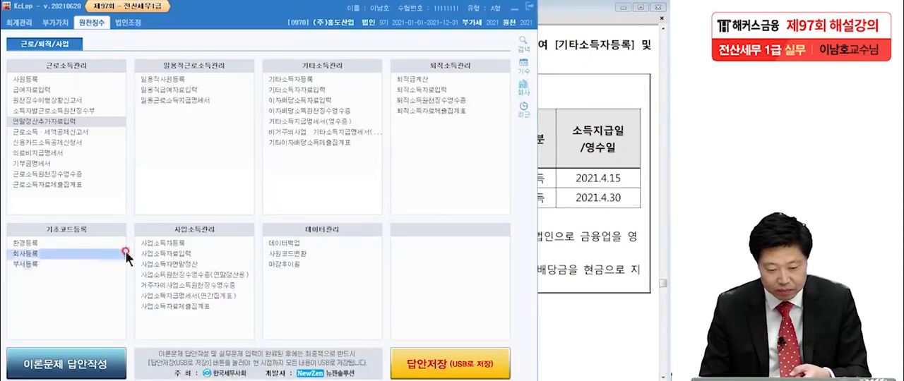
{"action": "left_click", "coordinate": [281, 80]}
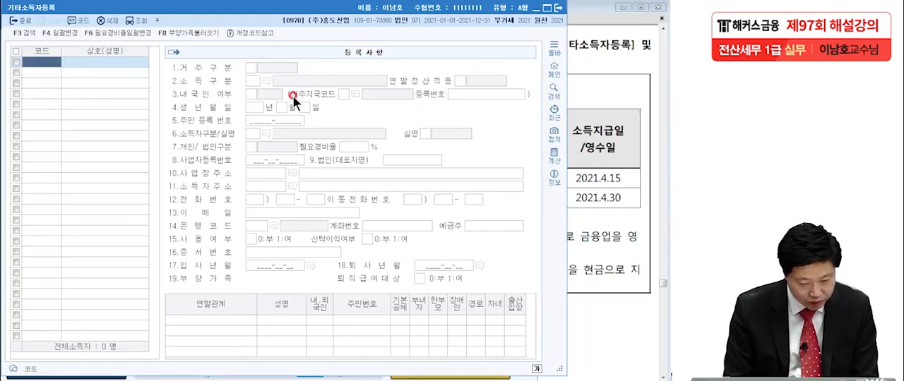
{"action": "type", "text": "00101"}
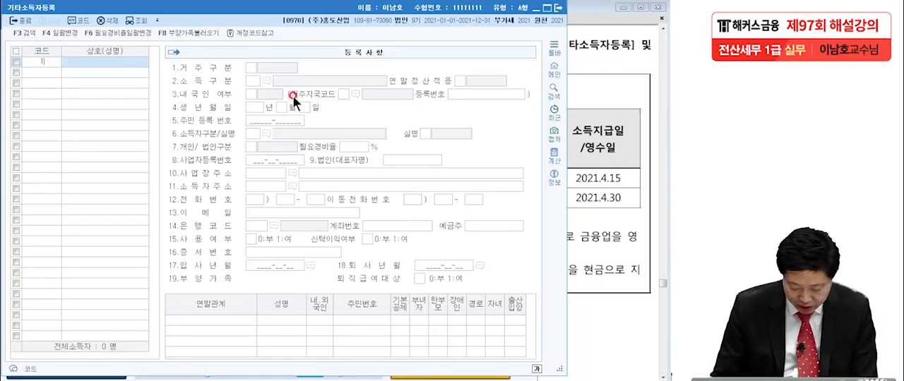
{"action": "key", "text": "Return"}
{"action": "type", "text": "("}
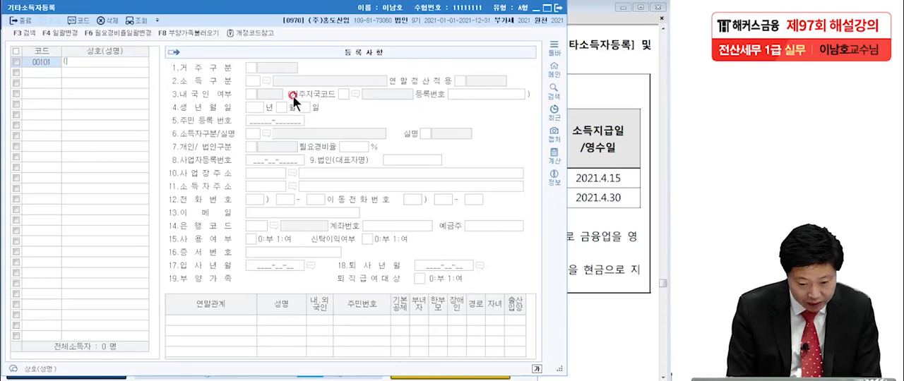
{"action": "type", "text": "주)ㄷㅓ케이"}
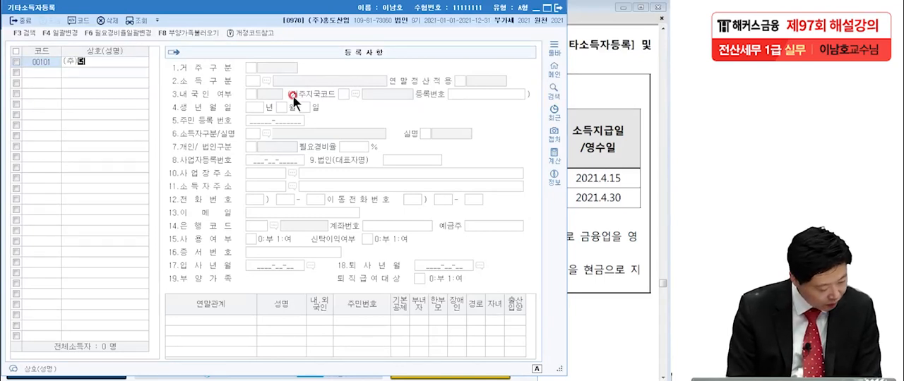
{"action": "key", "text": "Return"}
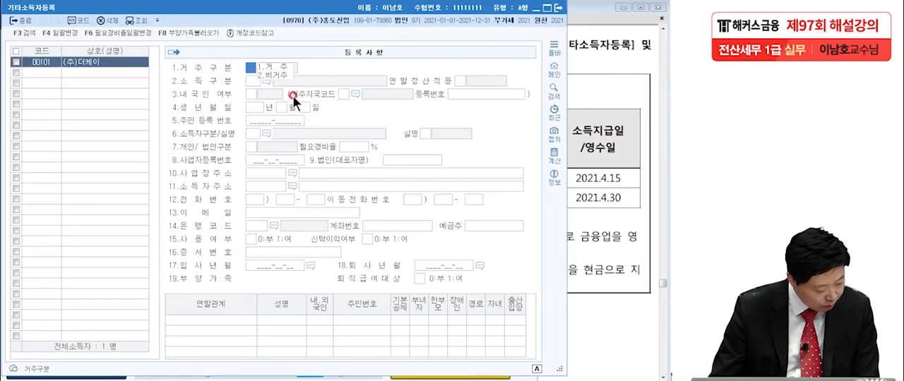
Step: Set (주)더케이 to 거주, with 소득구분 122 비영업대금의 이익 and 내국인
{"action": "left_click", "coordinate": [589, 174]}
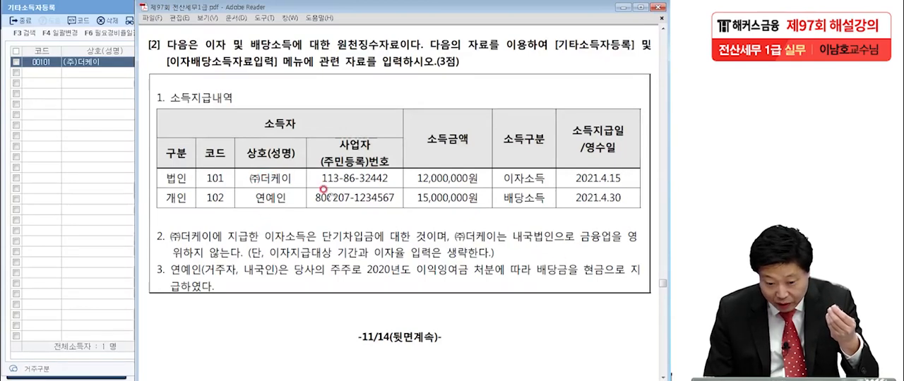
{"action": "left_click", "coordinate": [110, 155]}
{"action": "left_click", "coordinate": [274, 65]}
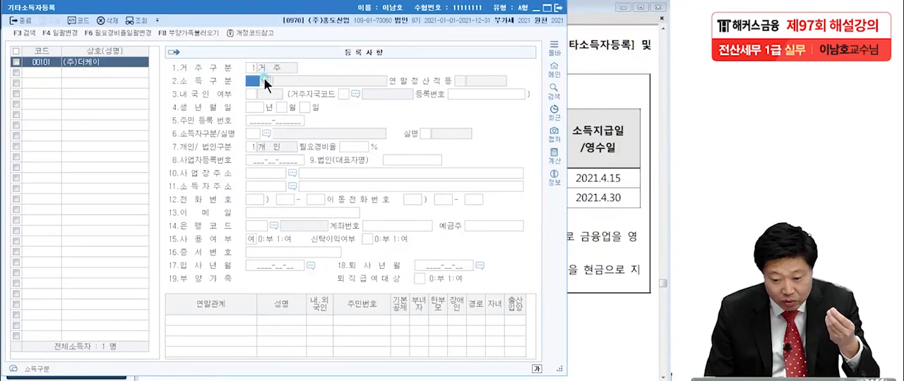
{"action": "left_click", "coordinate": [265, 78]}
{"action": "type", "text": "비영"}
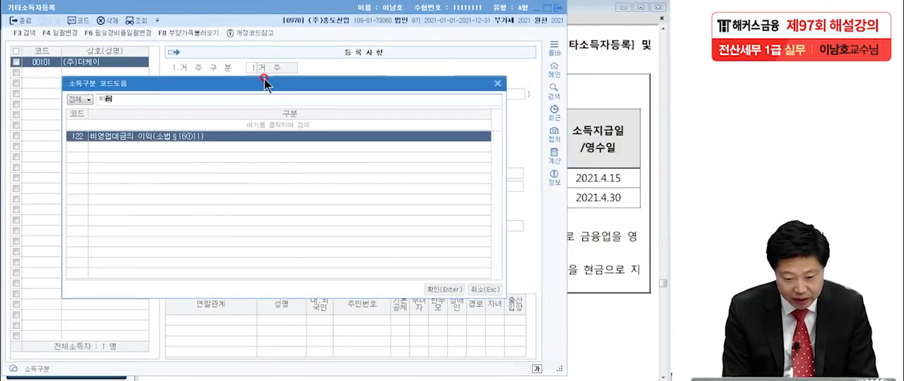
{"action": "key", "text": "Return"}
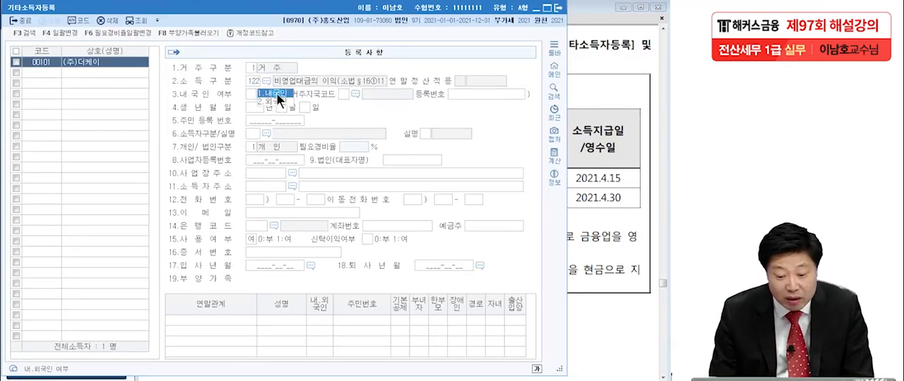
{"action": "left_click", "coordinate": [276, 93]}
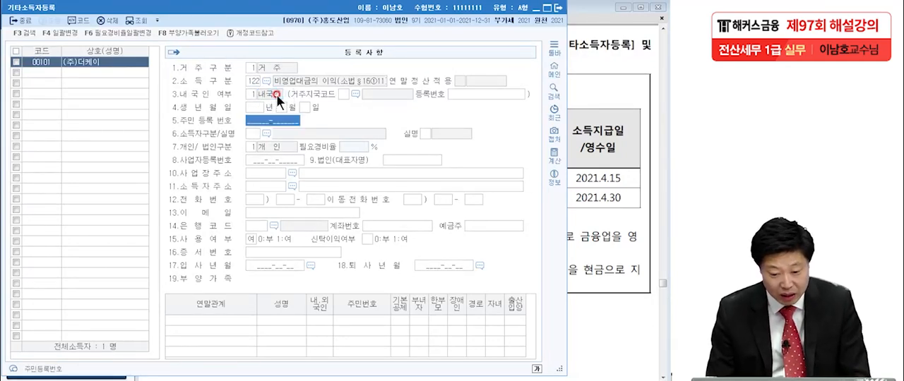
Step: Set (주)더케이's 소득자구분 to 211 내/외국인사업자등록번호 with 실명, and its 개인/법인구분 to 법인
{"action": "left_click", "coordinate": [262, 134]}
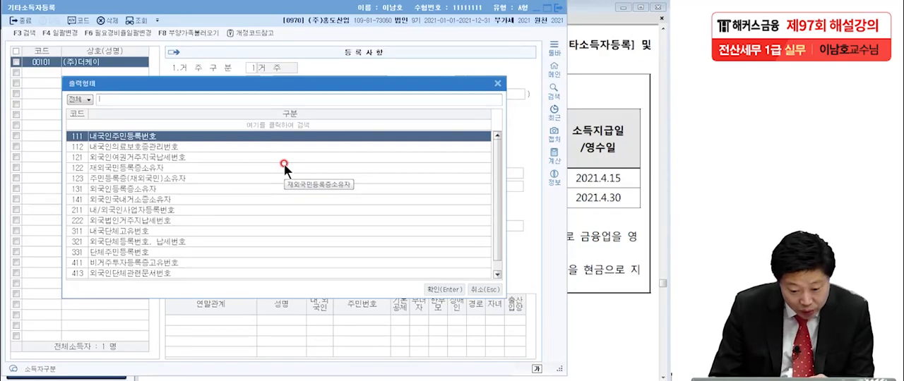
{"action": "left_click", "coordinate": [144, 207]}
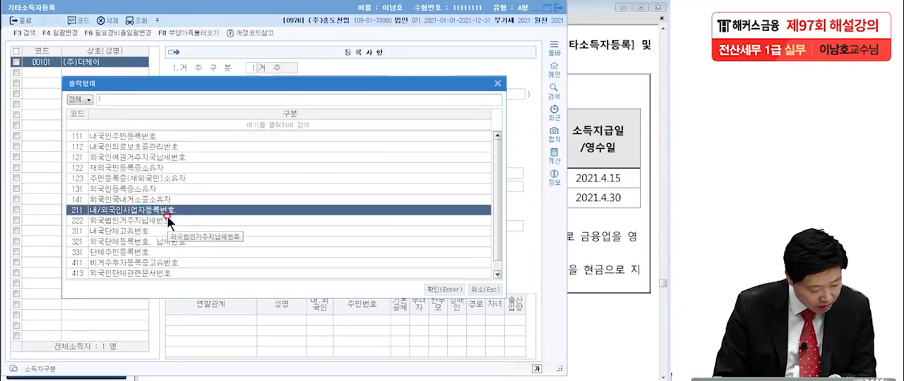
{"action": "double_click", "coordinate": [167, 215]}
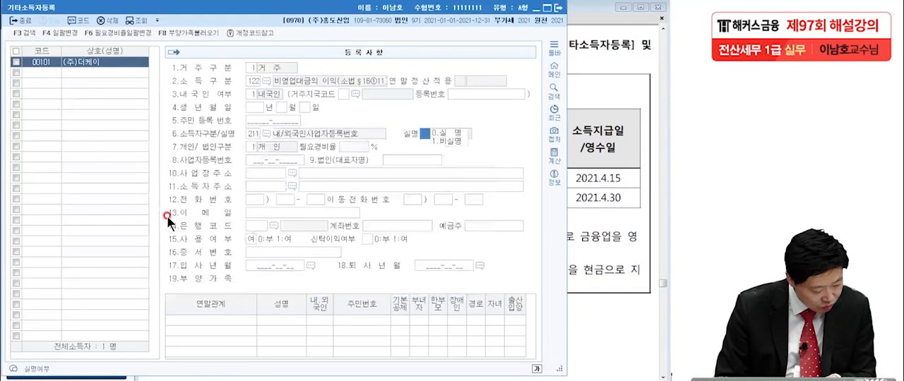
{"action": "left_click", "coordinate": [436, 132]}
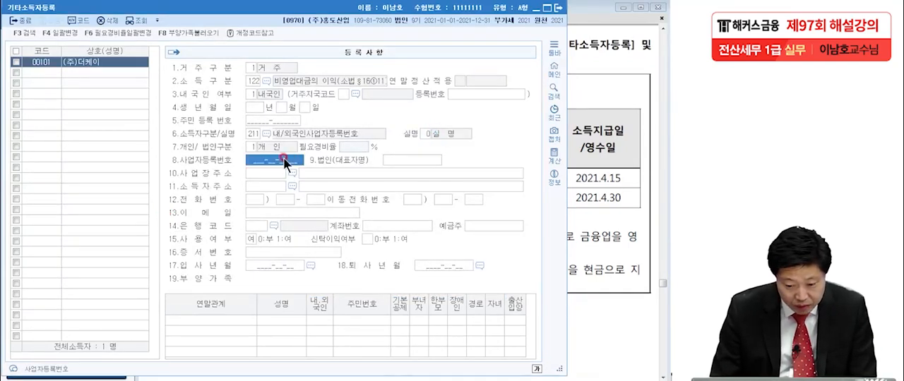
{"action": "left_click", "coordinate": [252, 149]}
{"action": "left_click", "coordinate": [265, 152]}
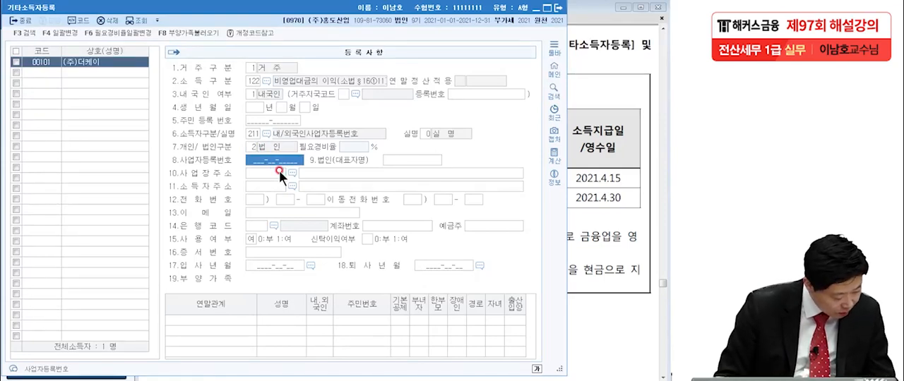
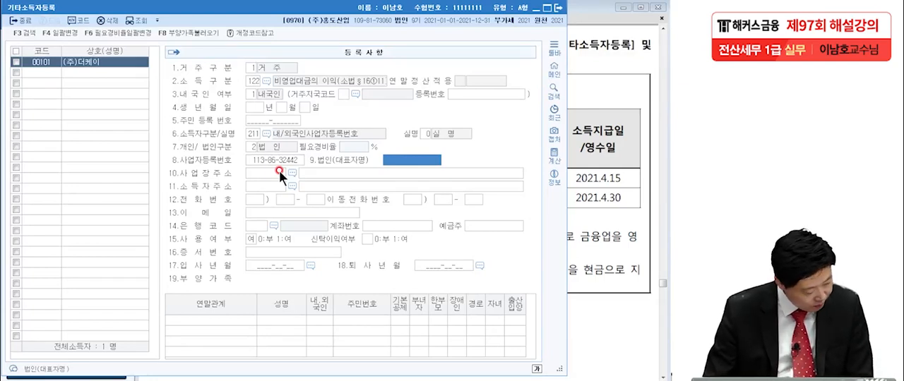
Step: Enter (주)더케이's business registration number from the exam table in 사업자등록번호
{"action": "left_click", "coordinate": [337, 172]}
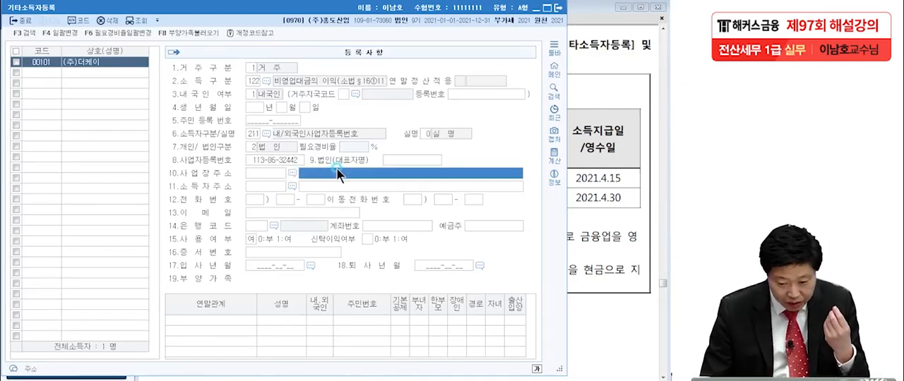
Step: Add the individual dividend recipient with code 102 and enter the person's name from the exam table
{"action": "left_click", "coordinate": [43, 70]}
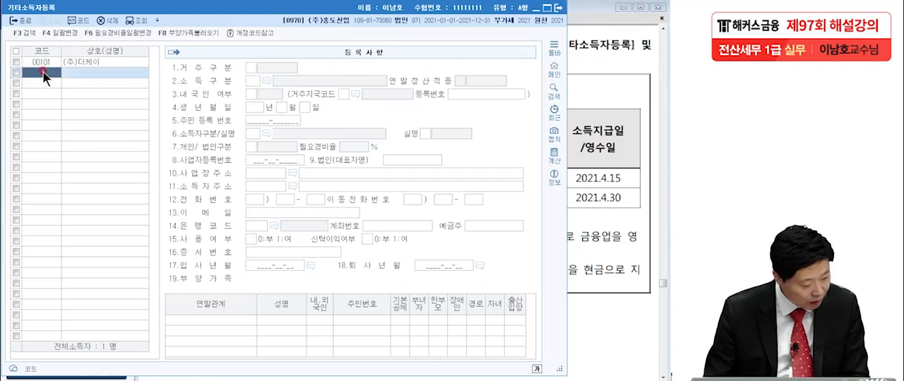
{"action": "type", "text": "00102"}
{"action": "key", "text": "Return"}
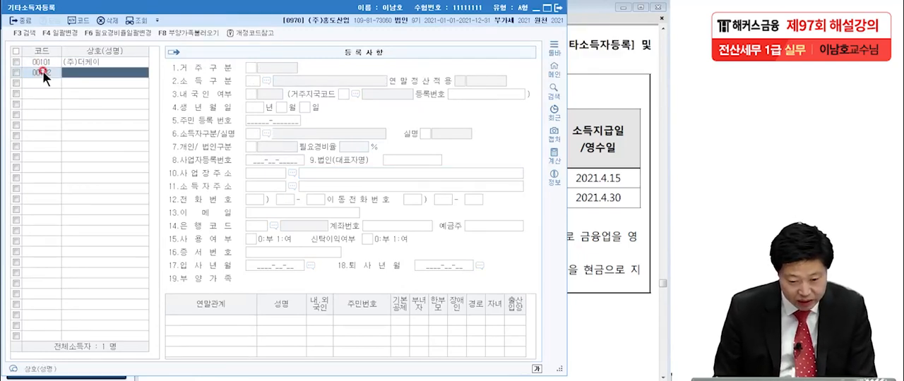
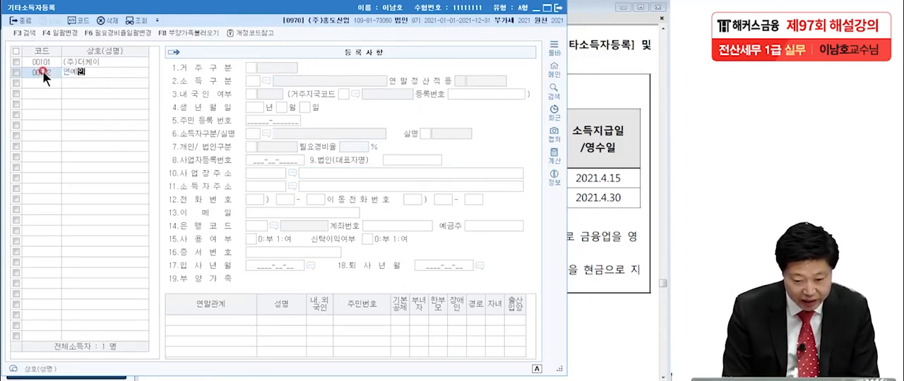
{"action": "key", "text": "Return"}
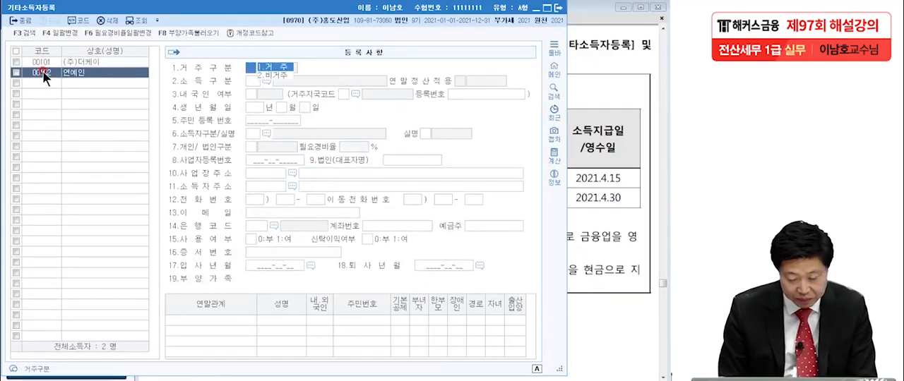
Step: Set recipient 102 to 거주, with 소득구분 251 내국법인 배당·분배금, 건설이자의 배당 and 내국인
{"action": "left_click", "coordinate": [273, 66]}
{"action": "left_click", "coordinate": [267, 79]}
{"action": "type", "text": "배당"}
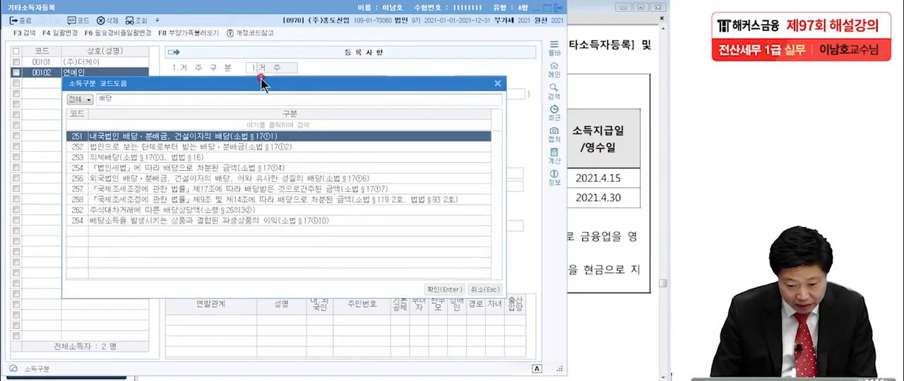
{"action": "double_click", "coordinate": [160, 138]}
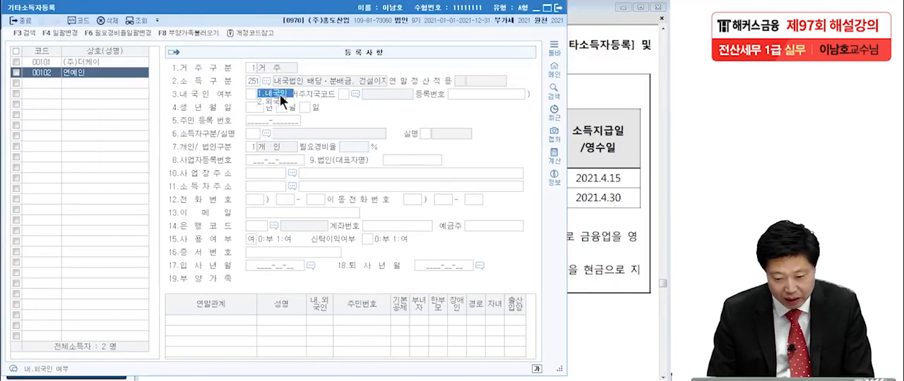
{"action": "left_click", "coordinate": [280, 95]}
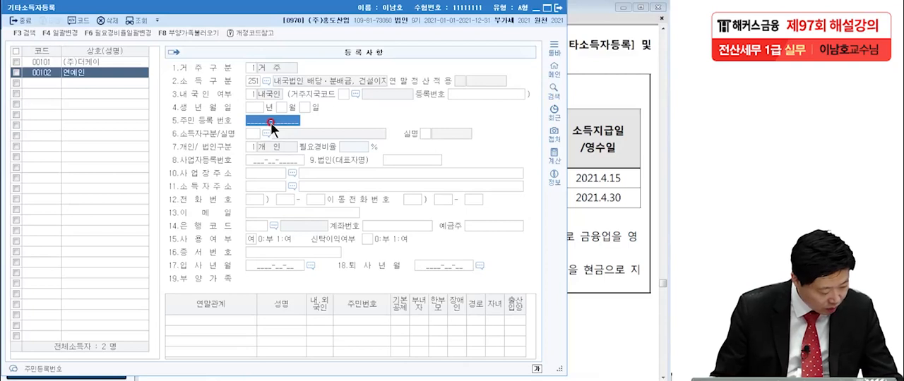
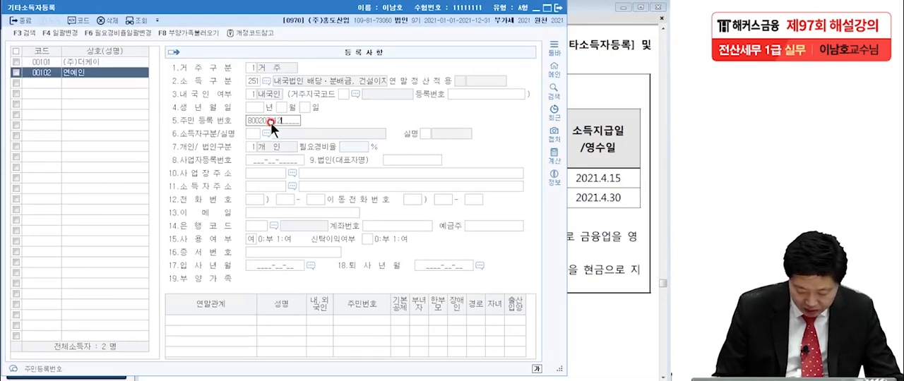
Step: Enter recipient 102's resident registration number in 주민등록번호
{"action": "key", "text": "Return"}
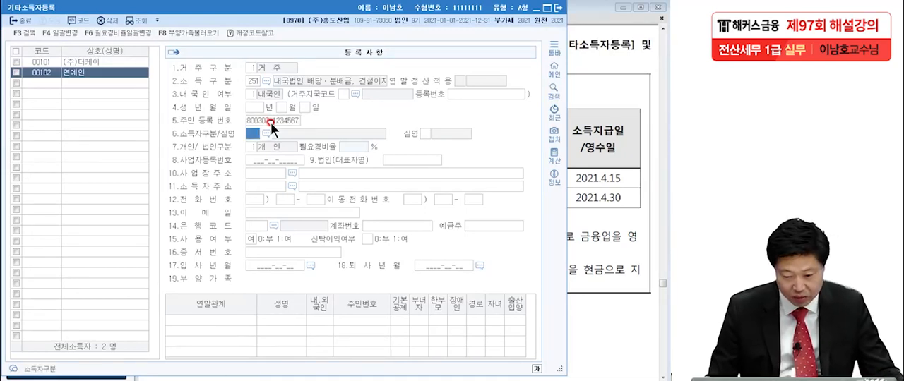
Step: Set recipient 102's 소득자구분 to 111 내국인주민등록번호 with 실명, and close 기타소득자등록
{"action": "left_click", "coordinate": [266, 131]}
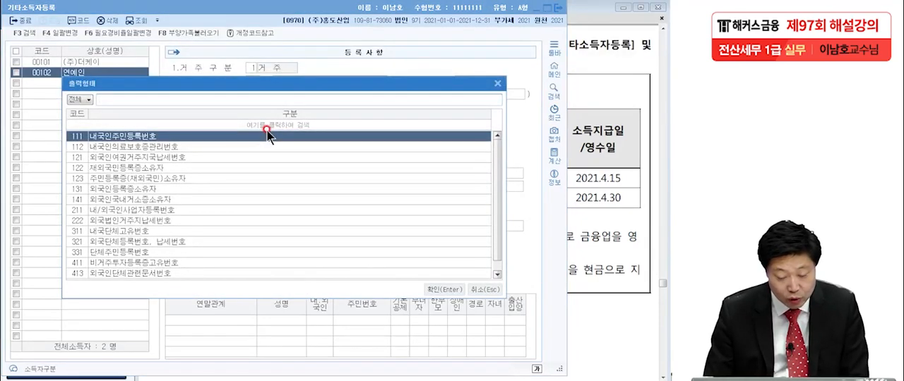
{"action": "key", "text": "Return"}
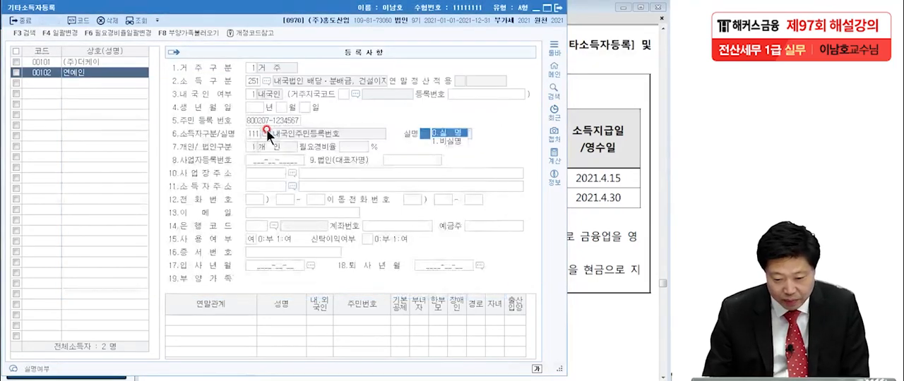
{"action": "left_click", "coordinate": [437, 134]}
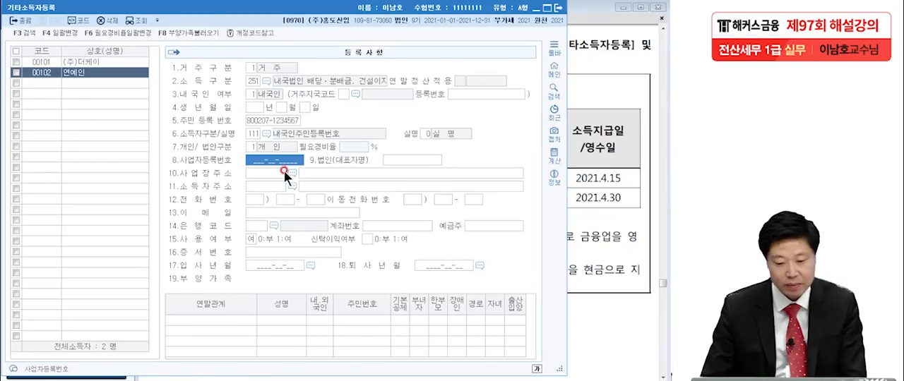
{"action": "left_click", "coordinate": [100, 83]}
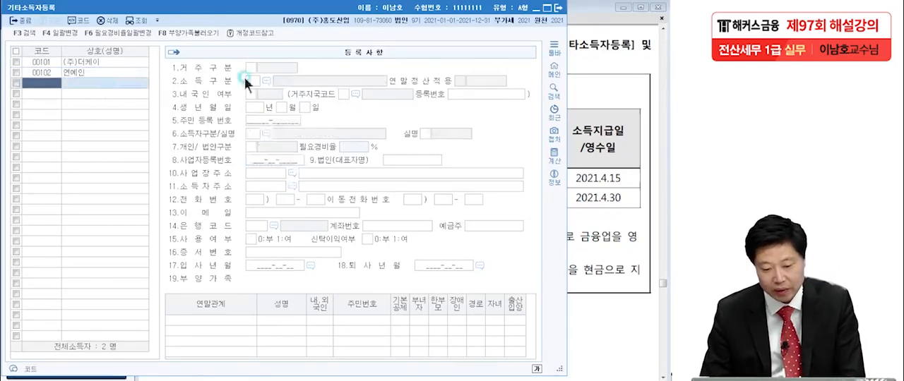
{"action": "left_click", "coordinate": [557, 8]}
{"action": "left_click", "coordinate": [65, 315]}
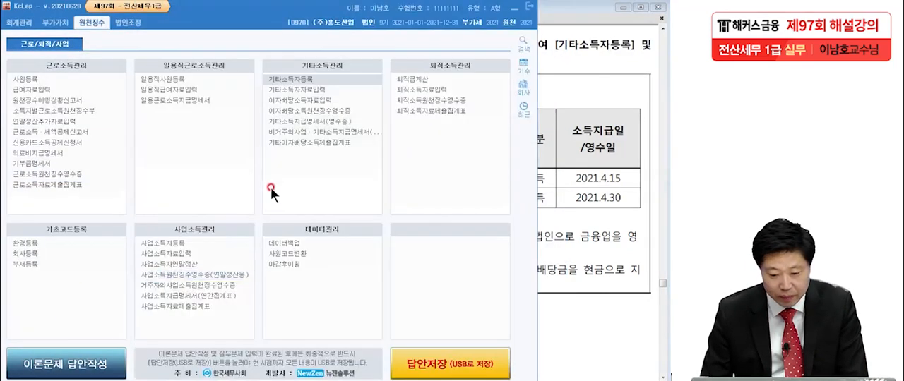
Step: Open 이자배당소득자료입력 and set 지급년월일 to 2021-04-15
{"action": "left_click", "coordinate": [290, 101]}
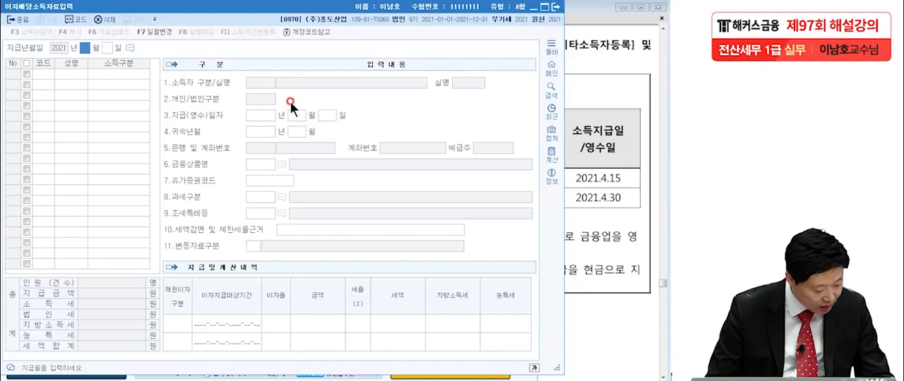
{"action": "type", "text": "04"}
{"action": "key", "text": "Return"}
{"action": "type", "text": "15"}
{"action": "key", "text": "Return"}
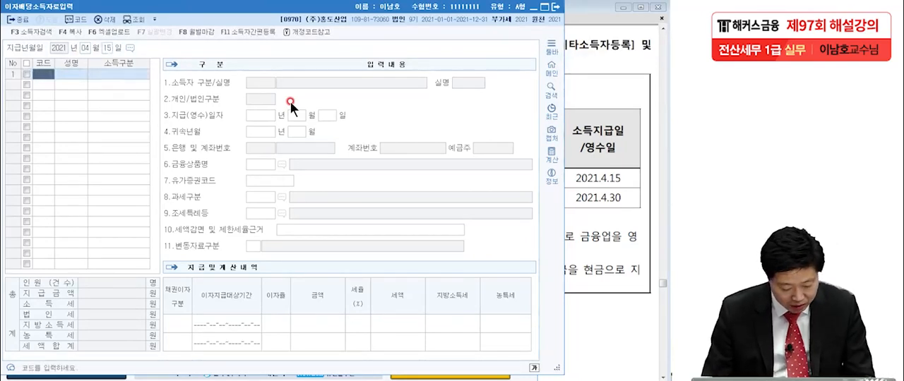
Step: Add recipient 101 (주)더케이 to the 2021-04-15 payment list and check its 지급(영수)일자 and 귀속년월
{"action": "key", "text": "F2"}
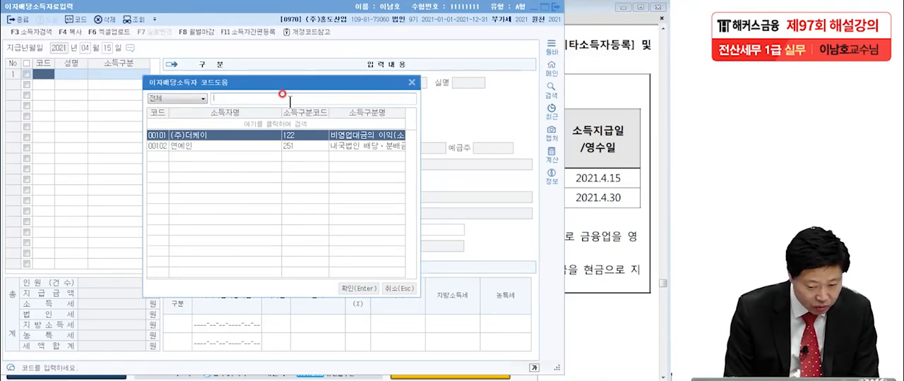
{"action": "double_click", "coordinate": [219, 135]}
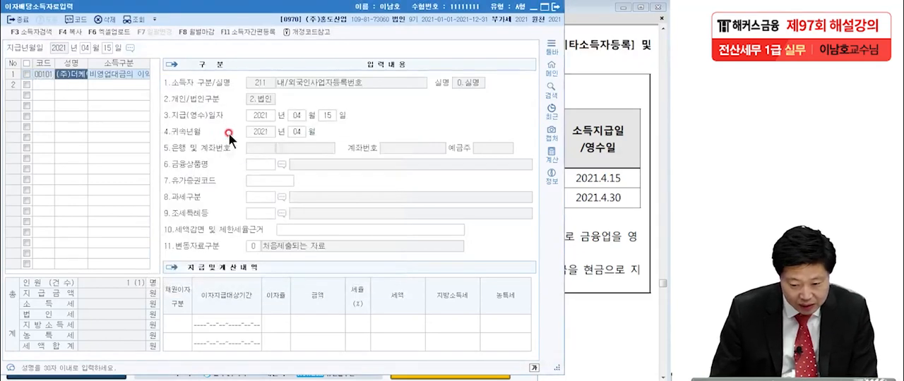
{"action": "left_click", "coordinate": [293, 131]}
{"action": "left_click", "coordinate": [307, 113]}
{"action": "left_click", "coordinate": [324, 114]}
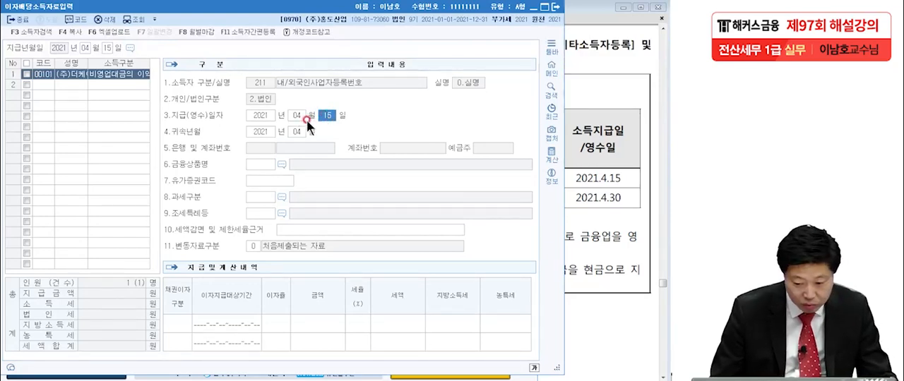
Step: Enter 금액 12,000,000 and 세율 25% for (주)더케이, checking the entry against the exam table and notes
{"action": "left_click", "coordinate": [595, 162]}
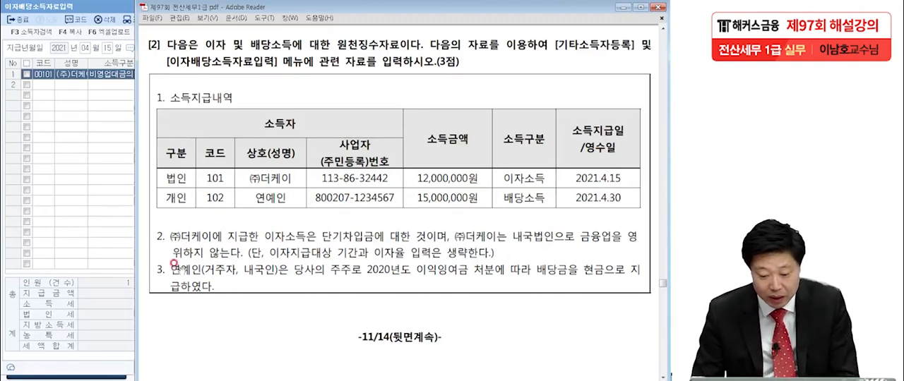
{"action": "left_click", "coordinate": [95, 218]}
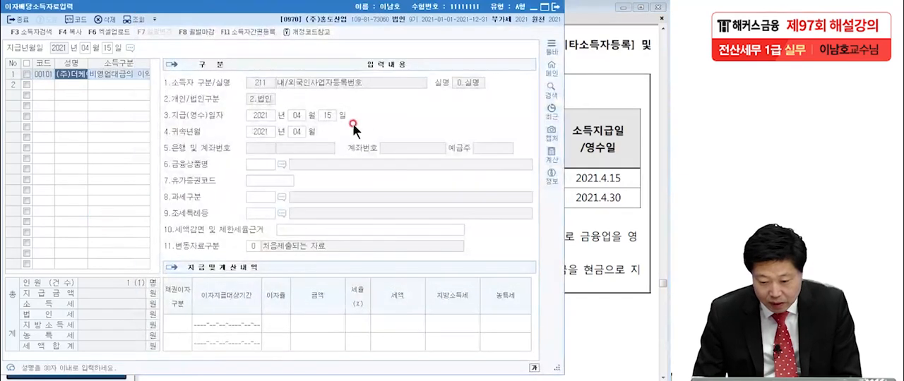
{"action": "left_click", "coordinate": [283, 177]}
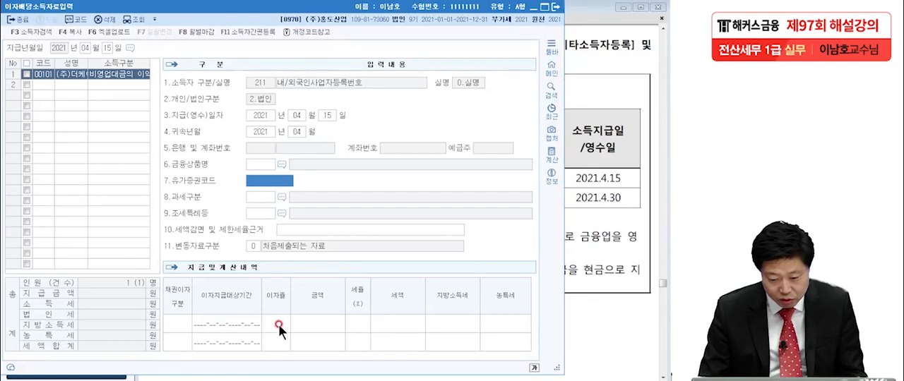
{"action": "left_click", "coordinate": [324, 329]}
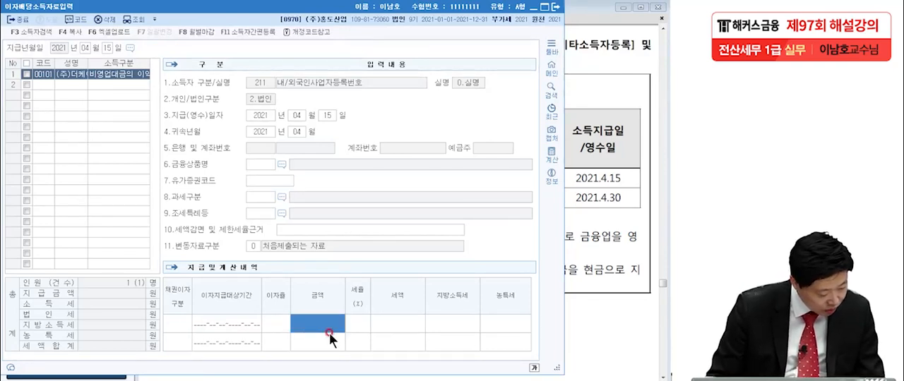
{"action": "type", "text": "12,000,000"}
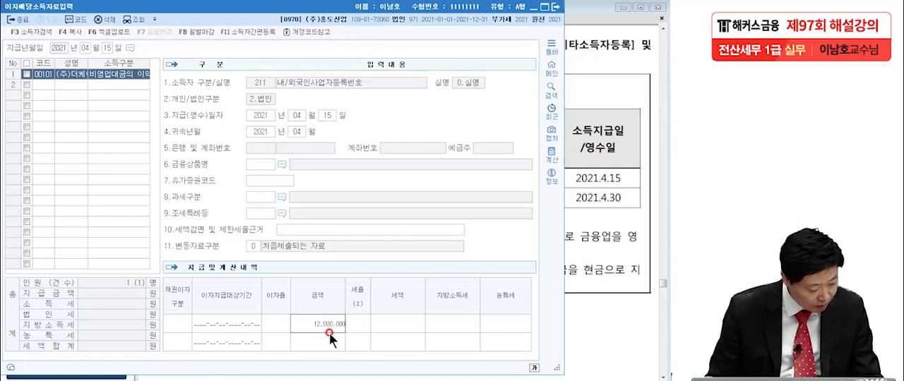
{"action": "left_click", "coordinate": [600, 246]}
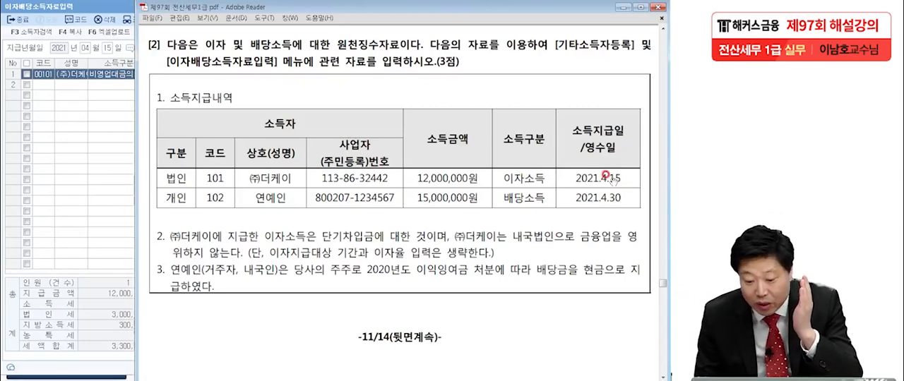
{"action": "left_click", "coordinate": [115, 74]}
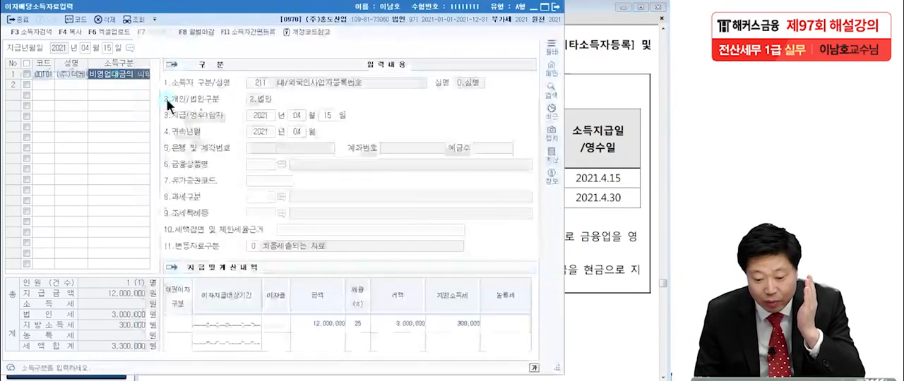
{"action": "left_click", "coordinate": [298, 129]}
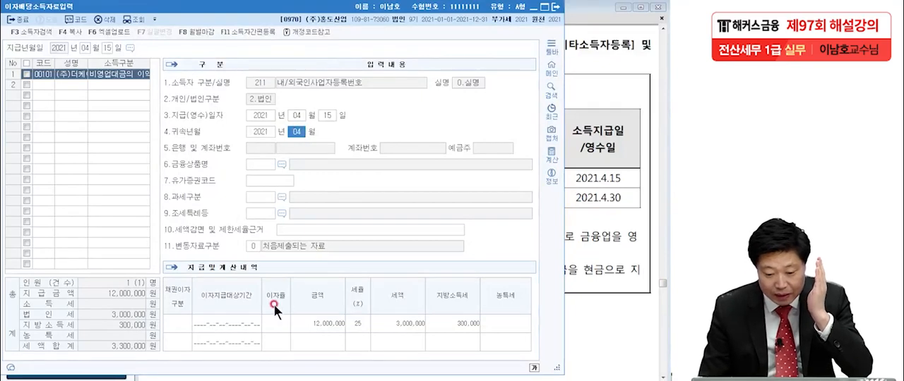
{"action": "left_click", "coordinate": [325, 322]}
{"action": "left_click", "coordinate": [356, 323]}
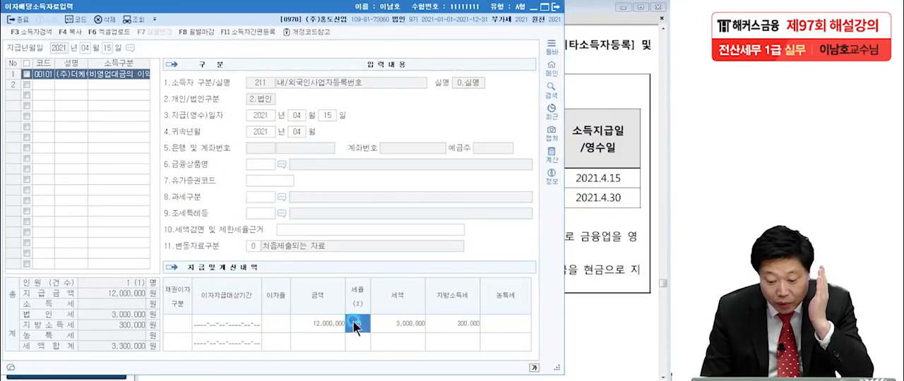
{"action": "left_click", "coordinate": [394, 322]}
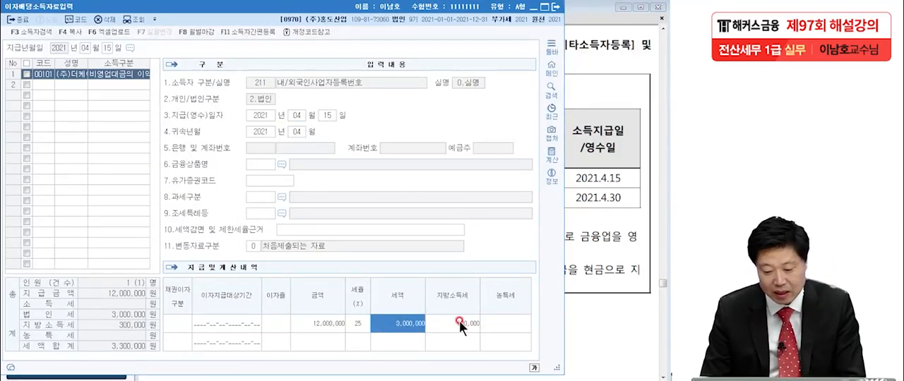
Step: Add individual recipient 102 to the 2021-04-15 list and check the person's payment date in the exam table
{"action": "left_click", "coordinate": [52, 83]}
{"action": "key", "text": "F2"}
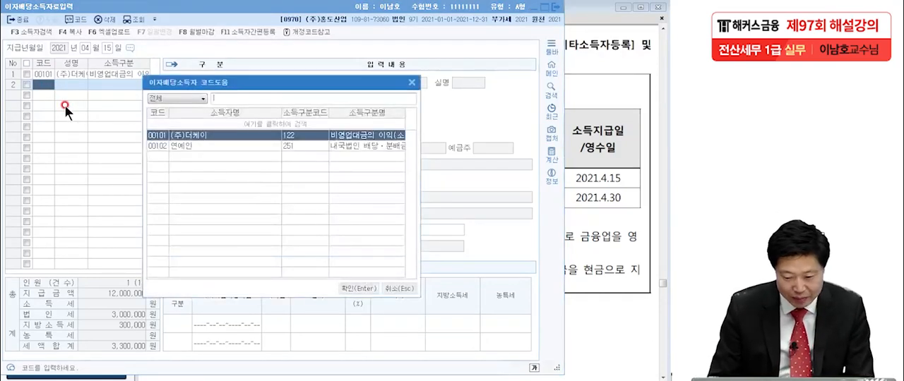
{"action": "left_click", "coordinate": [160, 147]}
{"action": "double_click", "coordinate": [178, 147]}
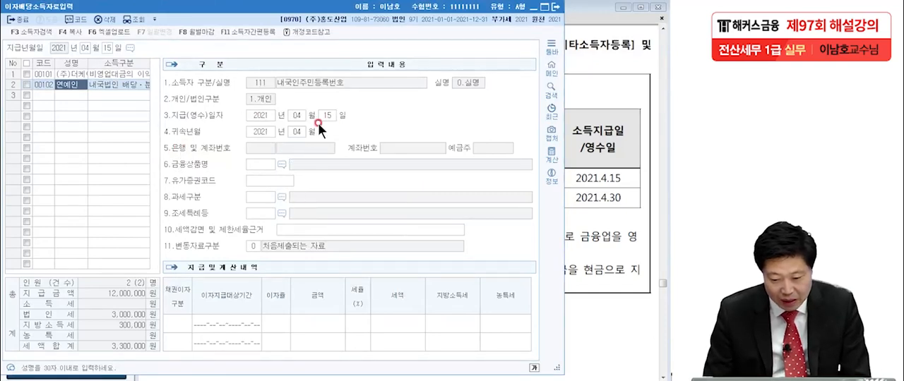
{"action": "left_click", "coordinate": [608, 192]}
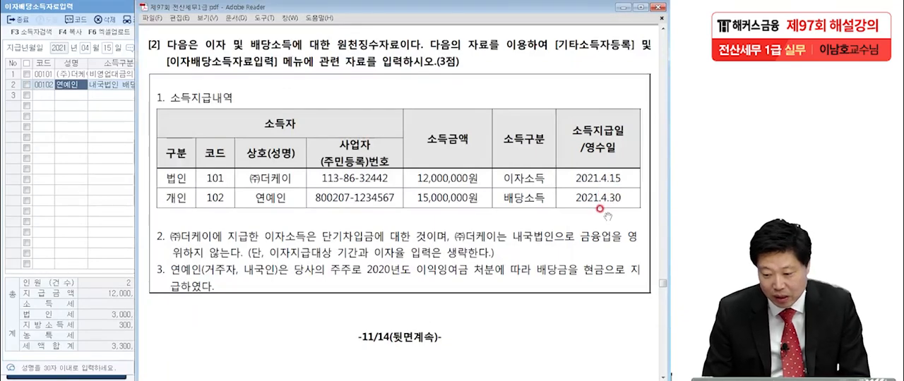
{"action": "left_click", "coordinate": [73, 82]}
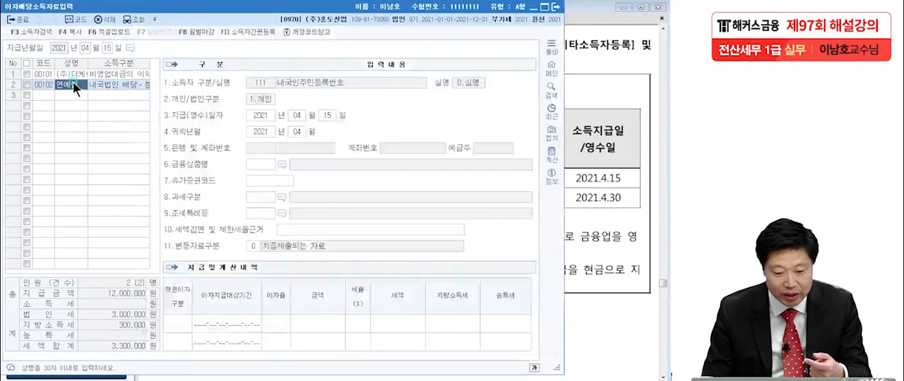
Step: Delete recipient 102 from the 2021-04-15 payment list
{"action": "left_click", "coordinate": [26, 84]}
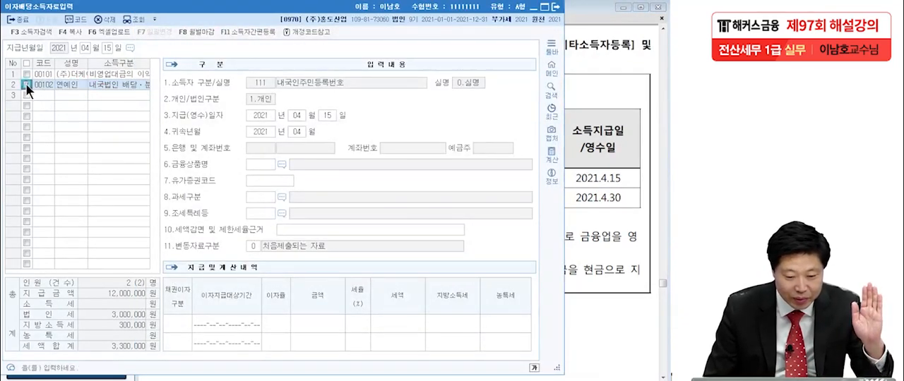
{"action": "left_click", "coordinate": [108, 20]}
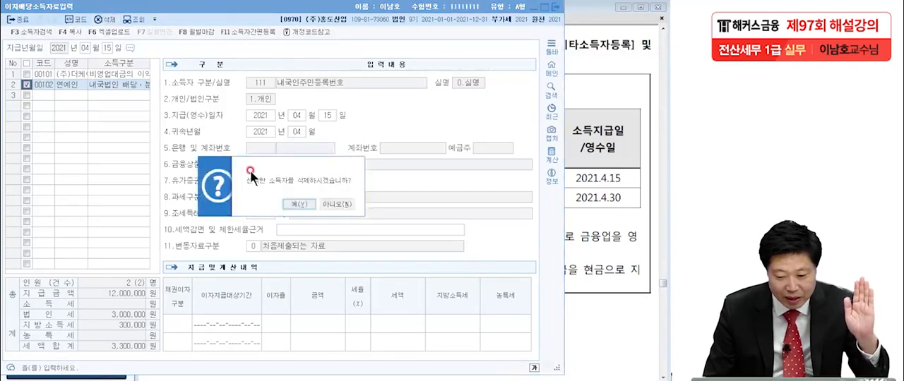
{"action": "left_click", "coordinate": [296, 203]}
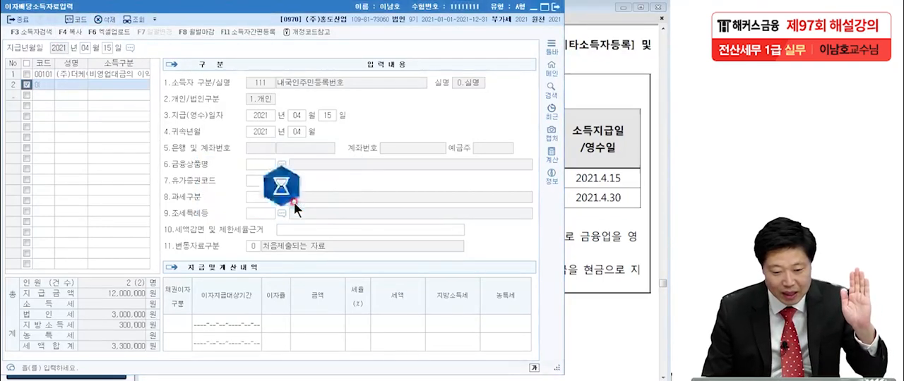
Step: Change 지급년월일 to 2021-04-30 and add individual recipient 102 to that date's list
{"action": "left_click", "coordinate": [106, 49]}
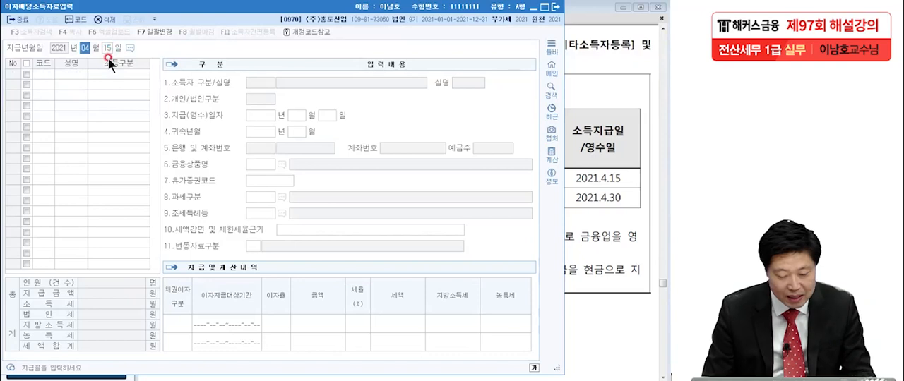
{"action": "key", "text": "Return"}
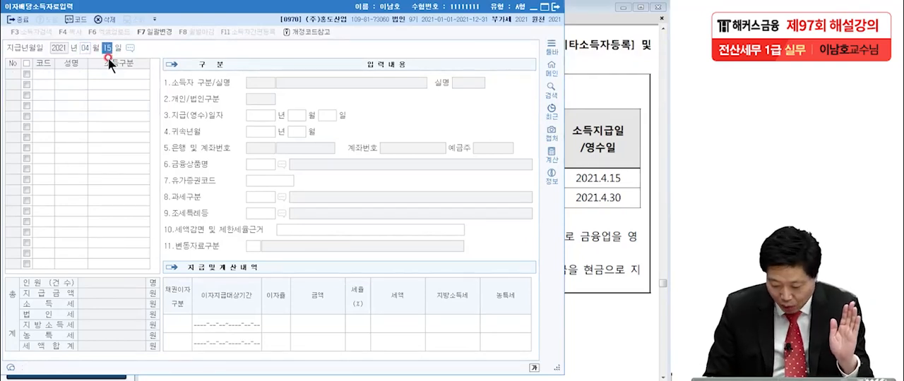
{"action": "type", "text": "30"}
{"action": "key", "text": "Return"}
{"action": "key", "text": "F2"}
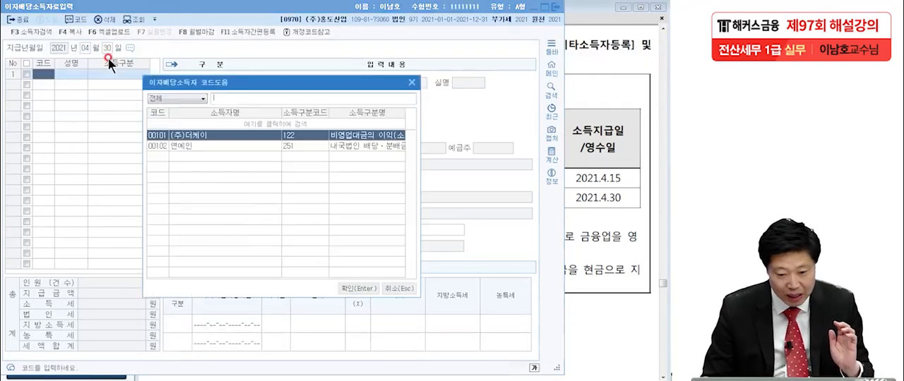
{"action": "left_click", "coordinate": [193, 147]}
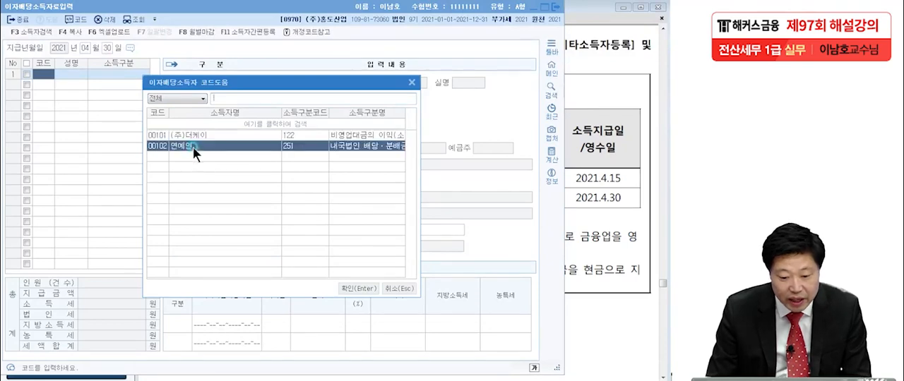
{"action": "double_click", "coordinate": [195, 150]}
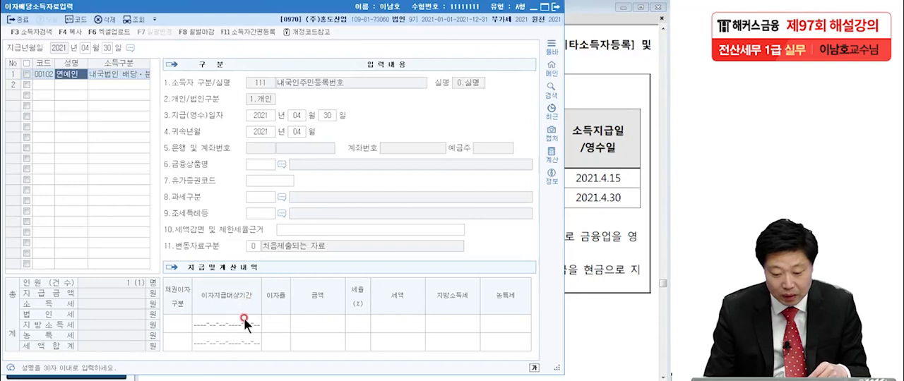
Step: Enter 금액 15,000,000 and 세율 14% for recipient 102's dividend, review the tax fields, and return to the exam PDF
{"action": "left_click", "coordinate": [280, 322]}
{"action": "left_click", "coordinate": [312, 324]}
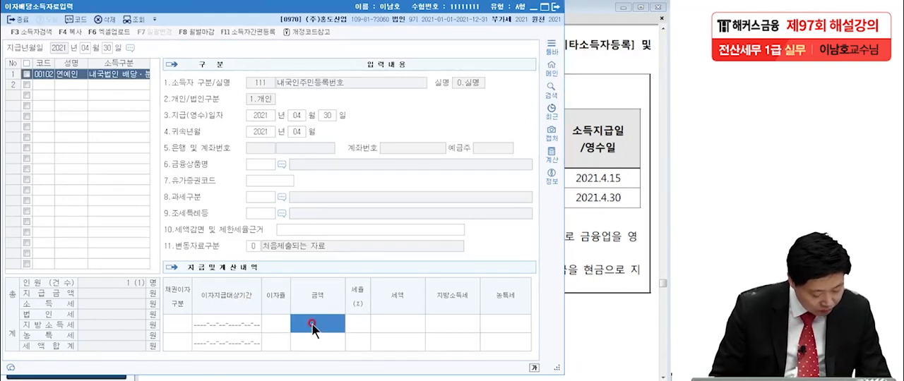
{"action": "type", "text": "15,000,0"}
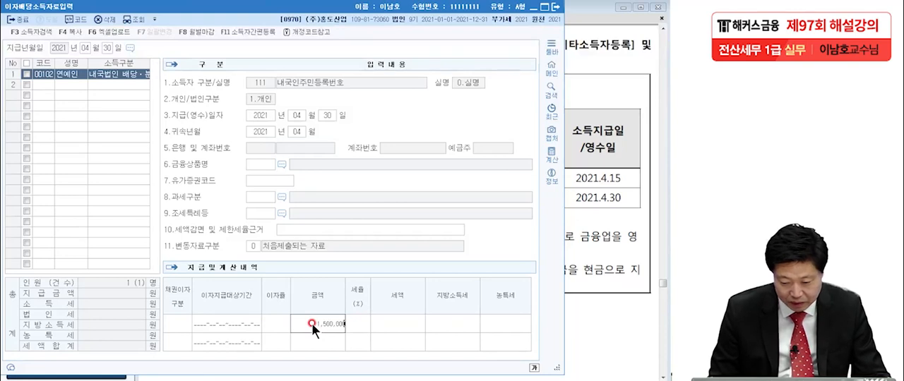
{"action": "type", "text": "0"}
{"action": "key", "text": "Return"}
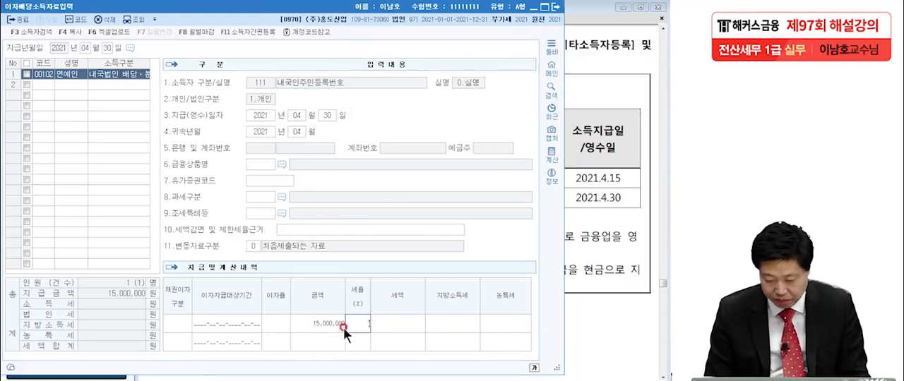
{"action": "type", "text": "14"}
{"action": "key", "text": "Return"}
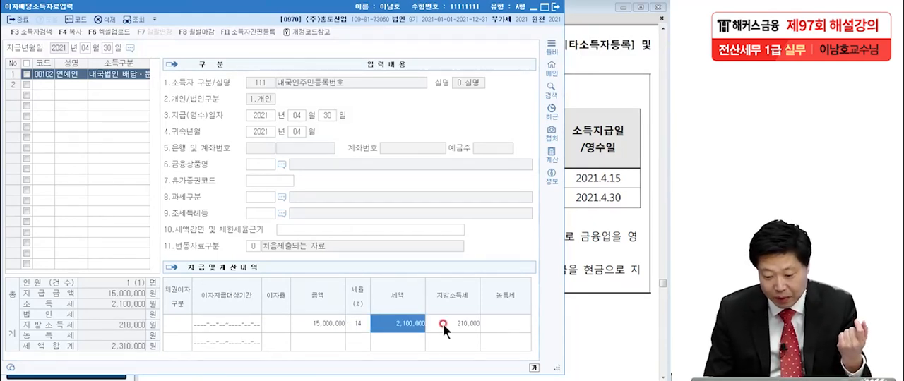
{"action": "left_click", "coordinate": [445, 323]}
{"action": "left_click", "coordinate": [358, 322]}
{"action": "left_click", "coordinate": [408, 321]}
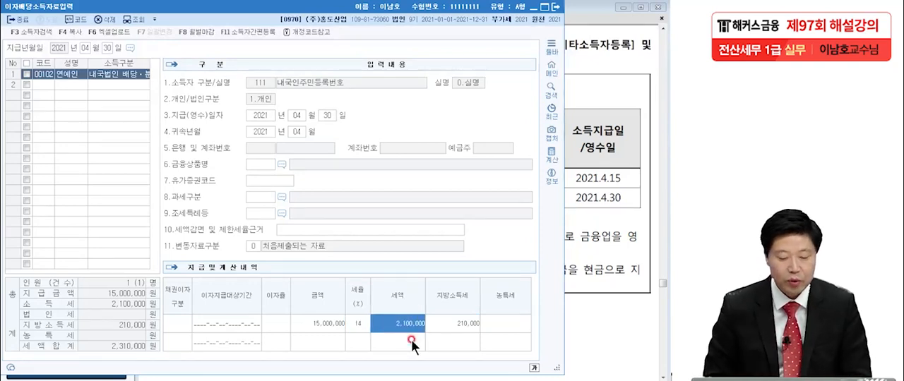
{"action": "left_click", "coordinate": [586, 286]}
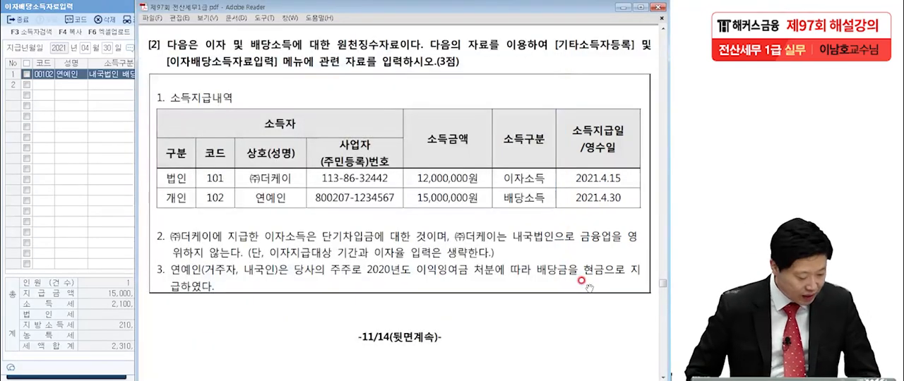